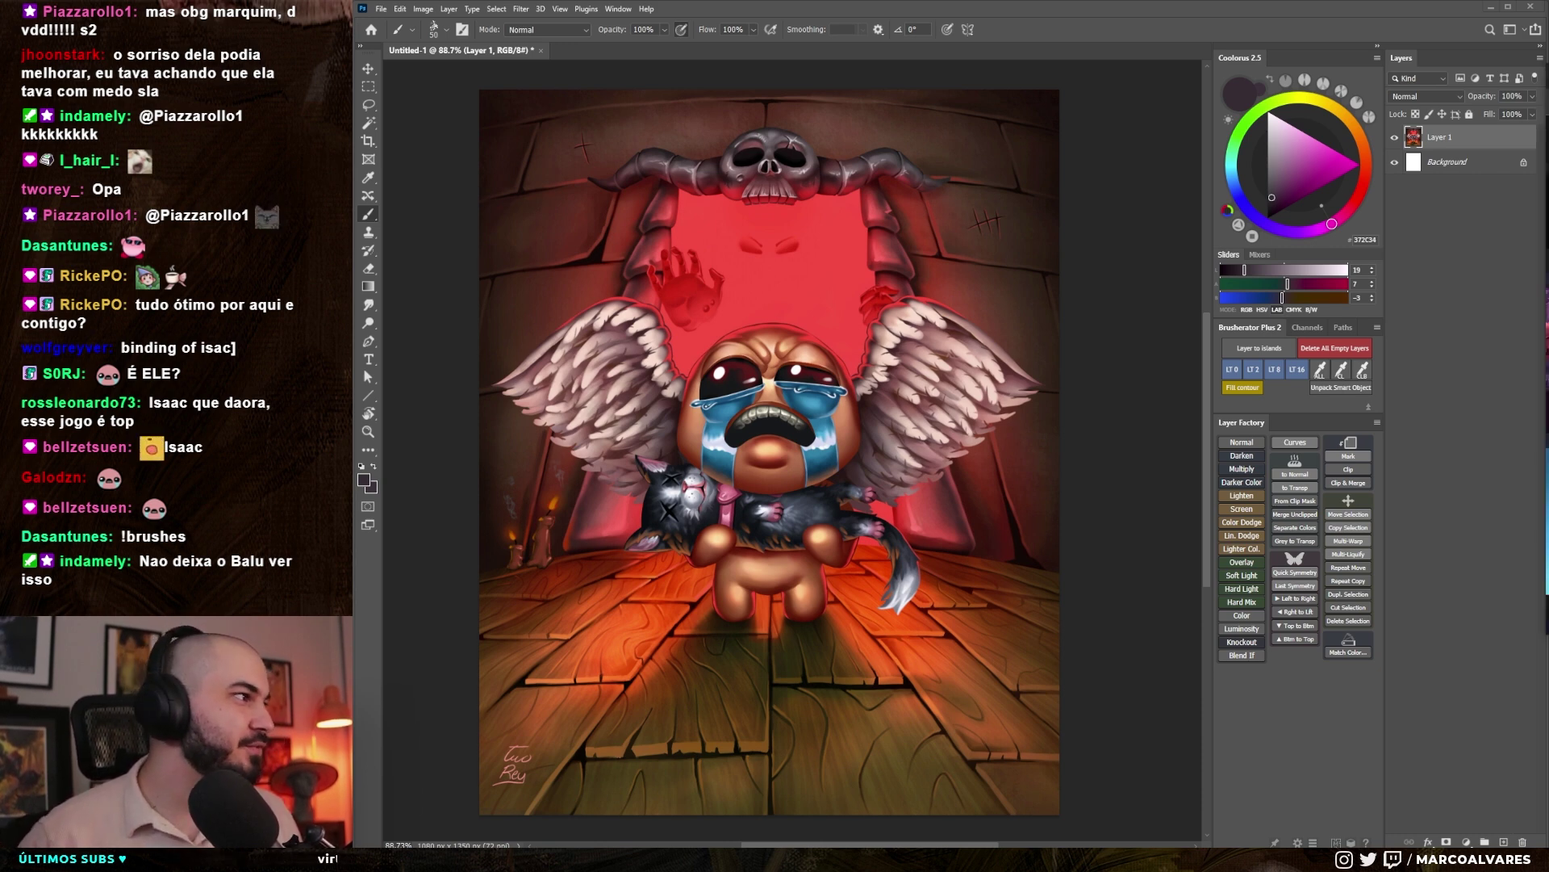
- Switch to the browser and review the artist's ArtStation pieces, including Orc targeted, Emika/XP-Pen, Art for contest and Isaac fanart
key("alt+Tab")
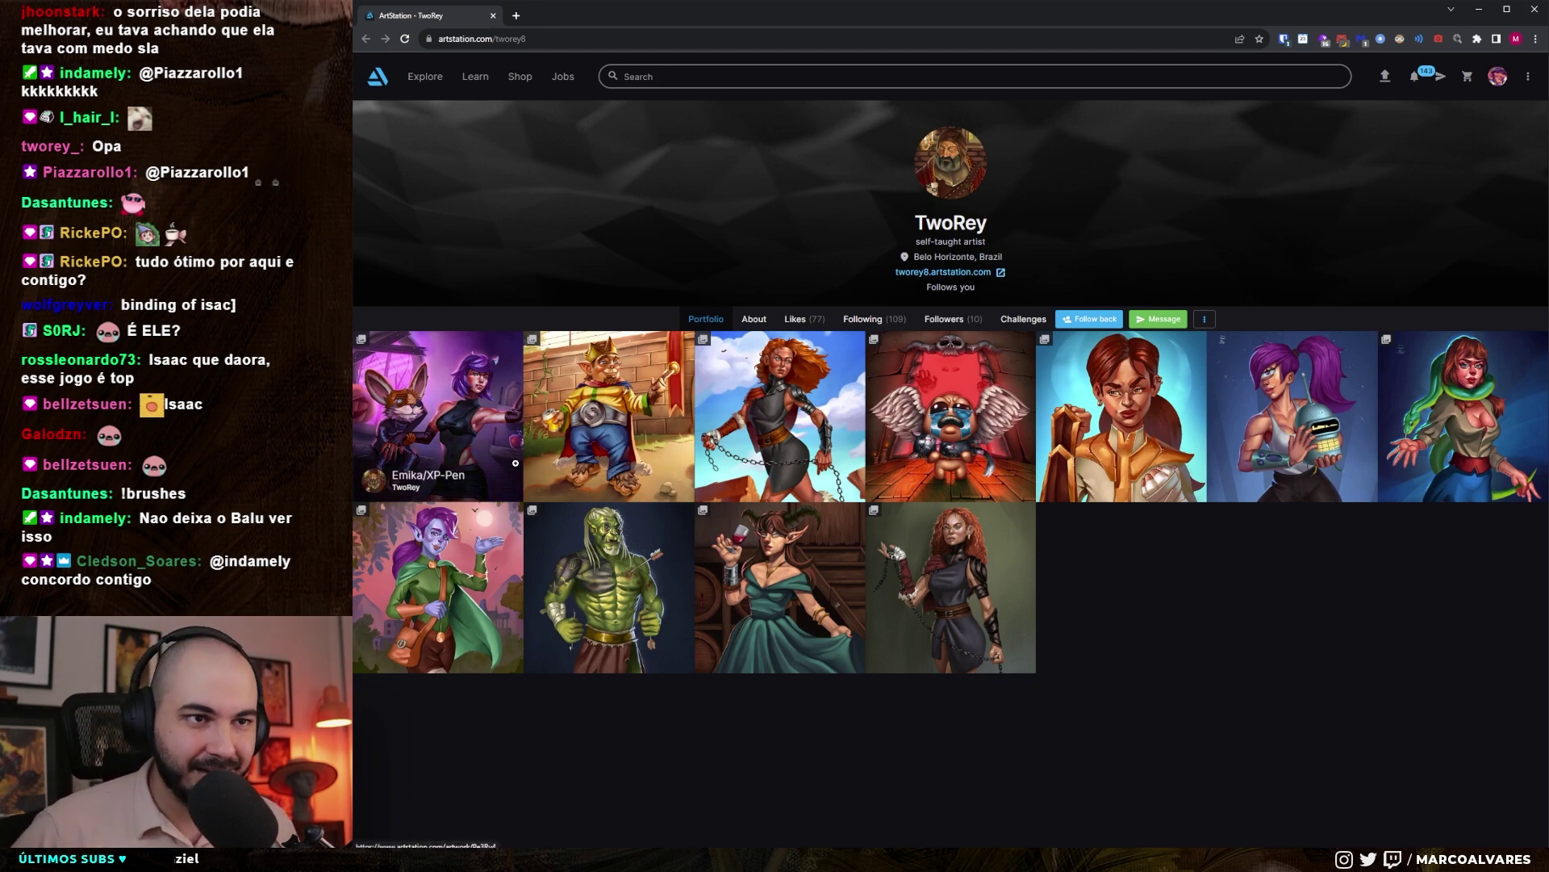
left_click(610, 581)
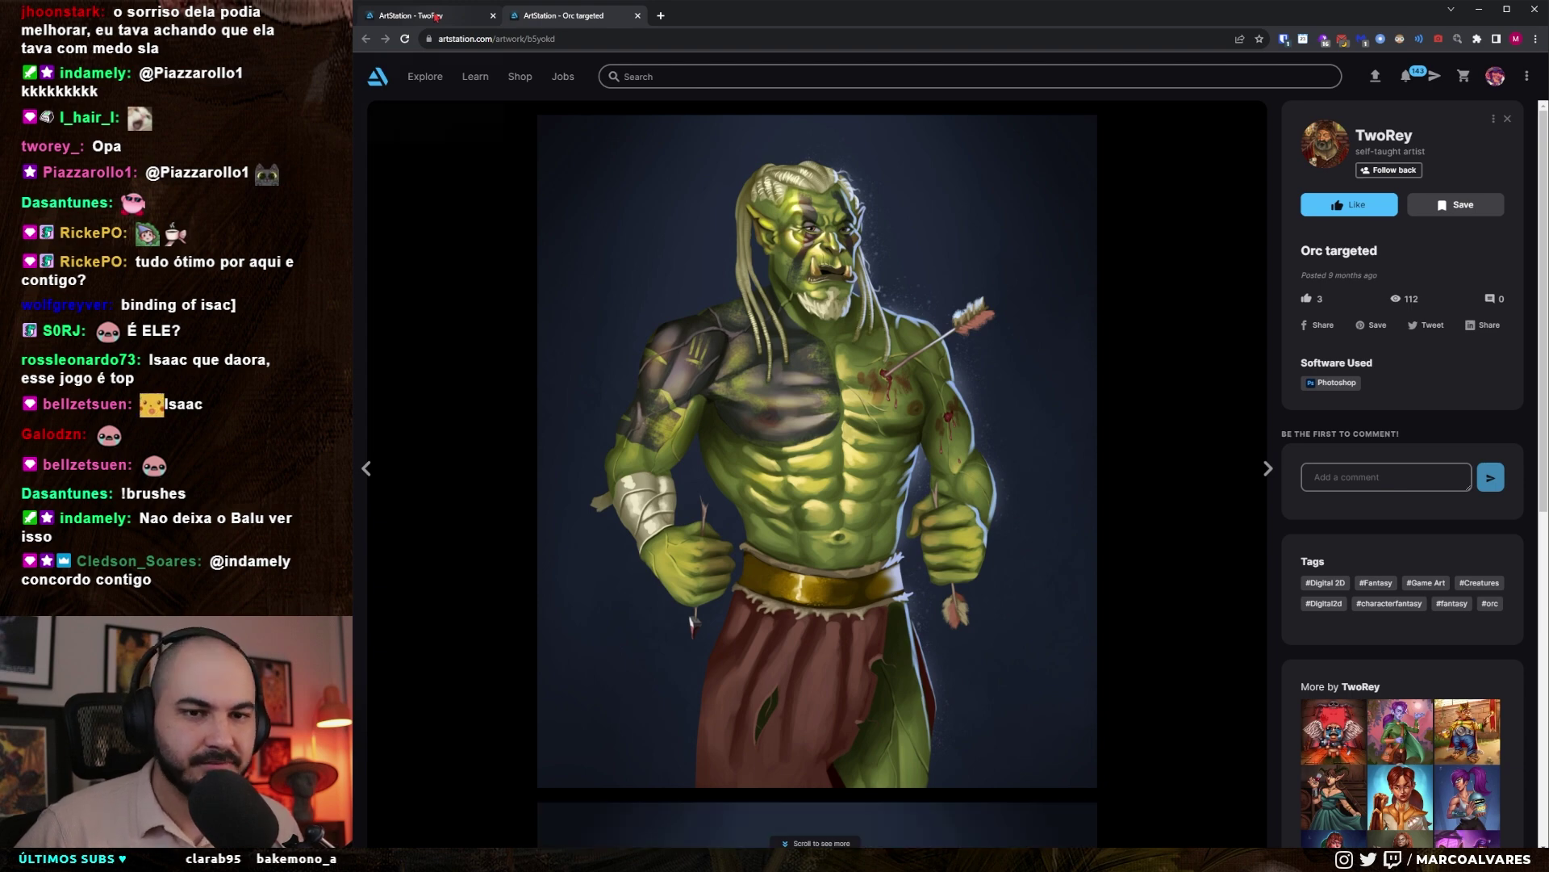
left_click(437, 16)
left_click(427, 443)
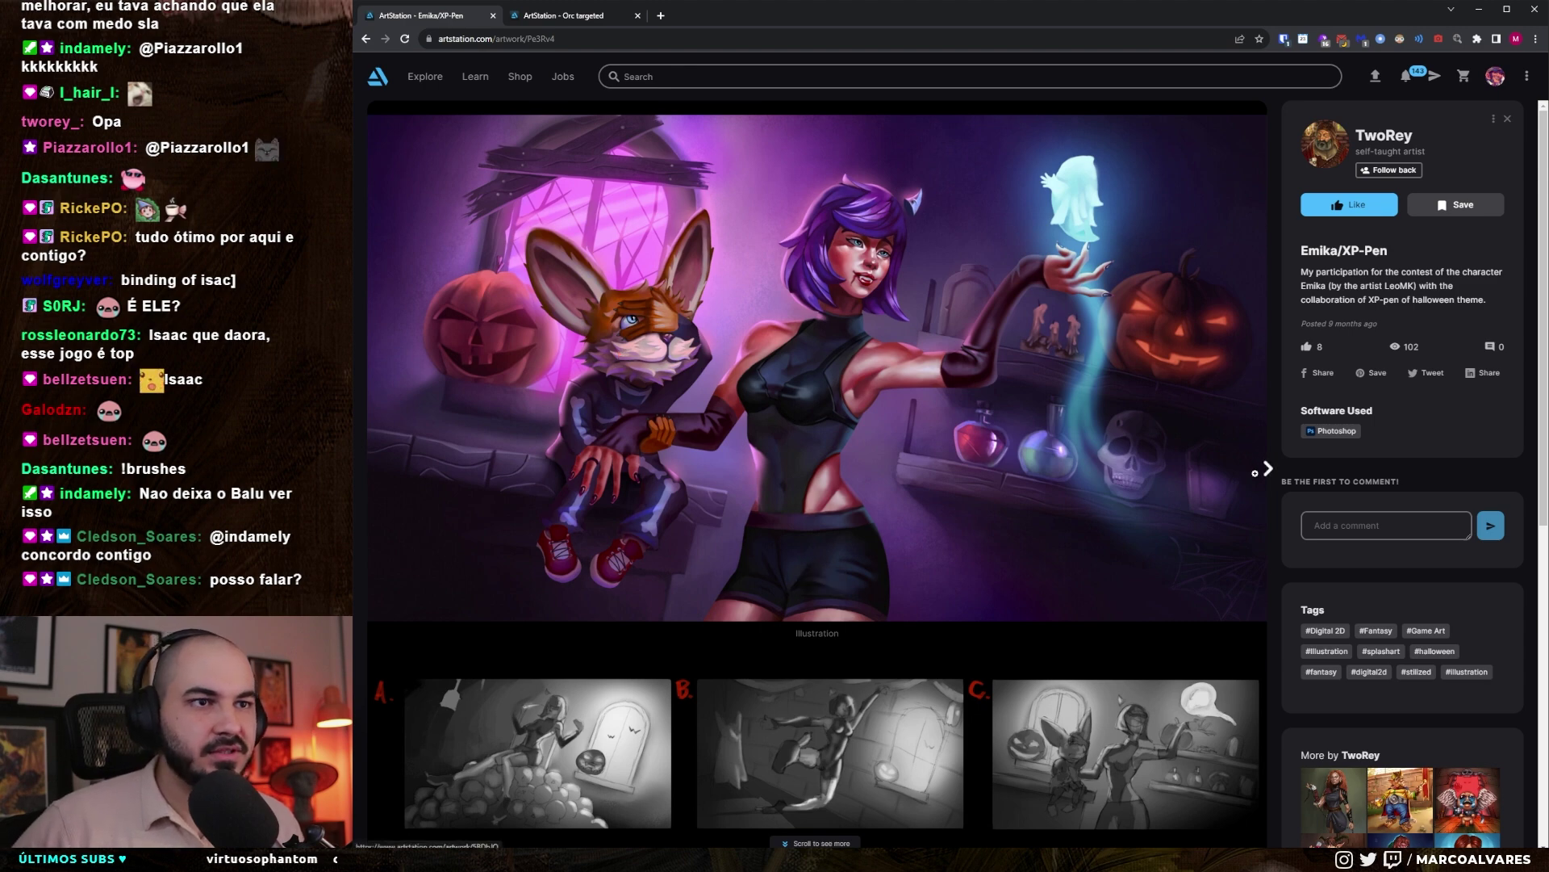
left_click(1267, 469)
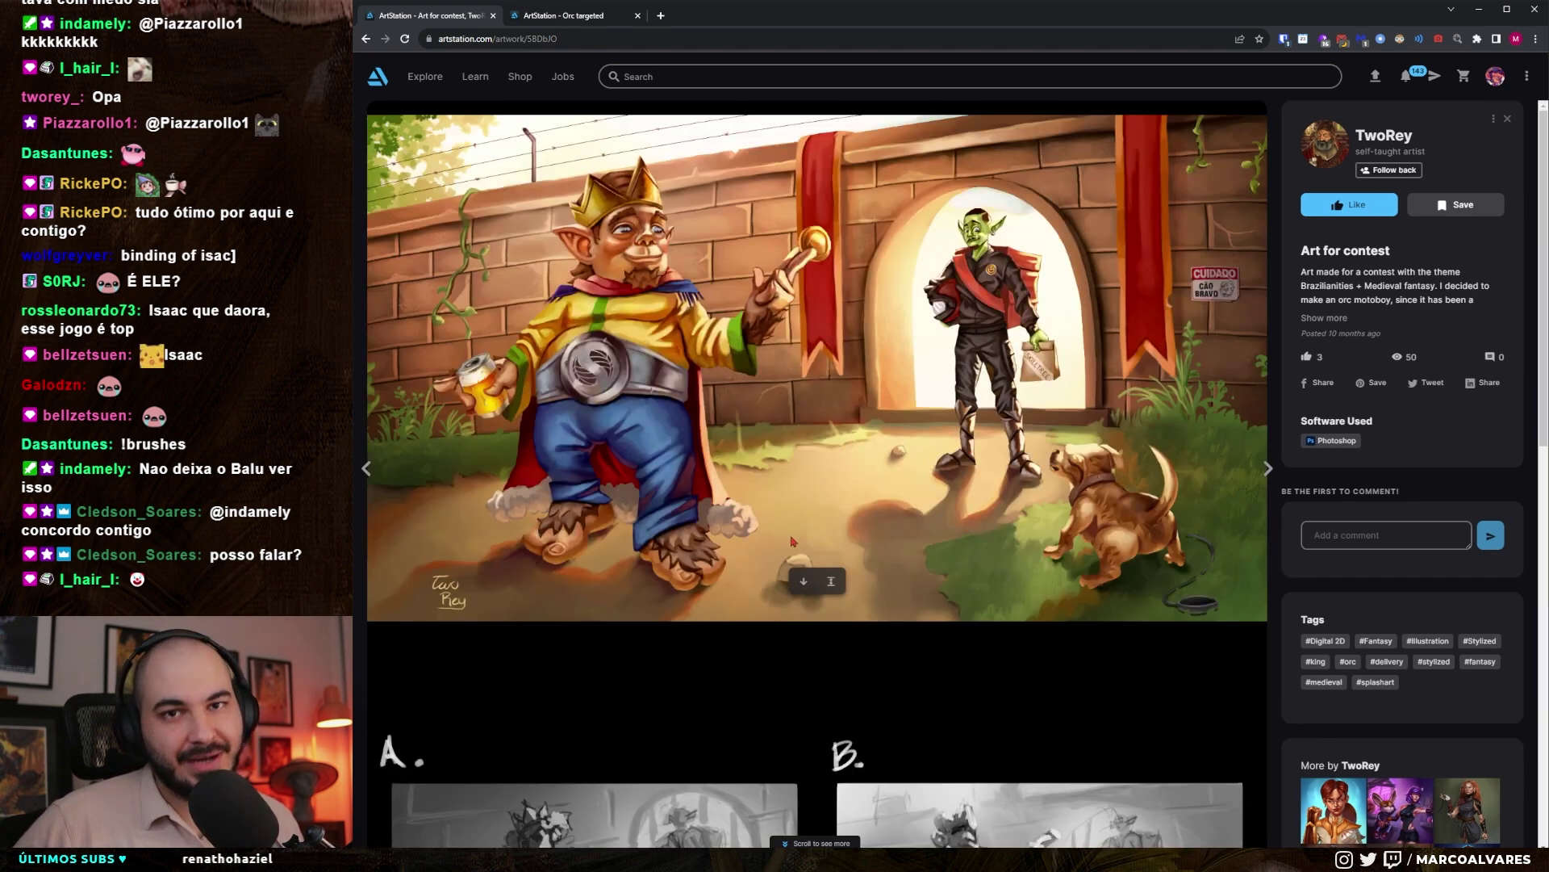
left_click(1264, 471)
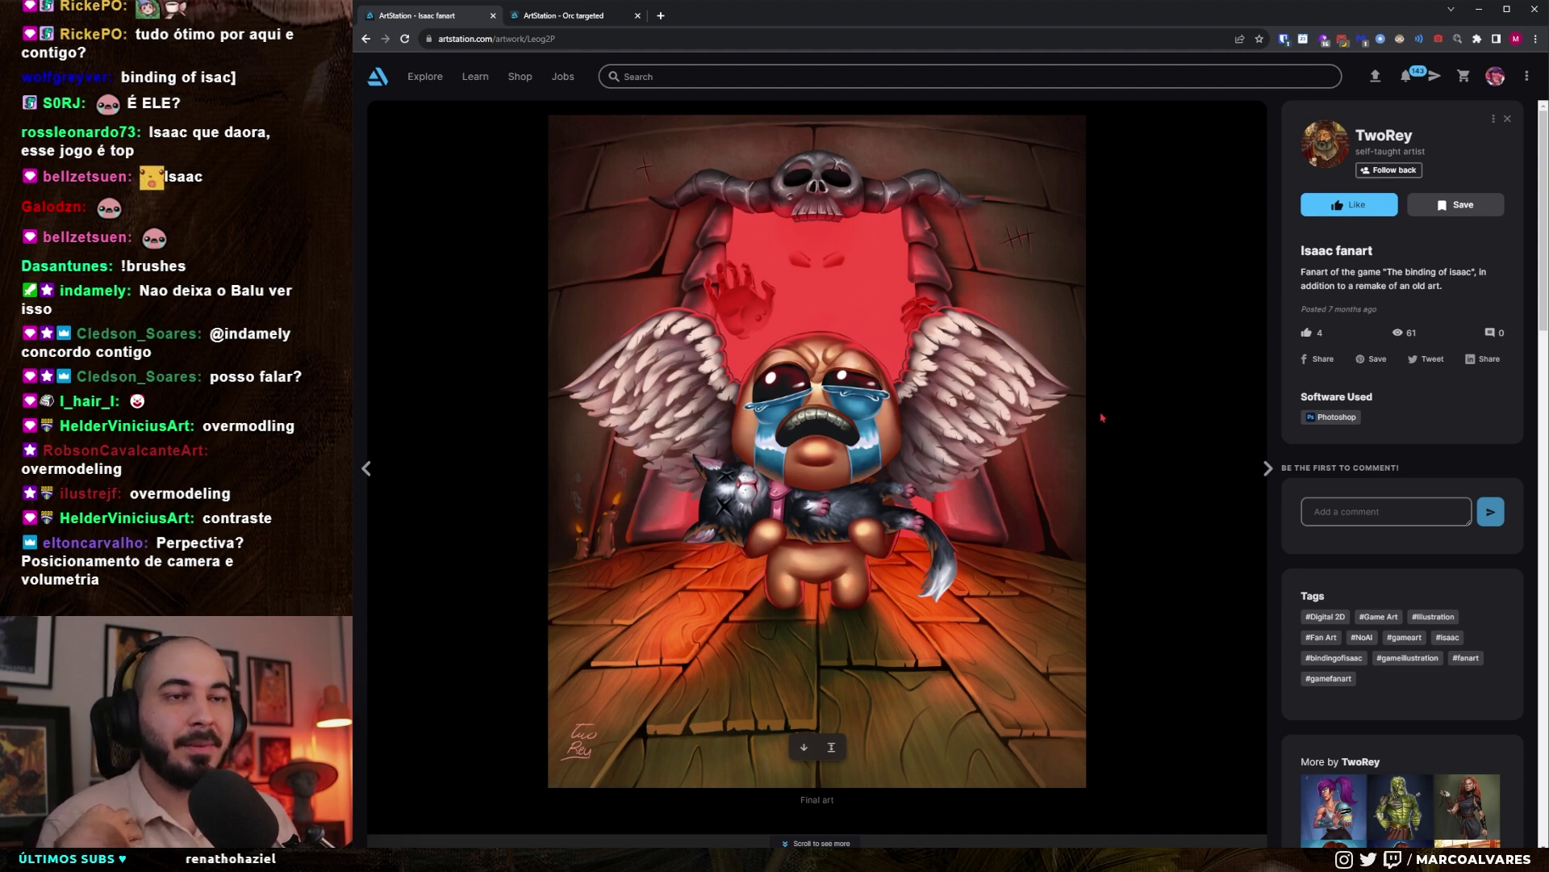
- Switch back to Photoshop, check the Isaac painting's values in grayscale proof colors and inspect the face up close
key("alt+Tab")
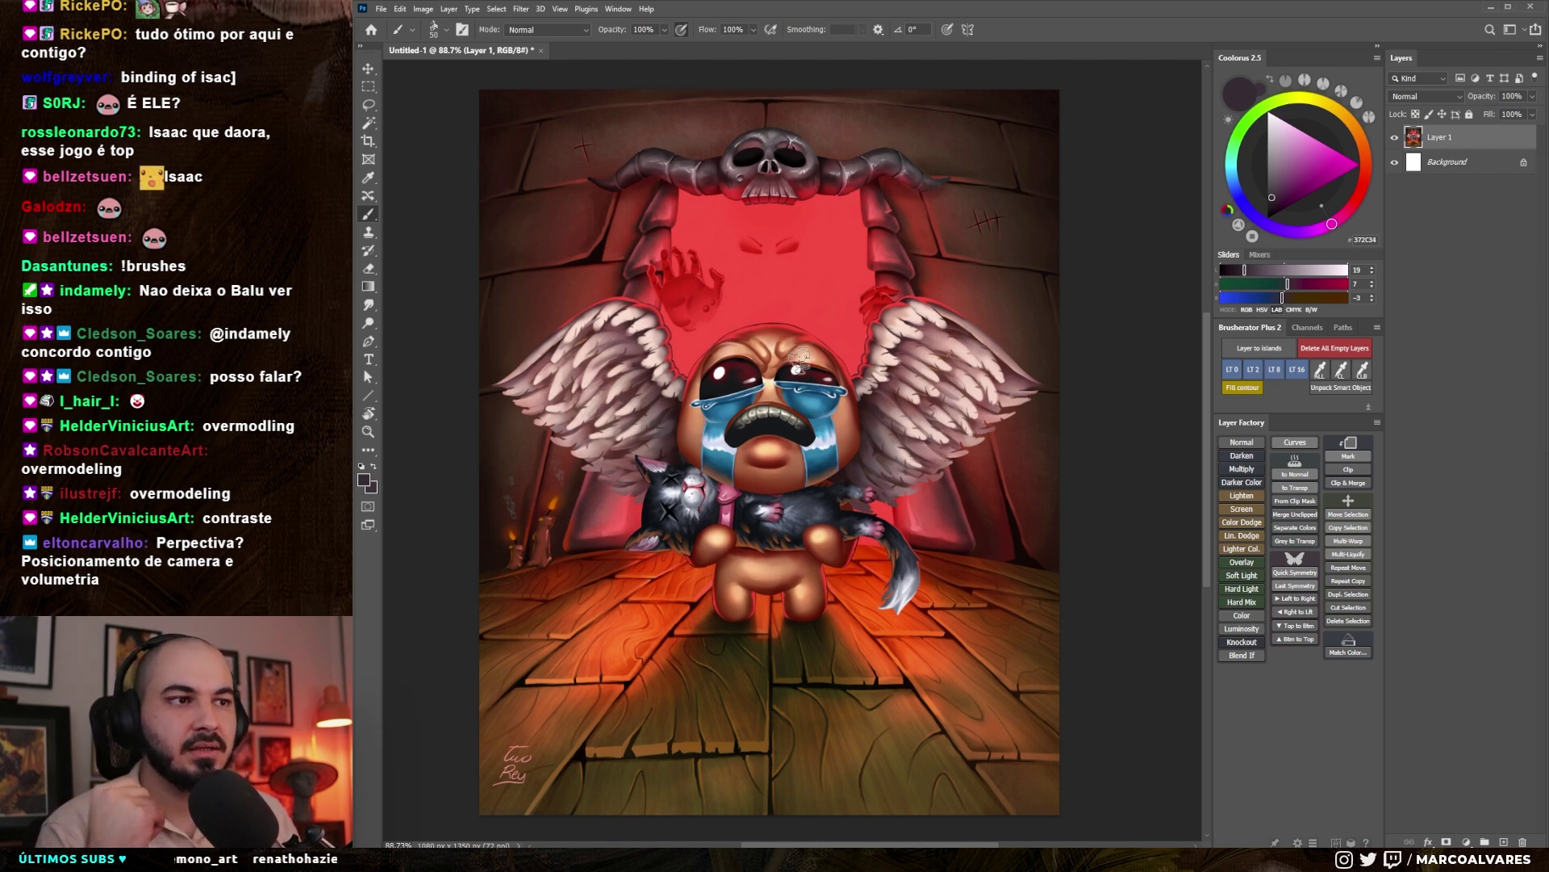
key("ctrl+y")
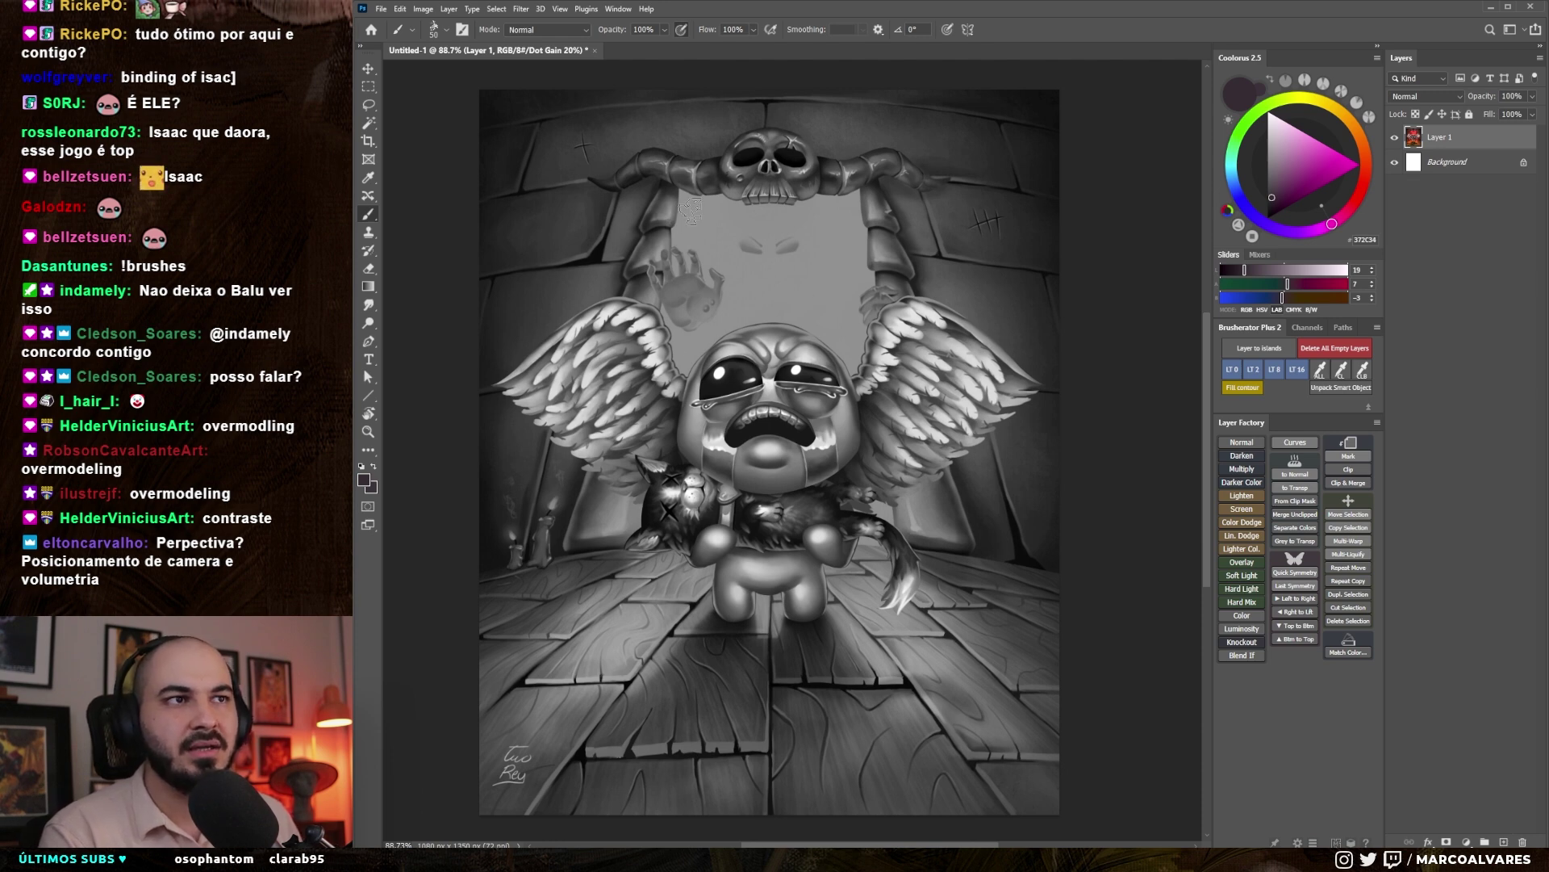
key("ctrl+y")
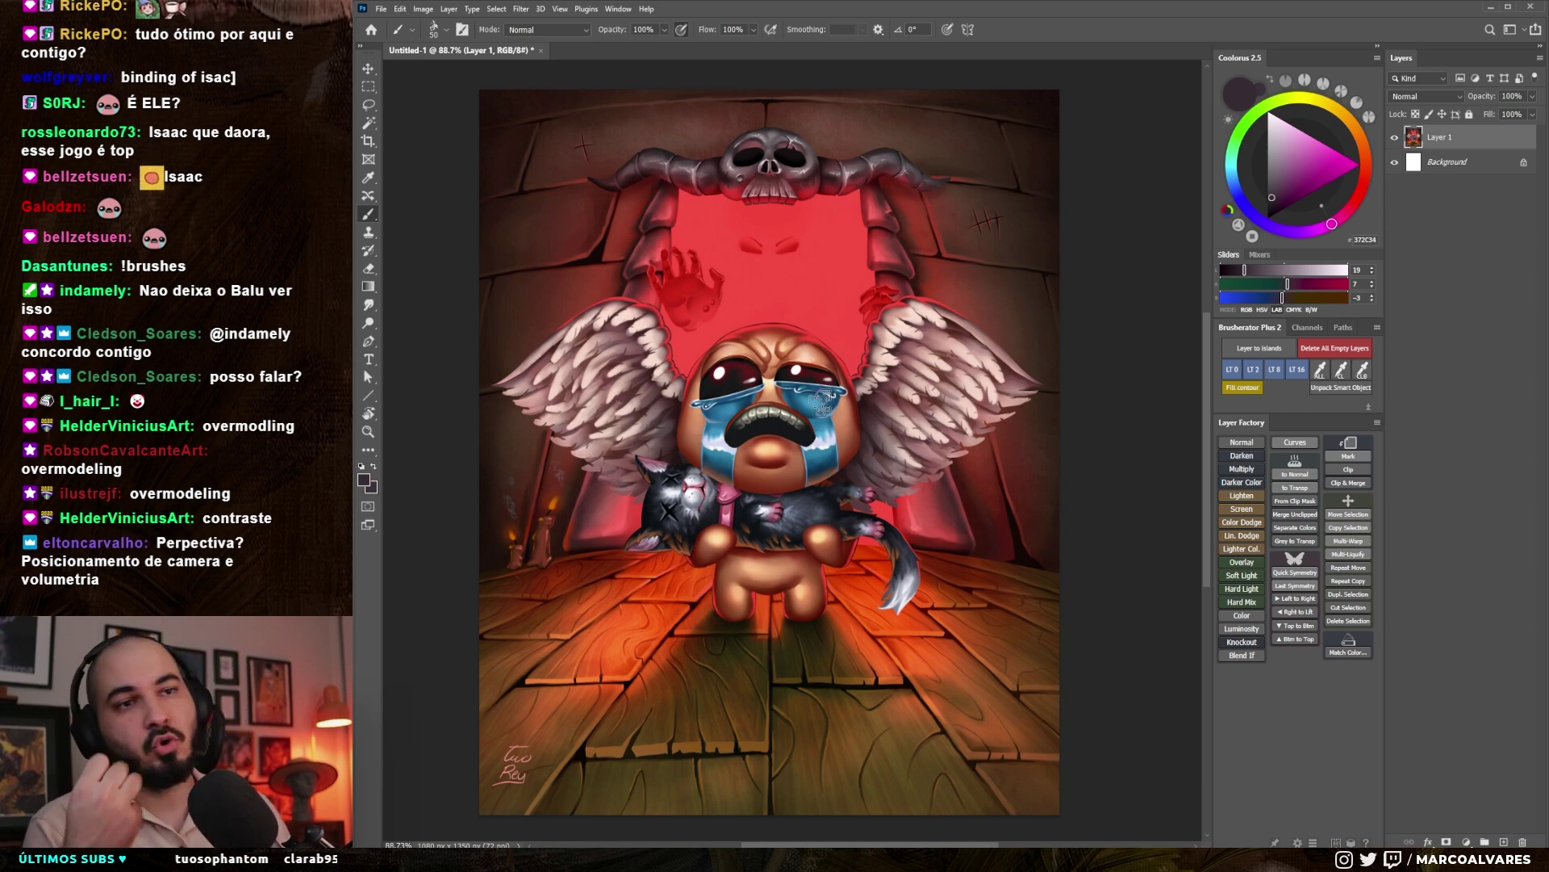
scroll(756, 421, "up", 6)
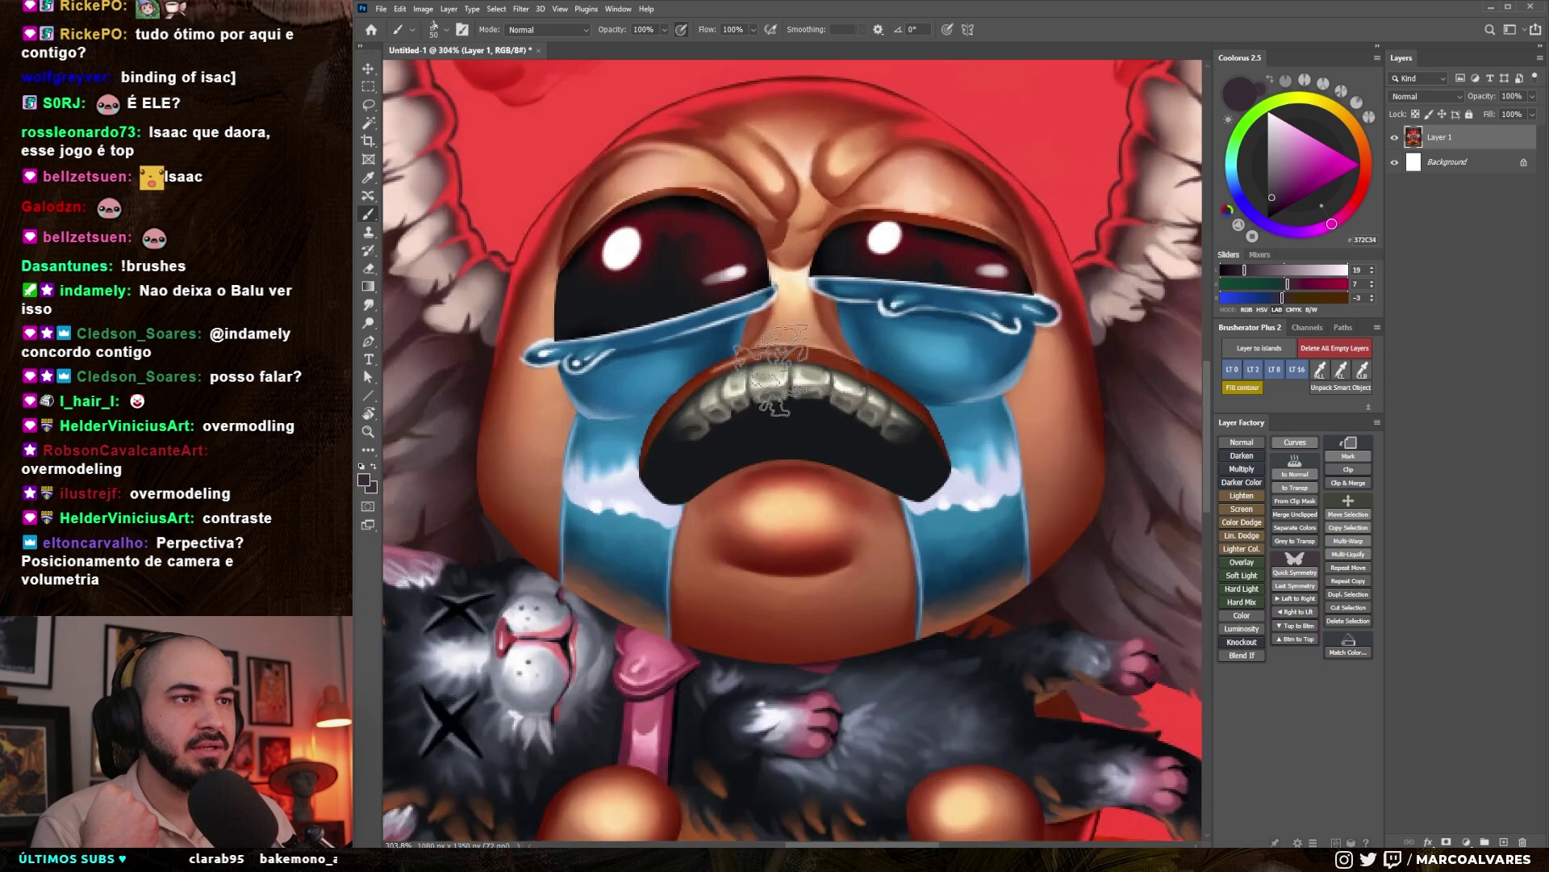
scroll(655, 418, "down", 6)
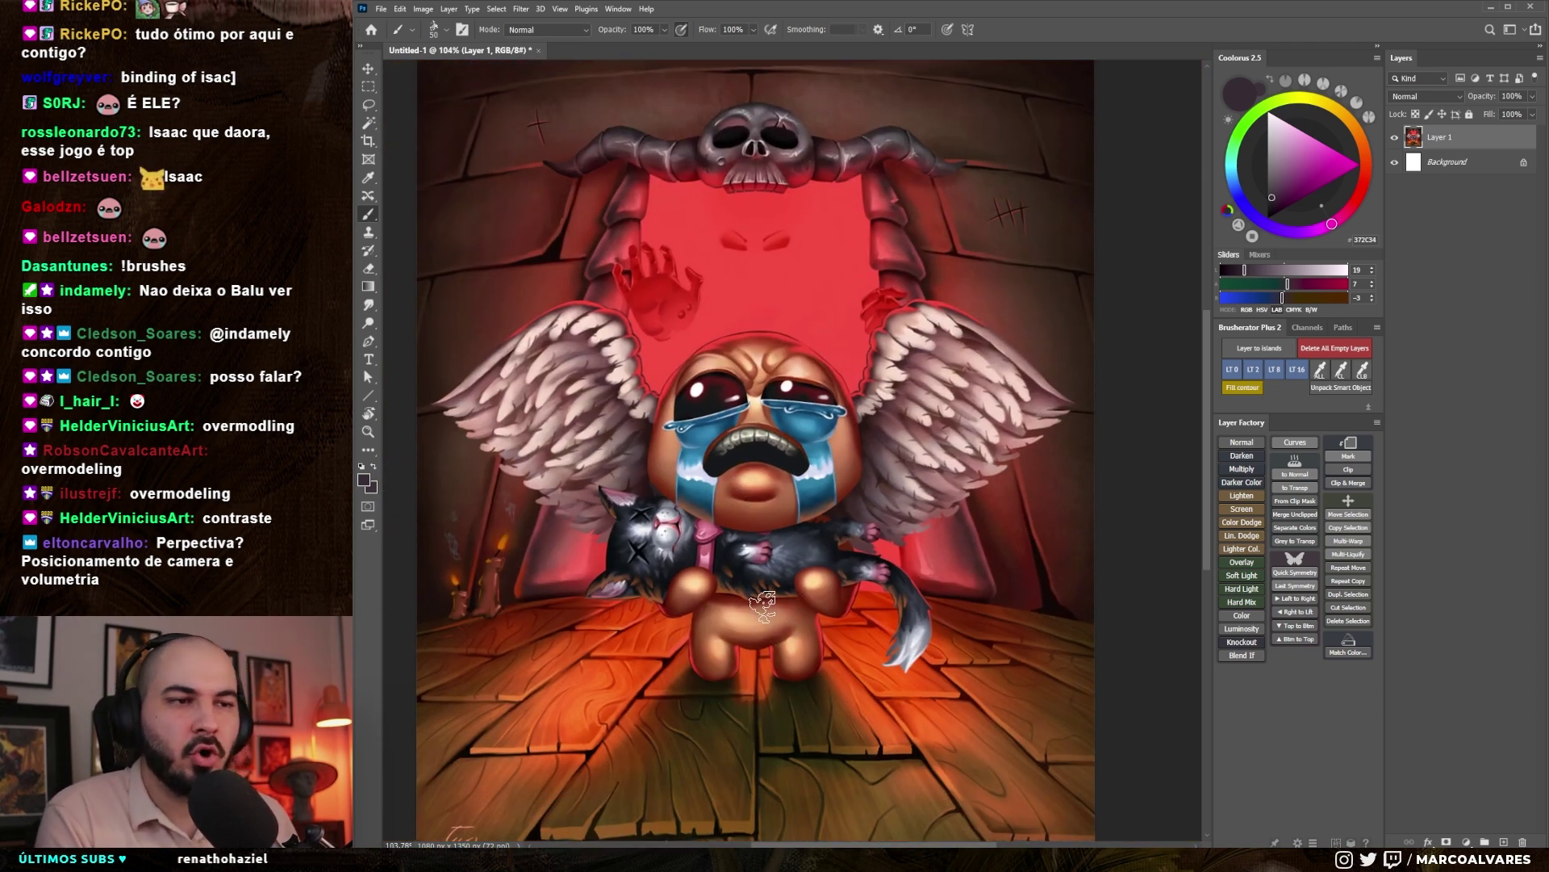
left_click_drag(711, 579, 716, 552)
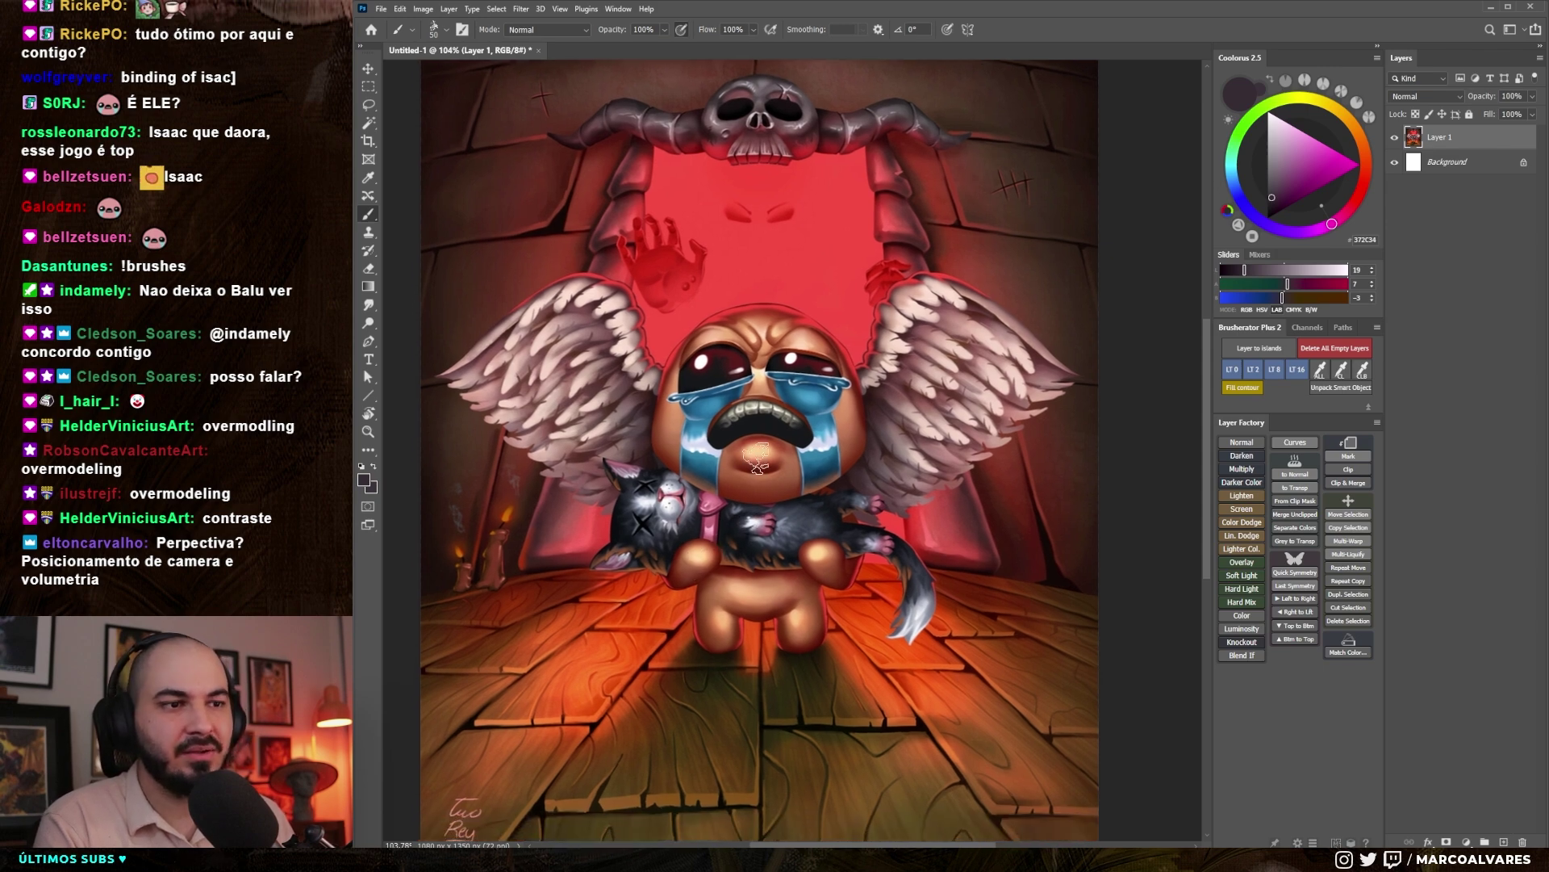
left_click_drag(667, 719, 682, 668)
- Sketch a magenta outline of the shadow on the floor in front of the character, undoing each stroke
key("bracketleft")
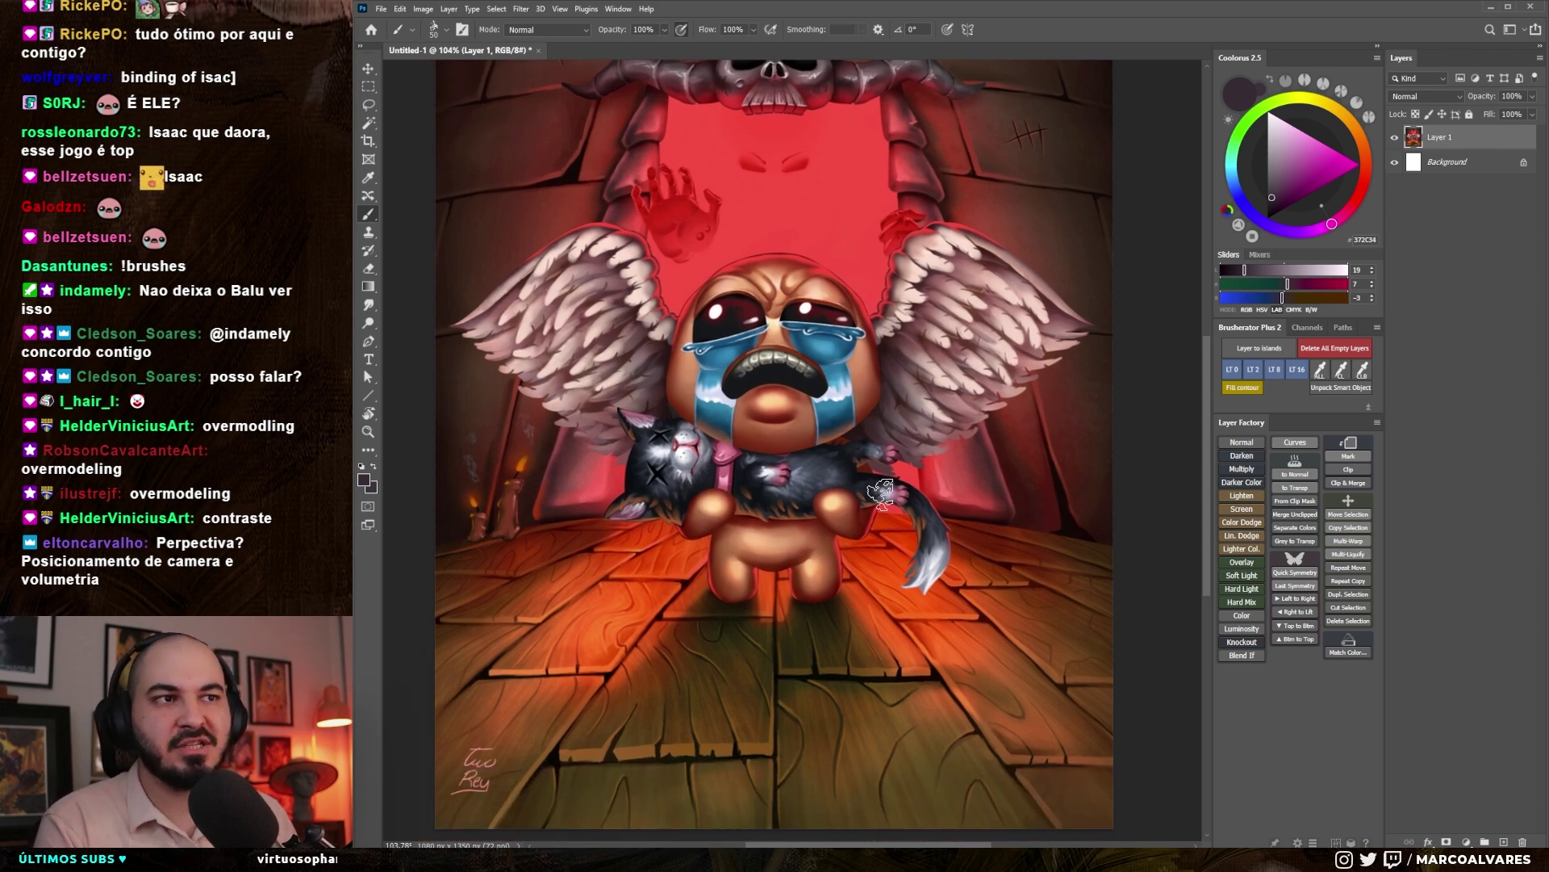
key("bracketleft")
key("bracketleft")
key("bracketleft")
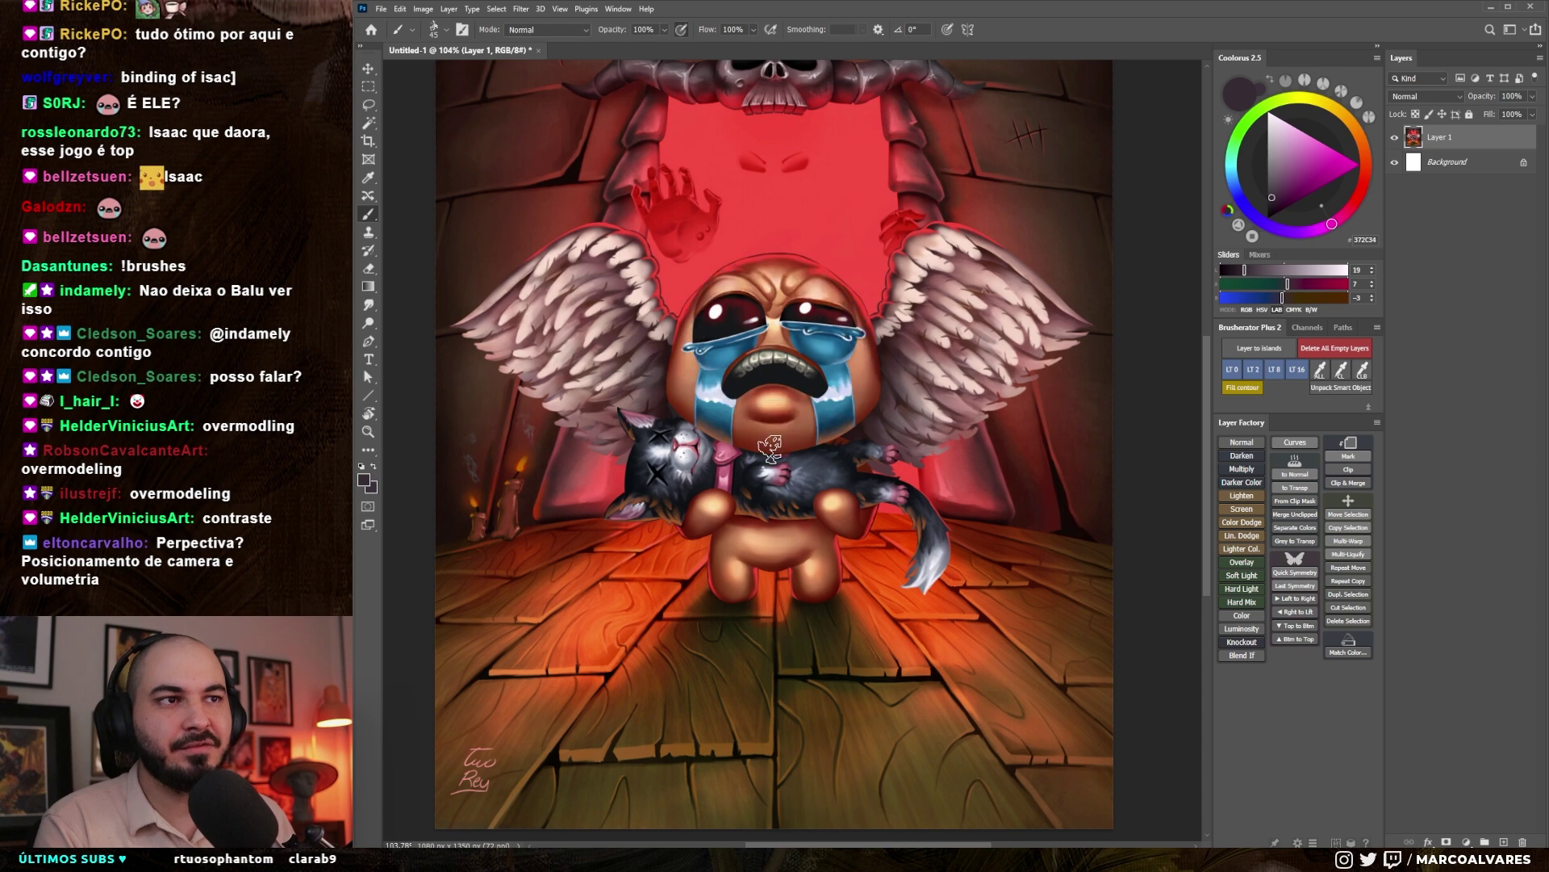
left_click(1334, 173)
left_click_drag(1334, 173, 1336, 167)
key("bracketleft")
mouse_move(711, 280)
left_mouse_down()
mouse_move(708, 244)
mouse_move(618, 400)
left_mouse_up()
key("ctrl+z")
mouse_move(690, 638)
left_mouse_down()
mouse_move(682, 626)
mouse_move(846, 590)
left_mouse_up()
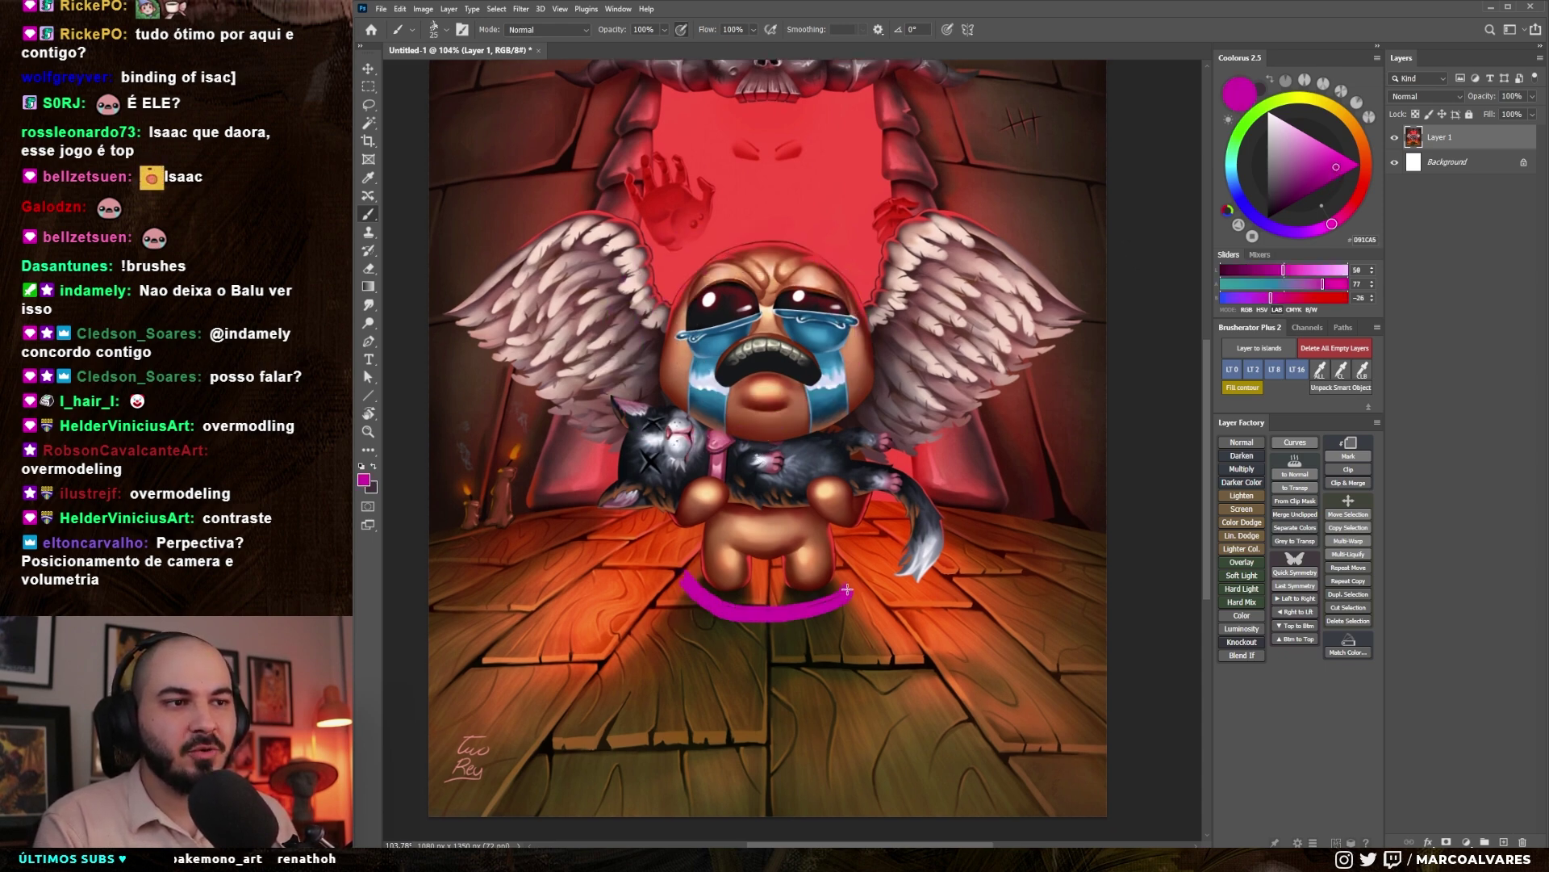
key("ctrl+z")
mouse_move(706, 565)
left_mouse_down()
mouse_move(868, 572)
mouse_move(910, 731)
mouse_move(674, 774)
mouse_move(718, 545)
left_mouse_up()
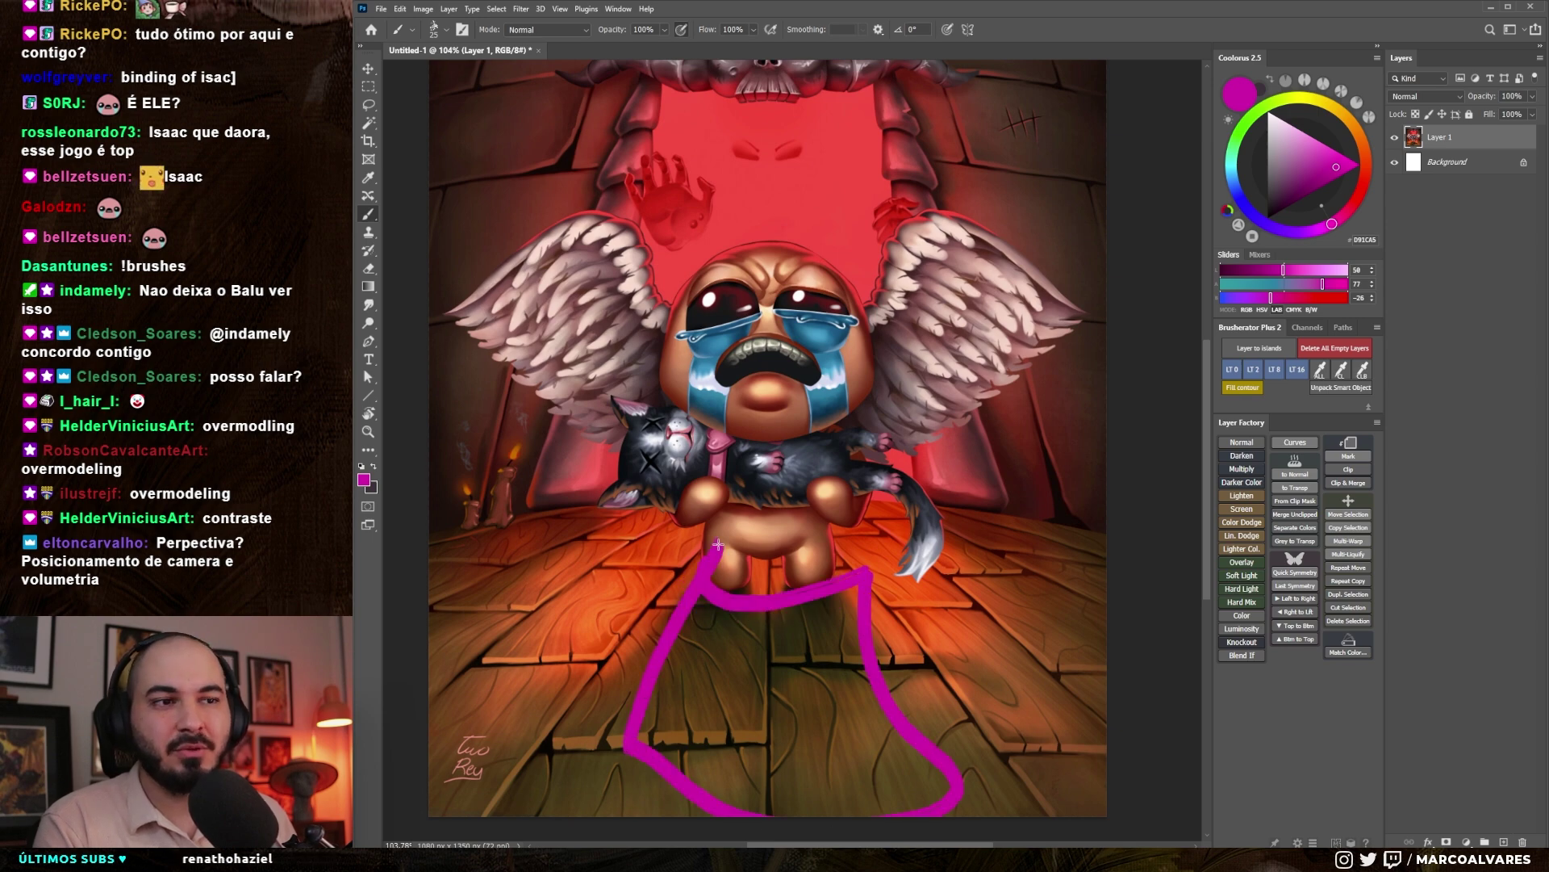
key("ctrl+z")
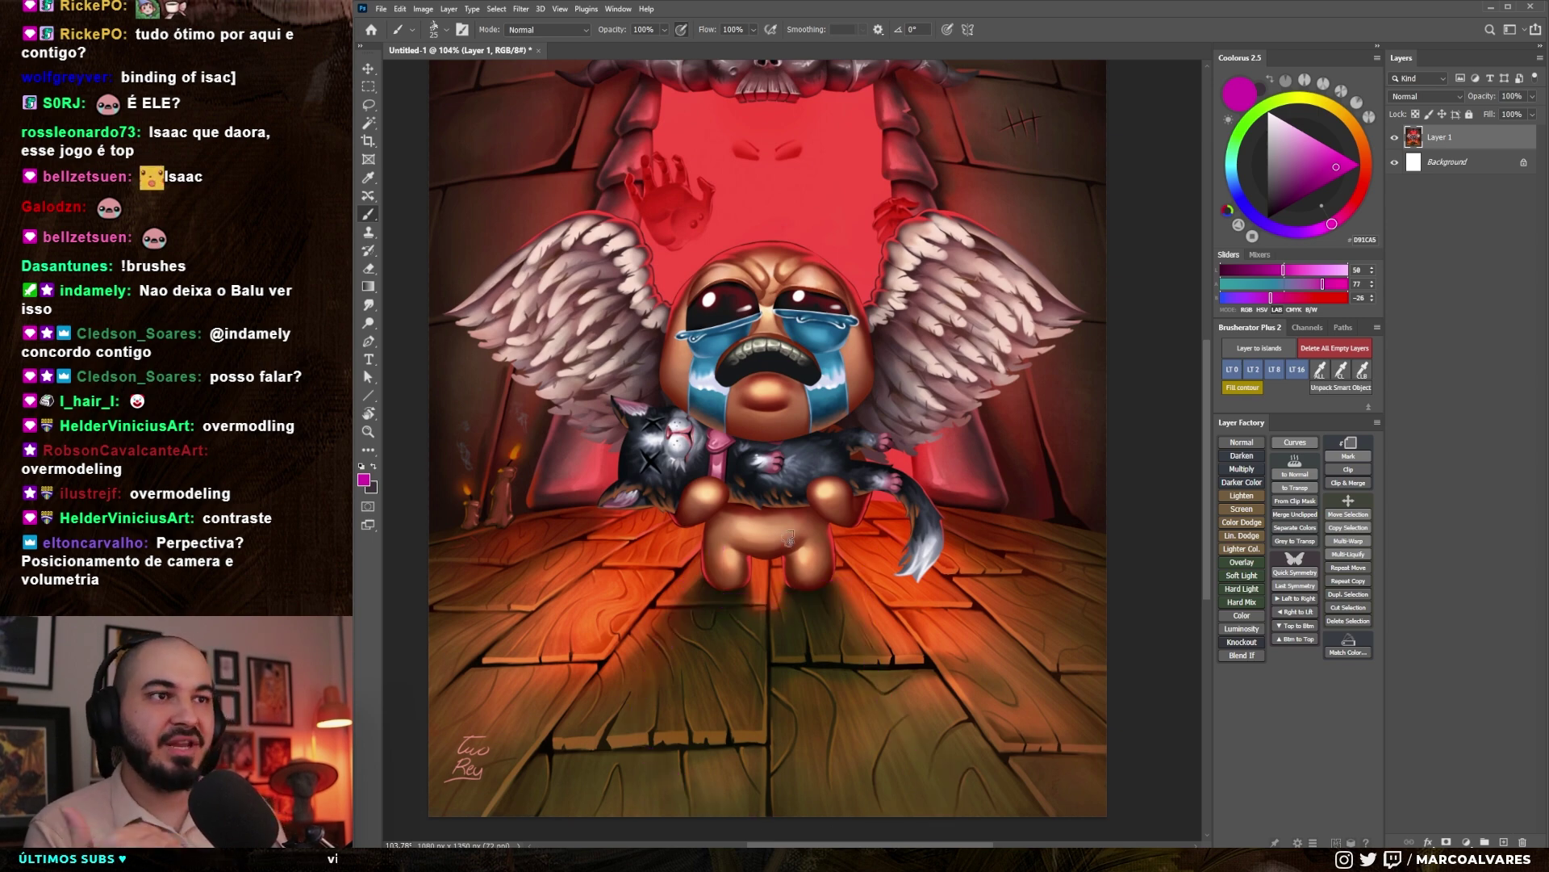
- Add a Darken layer above the painting and select a soft round brush with a dark red color
scroll(806, 517, "down", 3)
scroll(753, 464, "up", 3)
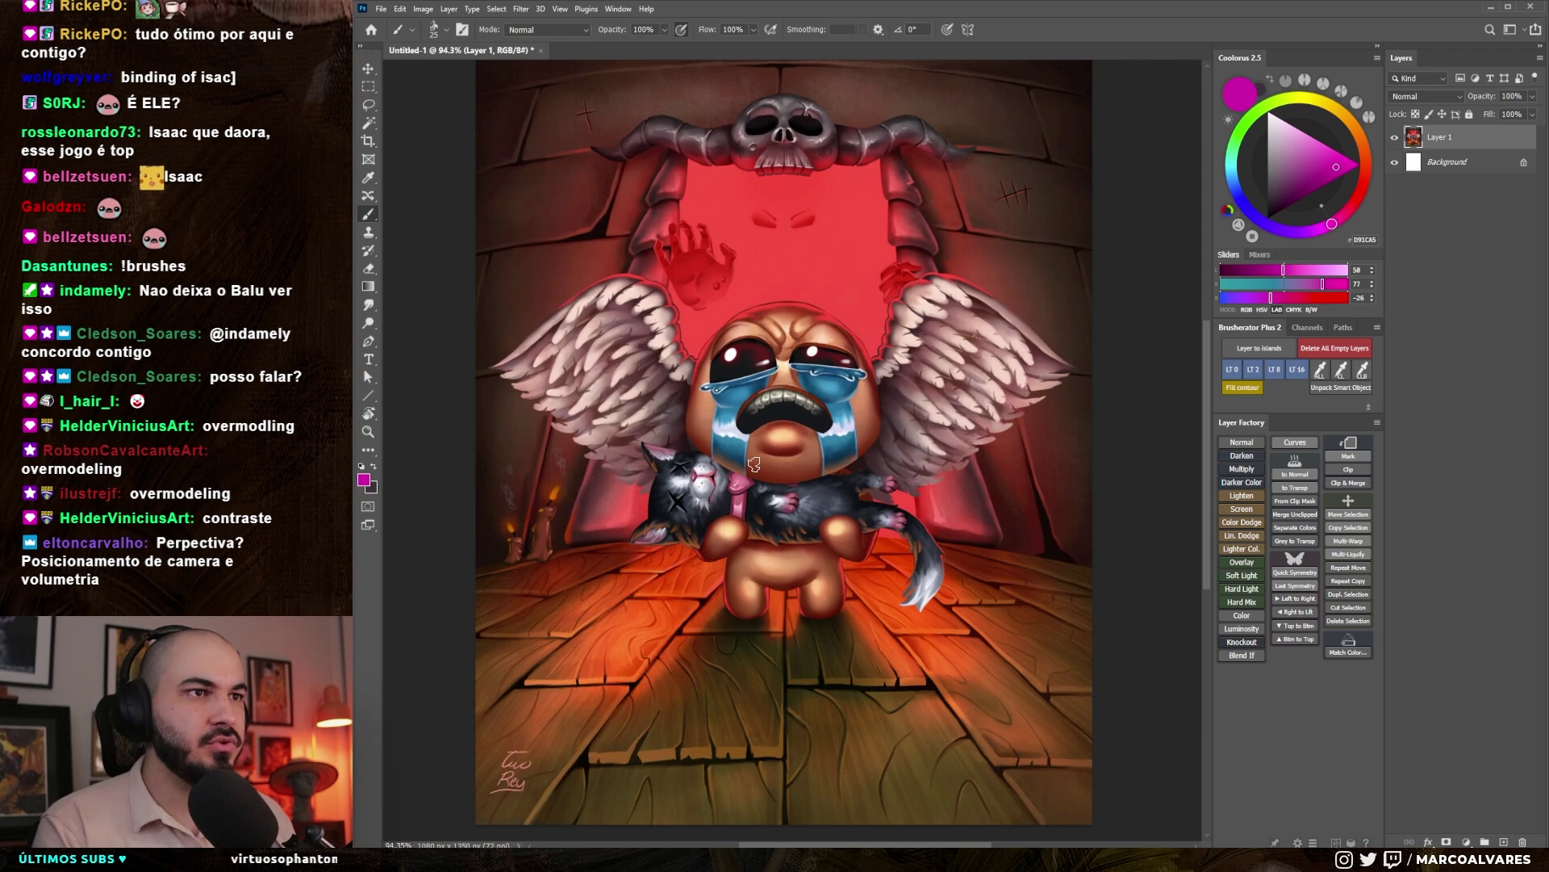
key("ctrl+shift+alt+n")
left_click_drag(830, 398, 895, 398)
left_click_drag(786, 419, 765, 440)
left_click_drag(769, 460, 757, 419)
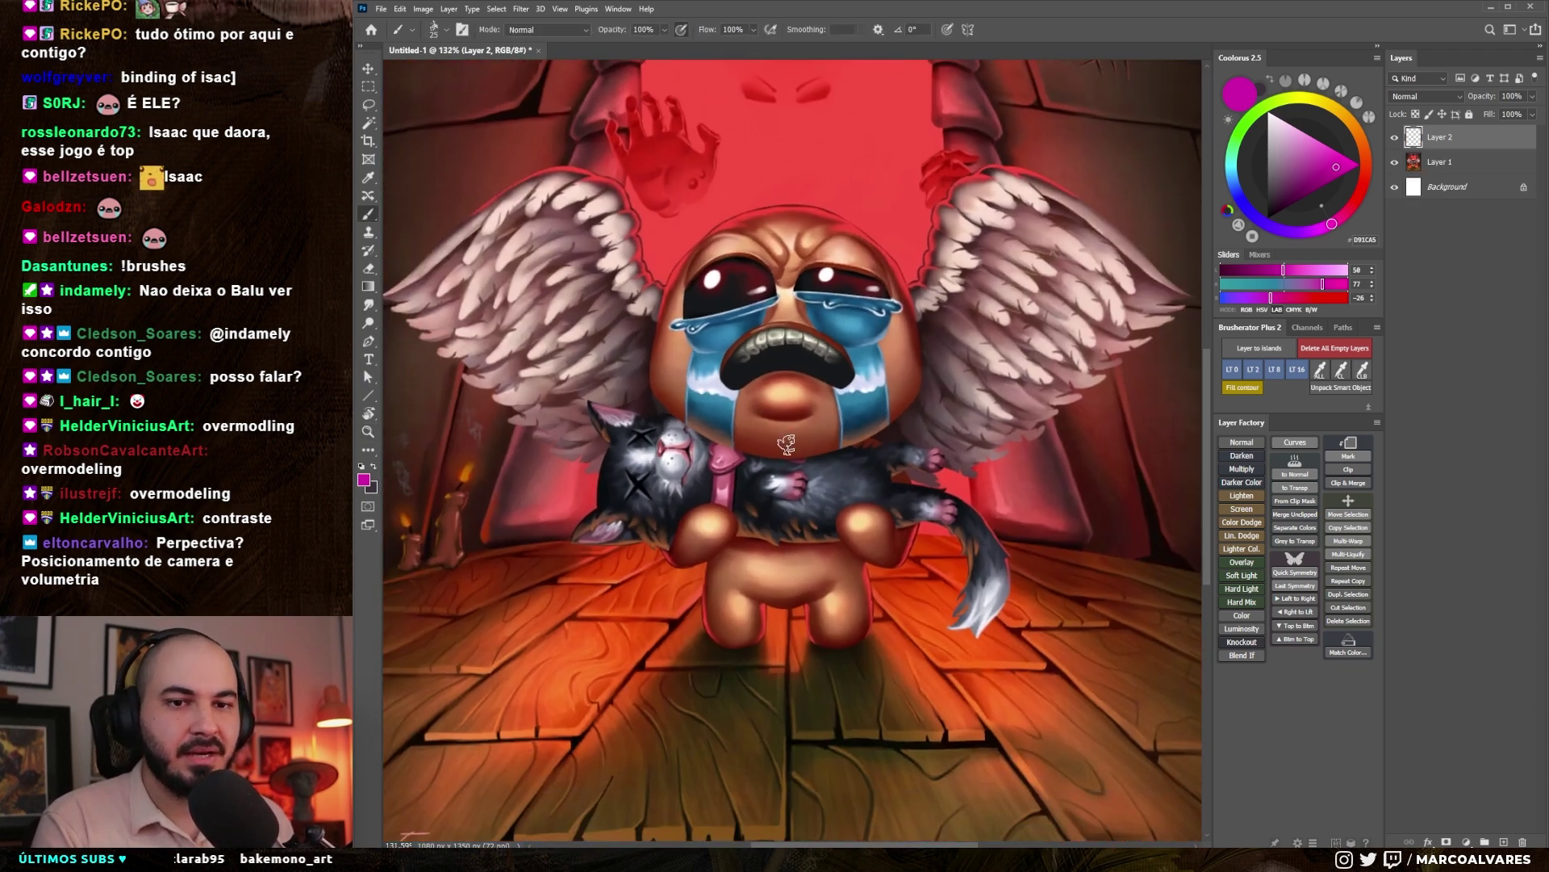
scroll(757, 419, "down", 3)
left_click(1242, 455)
left_click_drag(817, 421, 828, 446)
scroll(824, 443, "up", 2)
right_click(812, 420)
double_click(954, 584)
- Paint dark red softly over the character's face and chin on the Darken layer to tone down the highlights
left_click_drag(732, 378, 727, 378)
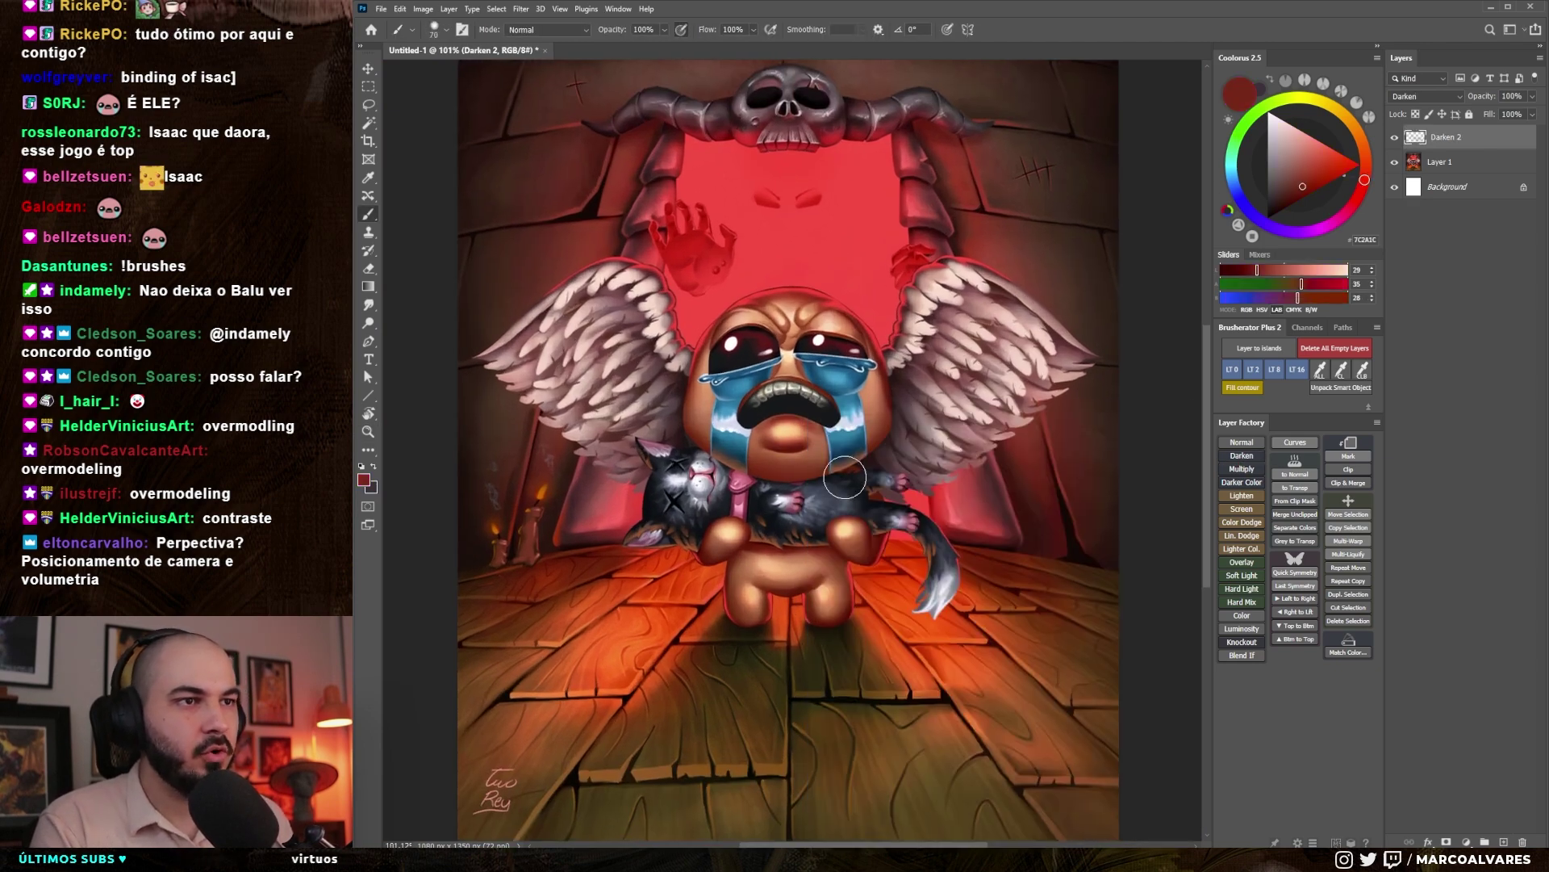
mouse_move(775, 456)
left_mouse_down()
mouse_move(738, 429)
mouse_move(817, 441)
left_mouse_up()
key("bracketleft")
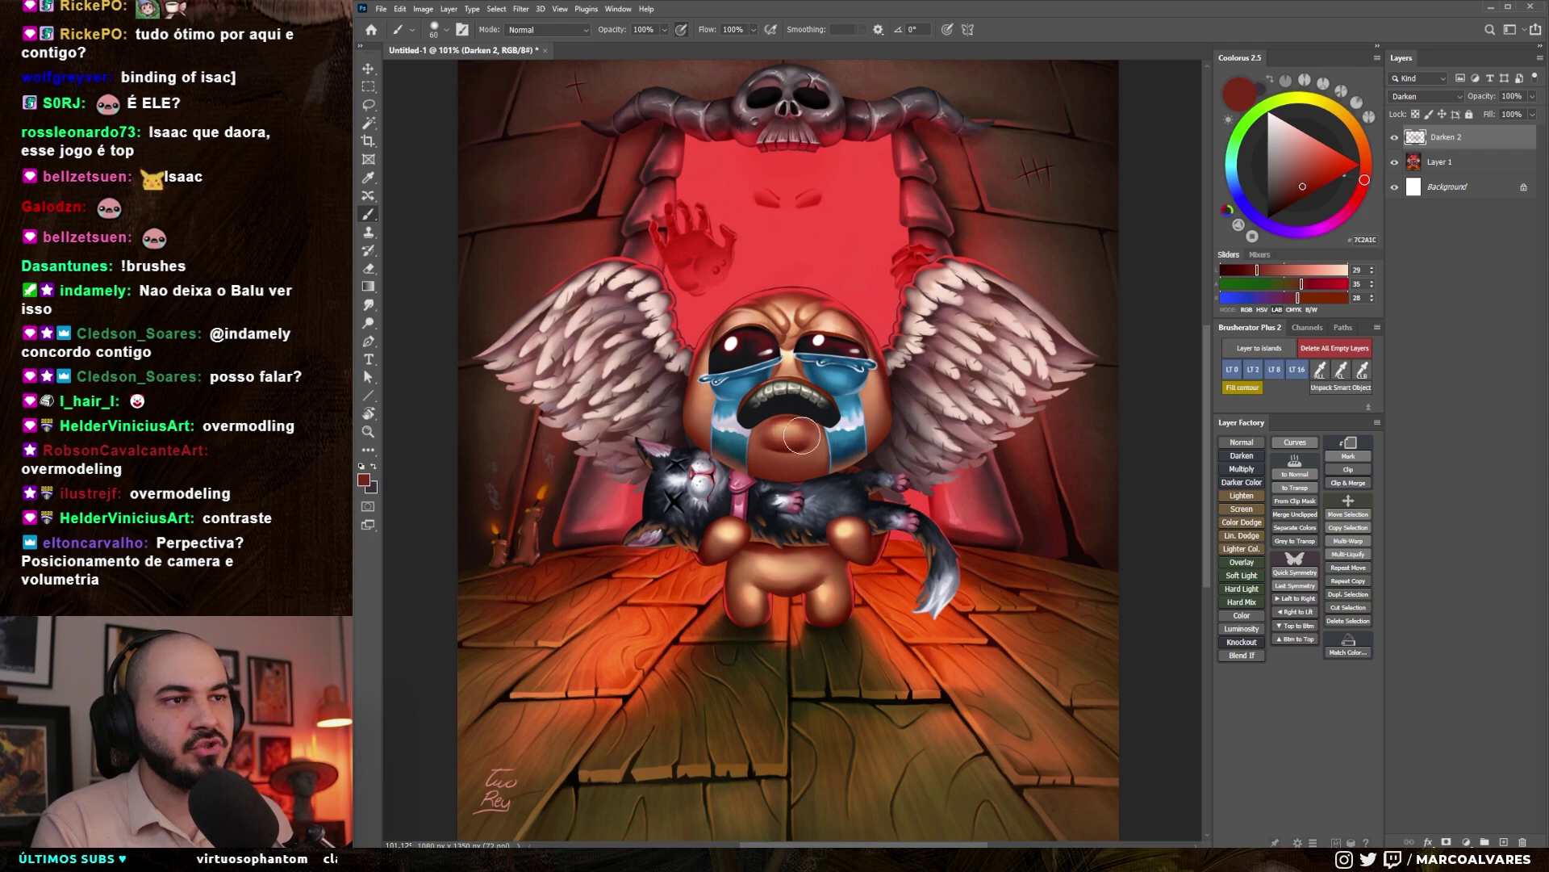
key("bracketright")
key("bracketleft")
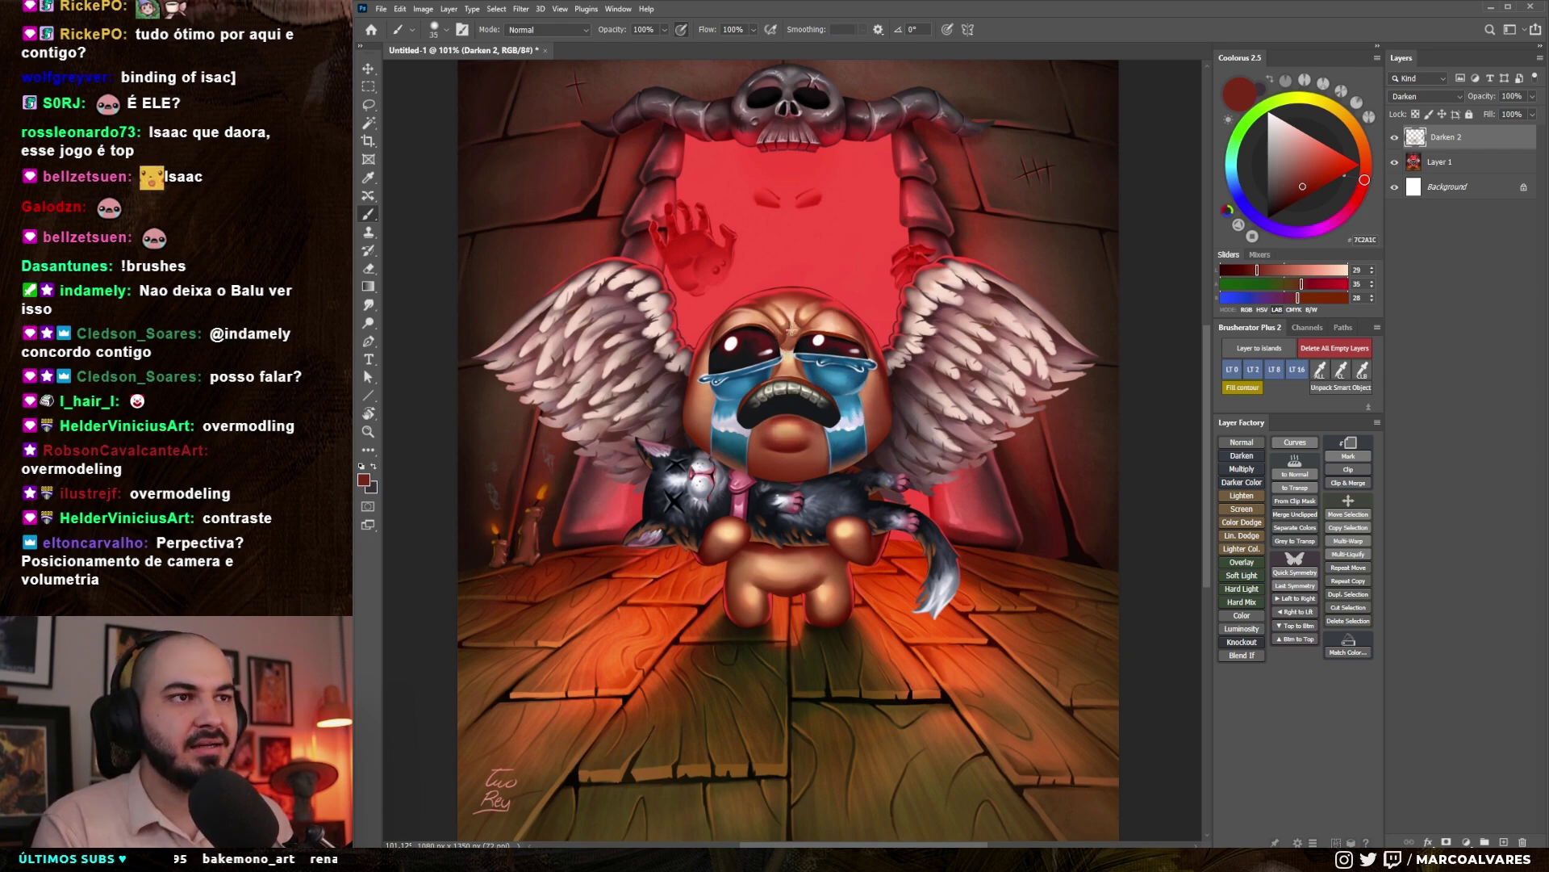
left_click(696, 361, "alt")
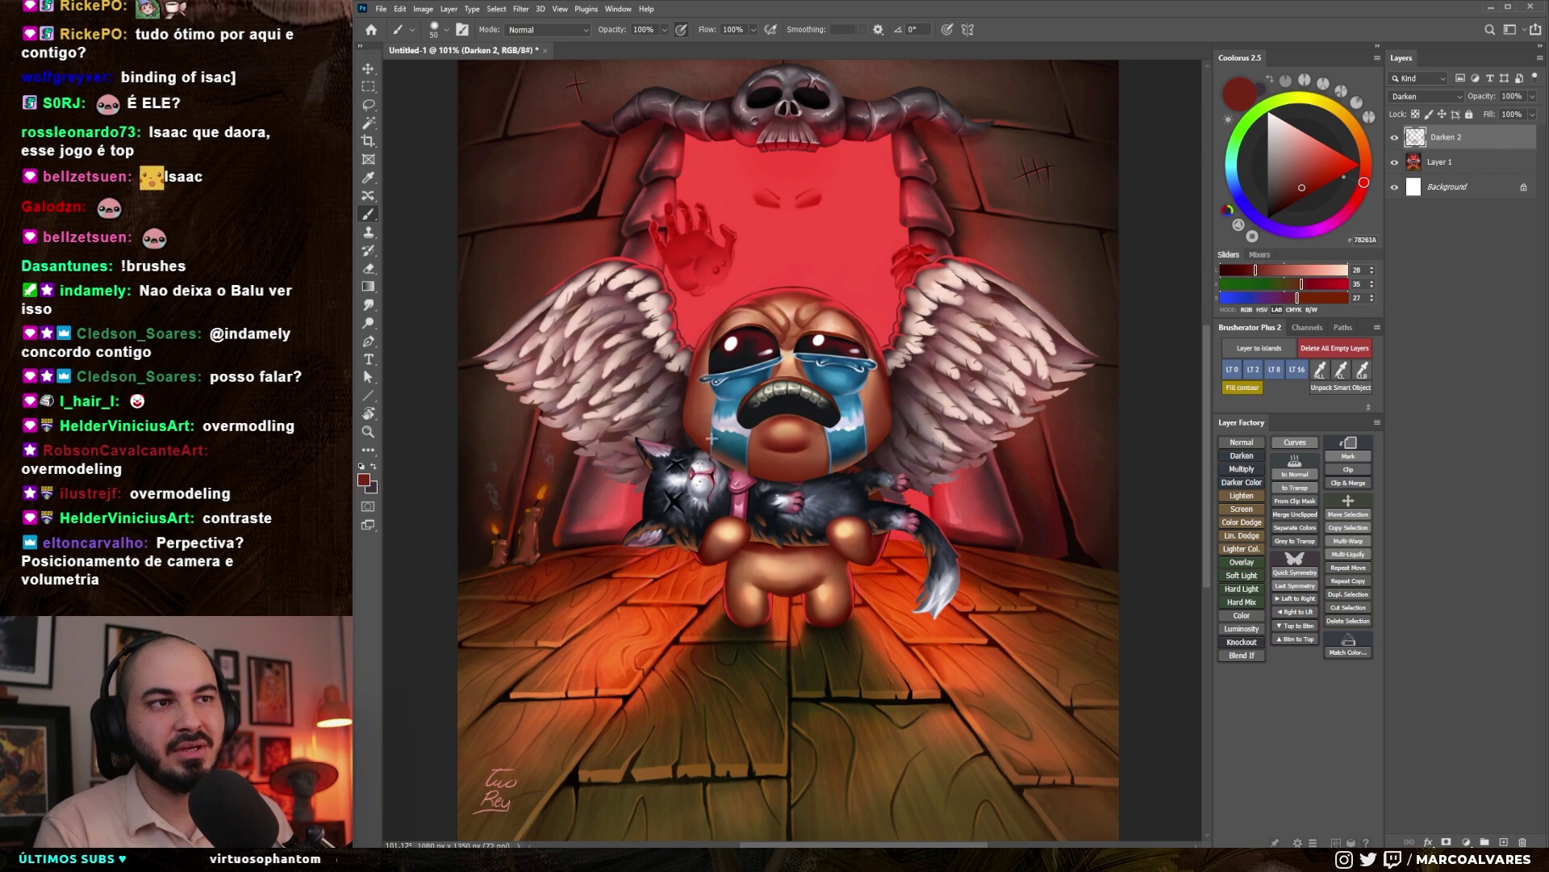
left_click_drag(805, 423, 804, 419)
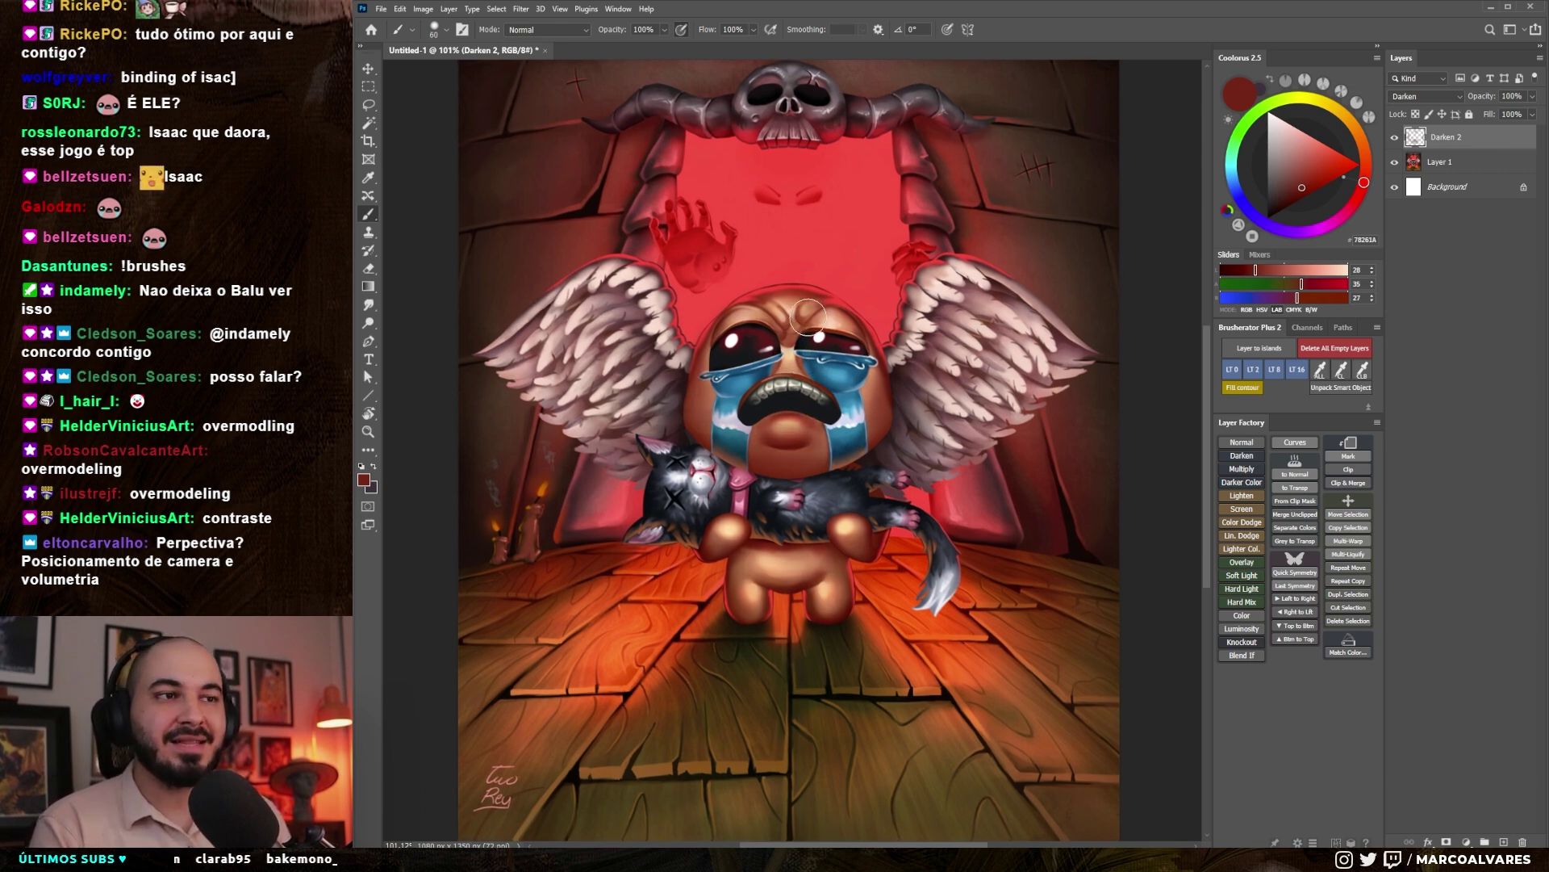
key("bracketleft")
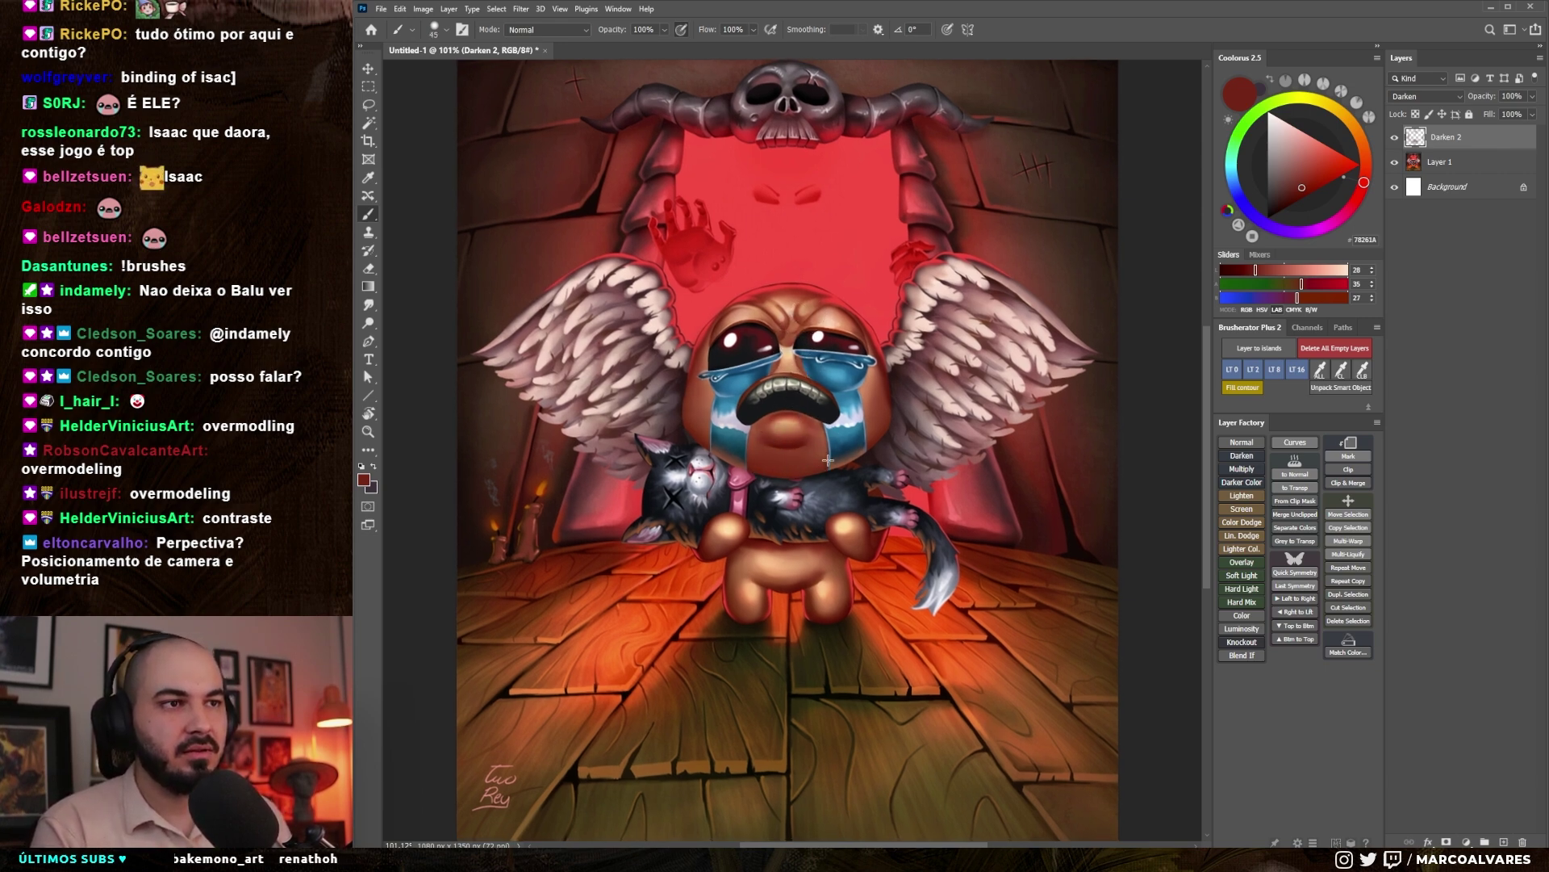
- Undo the last chin stroke, change the brush, sample a darker red-brown and shade the character's head
left_click_drag(769, 472, 761, 444)
key("ctrl+z")
right_click(739, 360)
left_click(835, 570)
left_click_drag(704, 463, 692, 477)
left_click(721, 456, "alt")
key("bracketleft")
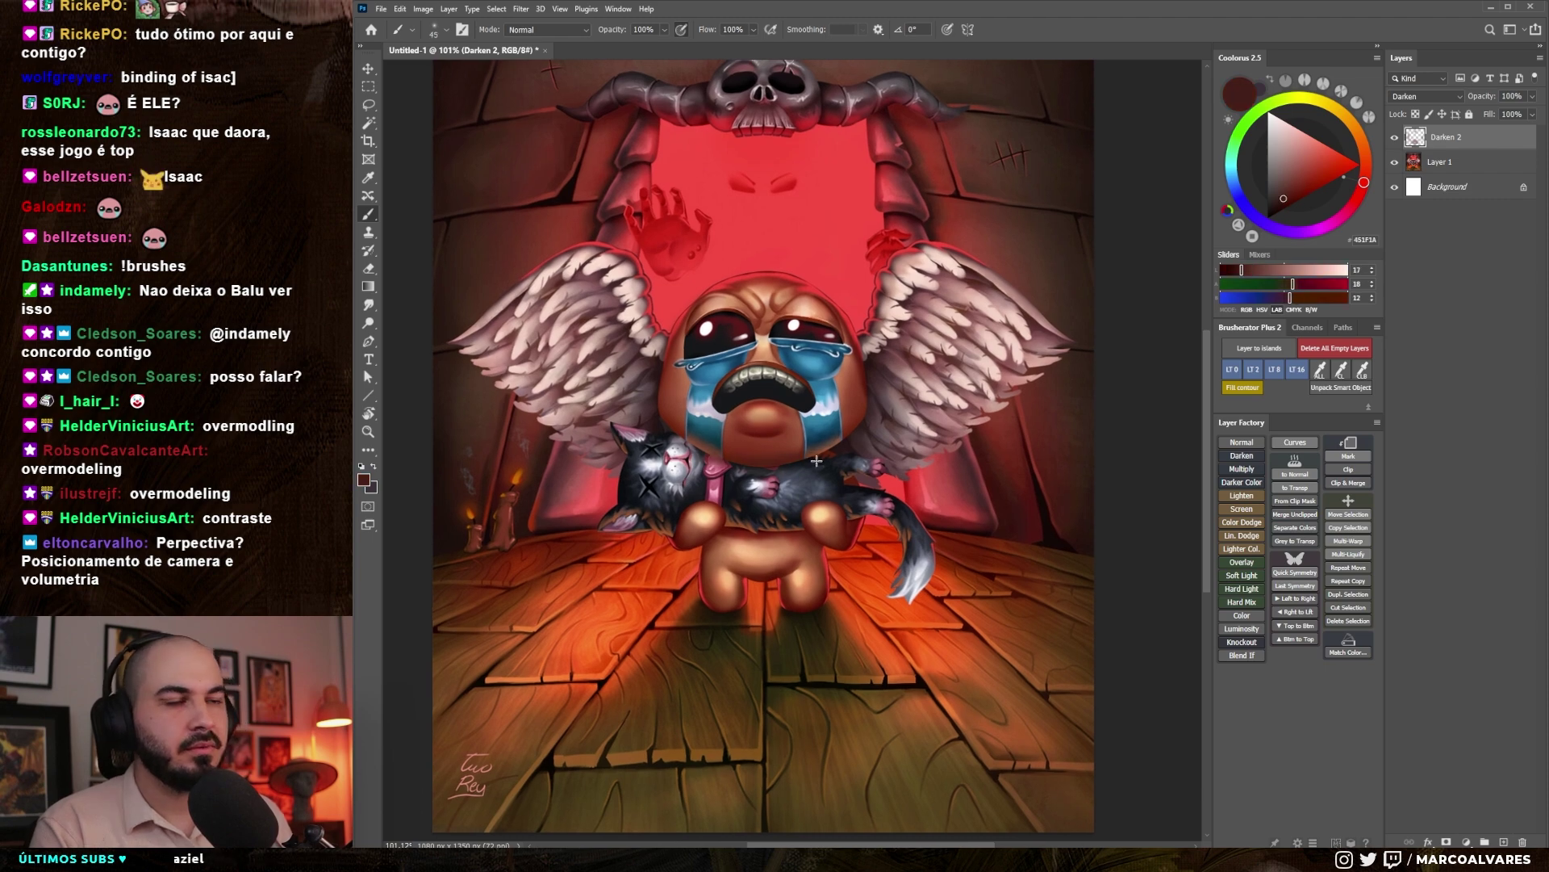
key("bracketright")
key("bracketright")
key("bracketright")
key("bracketright")
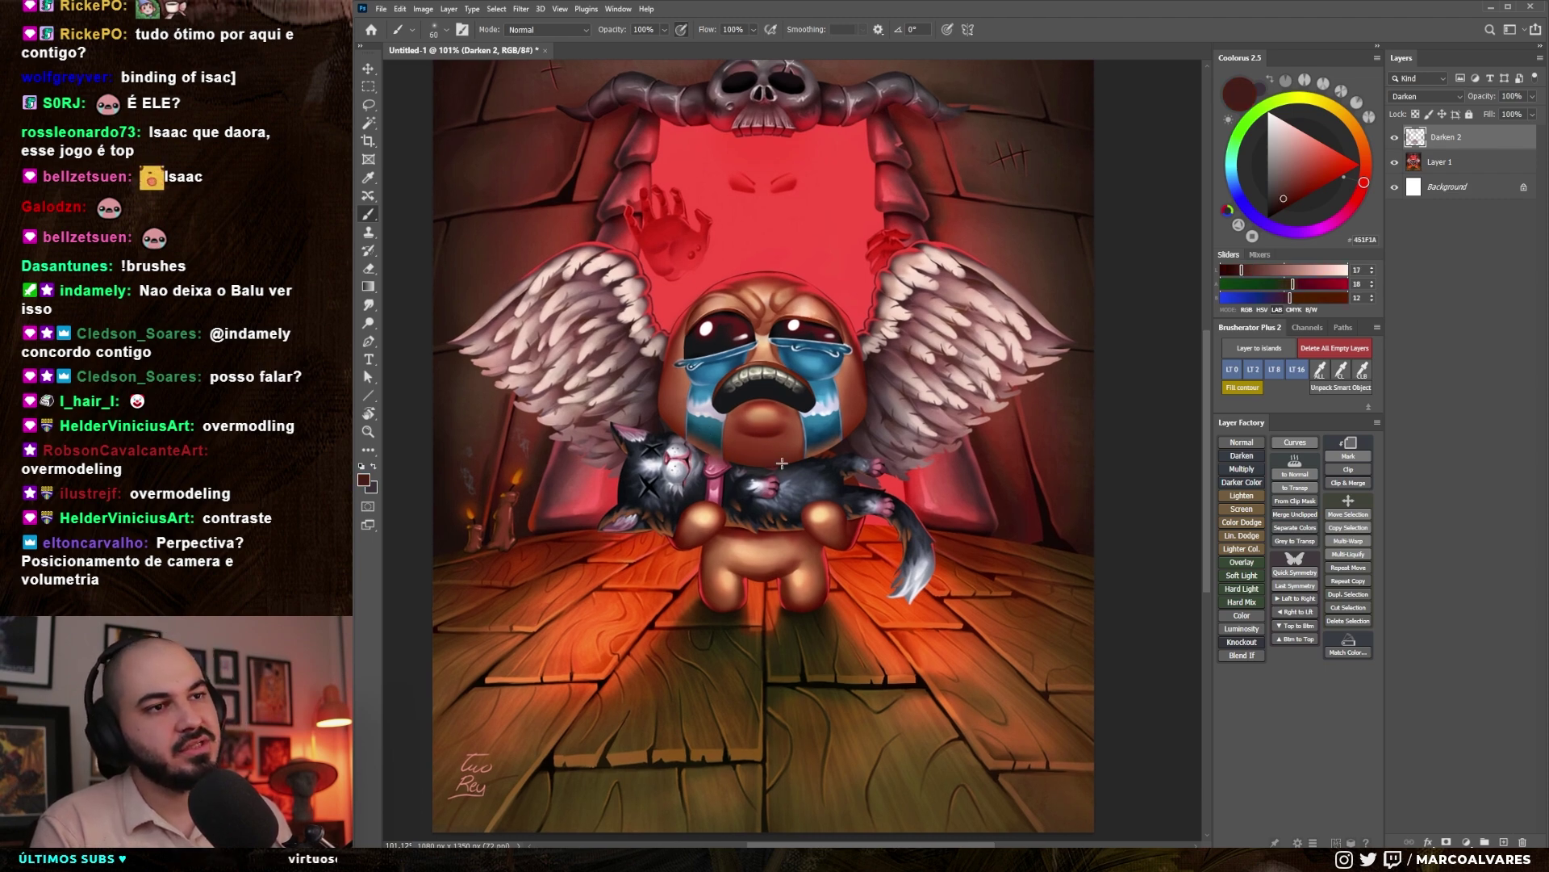
left_click_drag(761, 300, 767, 293)
- Reduce the brush size to 20 and select another brush preset for finer shading
key("bracketleft")
key("bracketleft")
key("bracketleft")
key("bracketleft")
key("bracketleft")
key("bracketleft")
key("bracketleft")
key("bracketleft")
key("bracketleft")
right_click(778, 467)
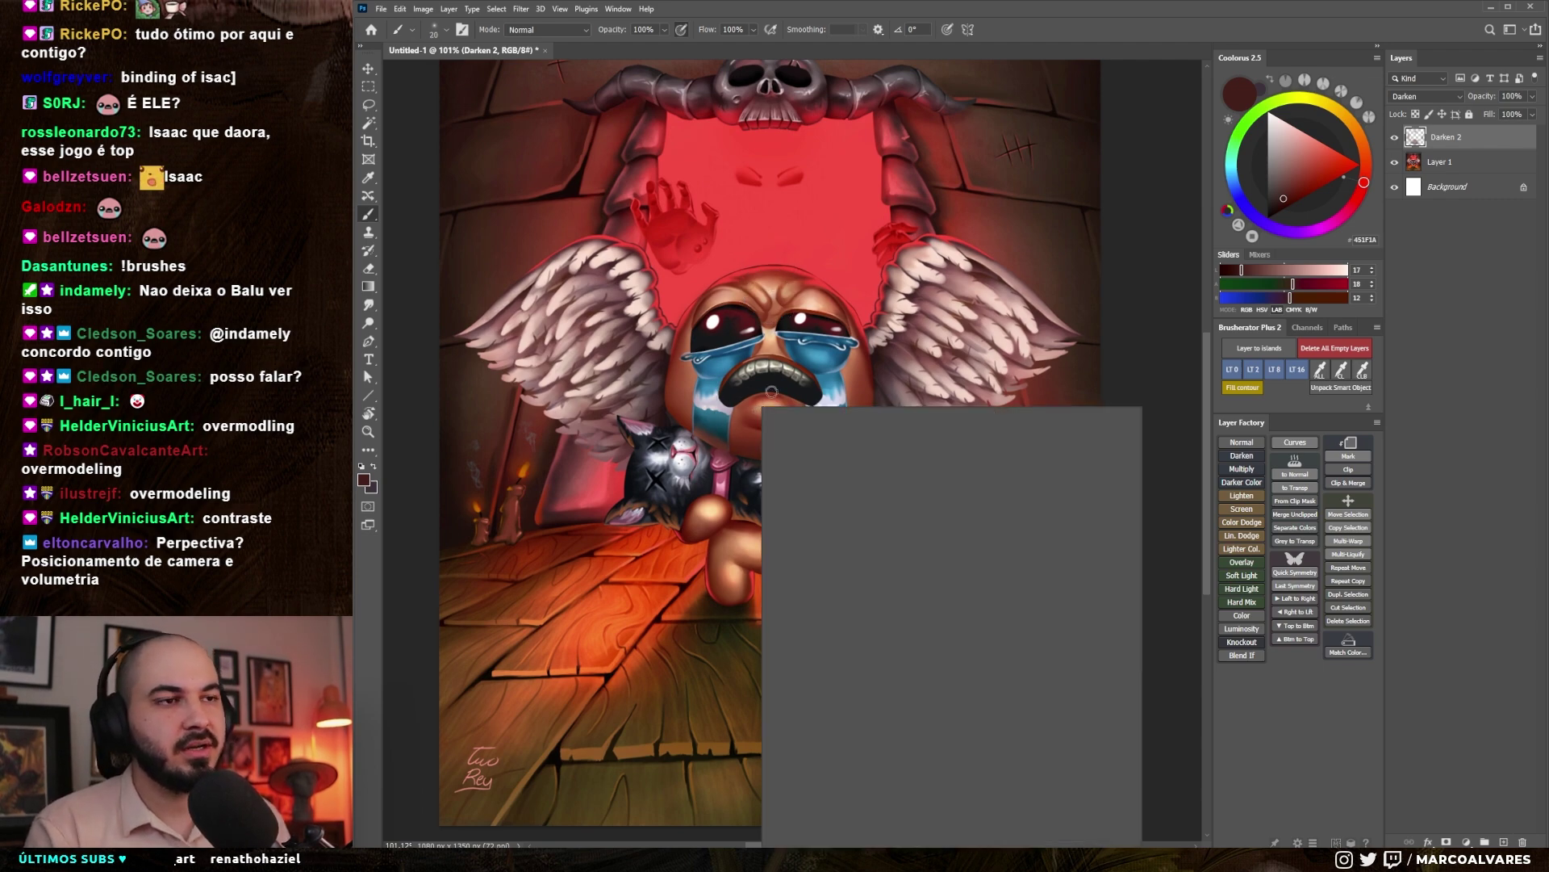
double_click(928, 587)
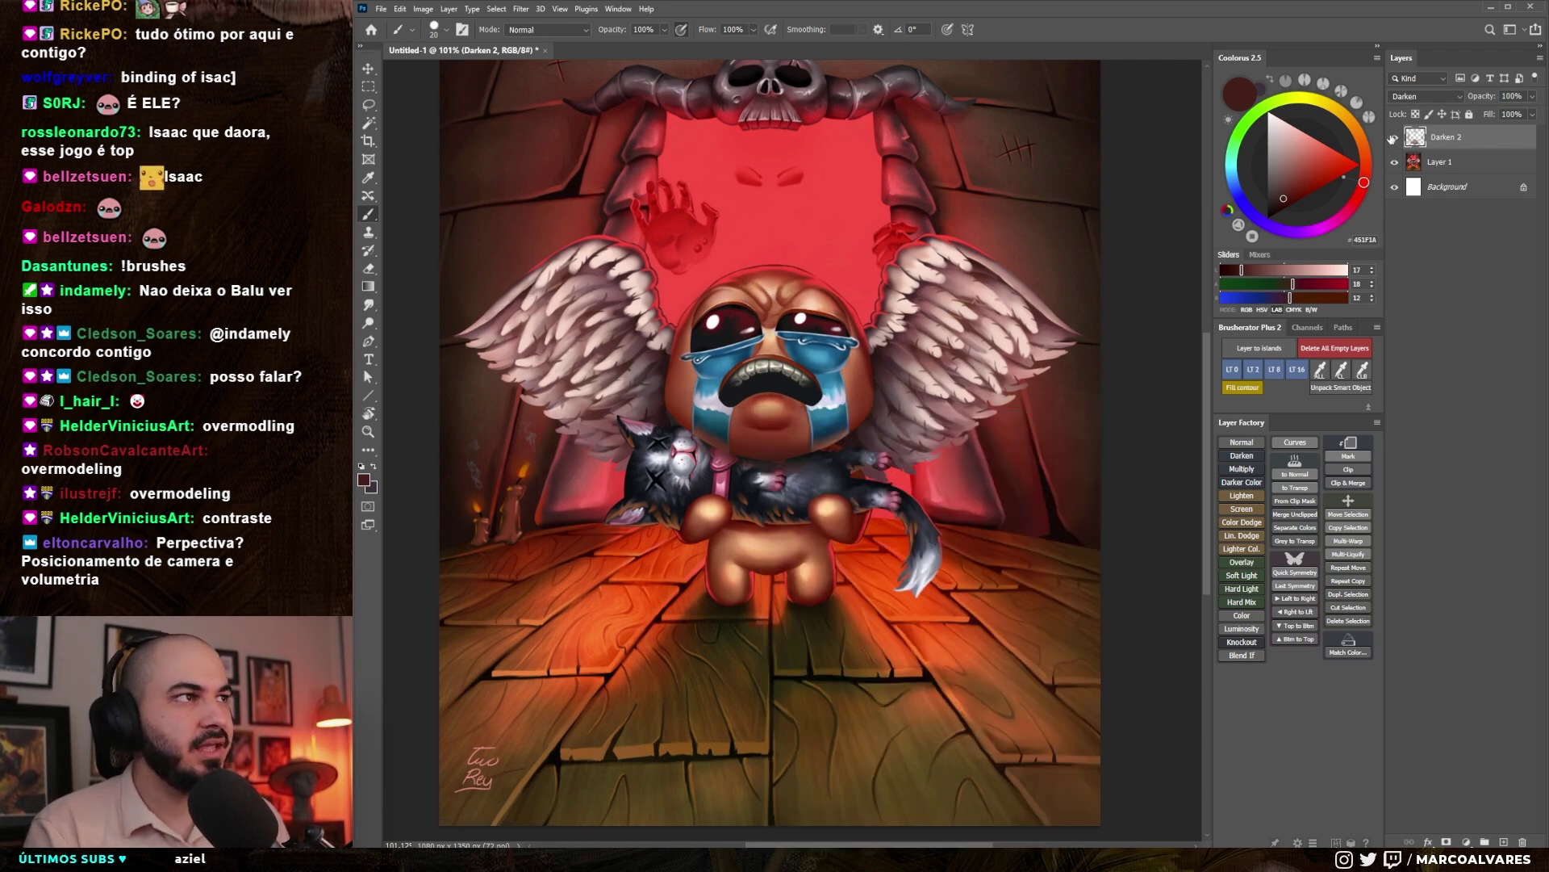
- Compare the painting with the Darken 2 layer hidden and shown
left_click(1394, 138)
scroll(719, 463, "up", 5)
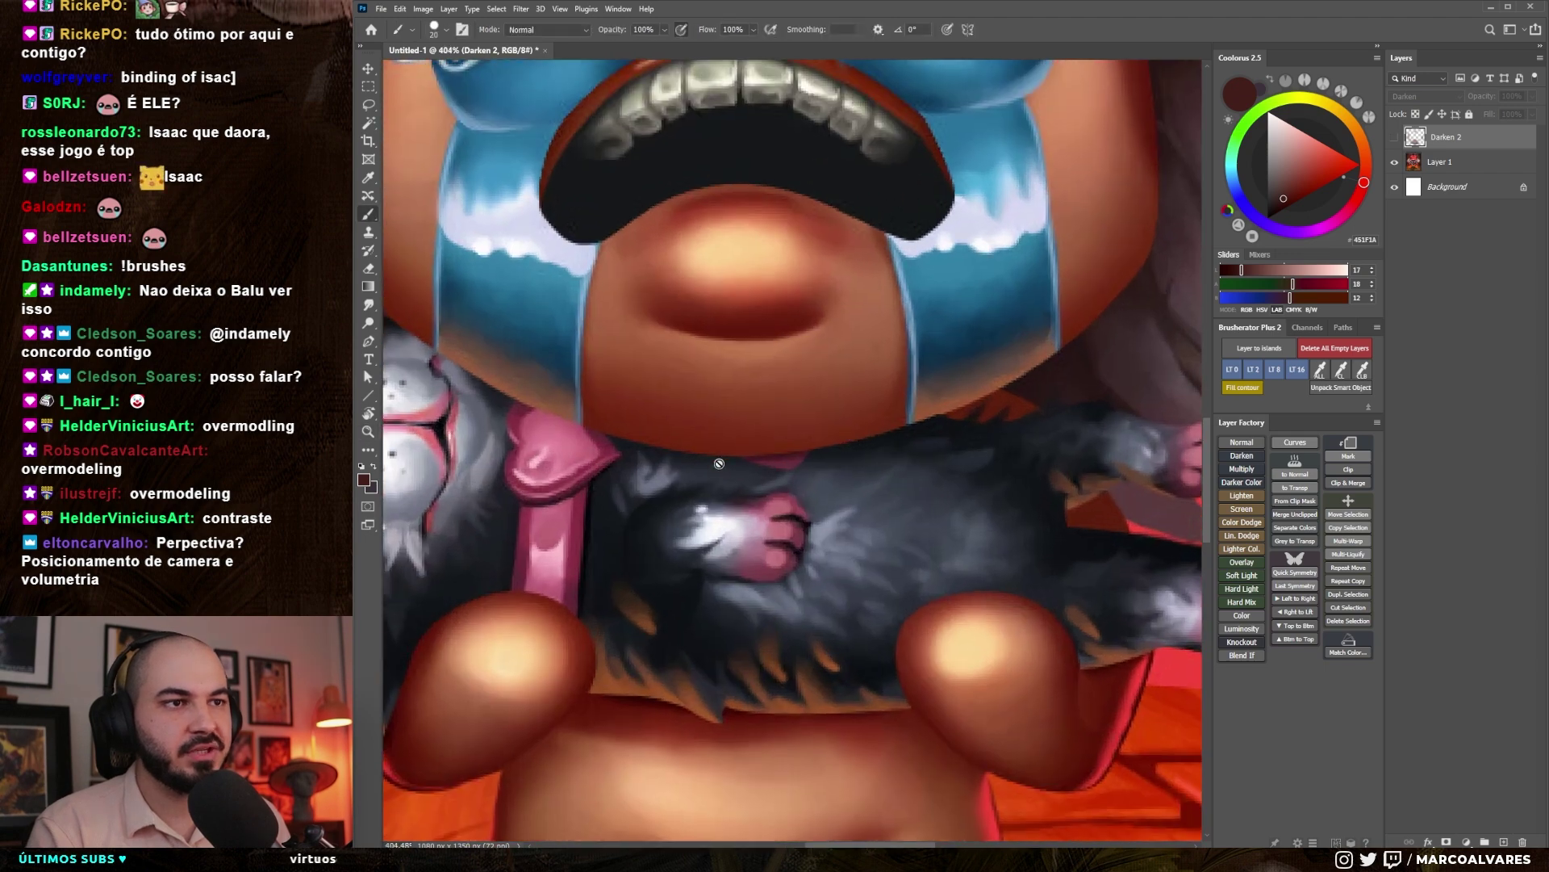
key("ctrl+0")
key("bracketright")
left_click(1395, 137)
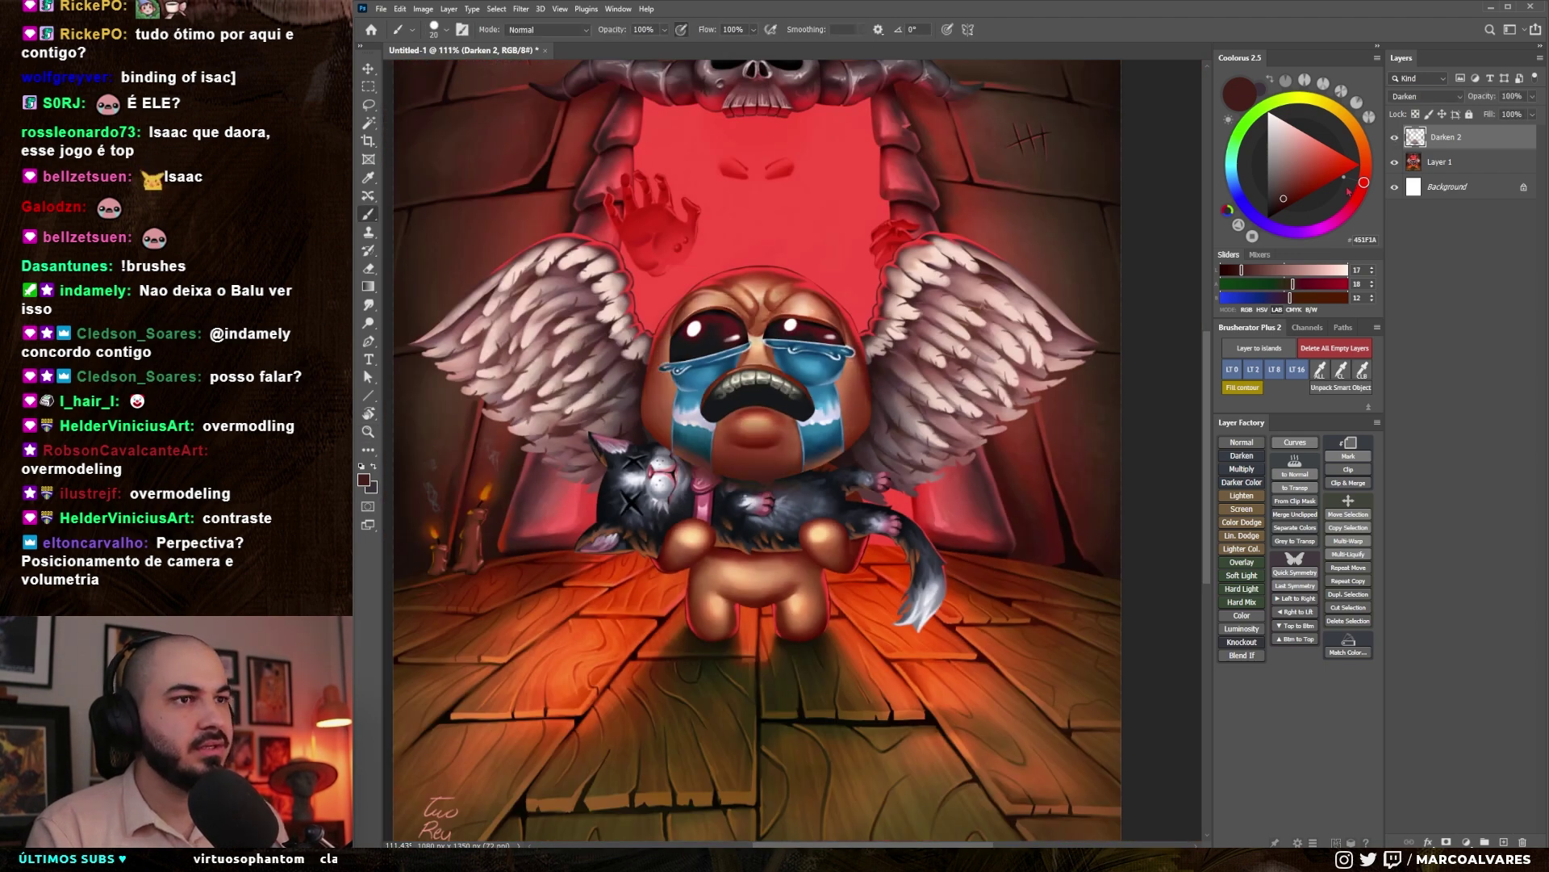
- Sample the skin tone beside the cat's collar and paint over the highlight on the character's hand there
key("bracketright")
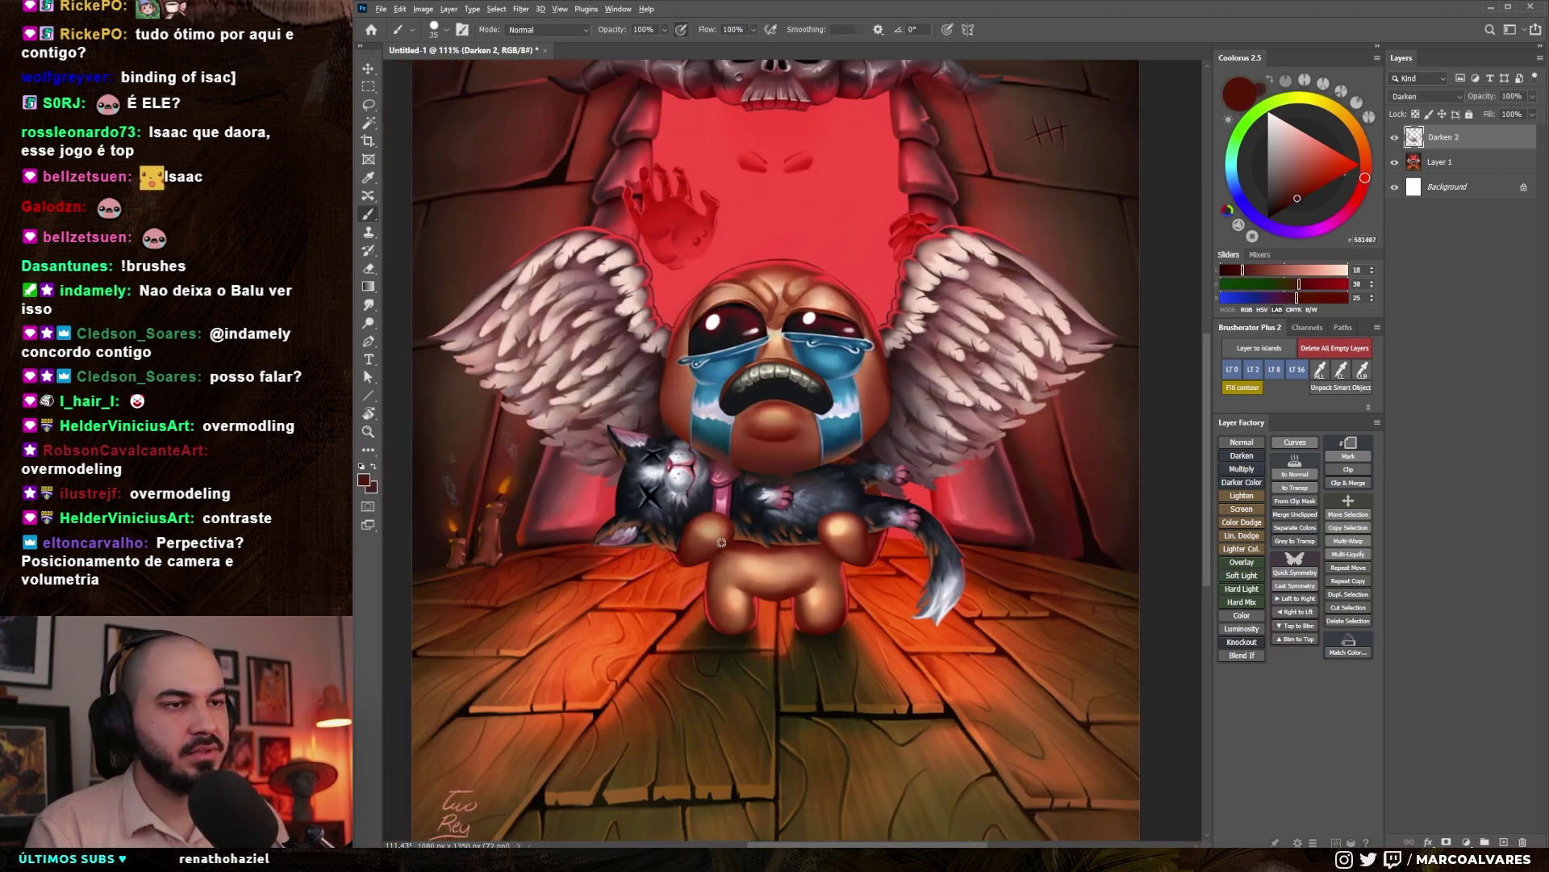
left_click(708, 526, "alt")
left_click(699, 532, "alt")
key("bracketright")
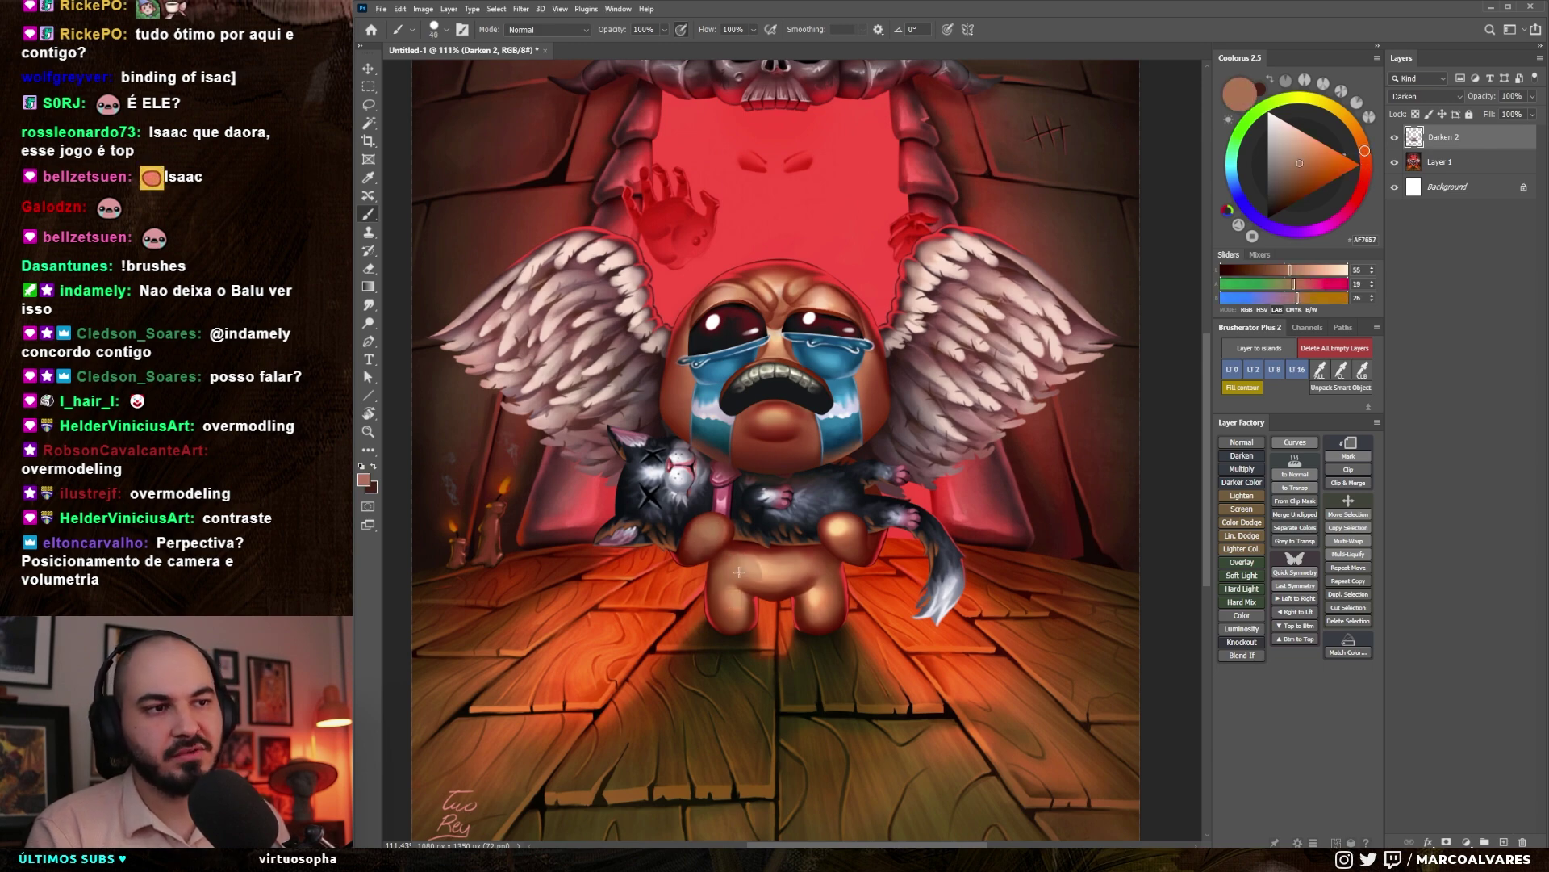
key("bracketleft")
- Sample a reddish-brown tone from the belly and flatten the bright highlights across the torso and legs
left_click(764, 589, "alt")
left_click(759, 583, "alt")
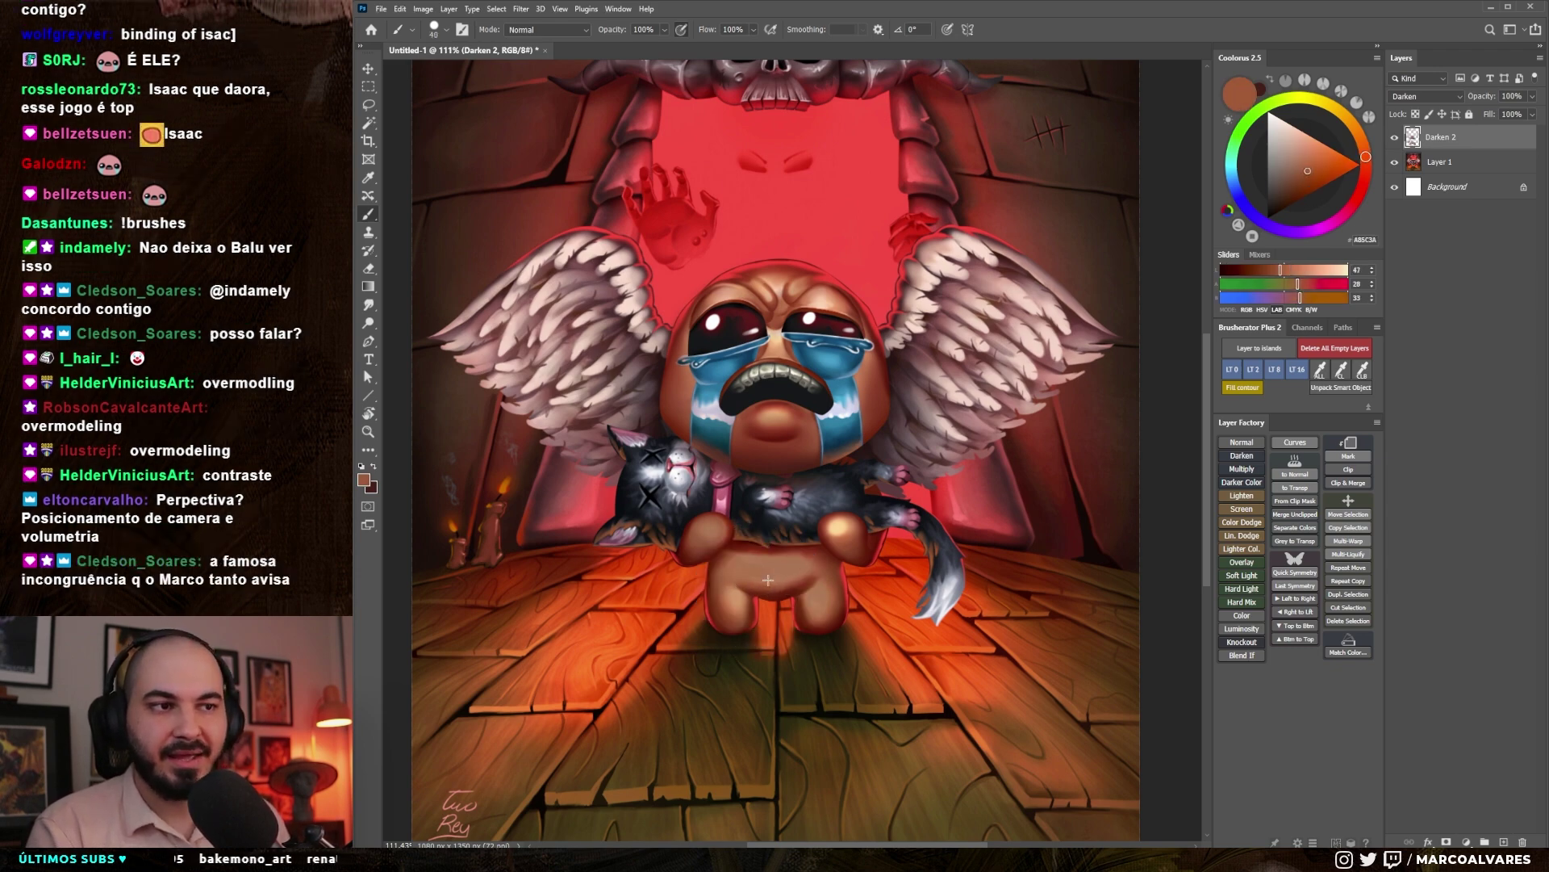
key("bracketright")
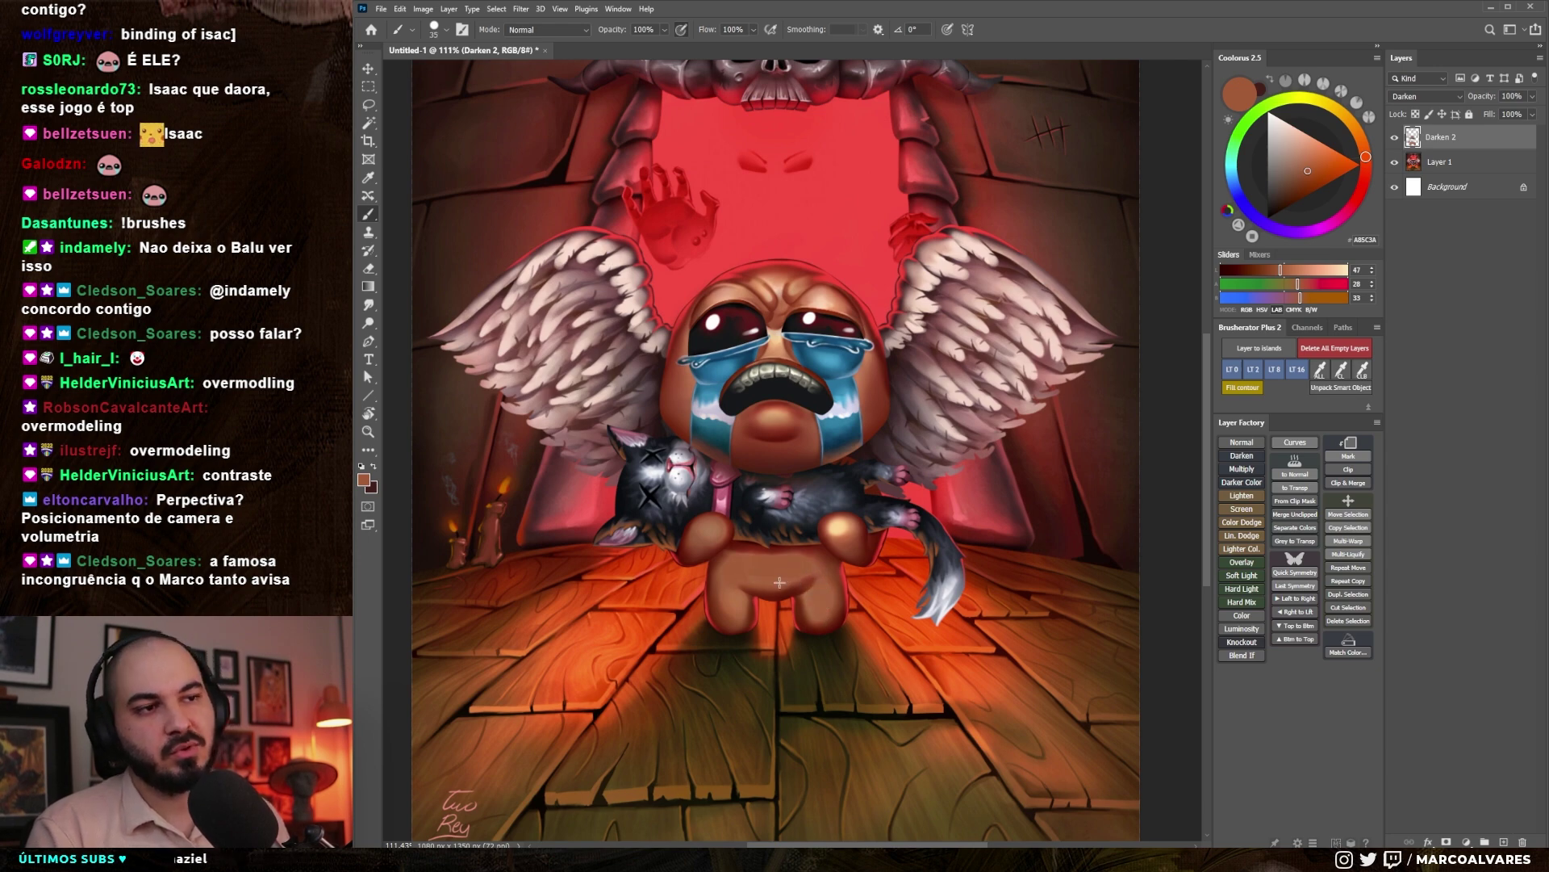
- Paint the same reddish brown over the hand near the cat's tail and the remaining bright spots on both hands
left_click(836, 532)
key("bracketright")
mouse_move(710, 533)
left_mouse_down()
mouse_move(696, 552)
mouse_move(790, 552)
left_mouse_up()
key("bracketleft")
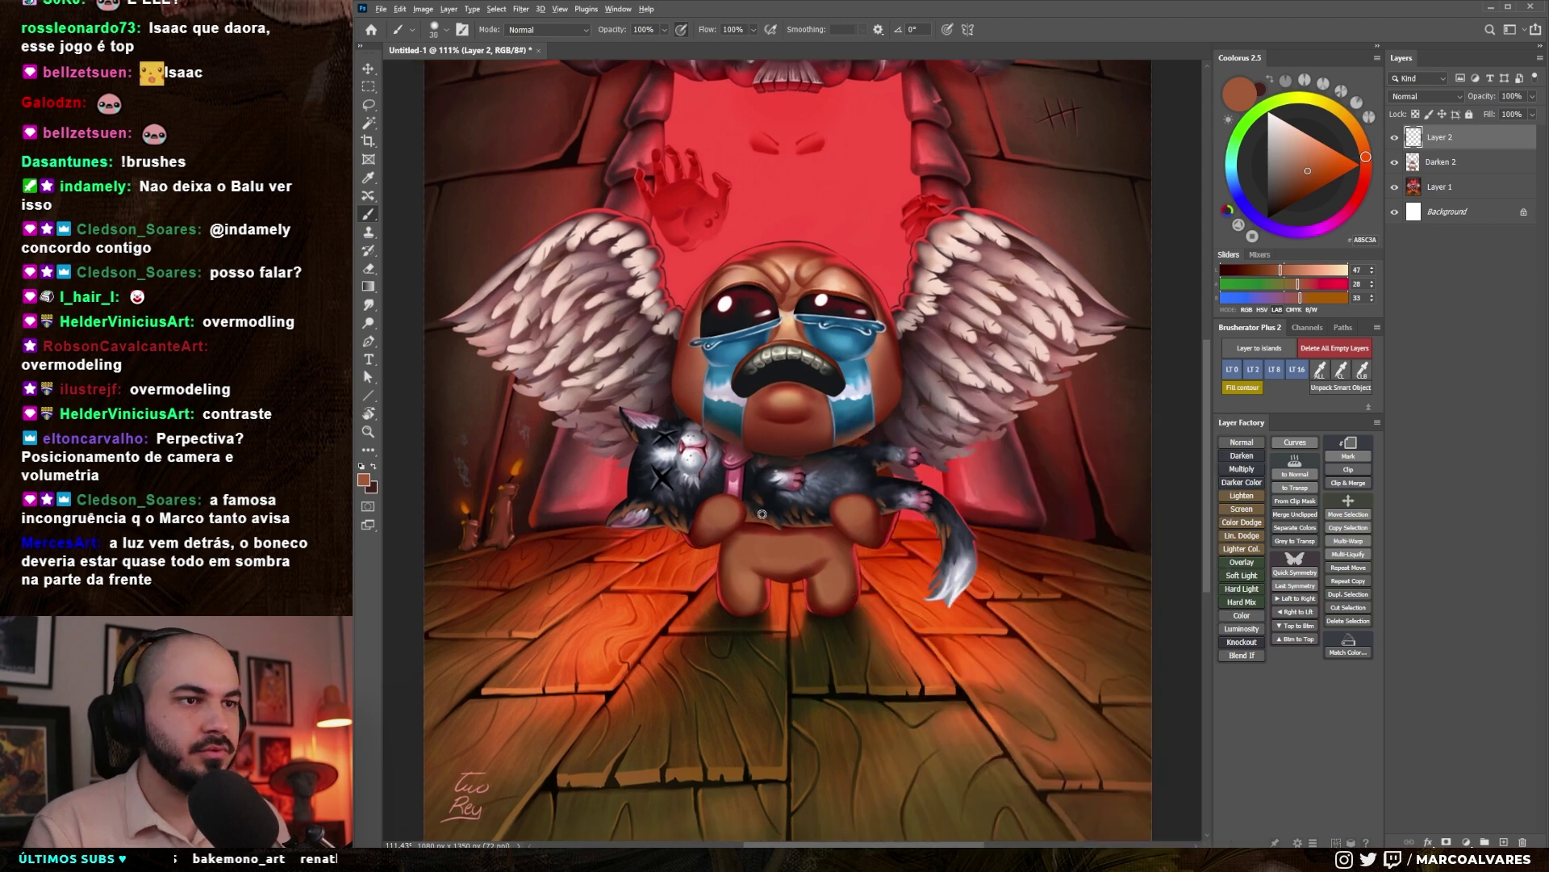
- Sample a dark red from the torso's edge and darken the lighter areas across the character's belly
left_click(733, 547, "alt")
key("bracketleft")
left_click_drag(732, 545, 829, 543)
key("bracketleft")
key("bracketleft")
key("bracketleft")
key("bracketleft")
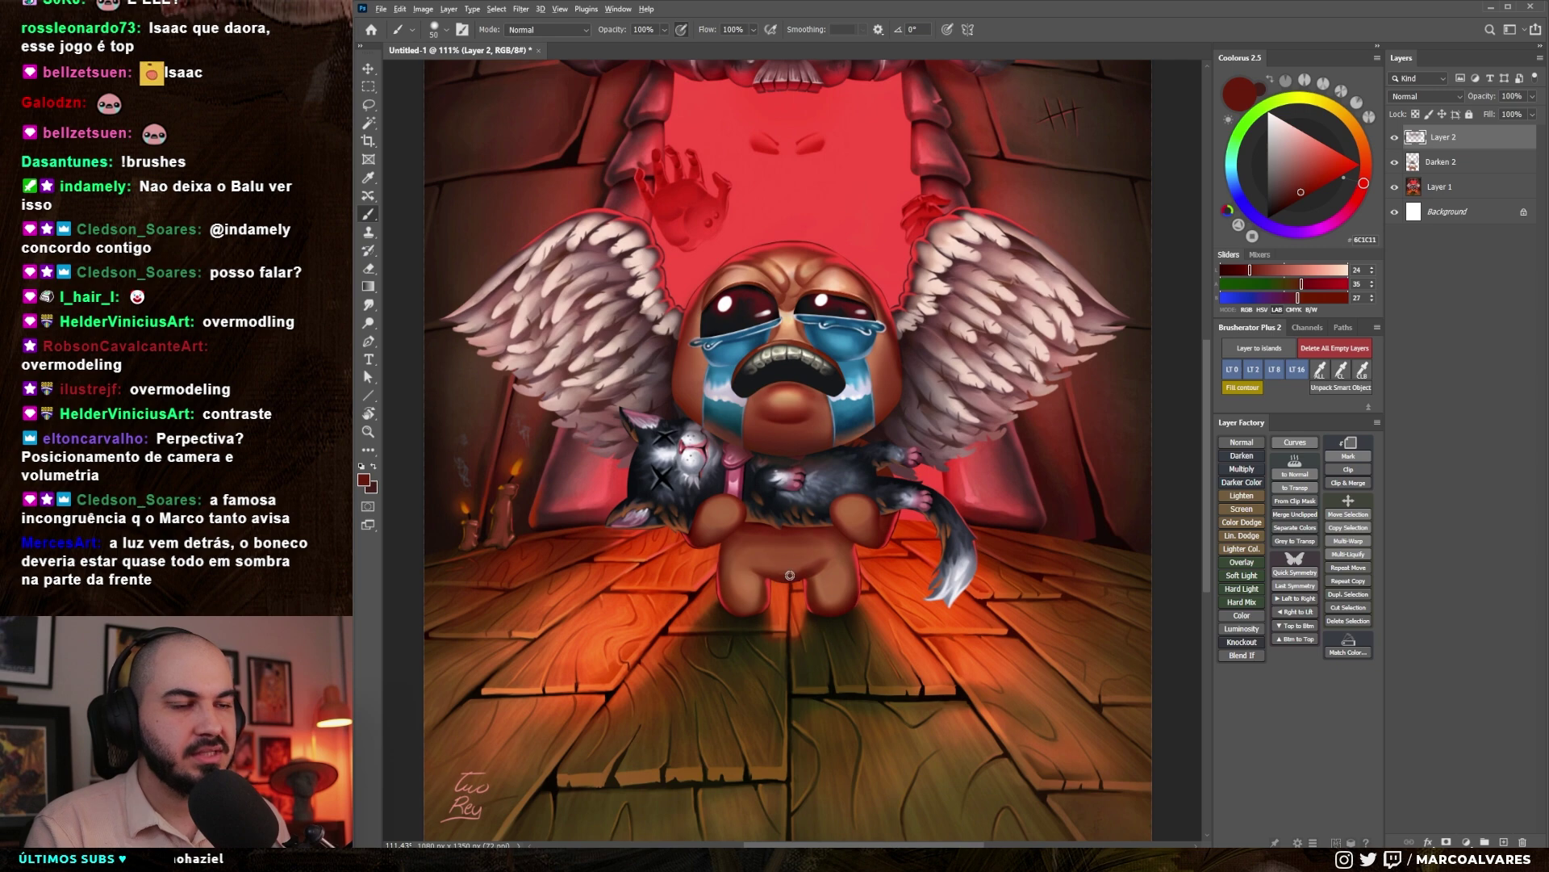
- Sample darker red-browns from the leg area and even out the shading on the lower torso and legs
left_click(822, 554, "alt")
key("bracketleft")
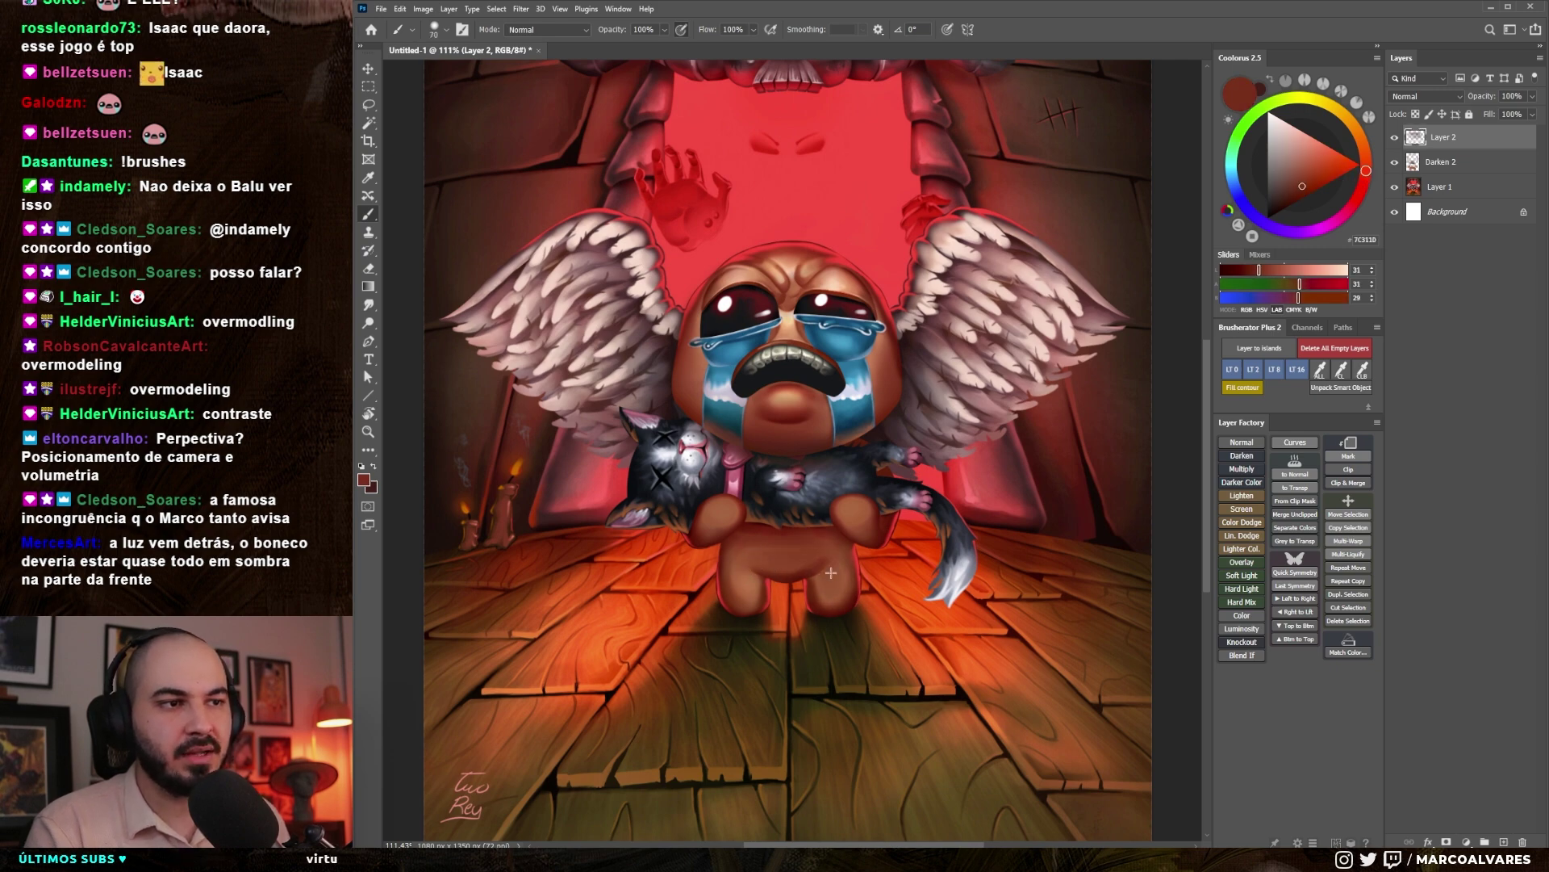
left_click(824, 610, "alt")
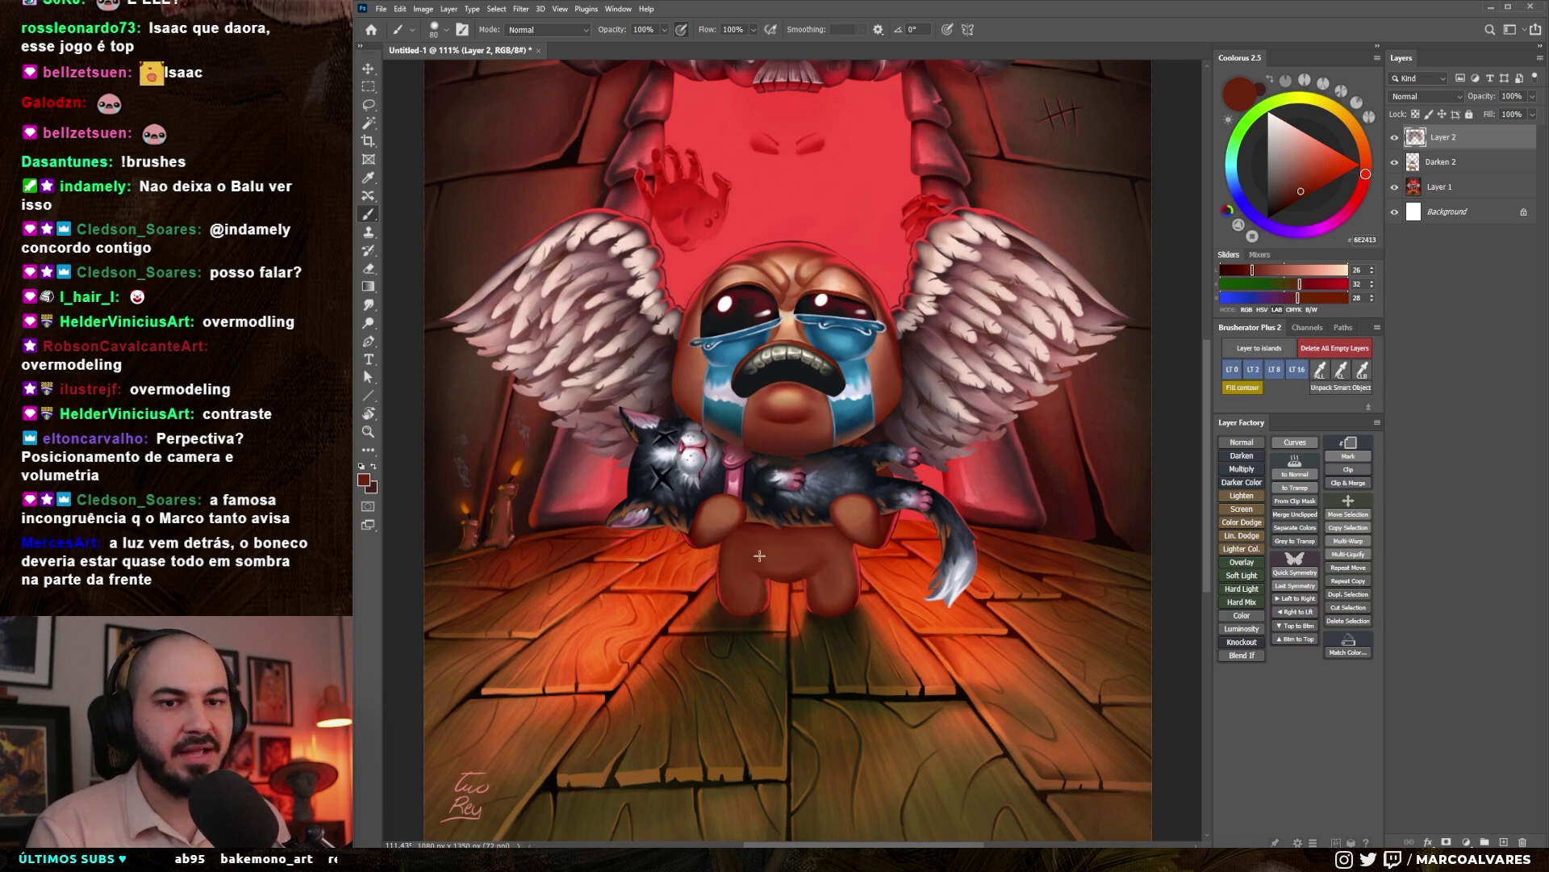
left_click_drag(760, 556, 732, 547)
key("bracketleft")
key("bracketleft")
key("bracketleft")
key("bracketleft")
left_click_drag(745, 490, 733, 501)
key("bracketright")
key("bracketright")
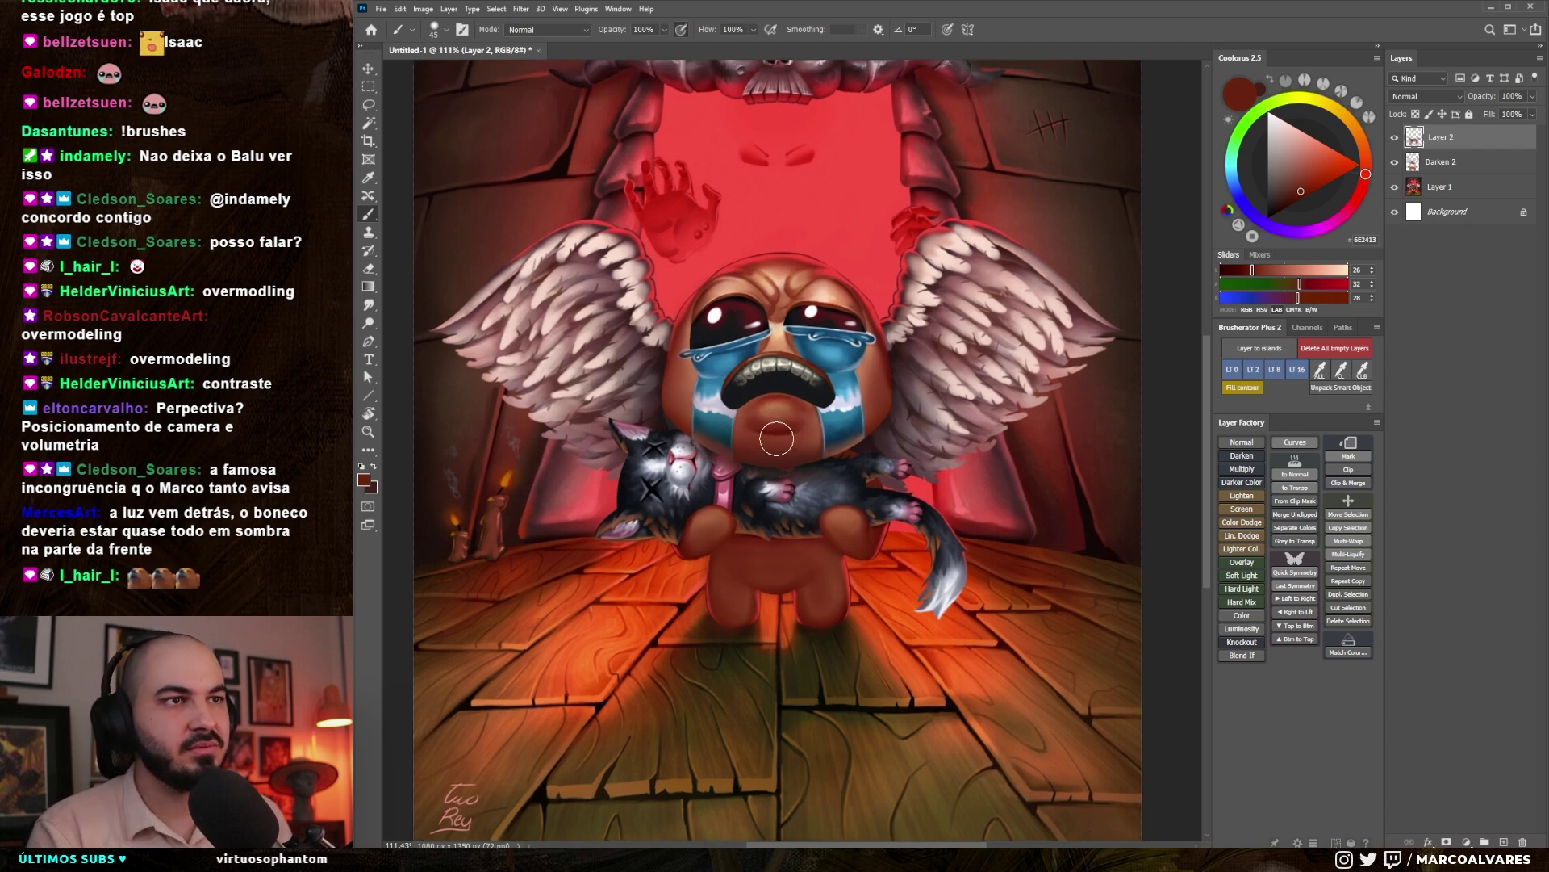
- Sample the brown skin tone on the forehead and flatten the bright highlights on the forehead and chin
left_click(756, 294, "alt")
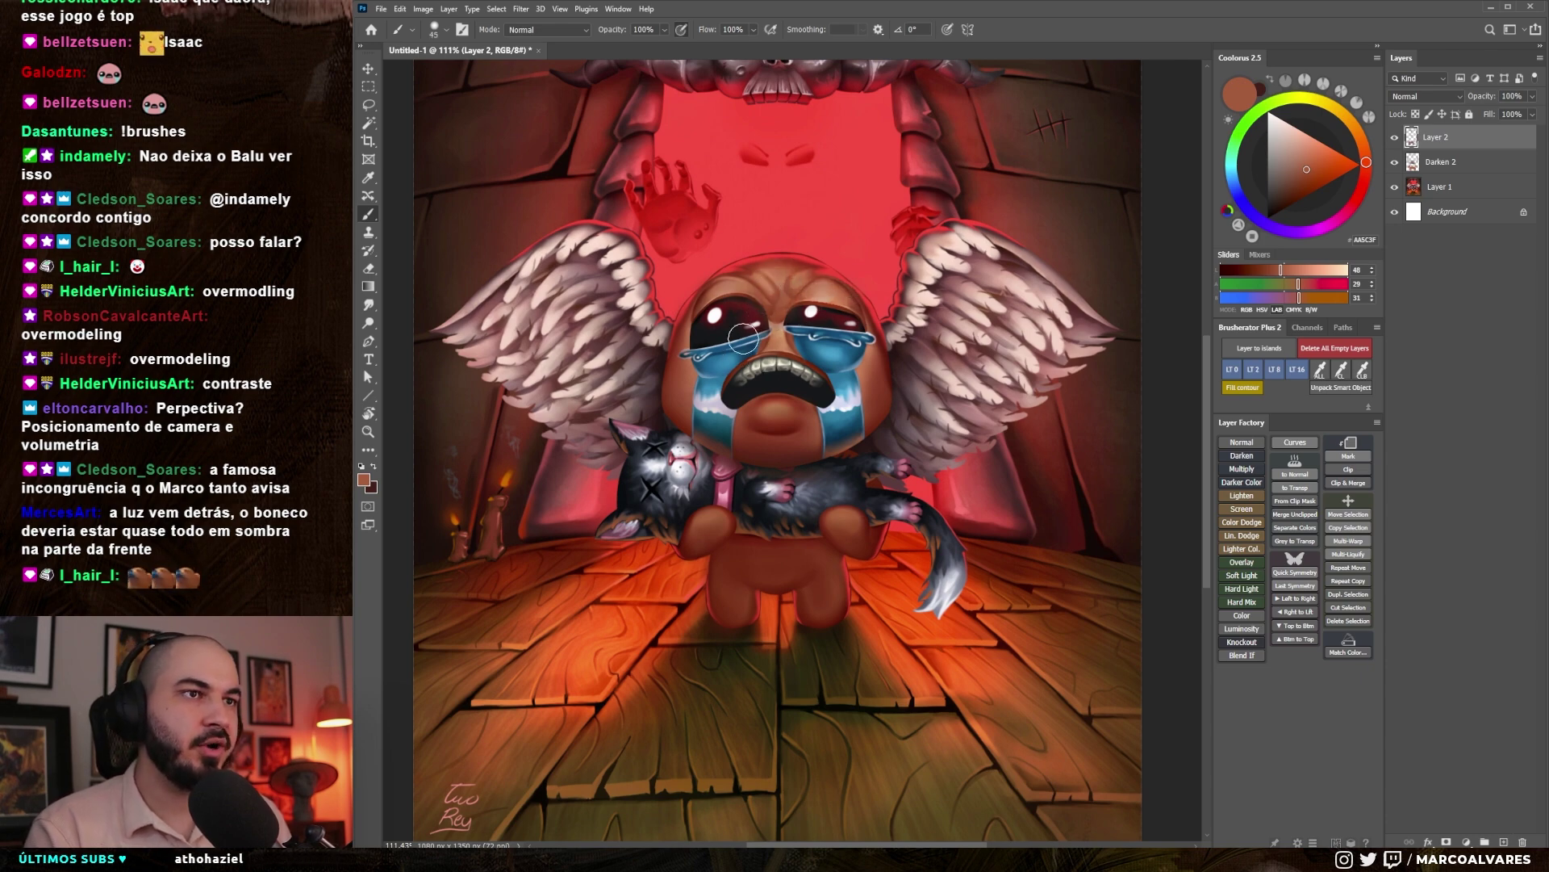
key("x")
mouse_move(749, 390)
left_mouse_down()
mouse_move(771, 388)
mouse_move(761, 363)
left_mouse_up()
- Sample grey and near-black tones from the mouth and darken the character's teeth
left_click(749, 374, "alt")
key("bracketleft")
key("bracketleft")
key("bracketleft")
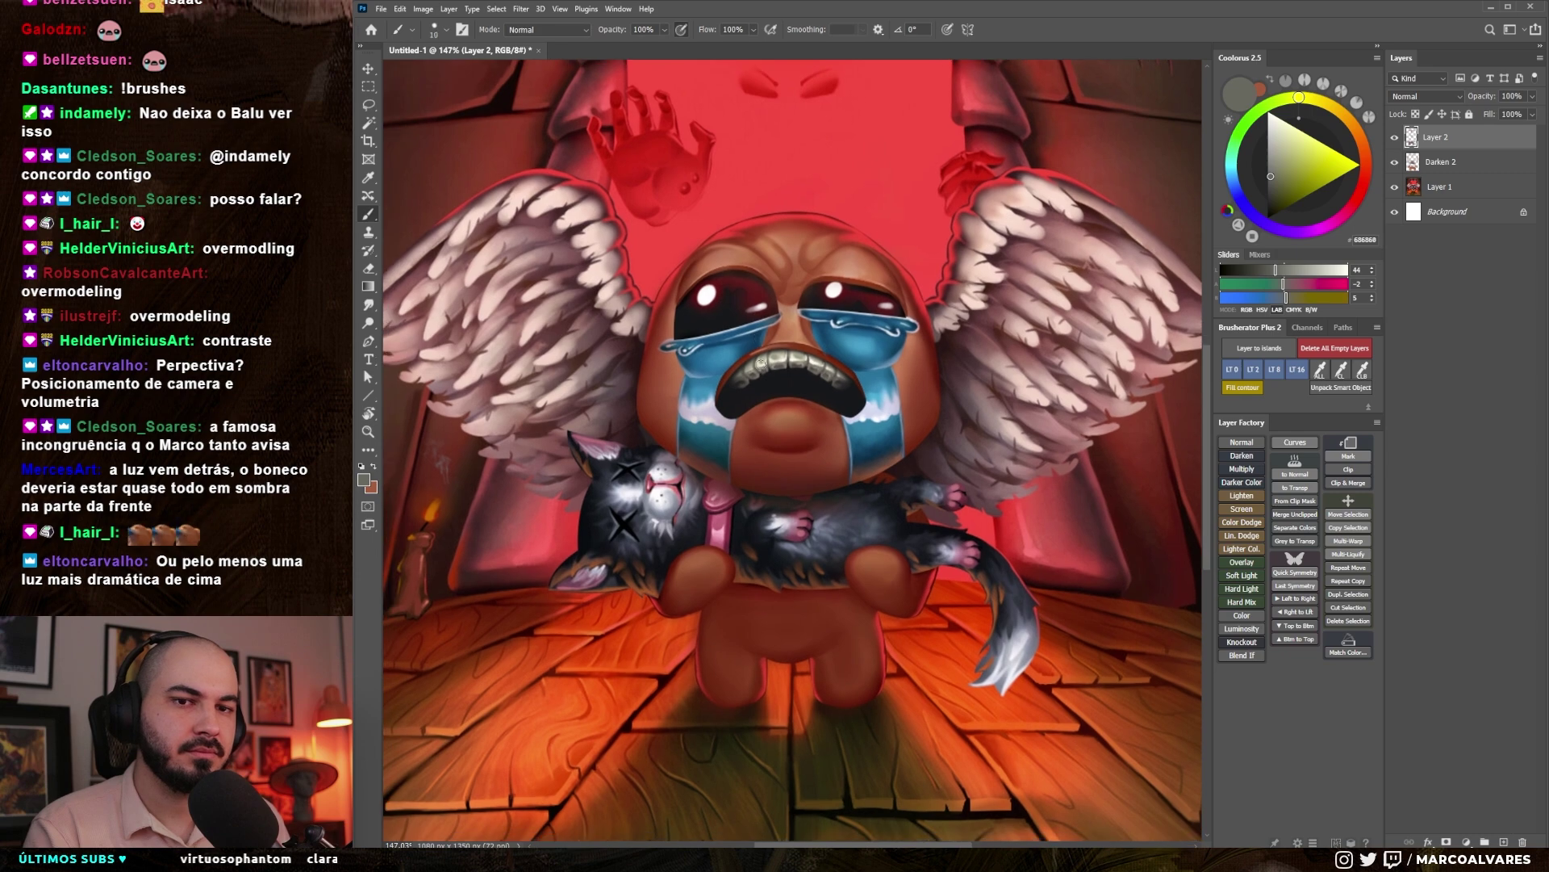
left_click(739, 393, "alt")
key("bracketleft")
scroll(758, 369, "down", 1)
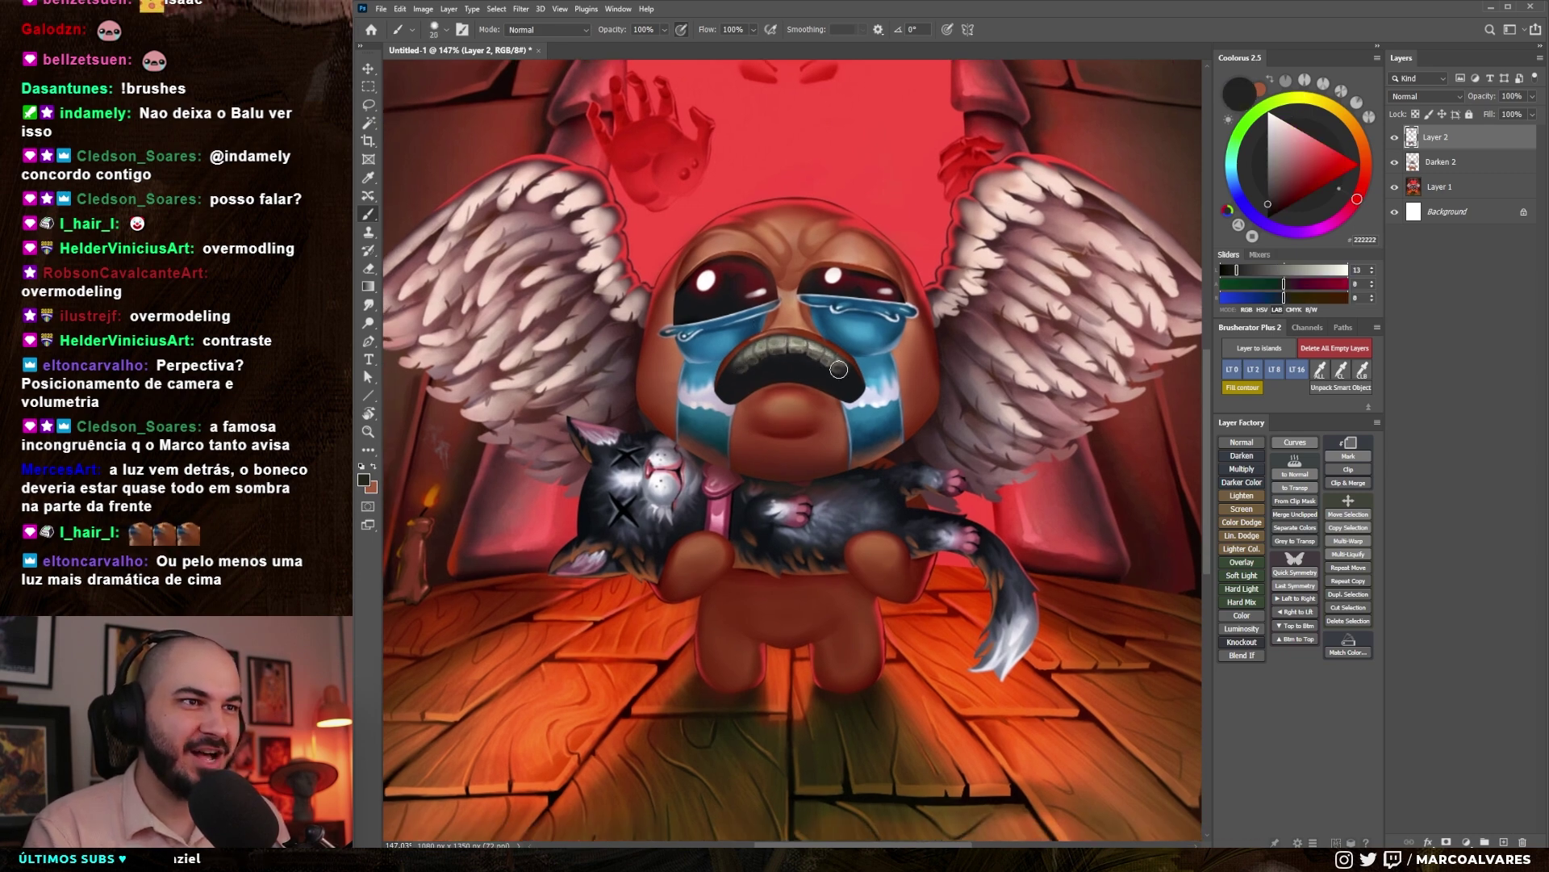
left_click(756, 351, "alt")
key("bracketleft")
mouse_move(739, 356)
left_mouse_down()
mouse_move(694, 359)
mouse_move(758, 388)
left_mouse_up()
- Sample skin tones from the chin and cheek and tone down the lighter areas around the mouth and face
key("bracketright")
key("bracketright")
key("bracketright")
key("bracketright")
key("bracketright")
left_click(768, 433, "alt")
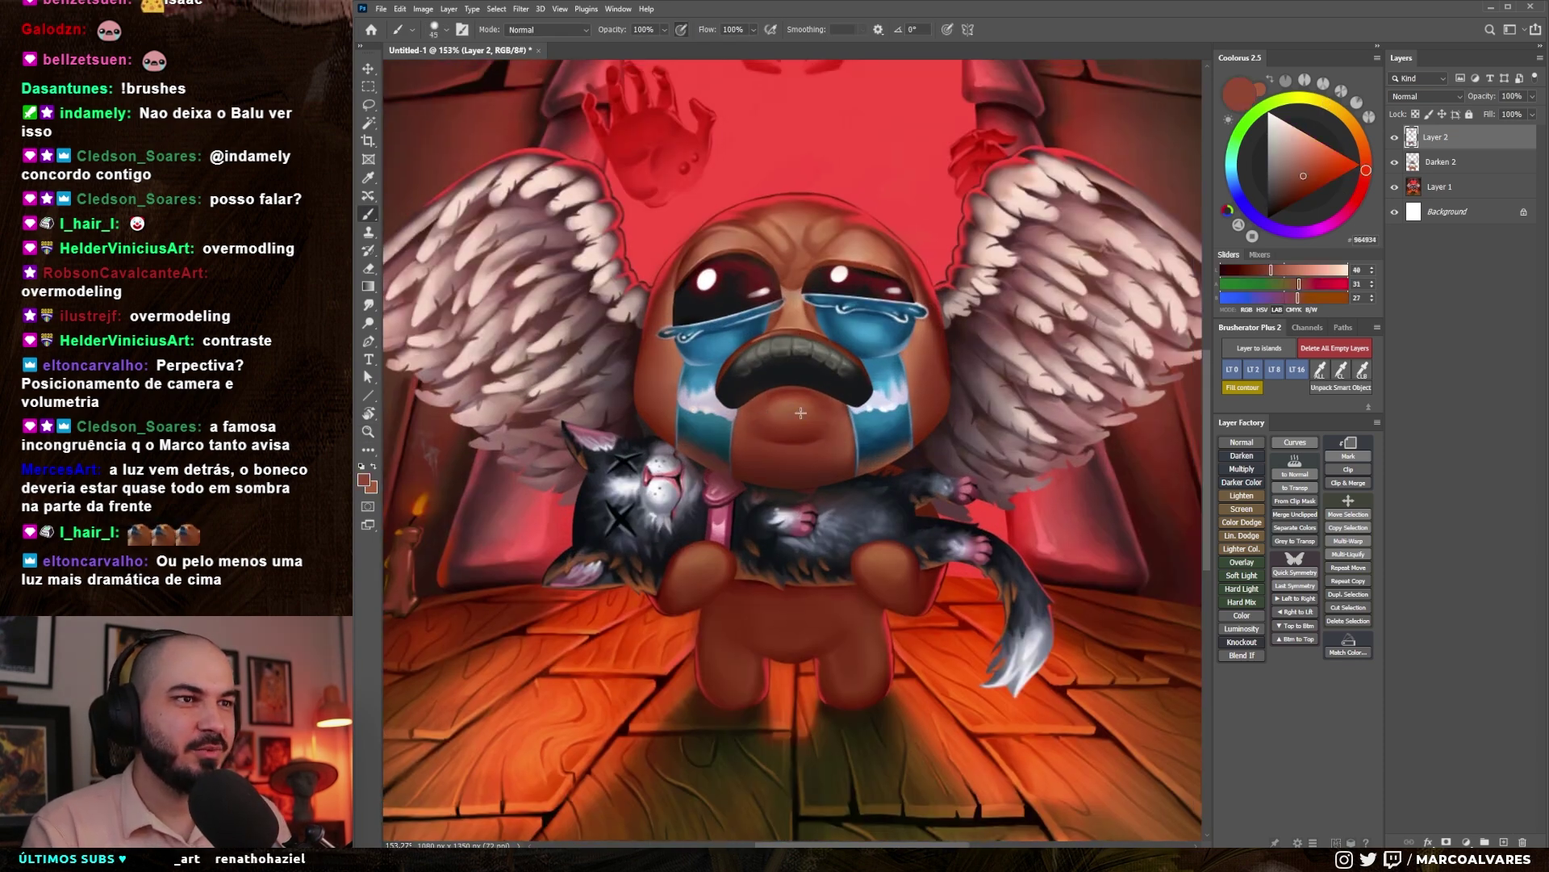
scroll(759, 211, "down", 5)
scroll(657, 388, "up", 6)
left_click(656, 388, "alt")
key("bracketleft")
key("bracketleft")
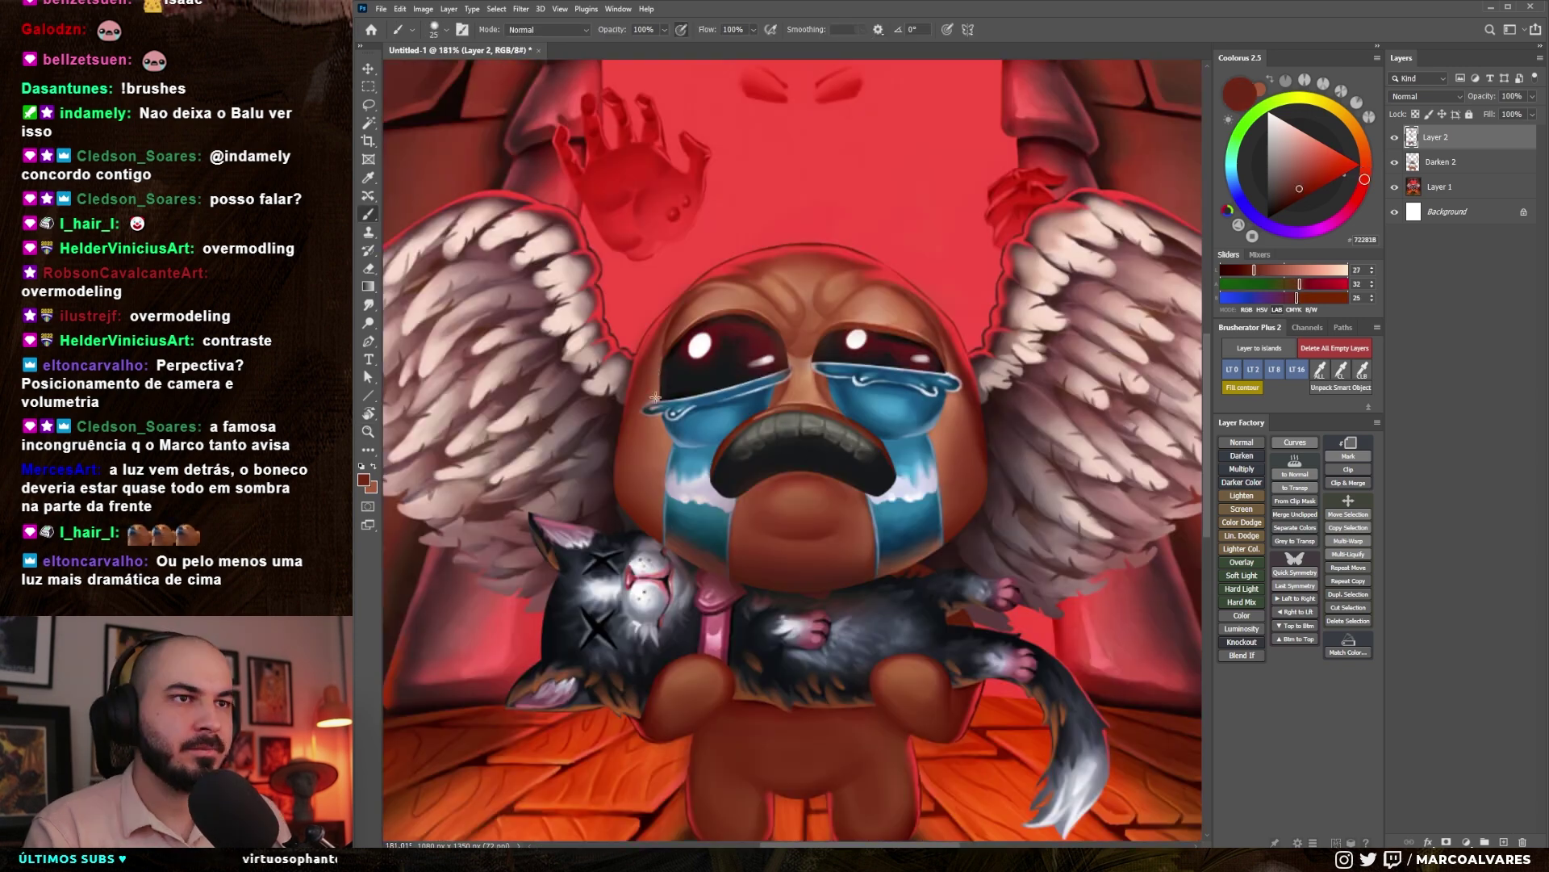
key("bracketright")
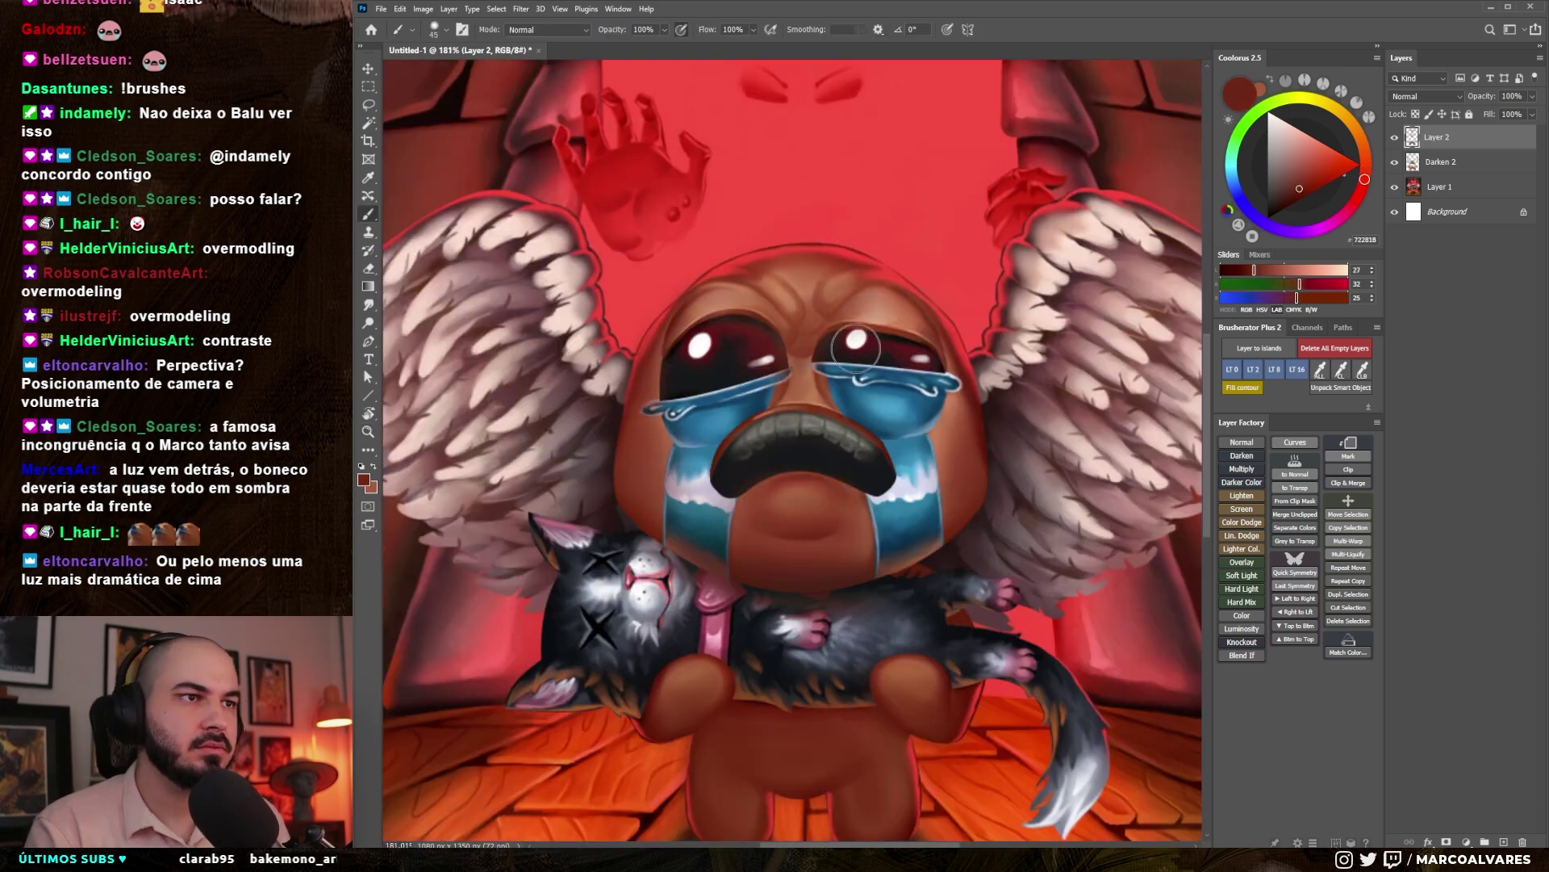
- Sample a dark blue from the tear stream and darken the lower parts of the tears
left_click(927, 500, "alt")
left_click_drag(897, 503, 912, 494)
left_click_drag(797, 518, 804, 507)
key("bracketleft")
key("bracketleft")
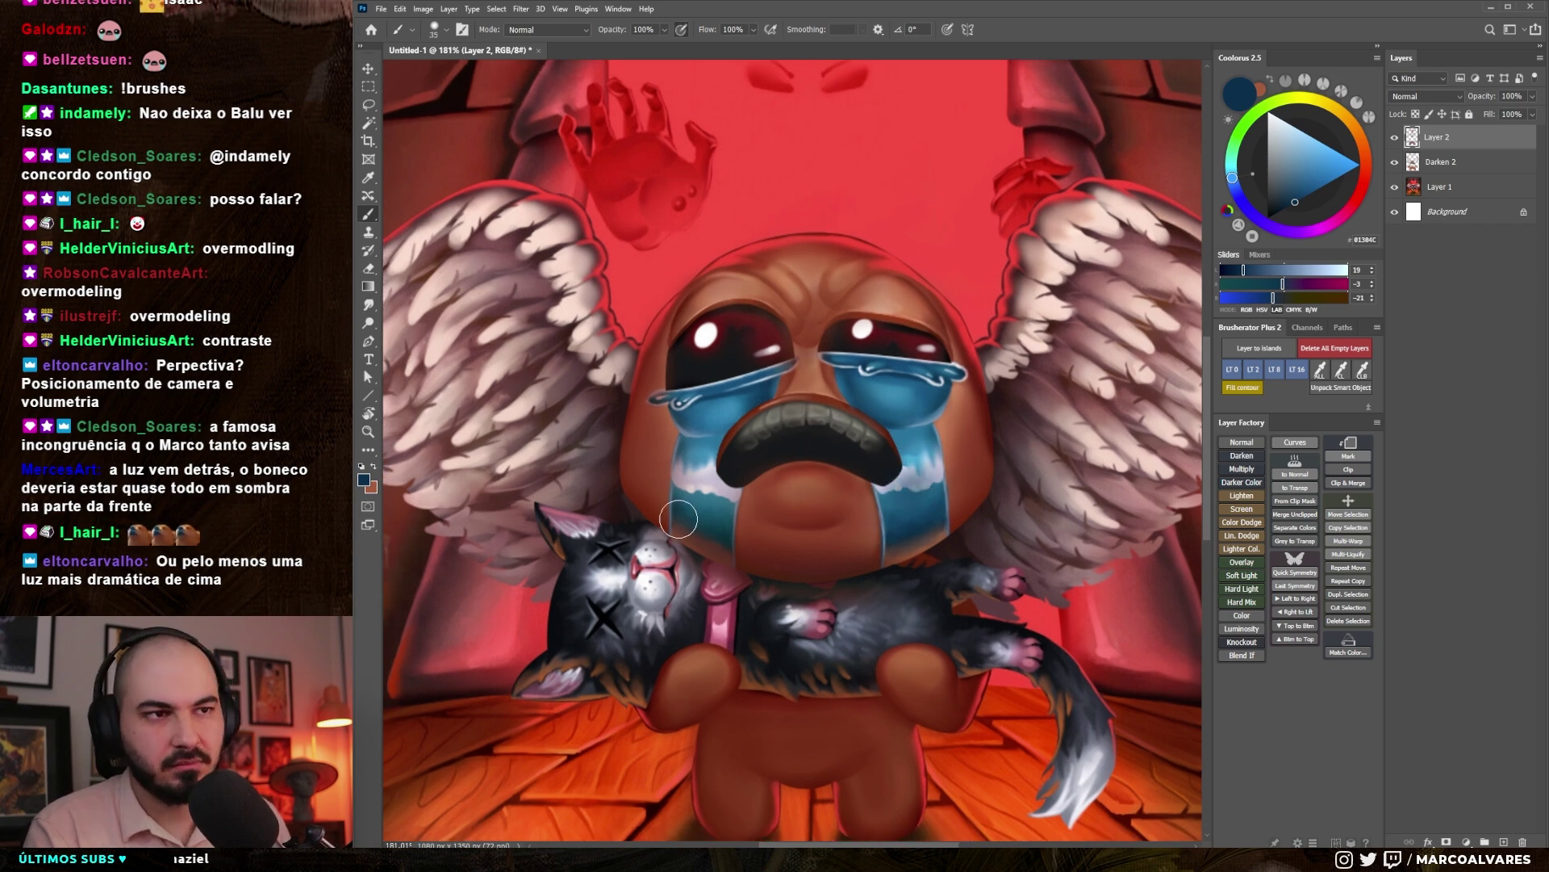
- Resample tones from the mouth and tears and mute the remaining bright accents there
left_click(801, 408, "alt")
key("bracketright")
mouse_move(805, 431)
left_mouse_down()
mouse_move(743, 432)
mouse_move(758, 438)
left_mouse_up()
left_click(868, 369, "alt")
key("slash")
left_click_drag(876, 380, 860, 377)
- Sample a muted mauve from the wing and brush it over the bright white feathers of both wings
left_click(865, 429, "alt")
key("bracketright")
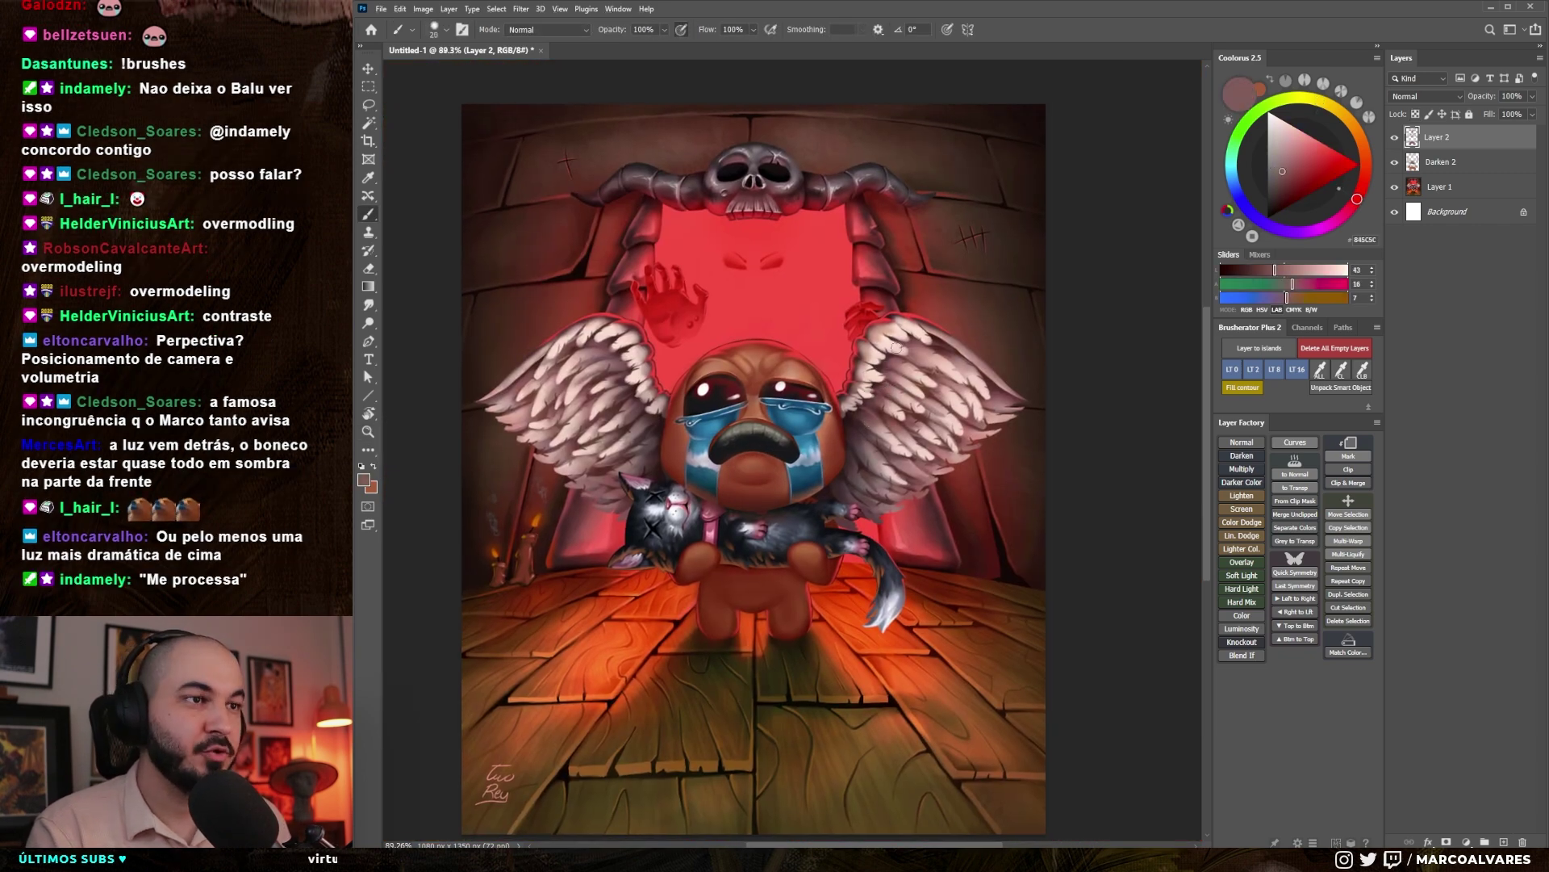
key("bracketright")
key("bracketright")
key("bracketright")
key("bracketright")
key("bracketright")
key("bracketright")
key("bracketright")
mouse_move(909, 365)
left_mouse_down()
mouse_move(952, 432)
mouse_move(873, 381)
mouse_move(888, 359)
mouse_move(902, 395)
left_mouse_up()
mouse_move(593, 355)
left_mouse_down()
mouse_move(614, 395)
mouse_move(643, 379)
mouse_move(573, 337)
left_mouse_up()
key("bracketleft")
key("bracketleft")
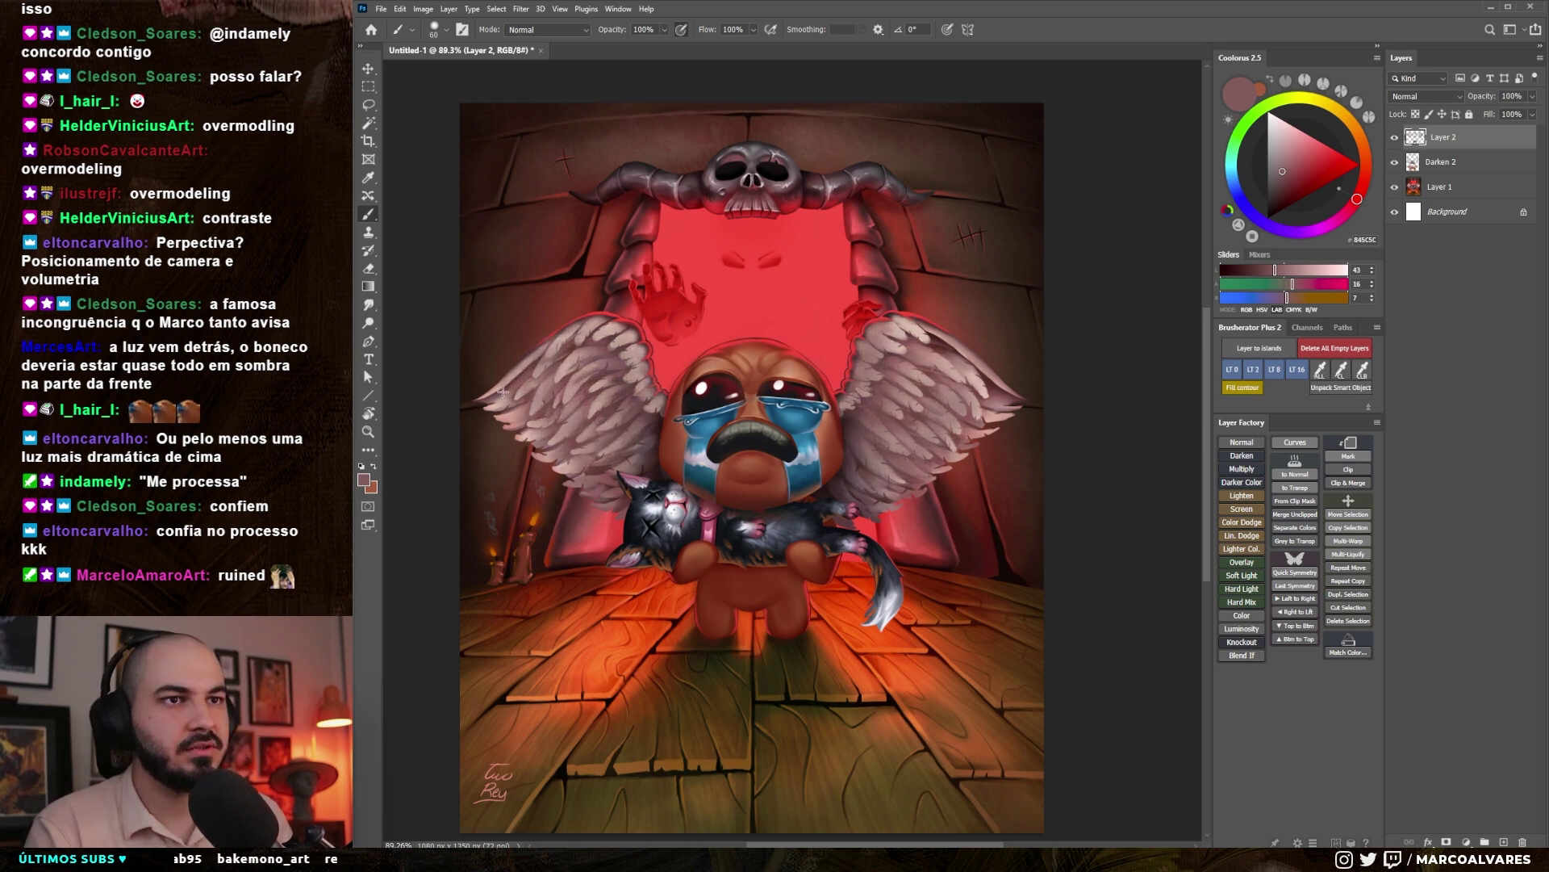
- Sample a very dark red-brown beside the head and shade the wing on the cat's head side
left_click_drag(529, 431, 510, 416)
key("bracketright")
left_click(657, 424, "alt")
mouse_move(637, 440)
left_mouse_down()
mouse_move(590, 473)
mouse_move(564, 386)
mouse_move(618, 351)
mouse_move(636, 406)
left_mouse_up()
key("bracketright")
key("bracketright")
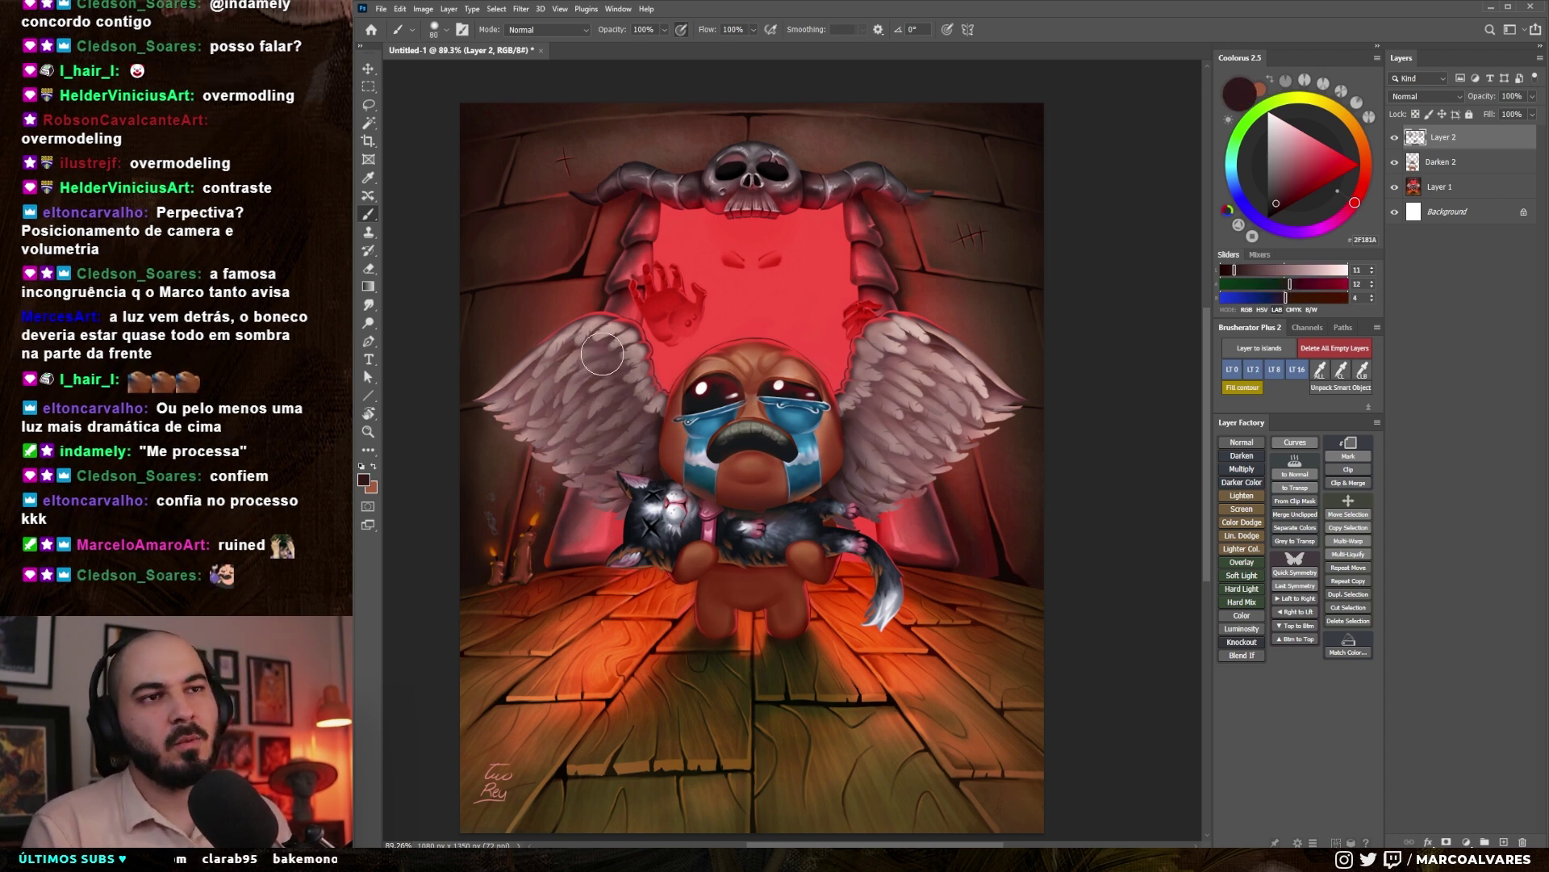
key("bracketright")
key("bracketright")
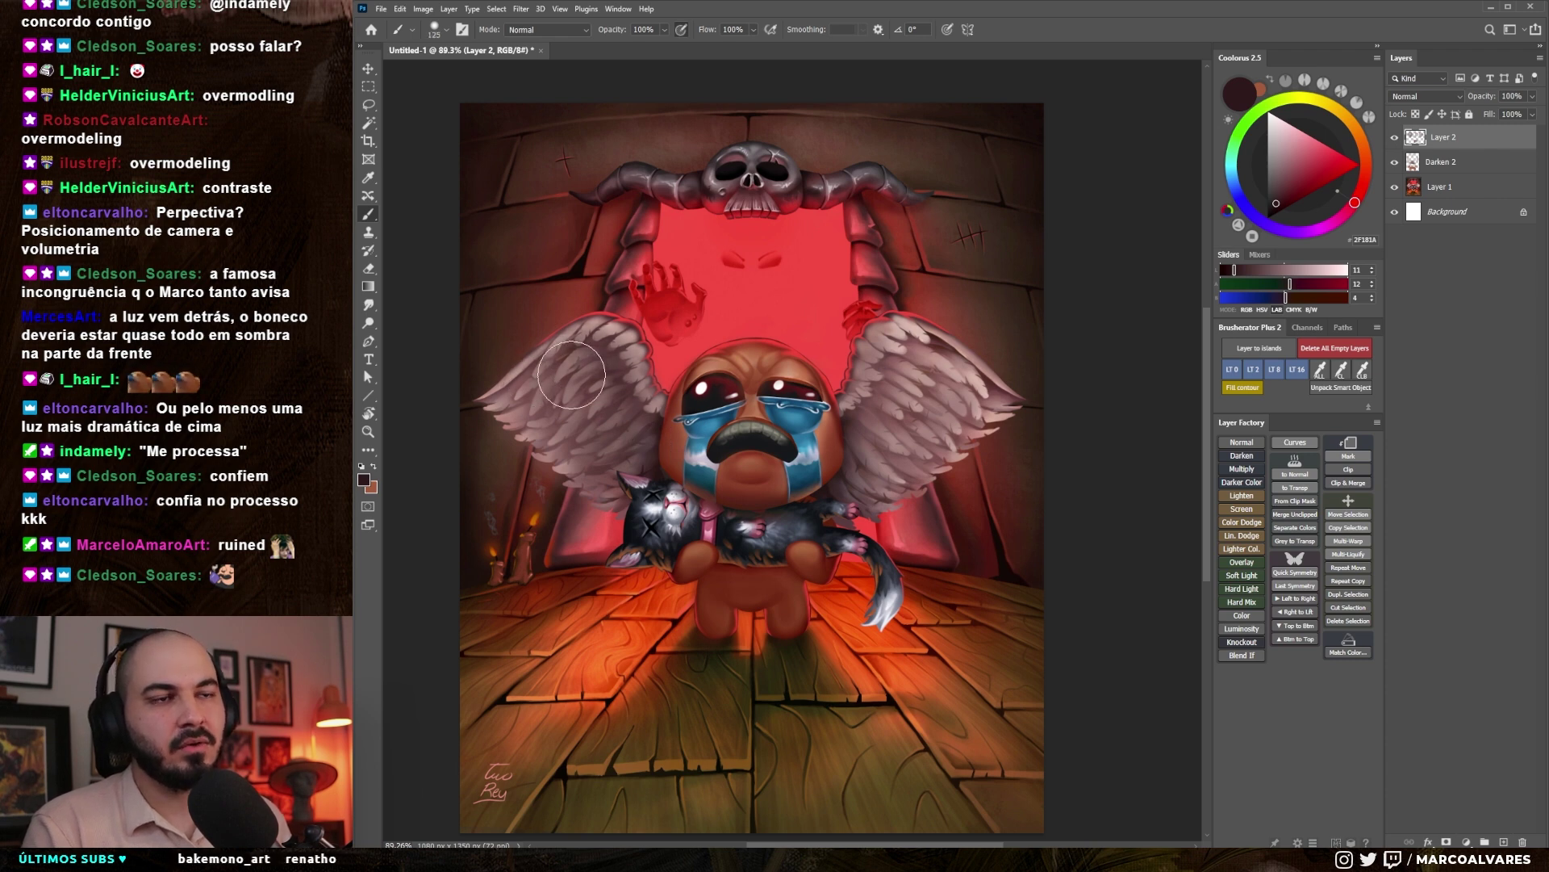
key("bracketleft")
key("bracketleft")
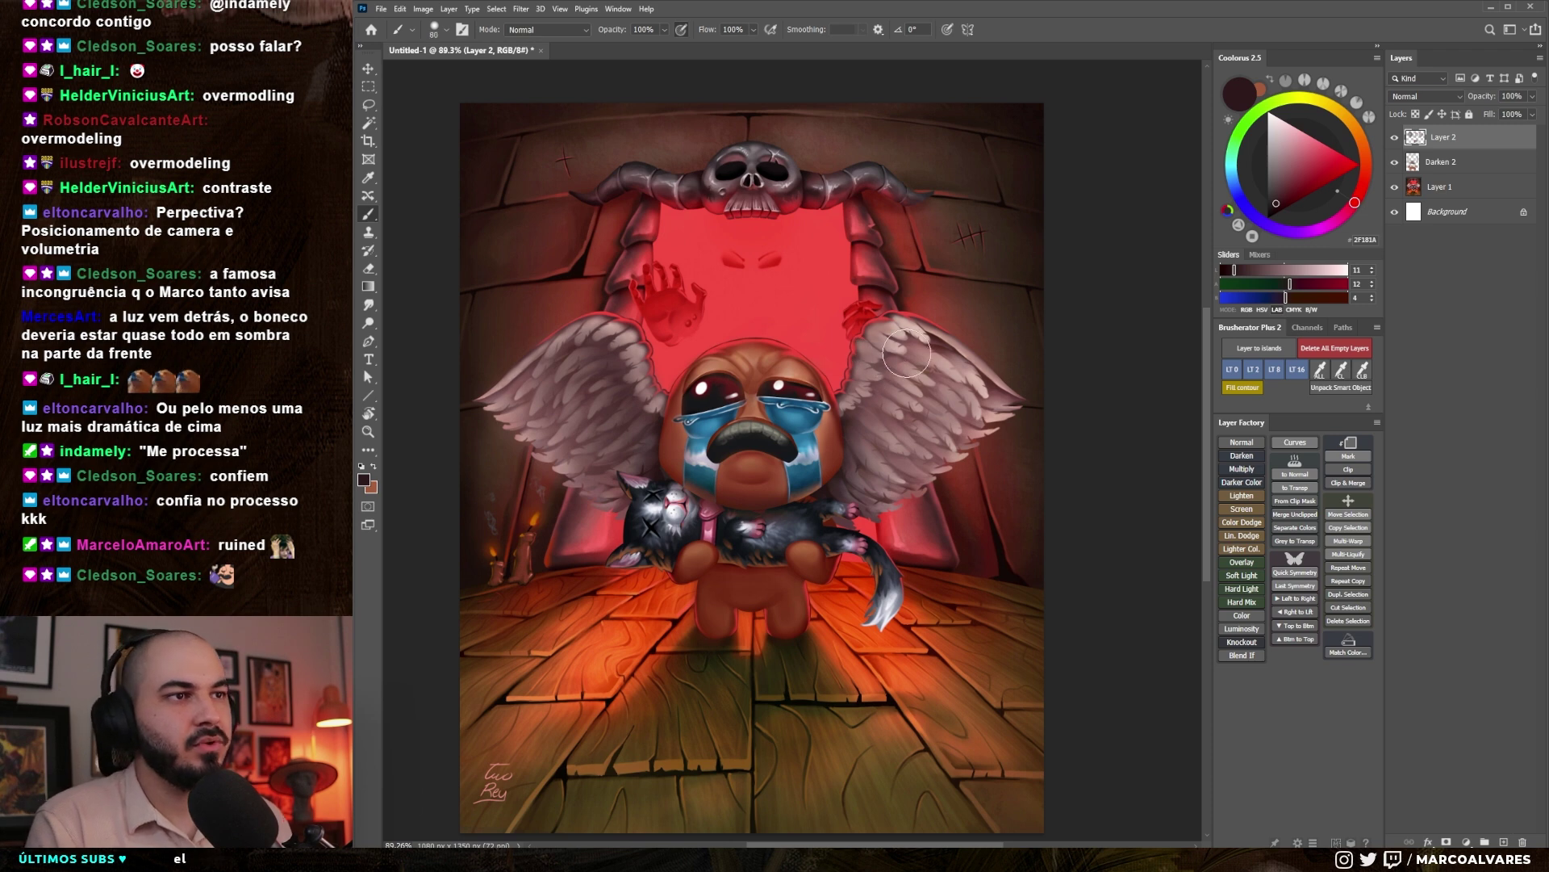
- Shade the feathers of the wing above the cat's tail with the same dark tone, using a large soft brush
key("bracketright")
key("bracketright")
key("bracketright")
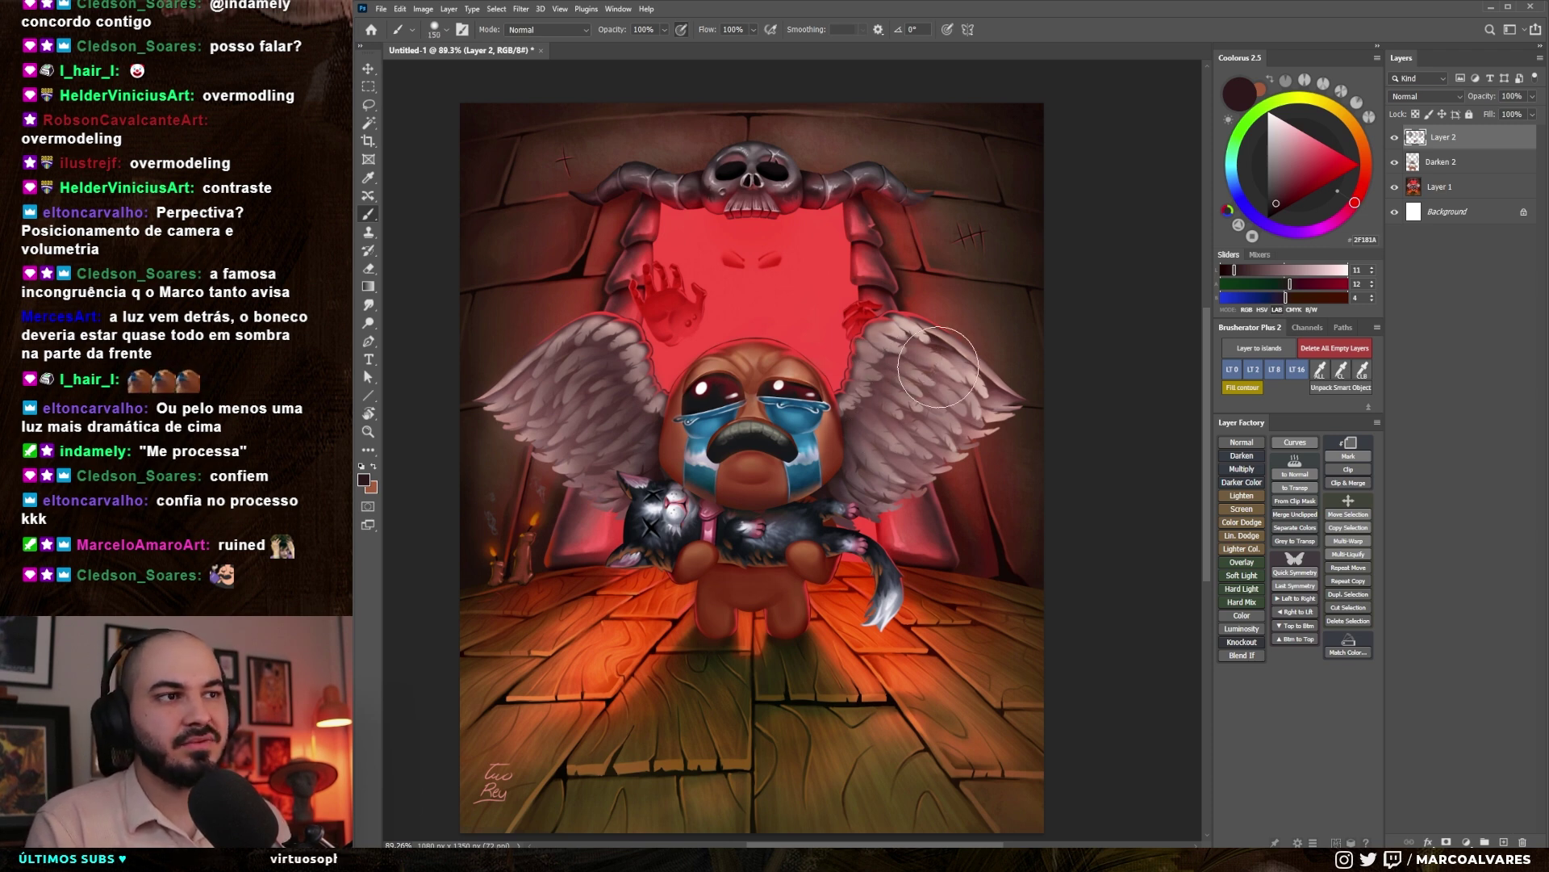
key("bracketright")
key("bracketright")
key("bracketleft")
key("bracketleft")
key("bracketleft")
key("bracketleft")
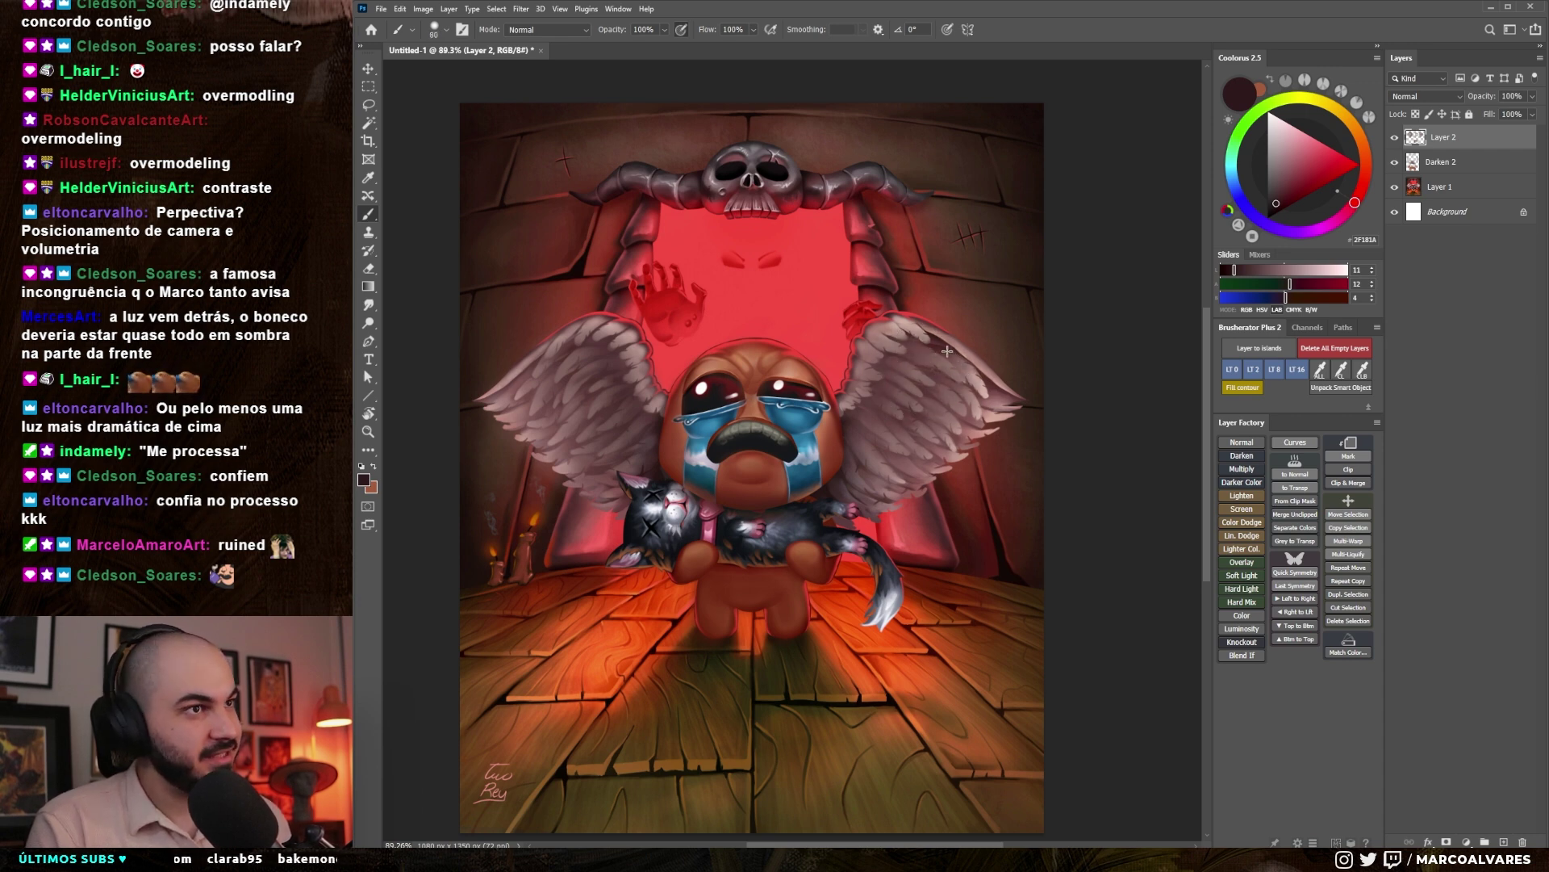
key("bracketright")
key("bracketright")
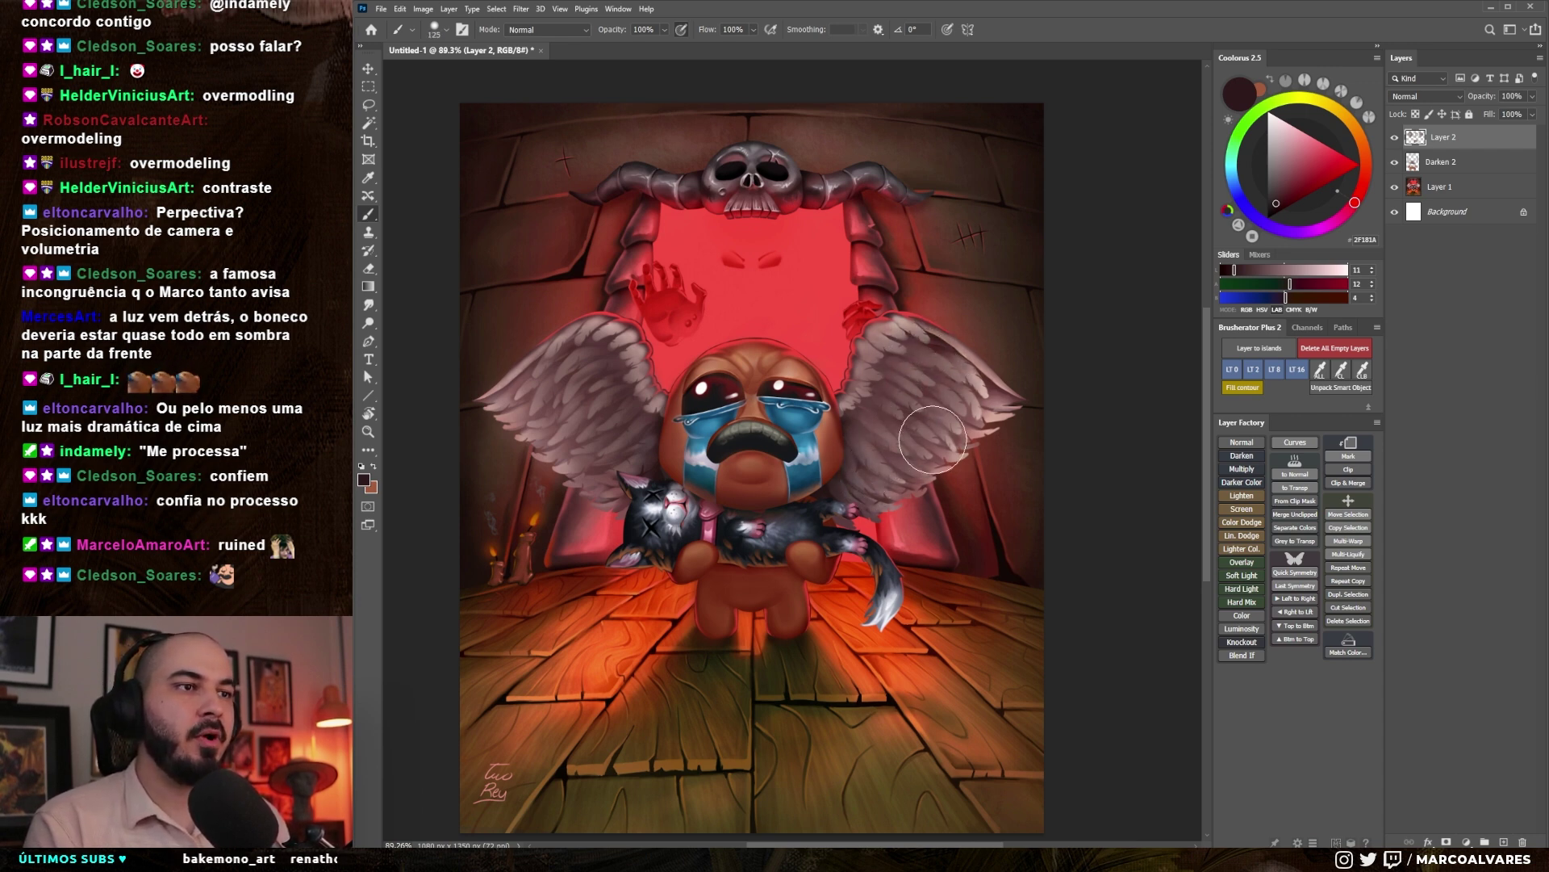
- Sample mauve and dark tones from the wings and deepen the feathers where they meet the head
left_click(899, 448, "alt")
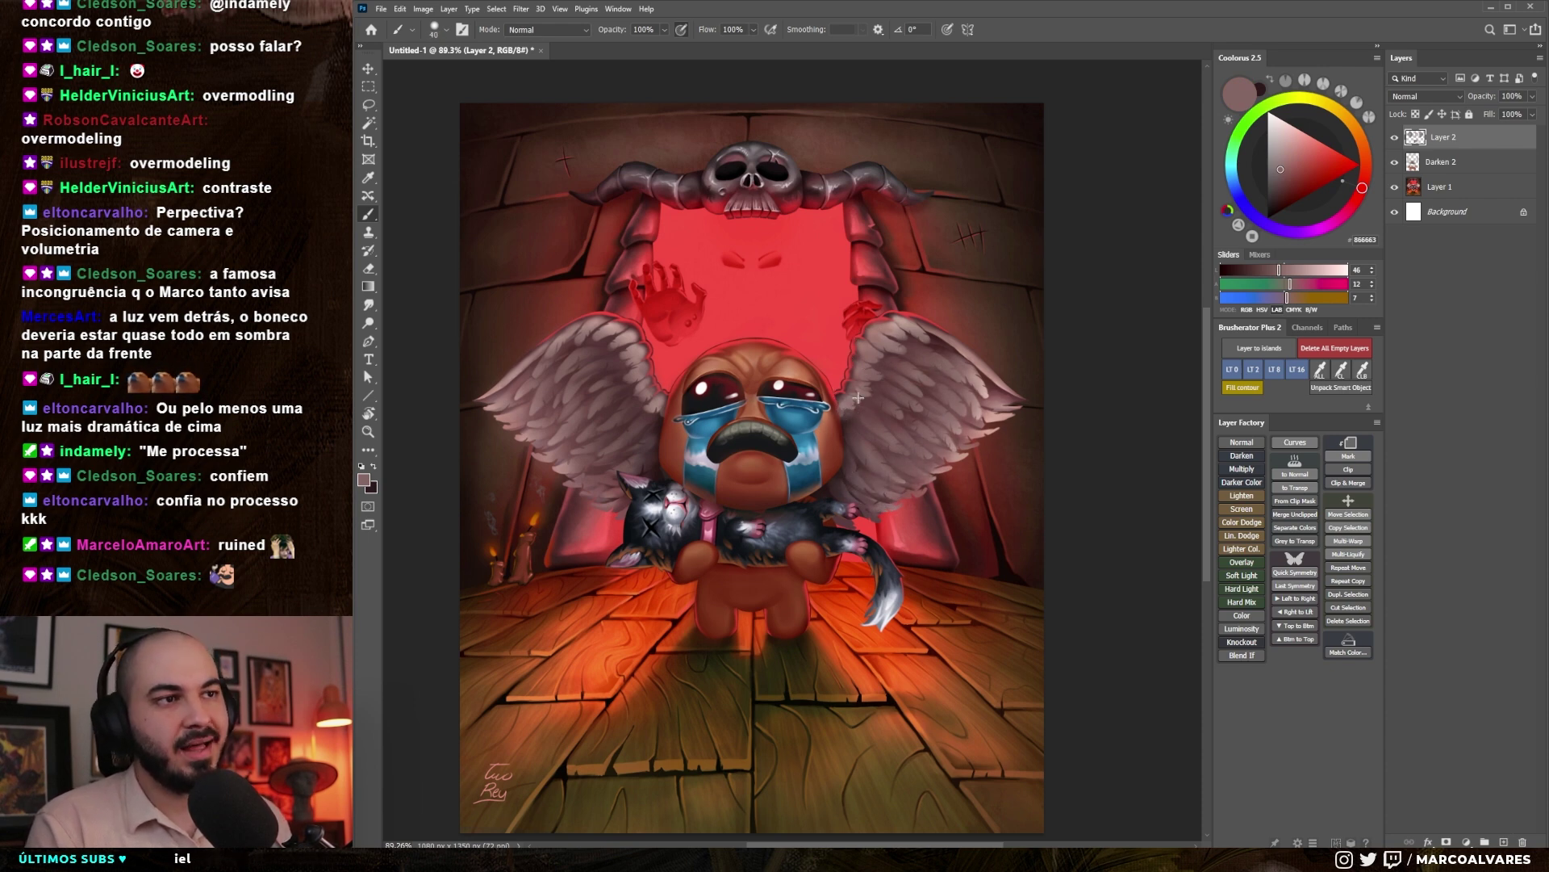
left_click(651, 408, "alt")
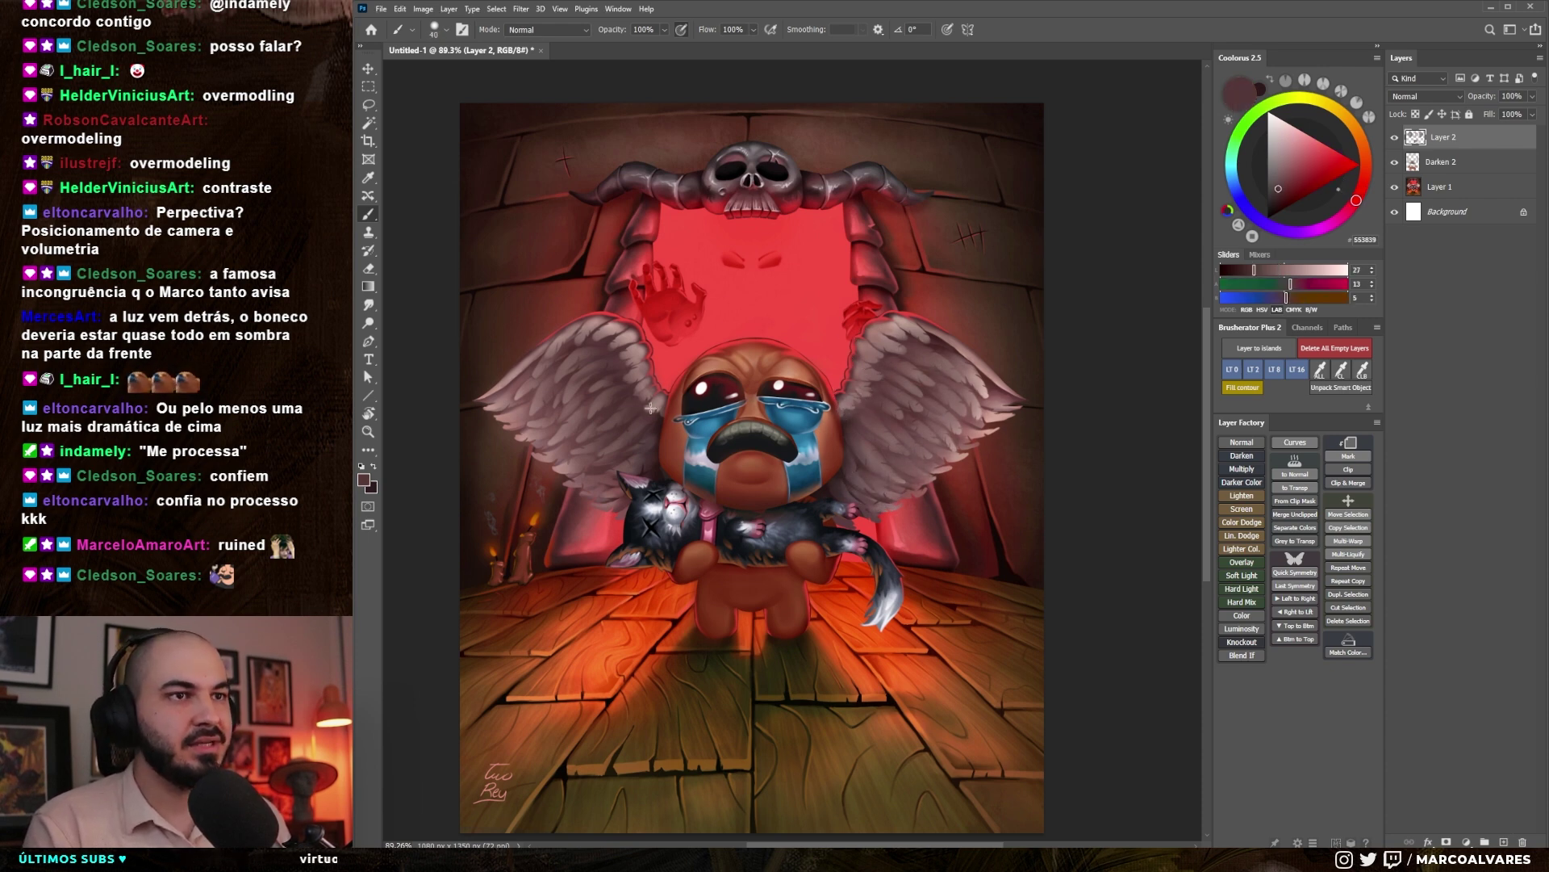
left_click(855, 414, "alt")
key("bracketleft")
key("bracketright")
left_click_drag(879, 358, 888, 293)
key("bracketright")
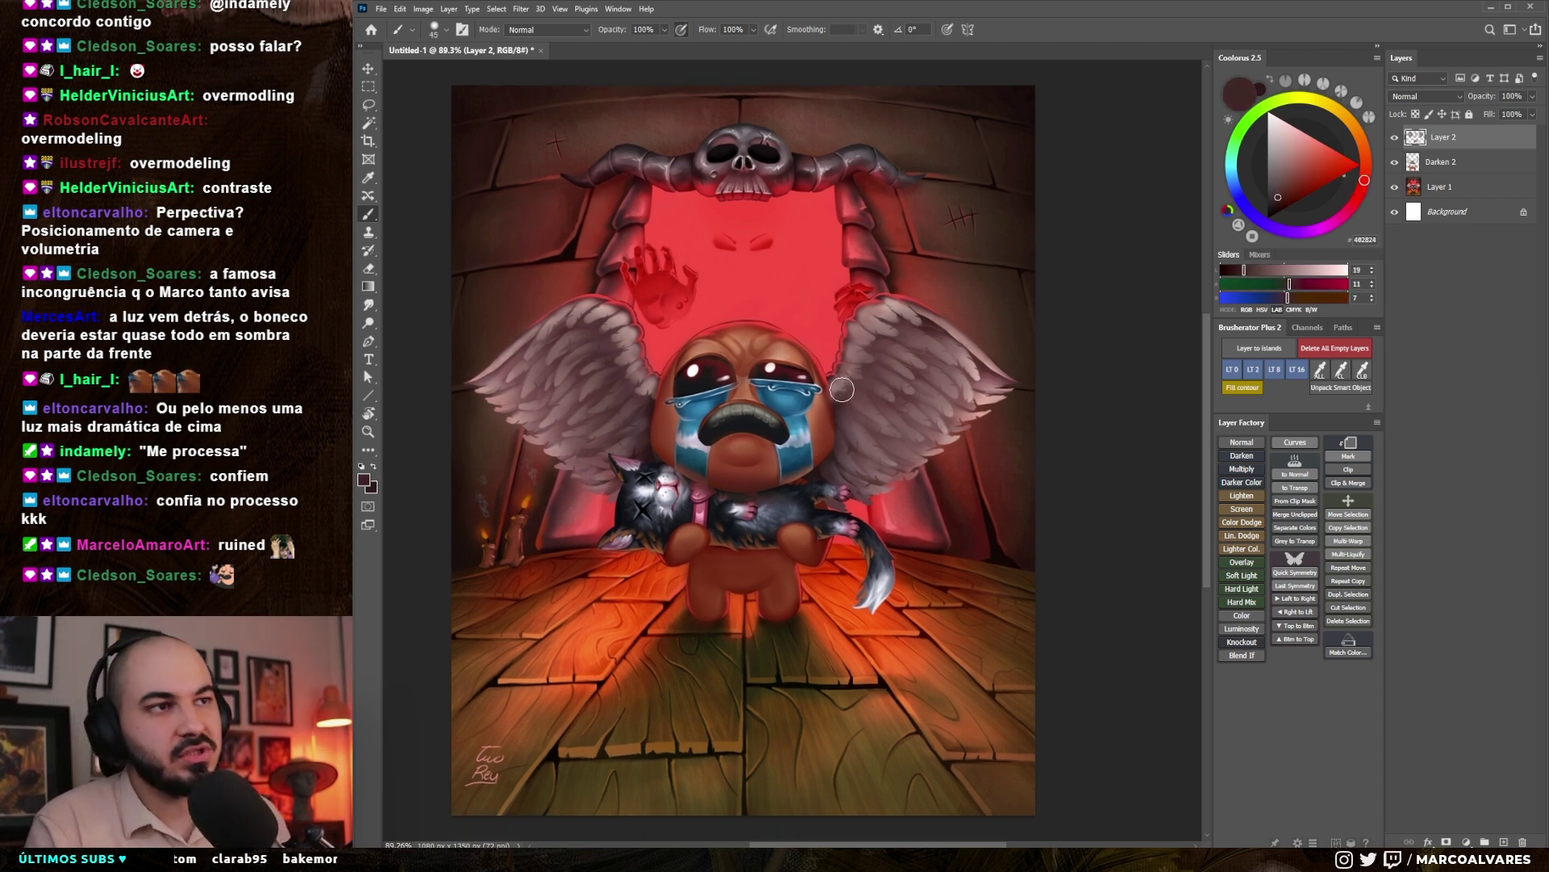
key("bracketright")
left_click(958, 360, "alt")
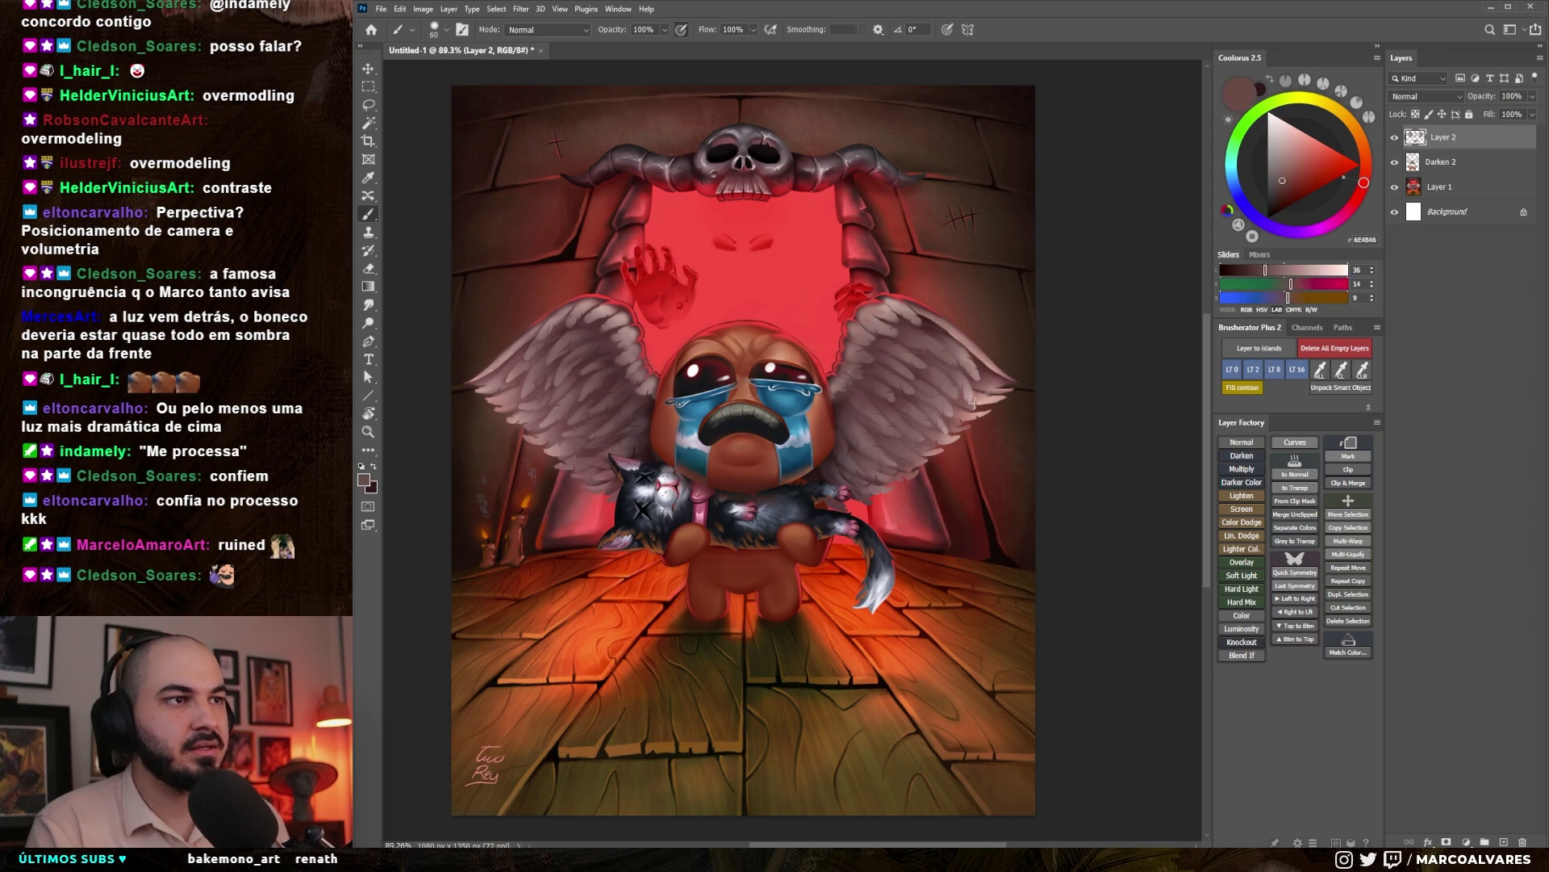
- Sample grey-blue and purple tones from the cat and darken the white fur on its face and lower ear
left_click_drag(644, 508, 669, 494)
left_click(638, 494, "alt")
key("bracketright")
key("bracketright")
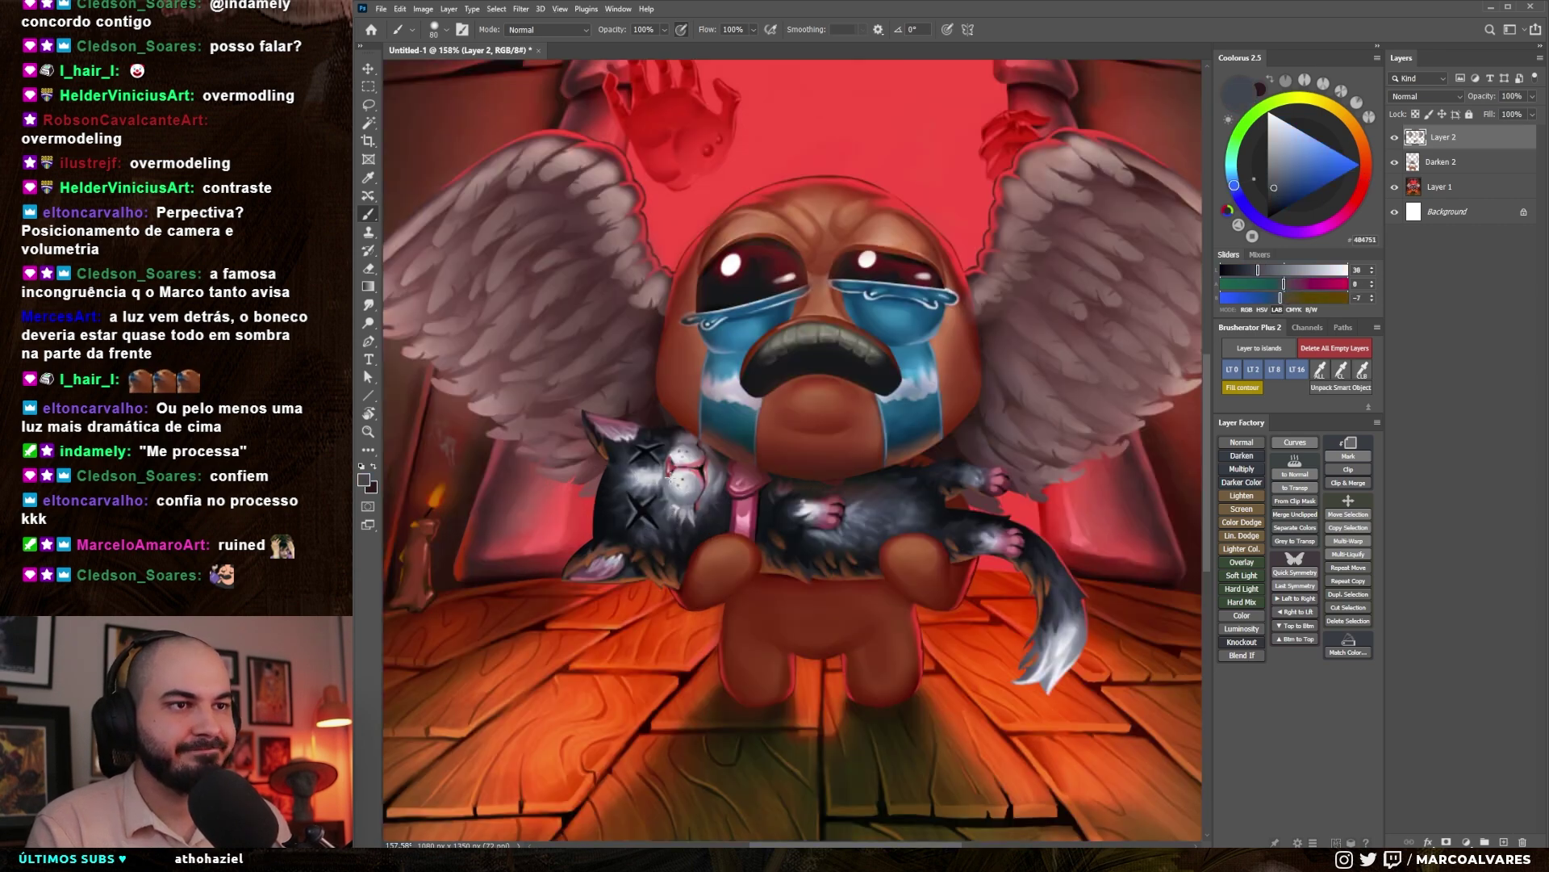
key("bracketleft")
key("bracketright")
left_click(663, 516, "alt")
key("bracketleft")
left_click(613, 572, "alt")
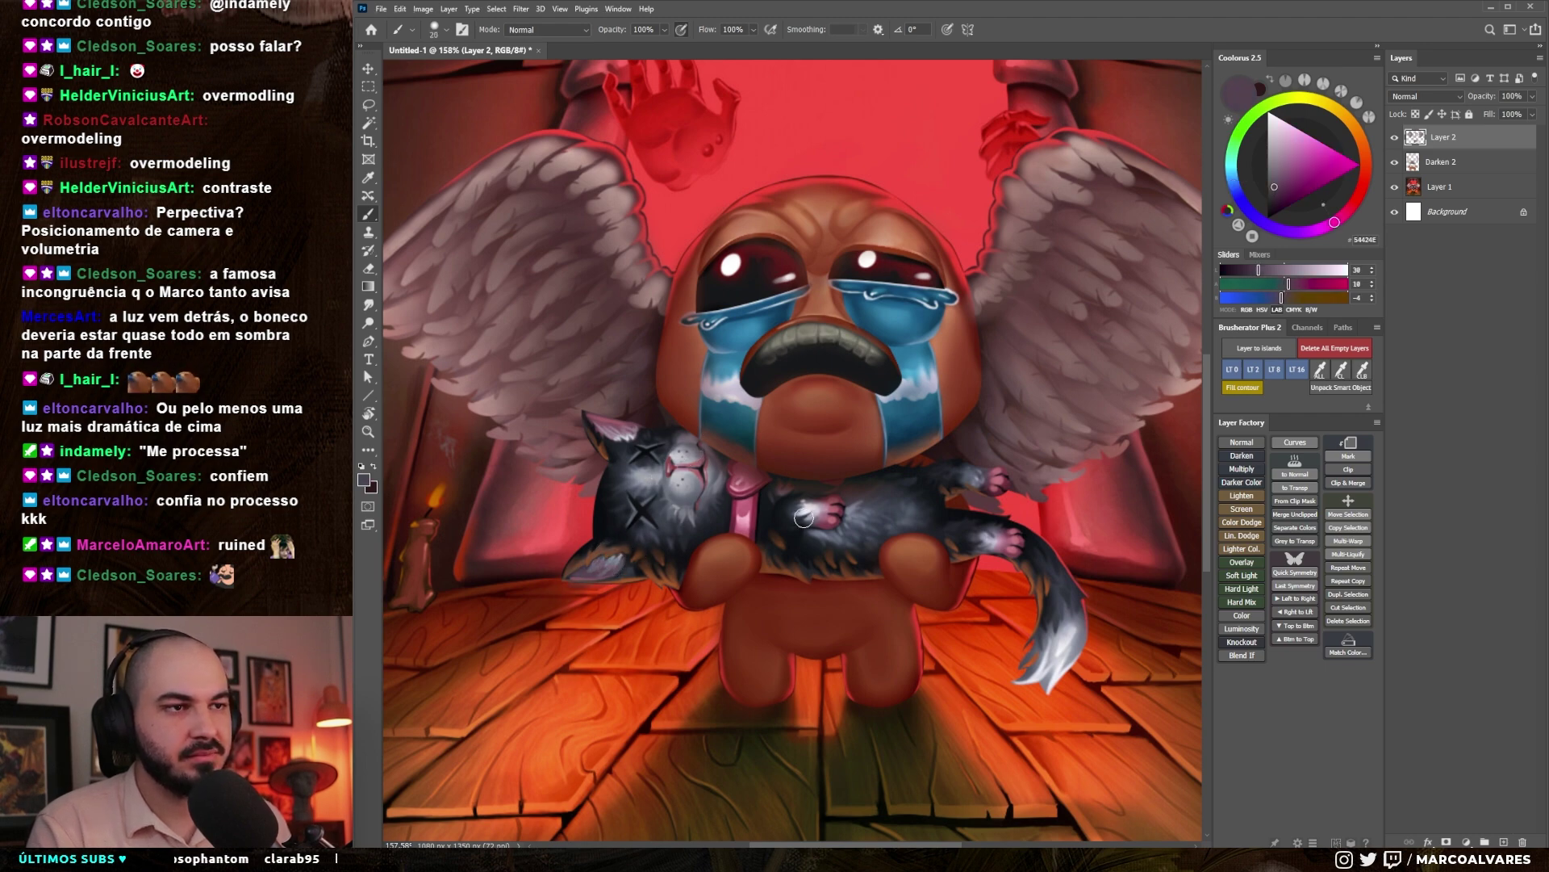
- Sample the paw's pink and nearby fur tones and mute the cat's front paw and ears
left_click(829, 521, "alt")
key("bracketright")
left_click_drag(599, 572, 620, 572)
key("ctrl+z")
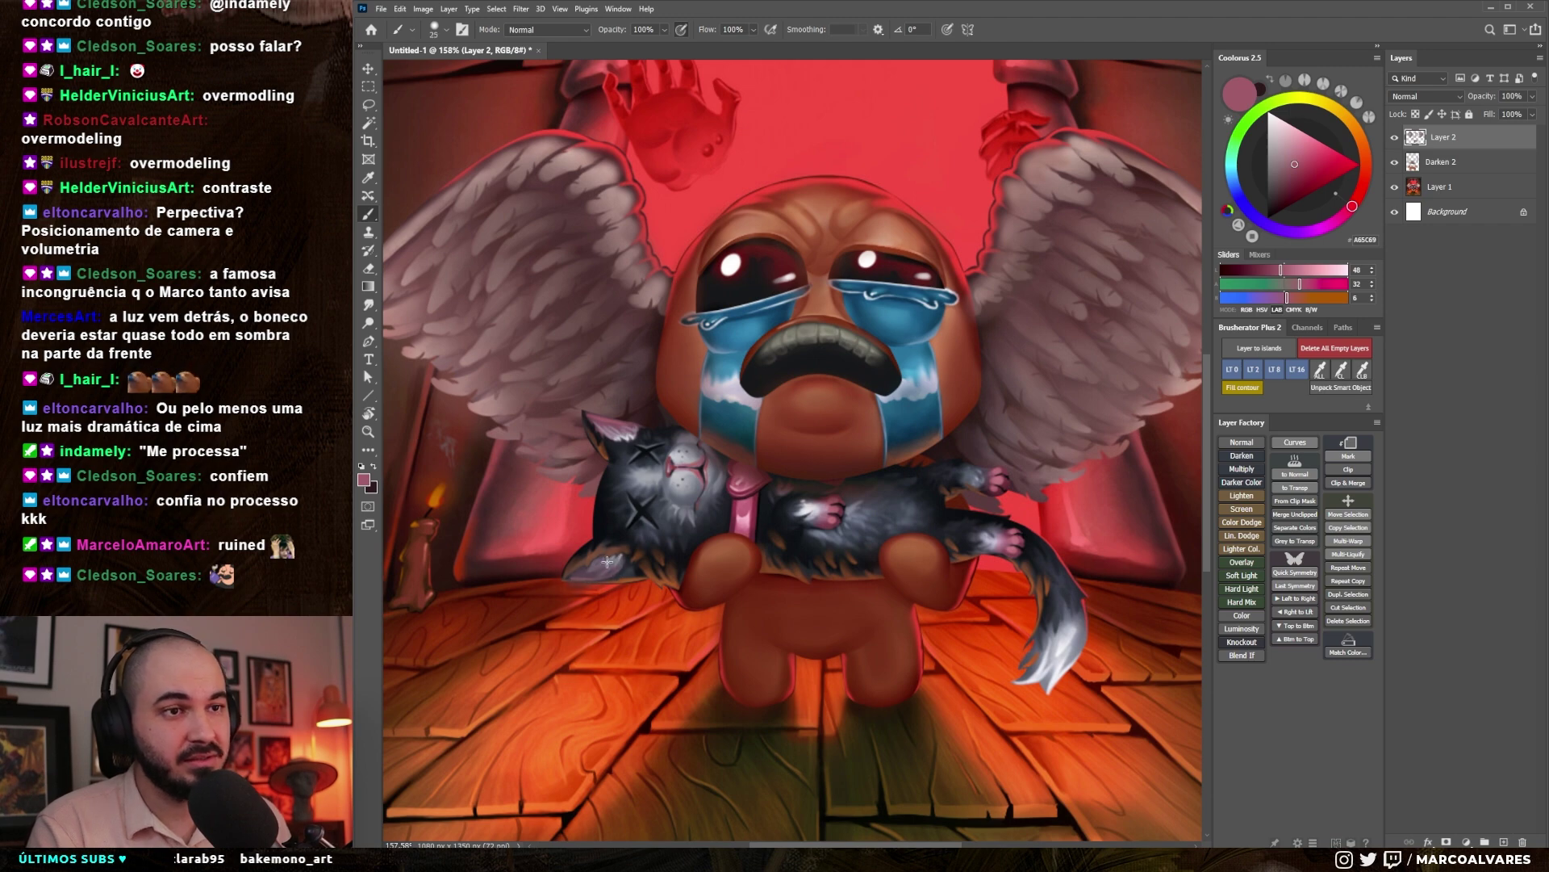
left_click(631, 556, "alt")
left_click(634, 444, "alt")
key("bracketleft")
left_click_drag(609, 430, 625, 437)
- Sample dark fur tones and paint over the bright white fur on the cat's body and tail
mouse_move(805, 456)
left_mouse_down()
mouse_move(754, 419)
mouse_move(773, 479)
left_mouse_up()
left_click(736, 471, "alt")
left_click(732, 468, "alt")
mouse_move(908, 496)
left_mouse_down()
mouse_move(953, 510)
mouse_move(997, 573)
left_mouse_up()
left_click_drag(1013, 583, 994, 639)
left_click(991, 556, "alt")
key("bracketleft")
left_click_drag(990, 568, 1000, 586)
left_click_drag(959, 504, 949, 524)
- Sample a near-black fur tone with a small brush and darken the cat's hind legs and paws
key("bracketleft")
key("bracketleft")
key("bracketleft")
key("bracketleft")
left_click(897, 502, "alt")
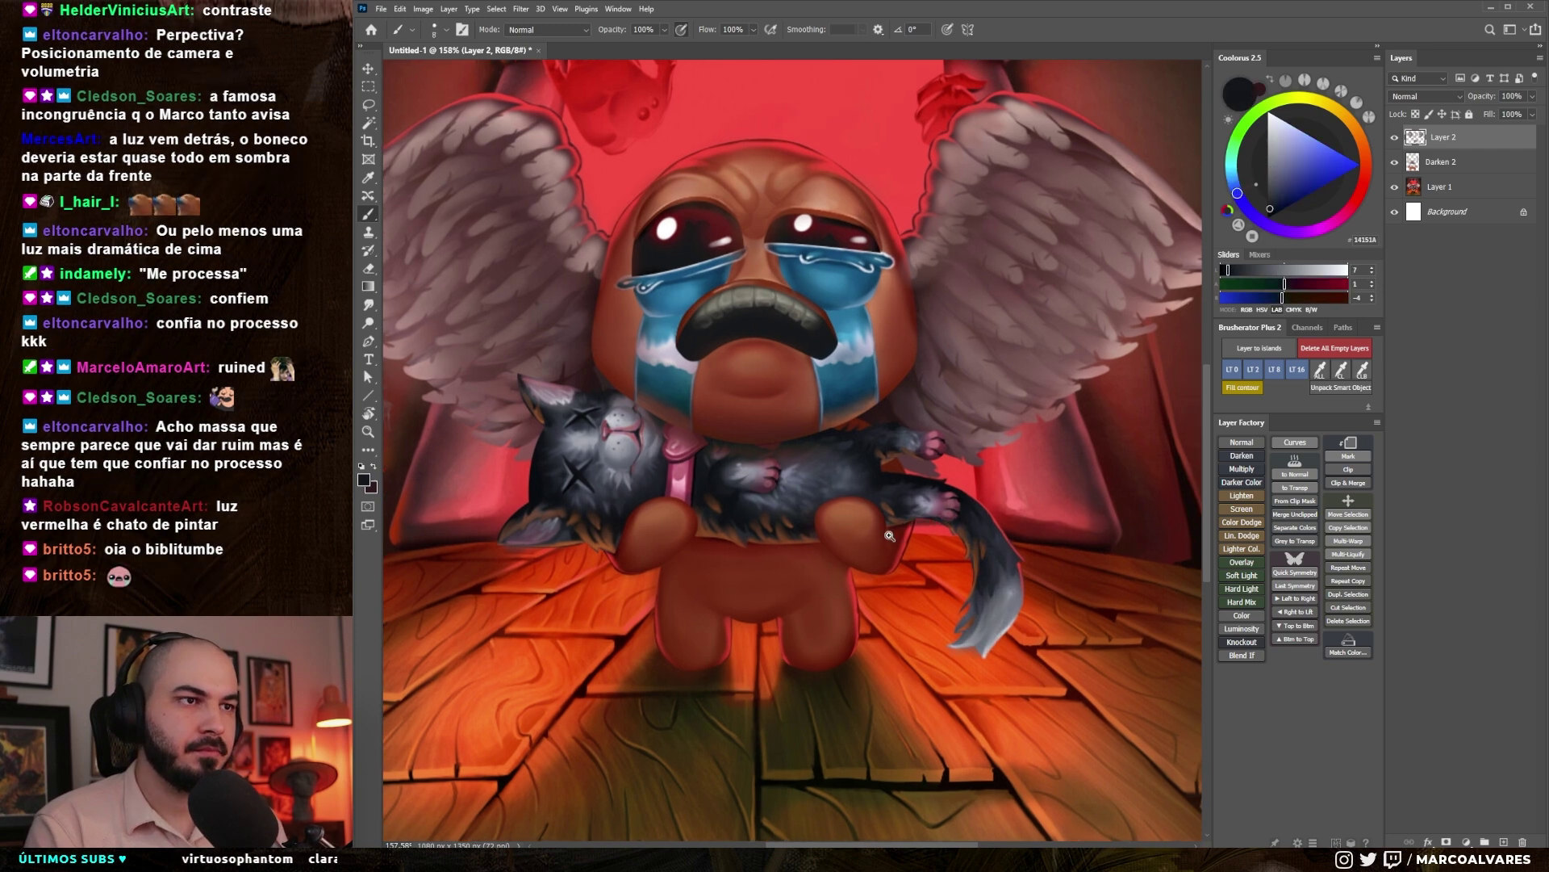
key("ctrl+0")
left_click_drag(835, 501, 928, 500)
left_click_drag(909, 405, 956, 410)
- Sample fur tones from the cat's belly and cheek and darken its body and head with a larger brush
key("bracketright")
key("bracketright")
key("bracketright")
key("bracketright")
left_click(731, 474, "alt")
mouse_move(730, 477)
left_mouse_down()
mouse_move(749, 493)
mouse_move(733, 501)
mouse_move(758, 509)
left_mouse_up()
left_click(551, 483, "alt")
left_click(555, 483, "alt")
left_click_drag(555, 487, 589, 521)
left_click(523, 477, "alt")
left_click_drag(812, 559, 747, 541)
- Sample dark tones near the collar and under the chin and paint a shadow between the chin and the cat
key("bracketleft")
key("bracketleft")
key("bracketleft")
key("bracketleft")
left_click(739, 440, "alt")
key("bracketright")
key("bracketright")
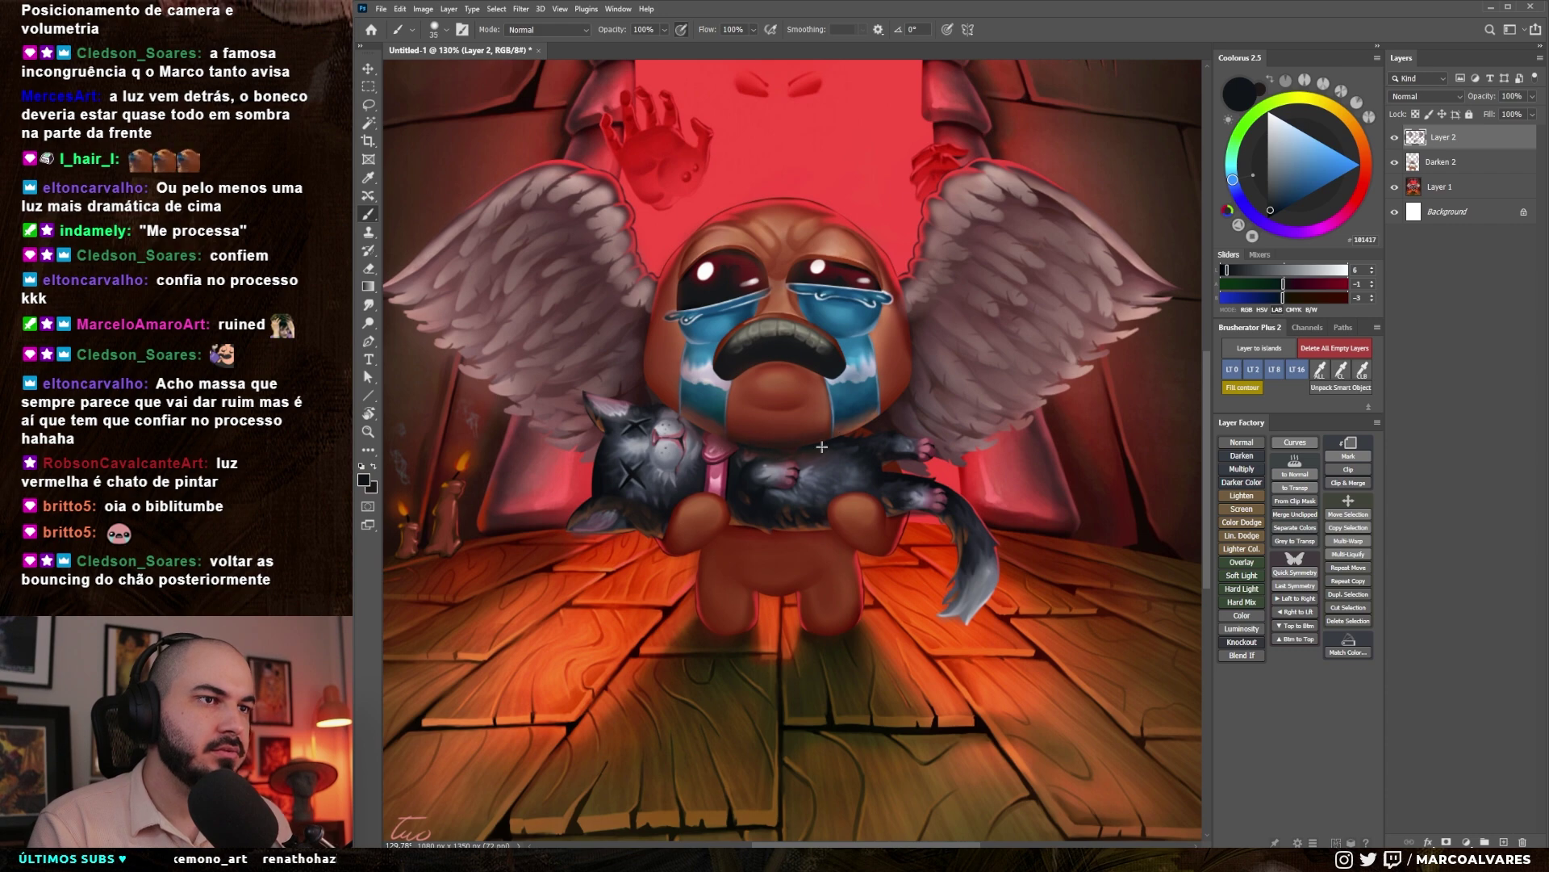
left_click(800, 438, "alt")
key("bracketleft")
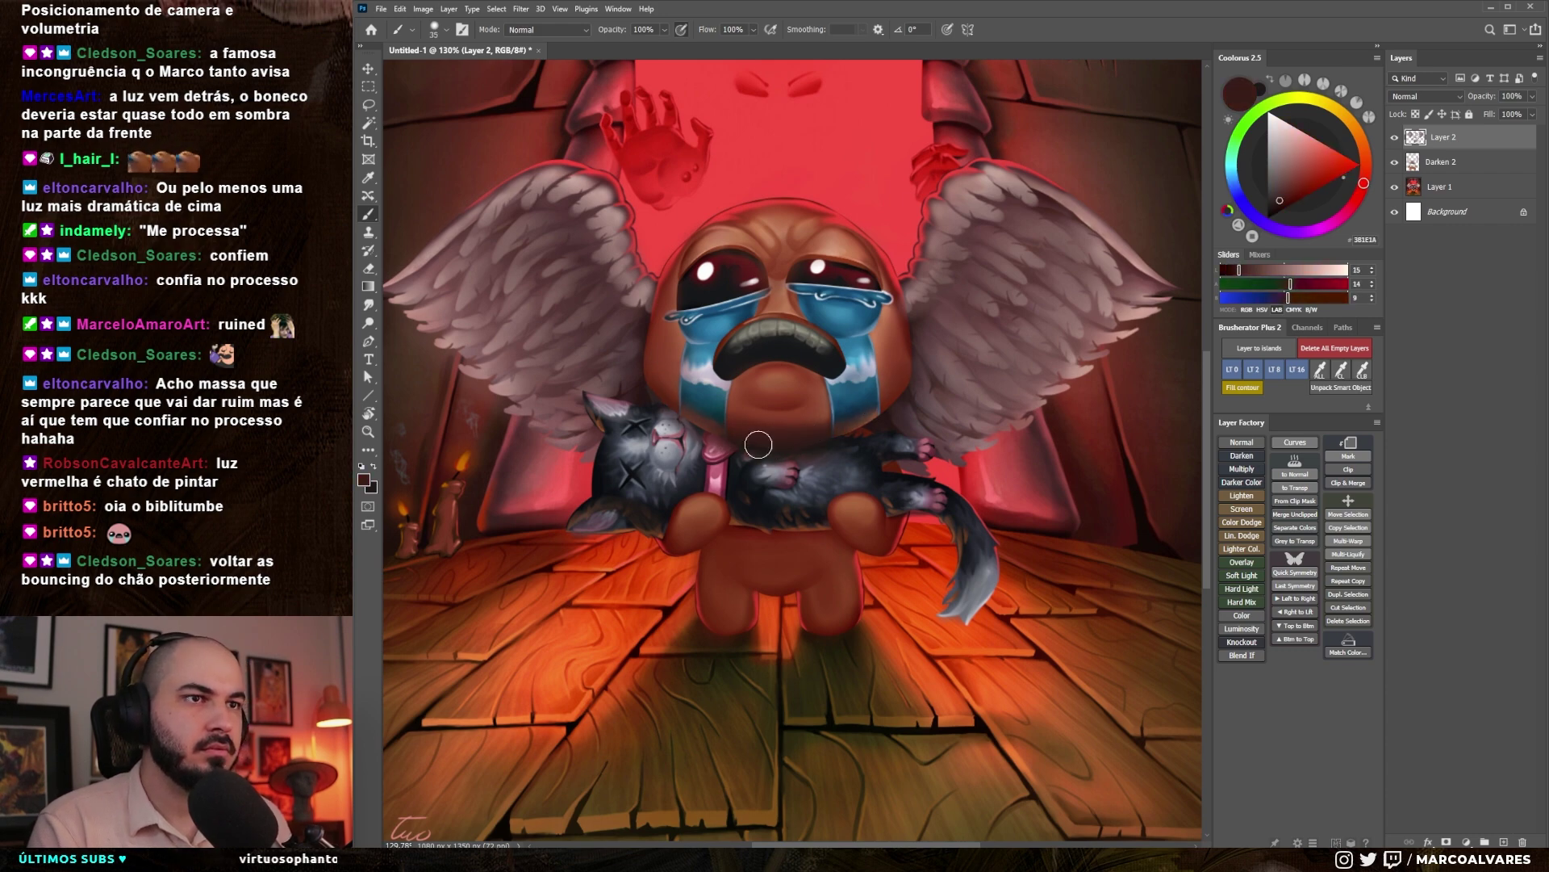
- Sample a near-black tone beside the collar and refine the shadow under the chin with a small brush
left_click(757, 447, "alt")
right_click(738, 448)
left_click(732, 461)
left_click_drag(730, 460, 646, 460)
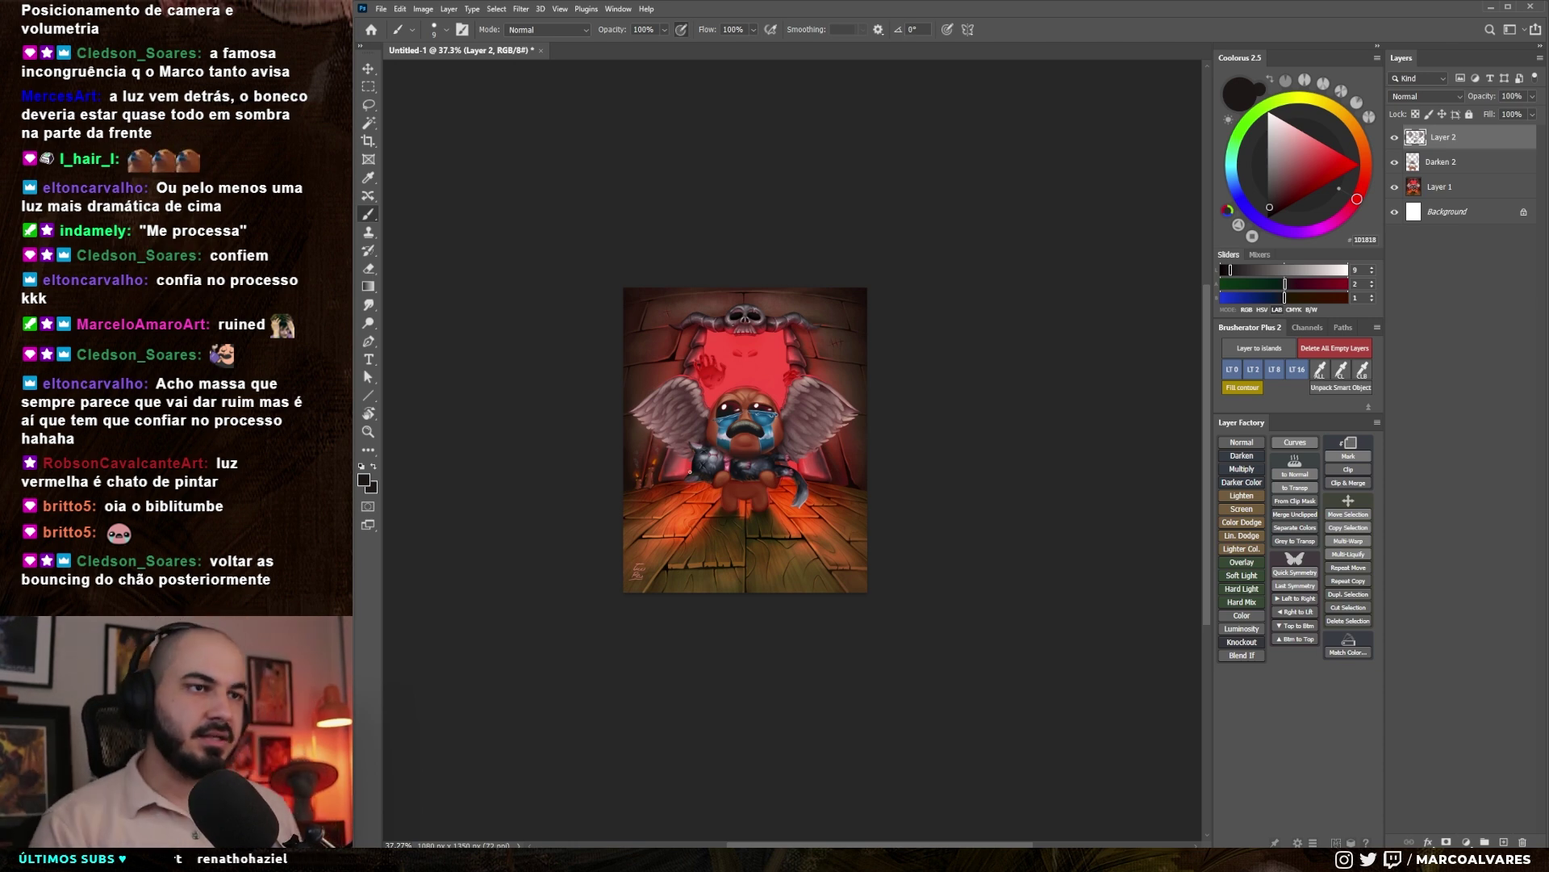
- Sample the brown skin tone of the hand beside the cat's collar and examine the whole painting at reduced size
scroll(742, 470, "up", 6)
key("bracketright")
left_click(679, 492, "alt")
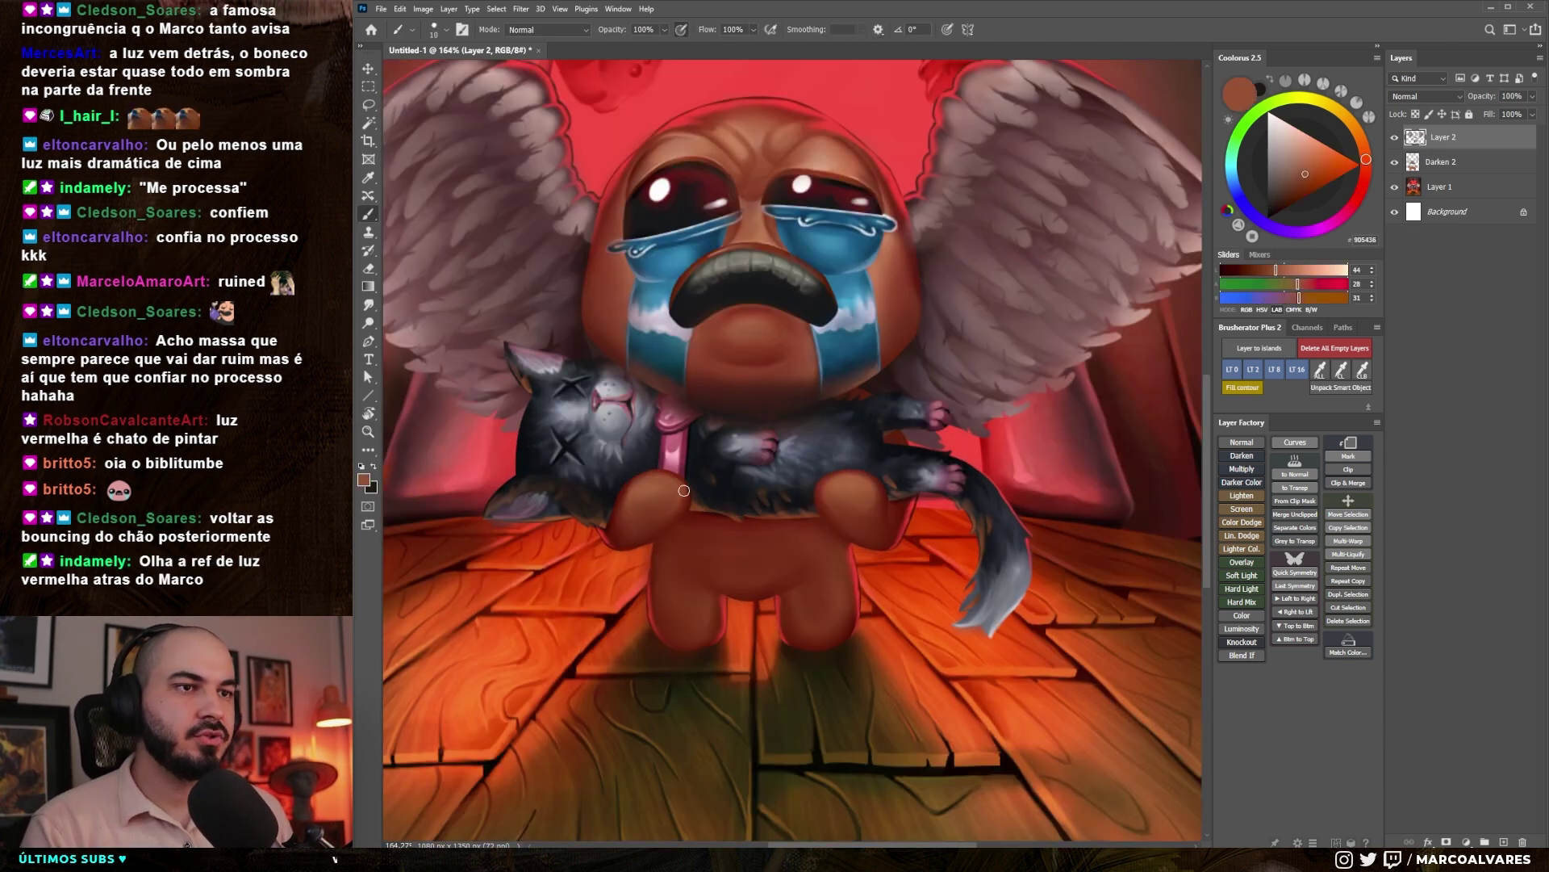
scroll(684, 490, "down", 4)
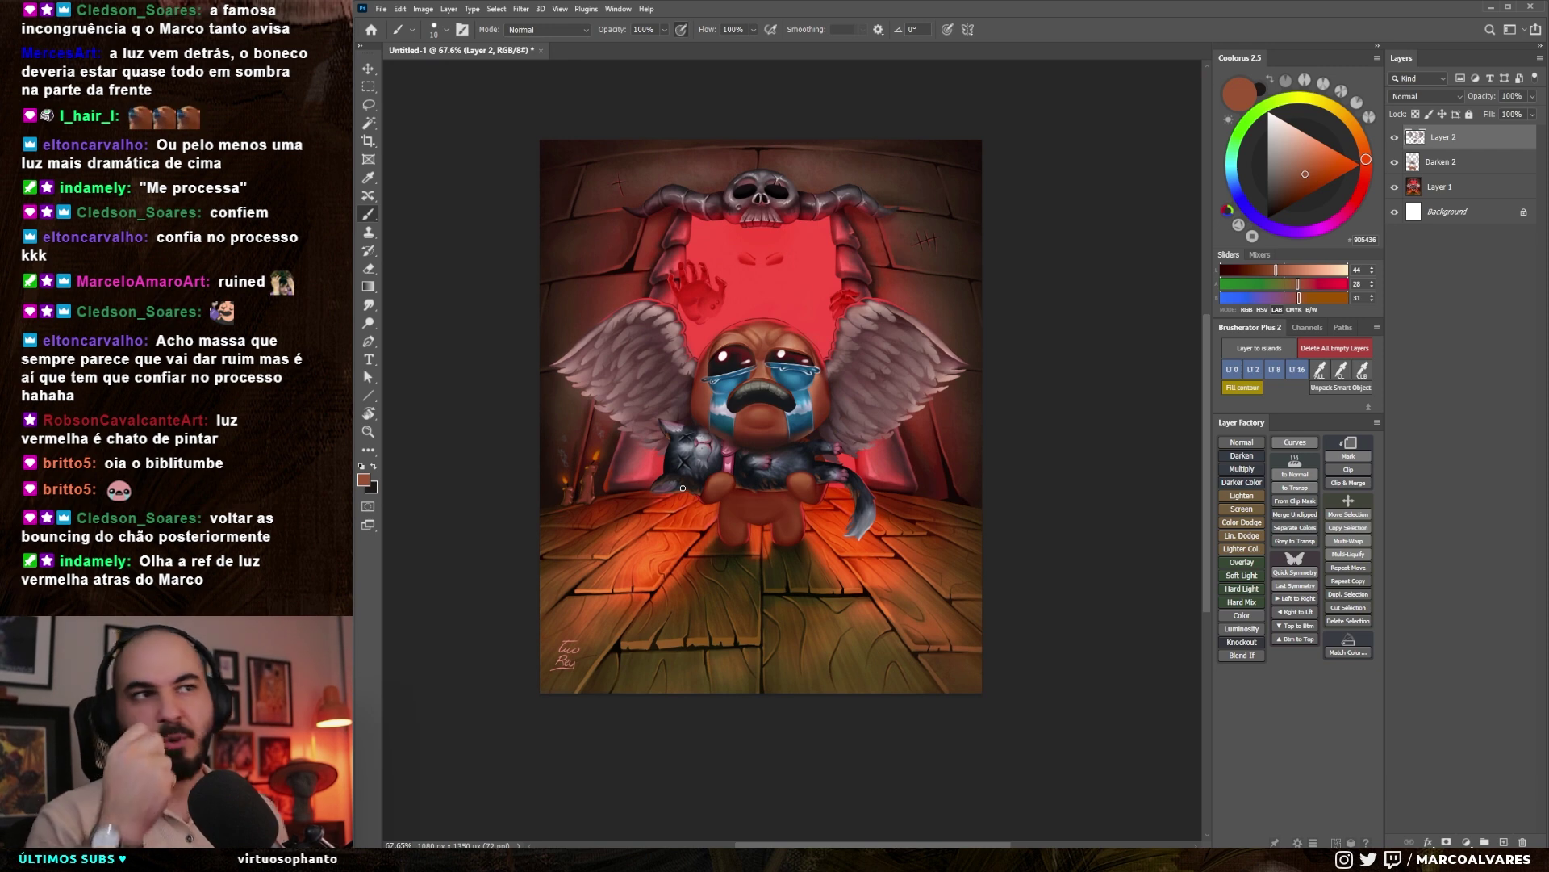
left_click_drag(682, 488, 668, 493)
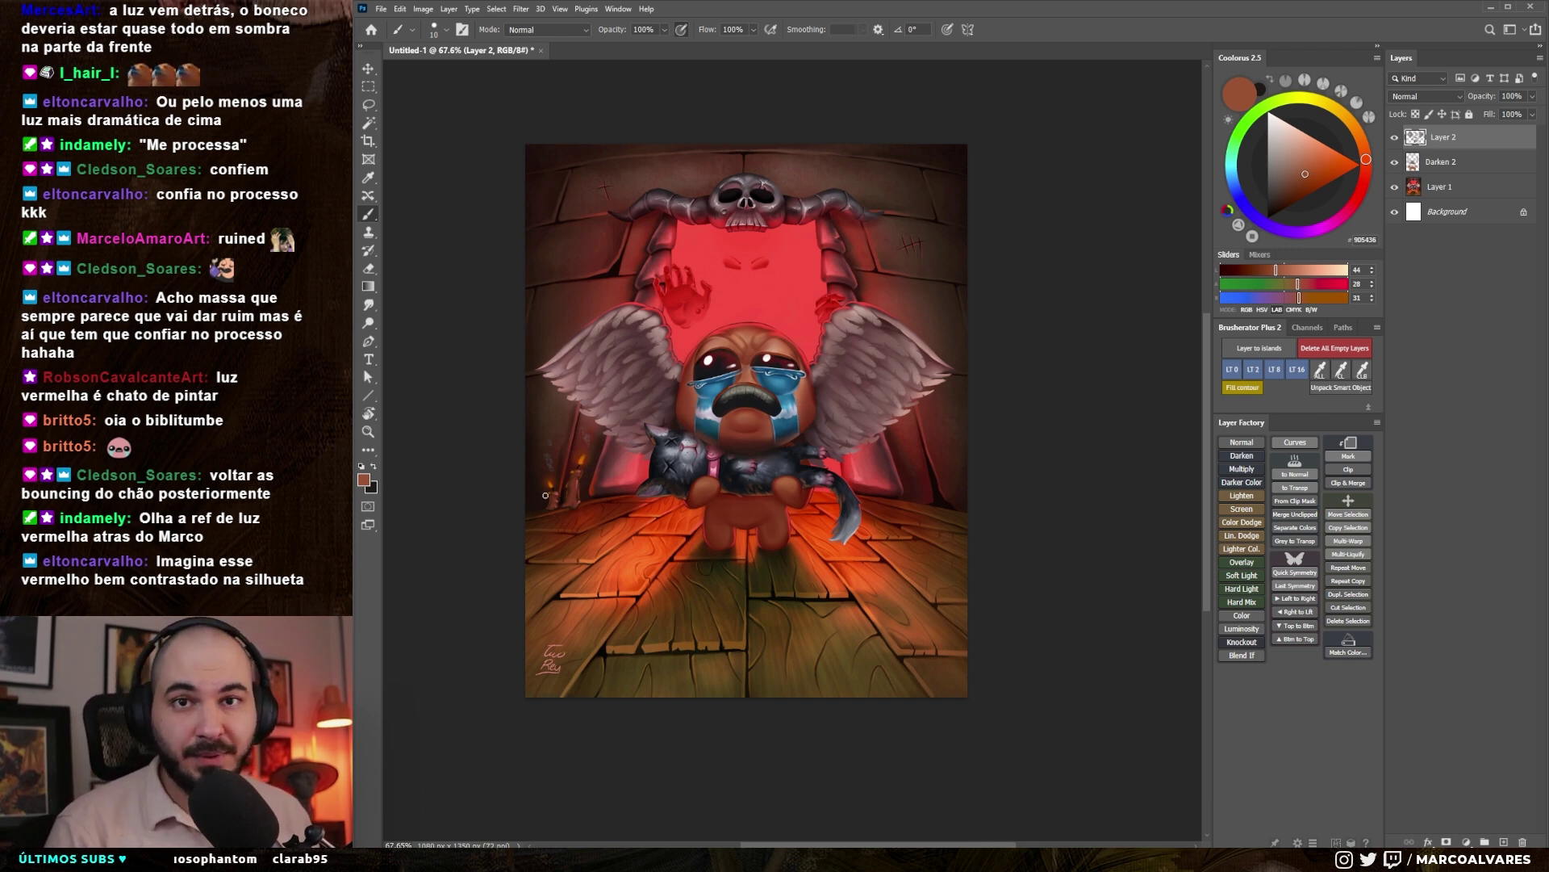
- Switch to Blender and delete all the default objects from the scene
scroll(665, 506, "up", 2)
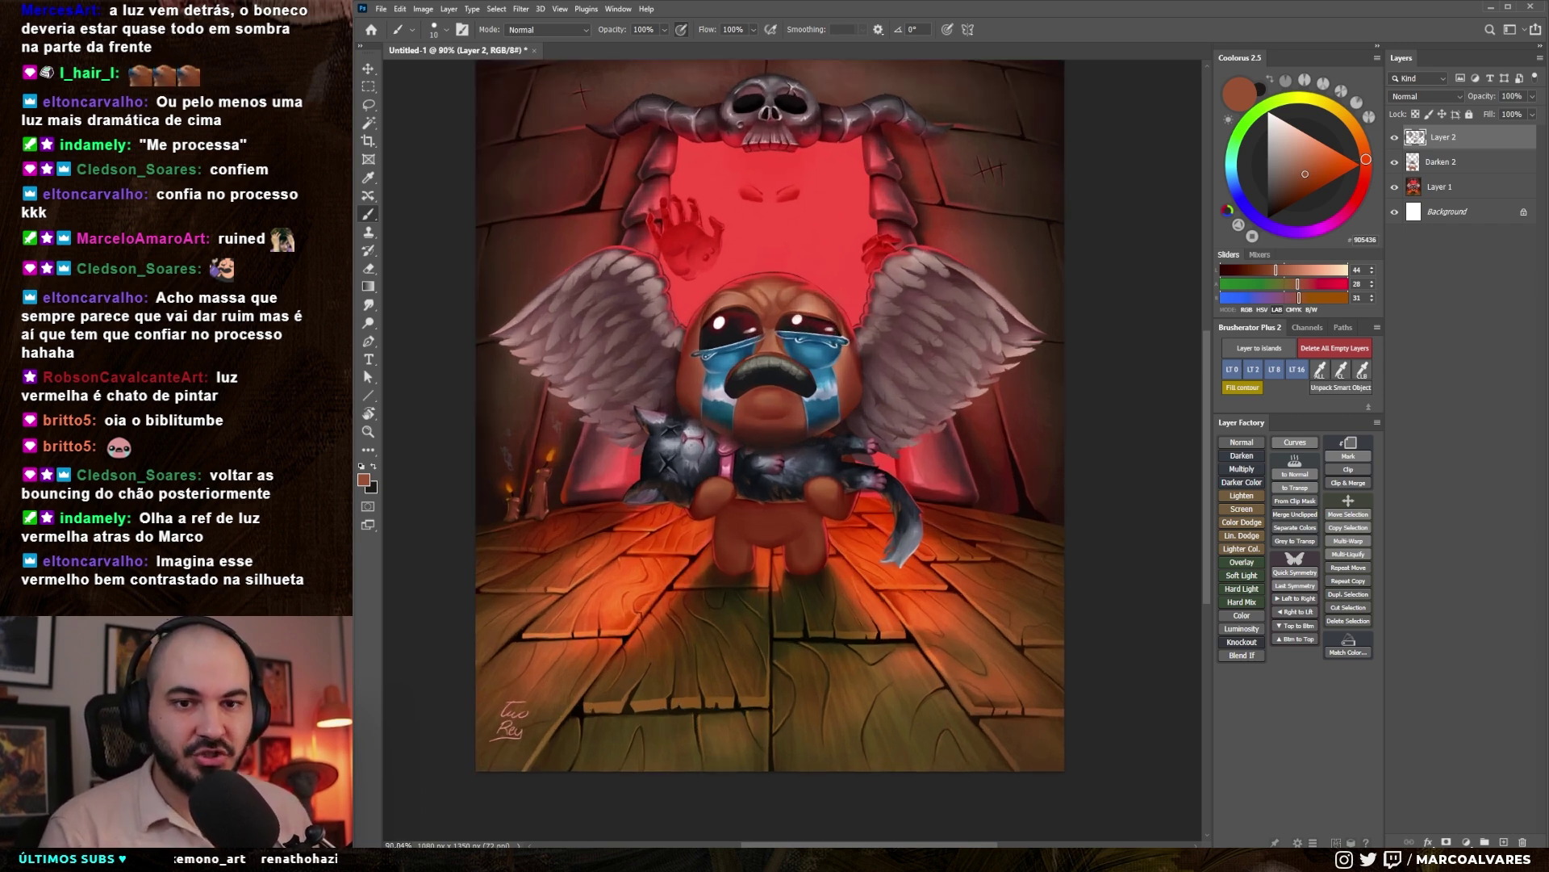
key("super")
left_click(322, 565)
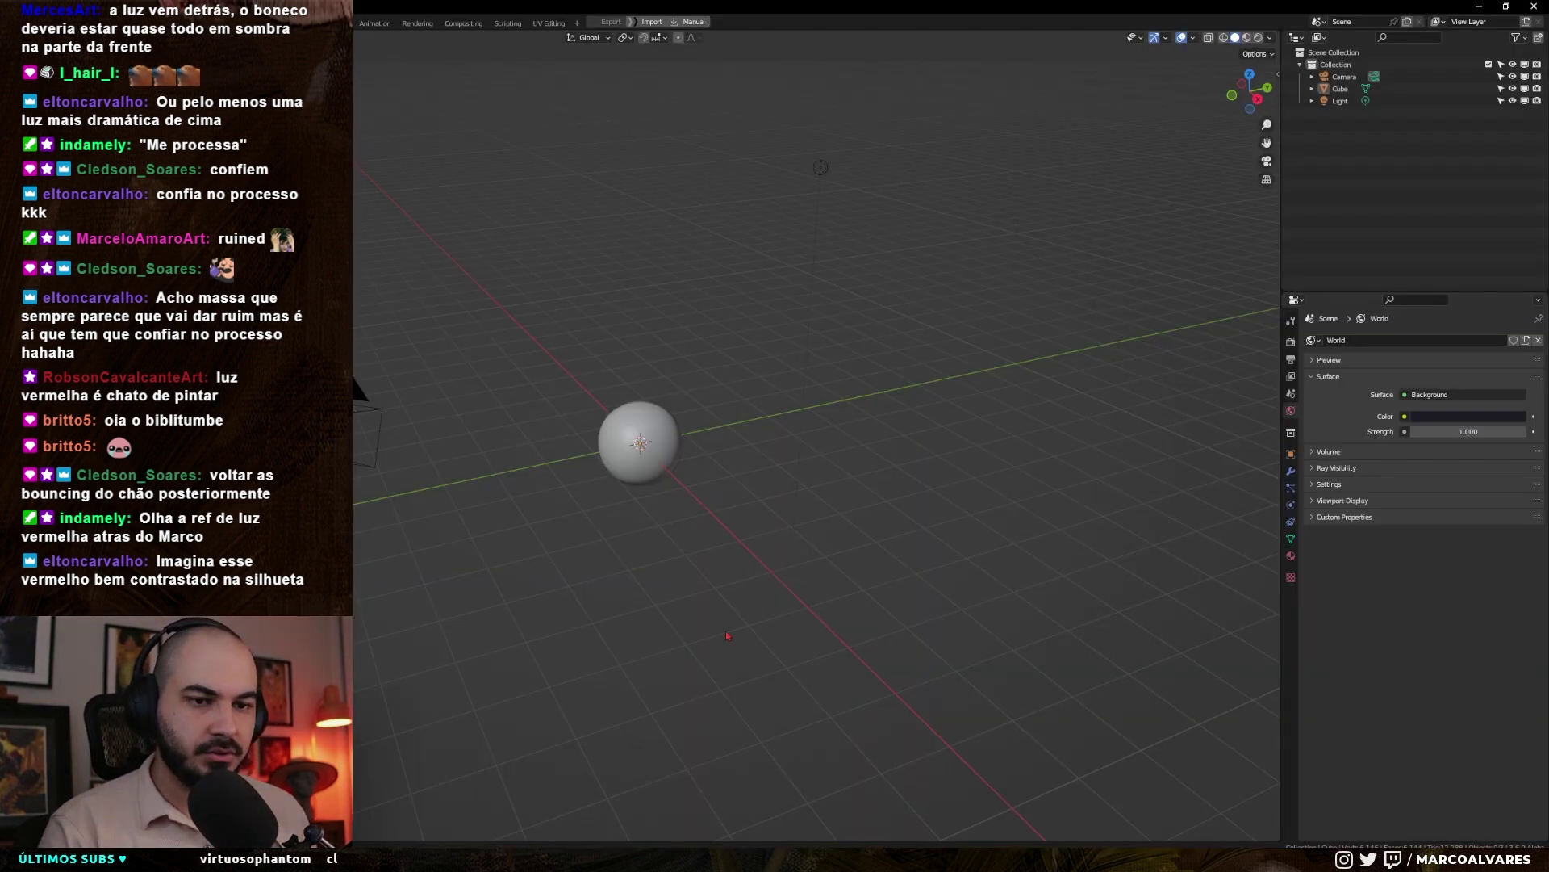
key("Delete")
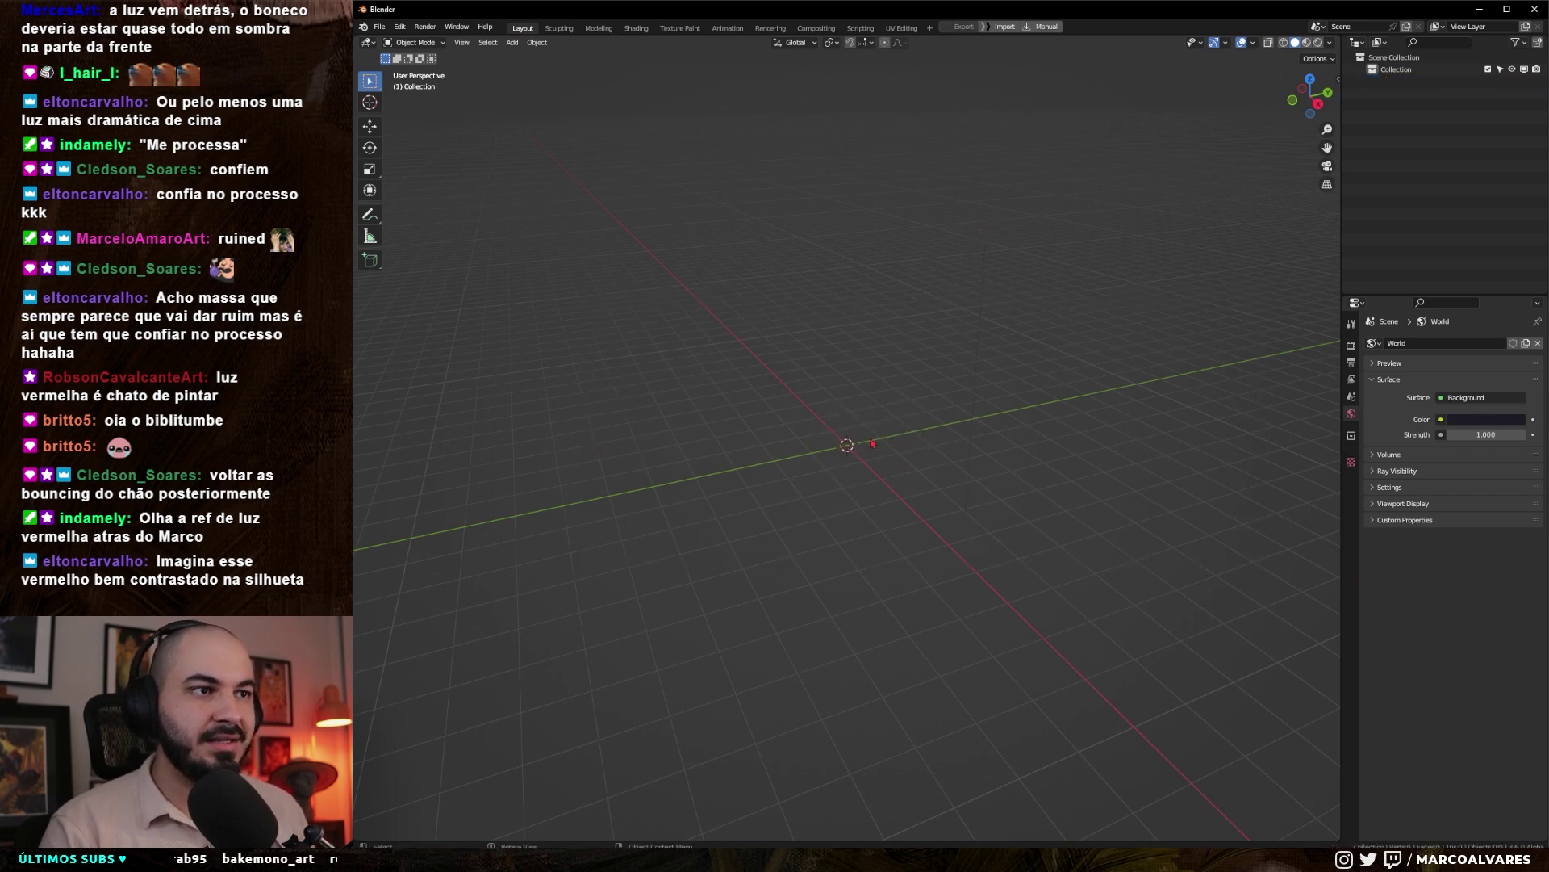
- Add a UV sphere for the head and raise it along Z above the origin
key("shift+a")
mouse_move(888, 419)
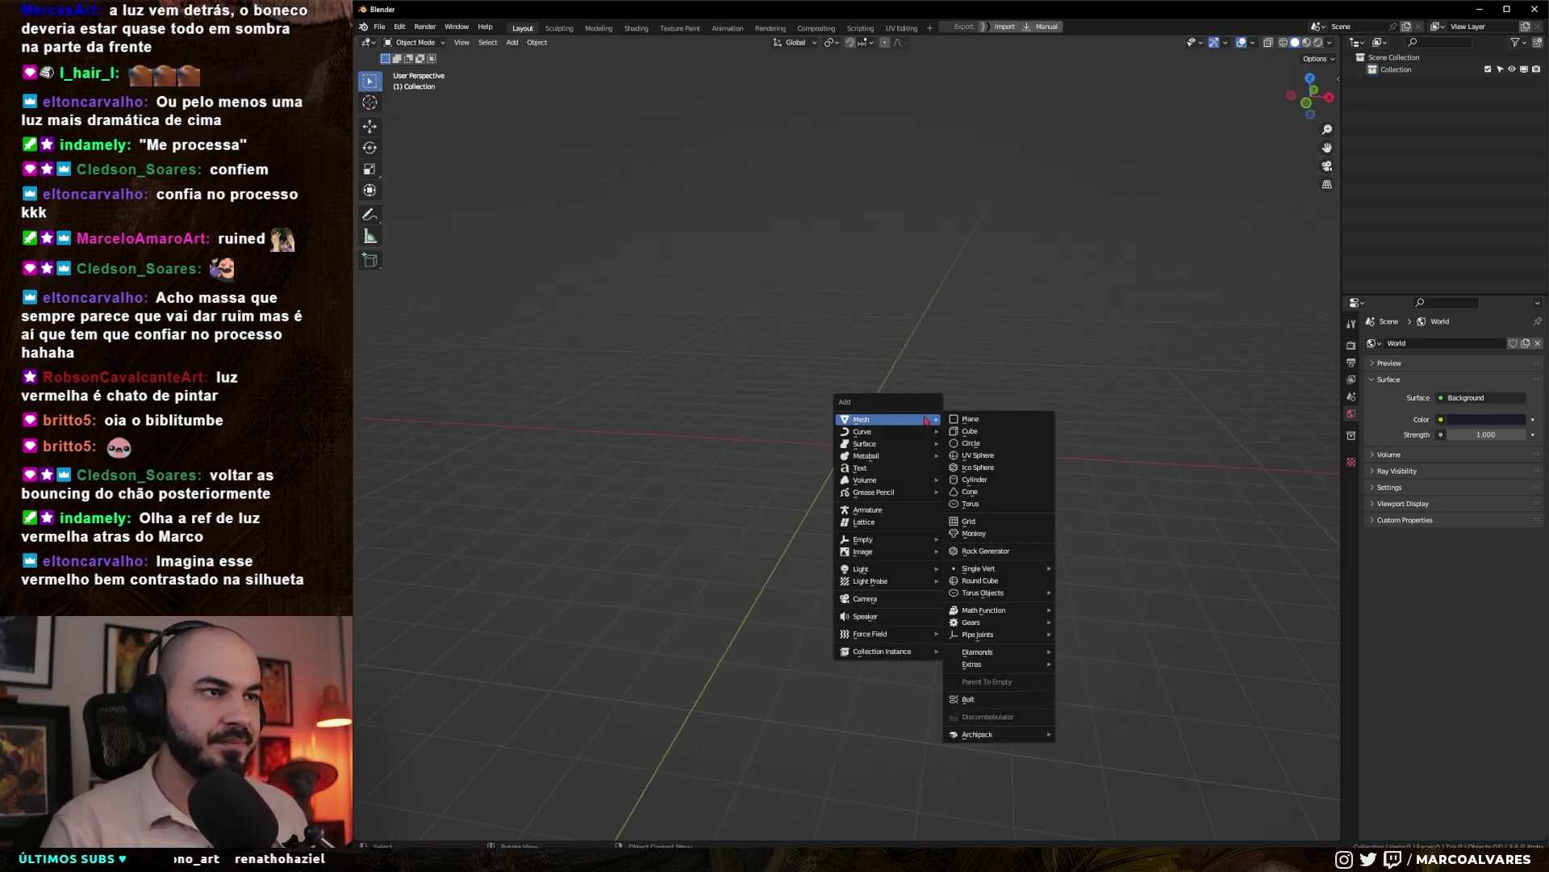
left_click(983, 457)
key("g")
key("z")
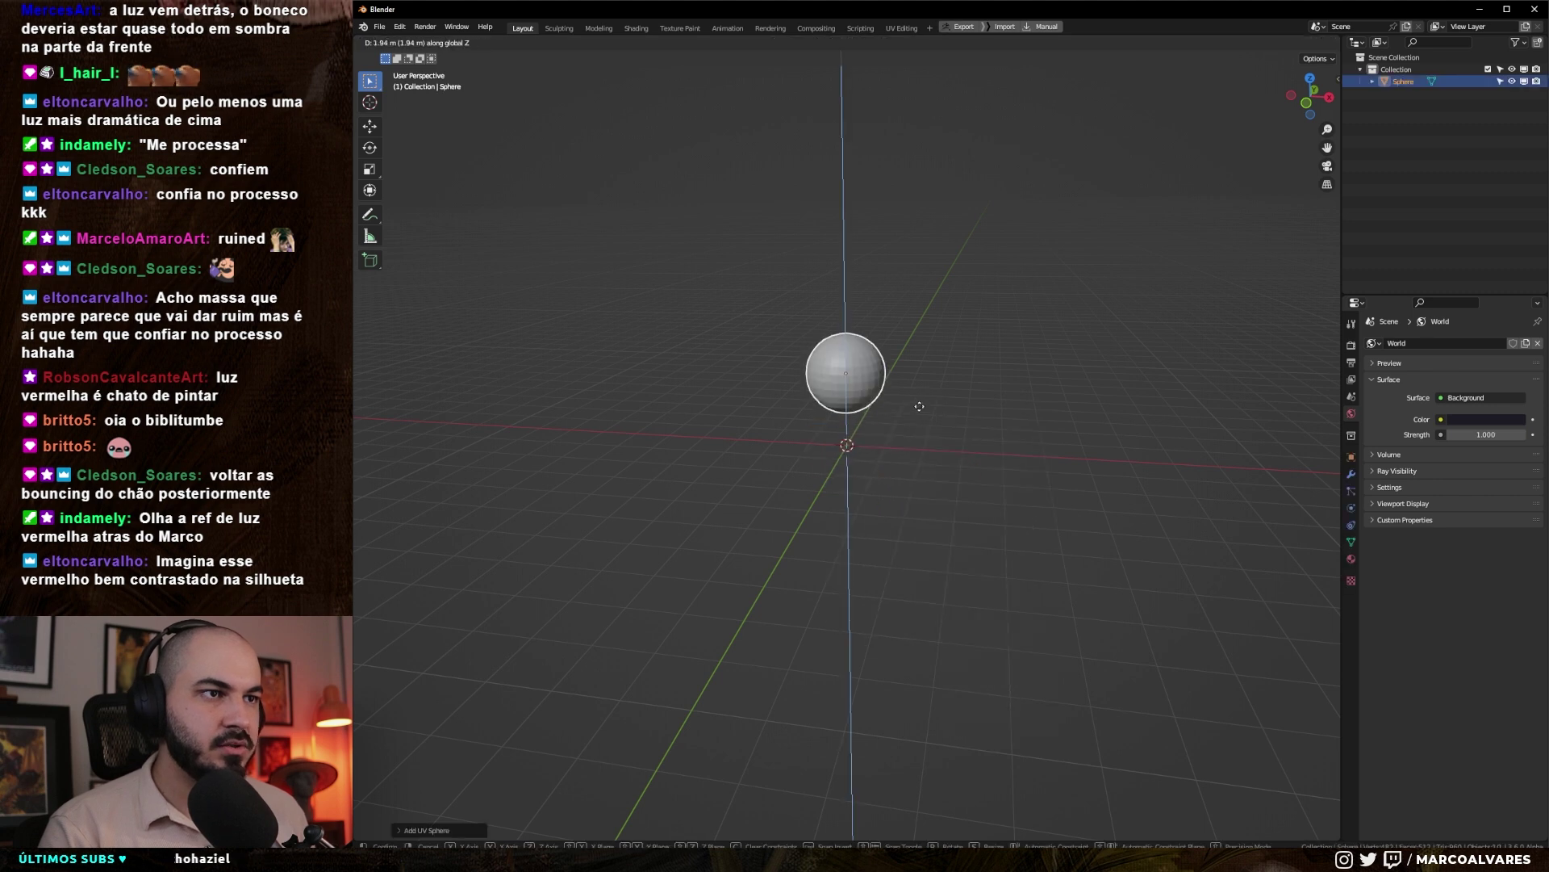
left_click(920, 363)
- Duplicate the head sphere downward along Z and stretch the copy vertically as the body
key("shift+d")
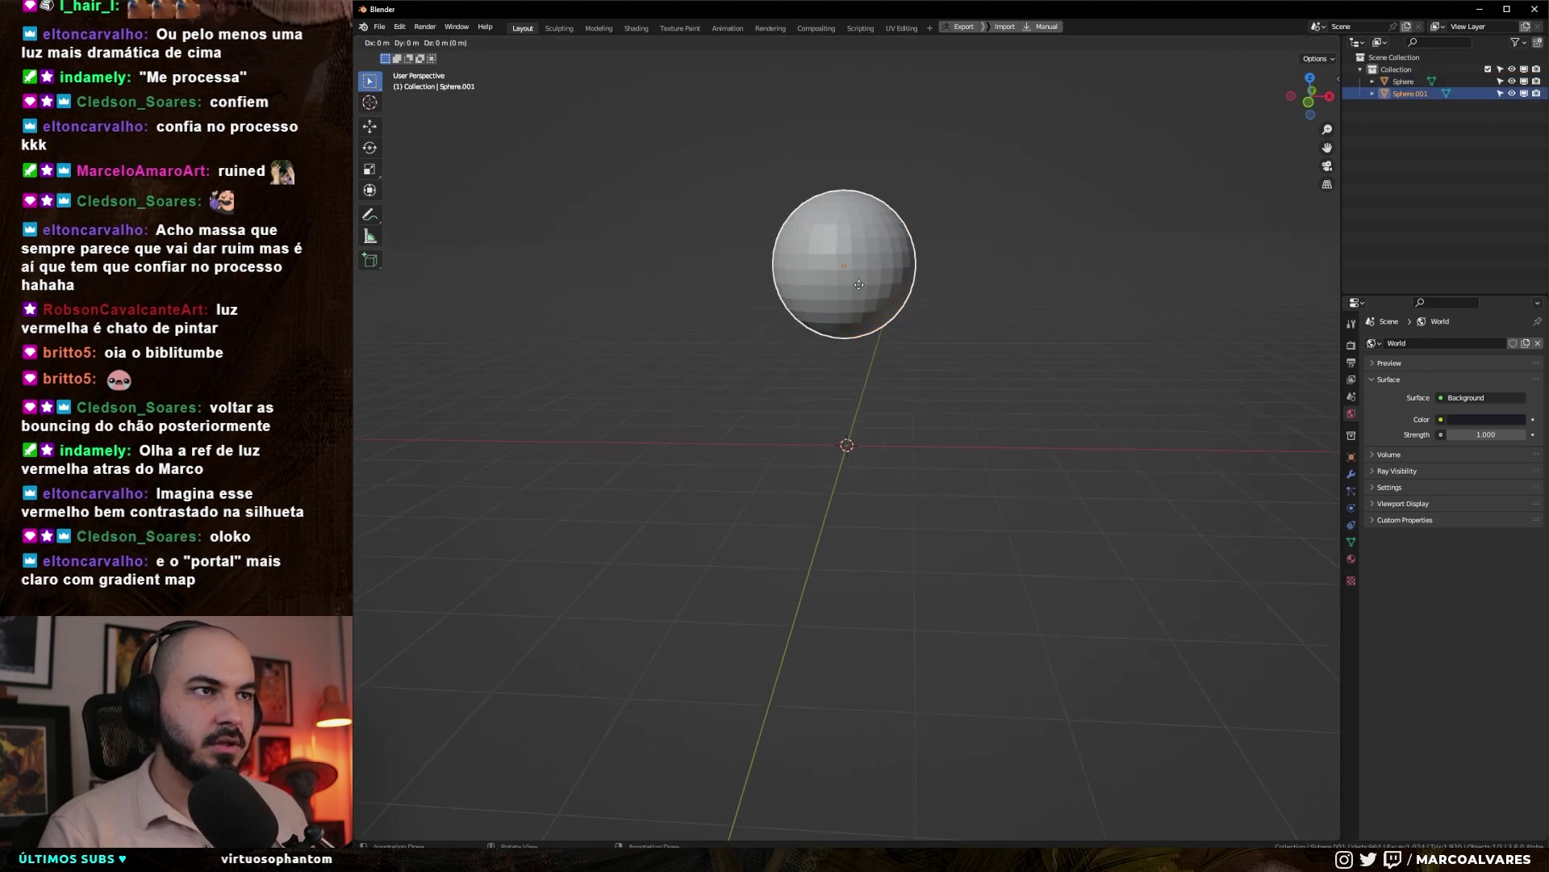
key("z")
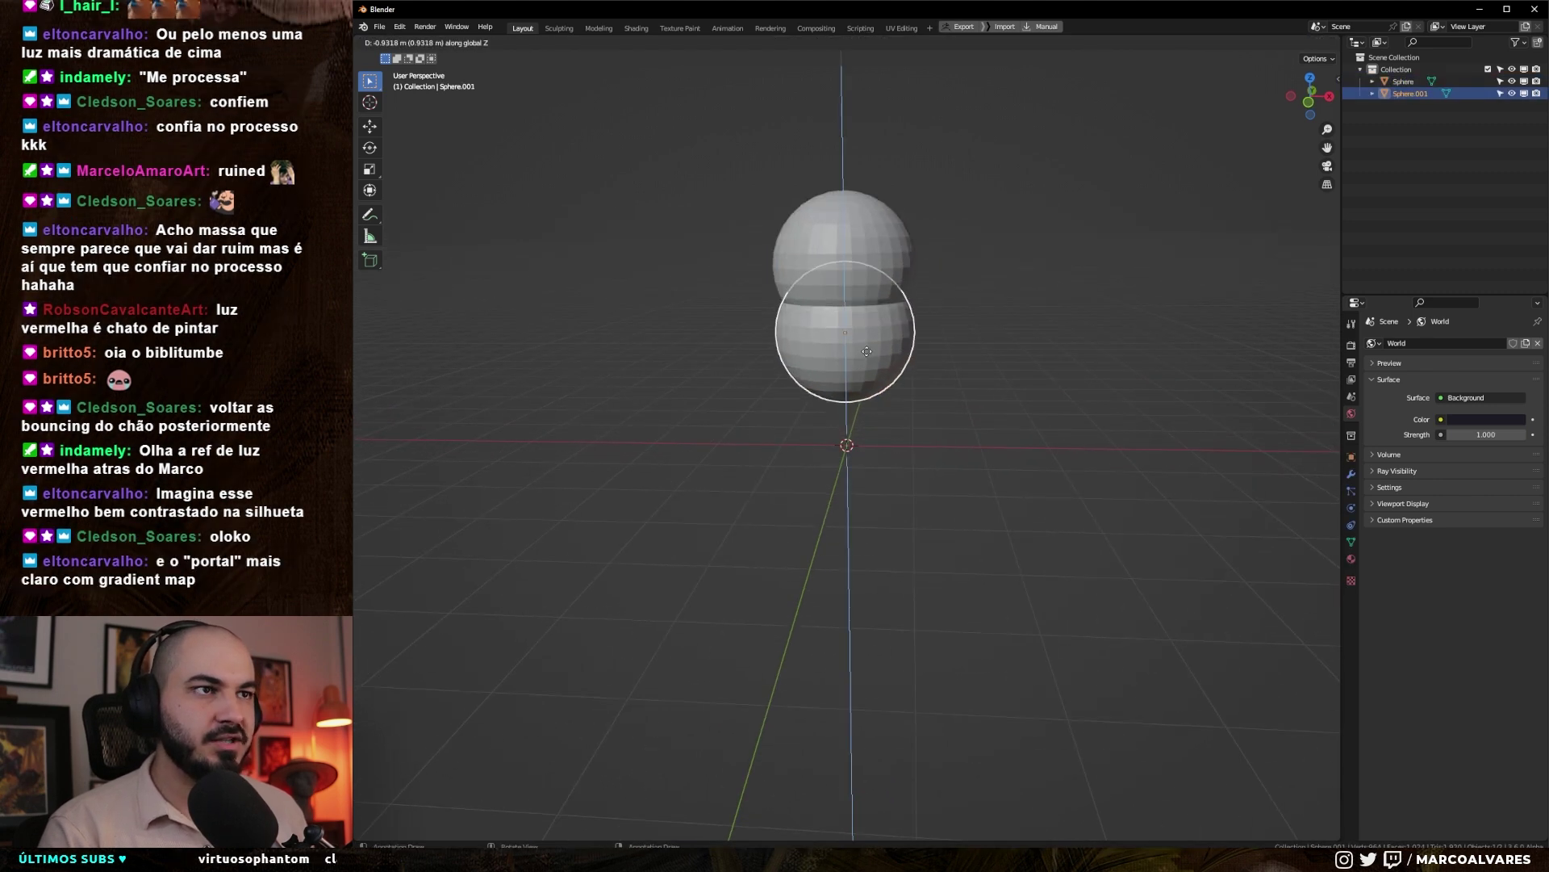
left_click(962, 360)
key("s")
key("z")
left_click(1003, 355)
- Scale the body ellipsoid down and move it along Z so it sits against the underside of the head
key("s")
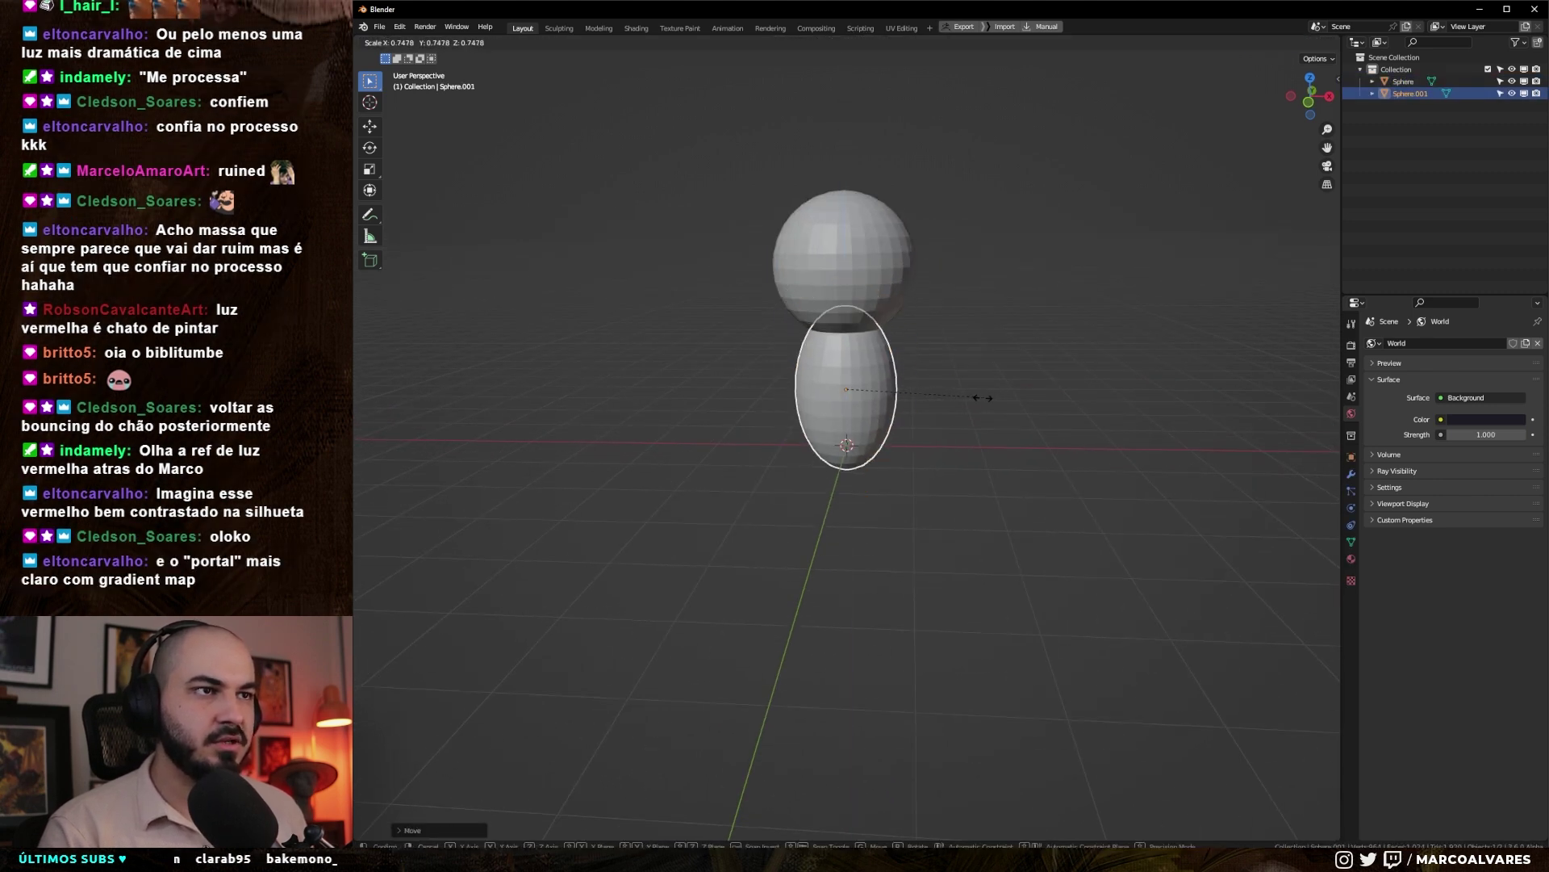
left_click(982, 394)
key("g")
key("z")
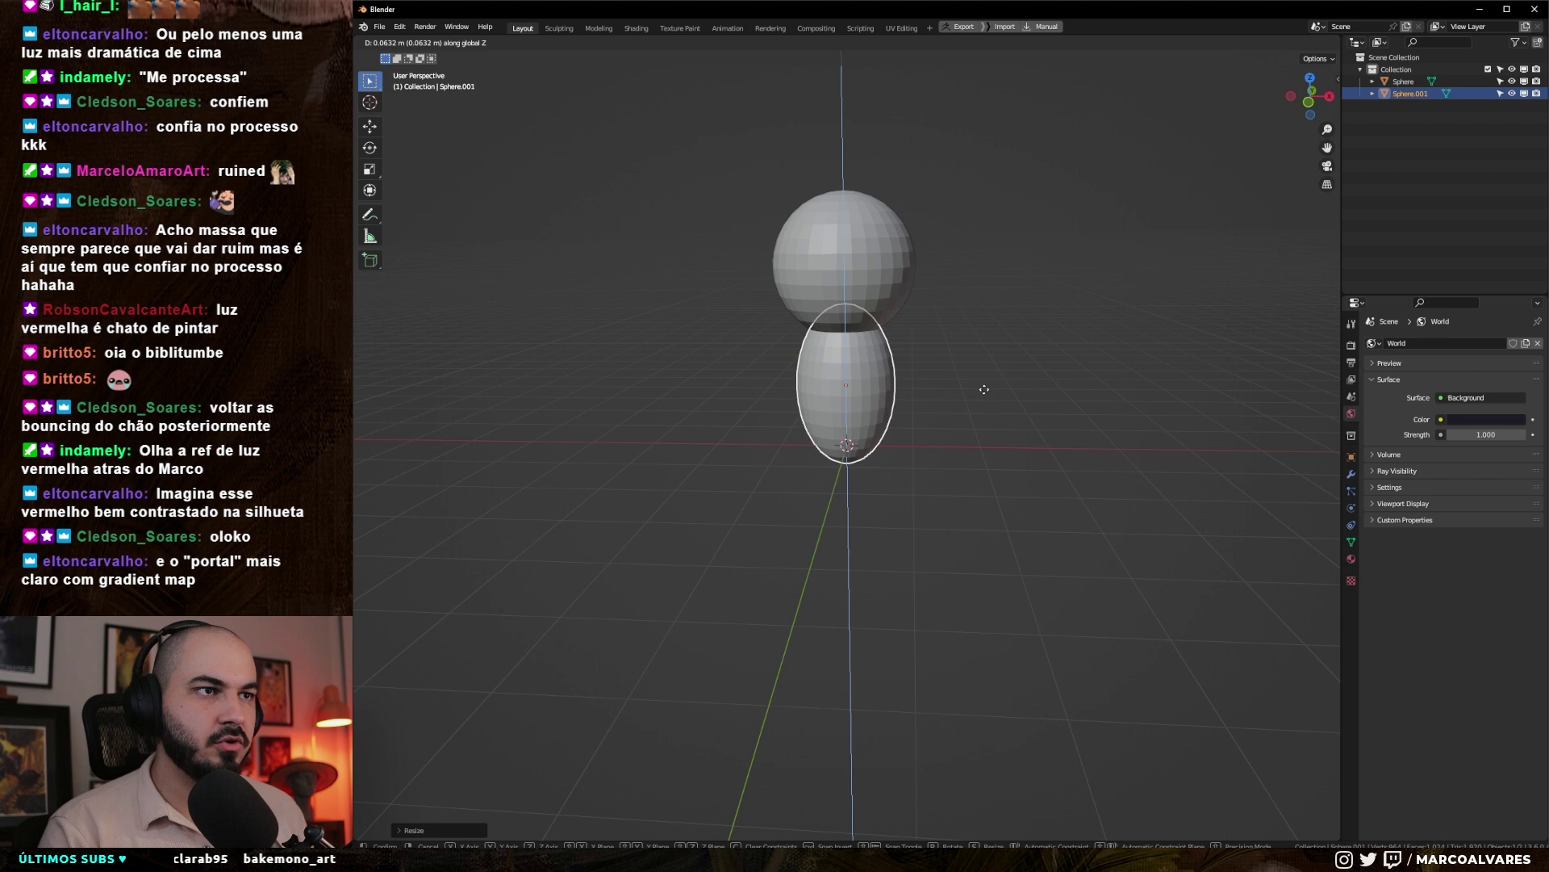
left_click(983, 387)
left_click_drag(983, 387, 936, 389)
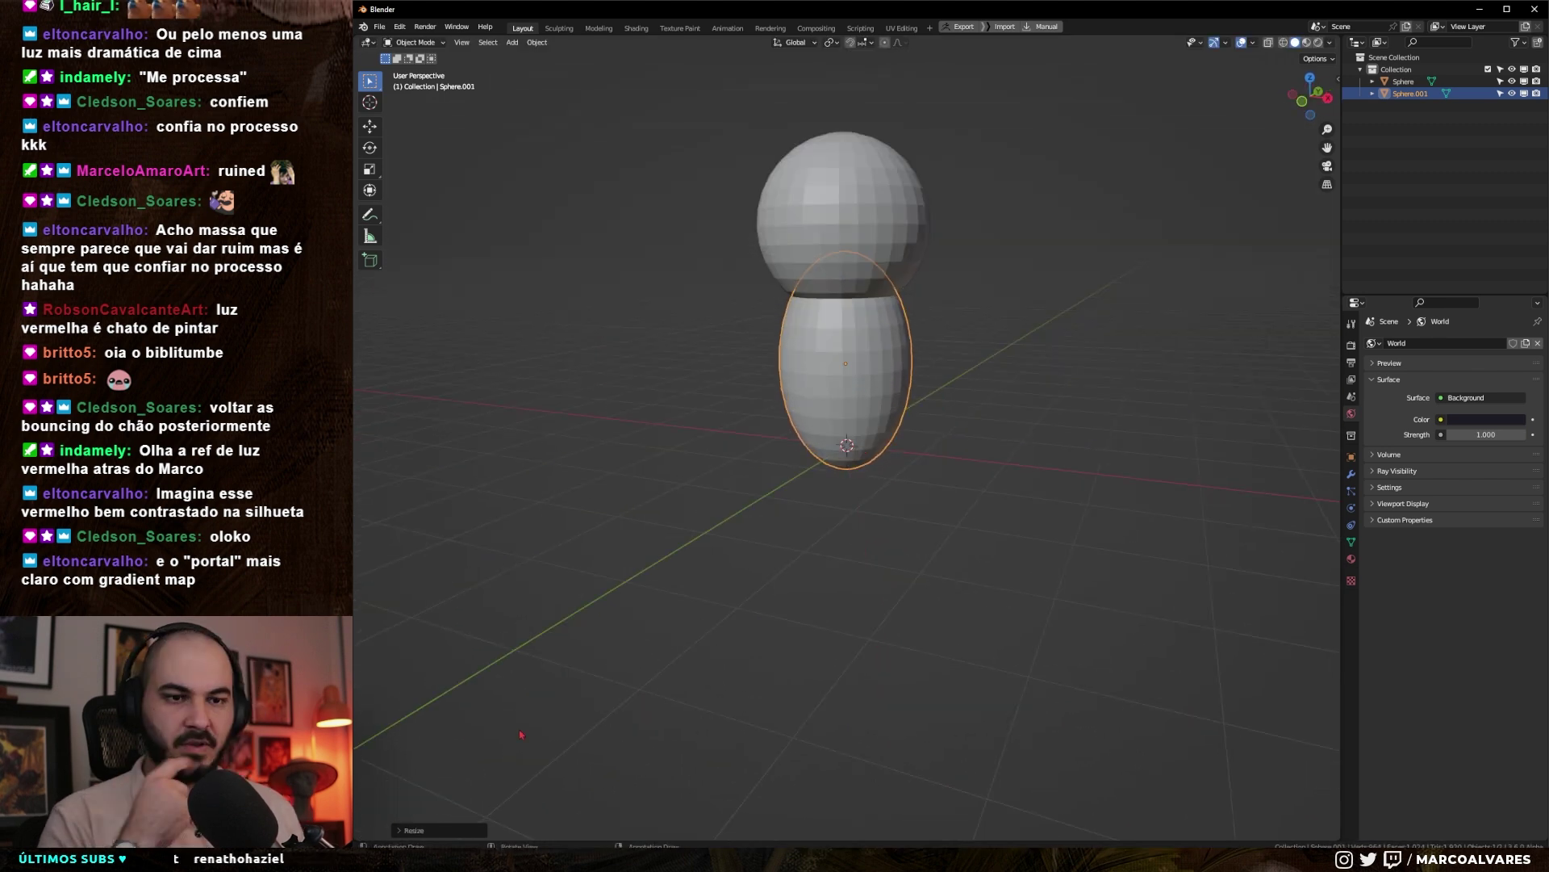
- Check the painting in Photoshop and, back in Blender, duplicate the body ellipsoid along X beside the figure
key("alt+Tab")
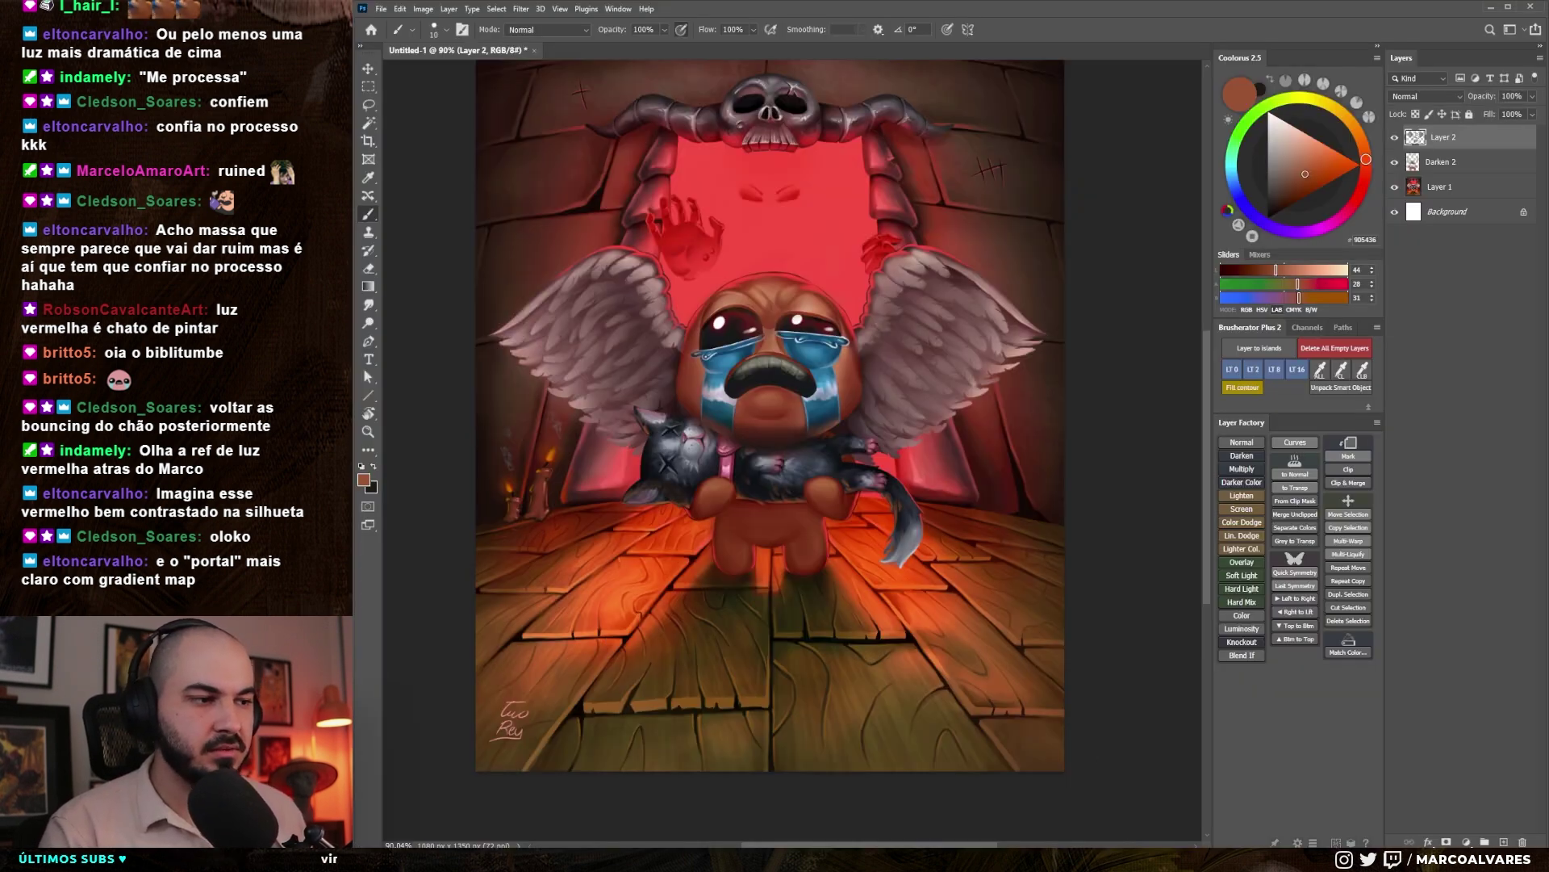
key("alt+Tab")
key("shift+d")
key("x")
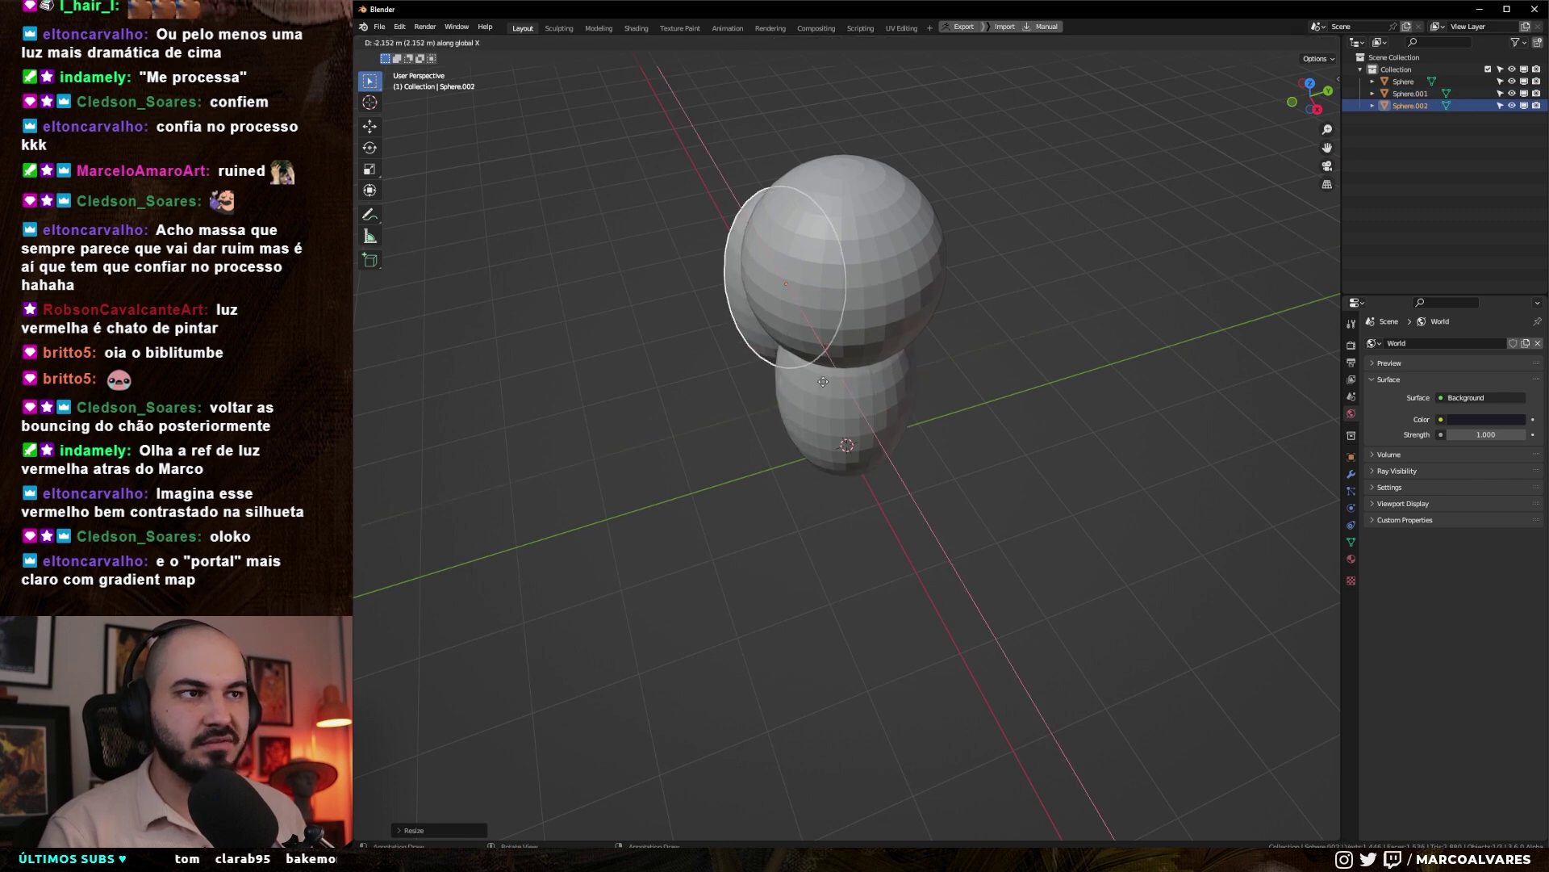
left_click(810, 363)
left_click_drag(809, 363, 799, 373)
- Flatten the duplicated ellipsoid along Y into a thin wing shape
key("s")
key("y")
left_click(826, 438)
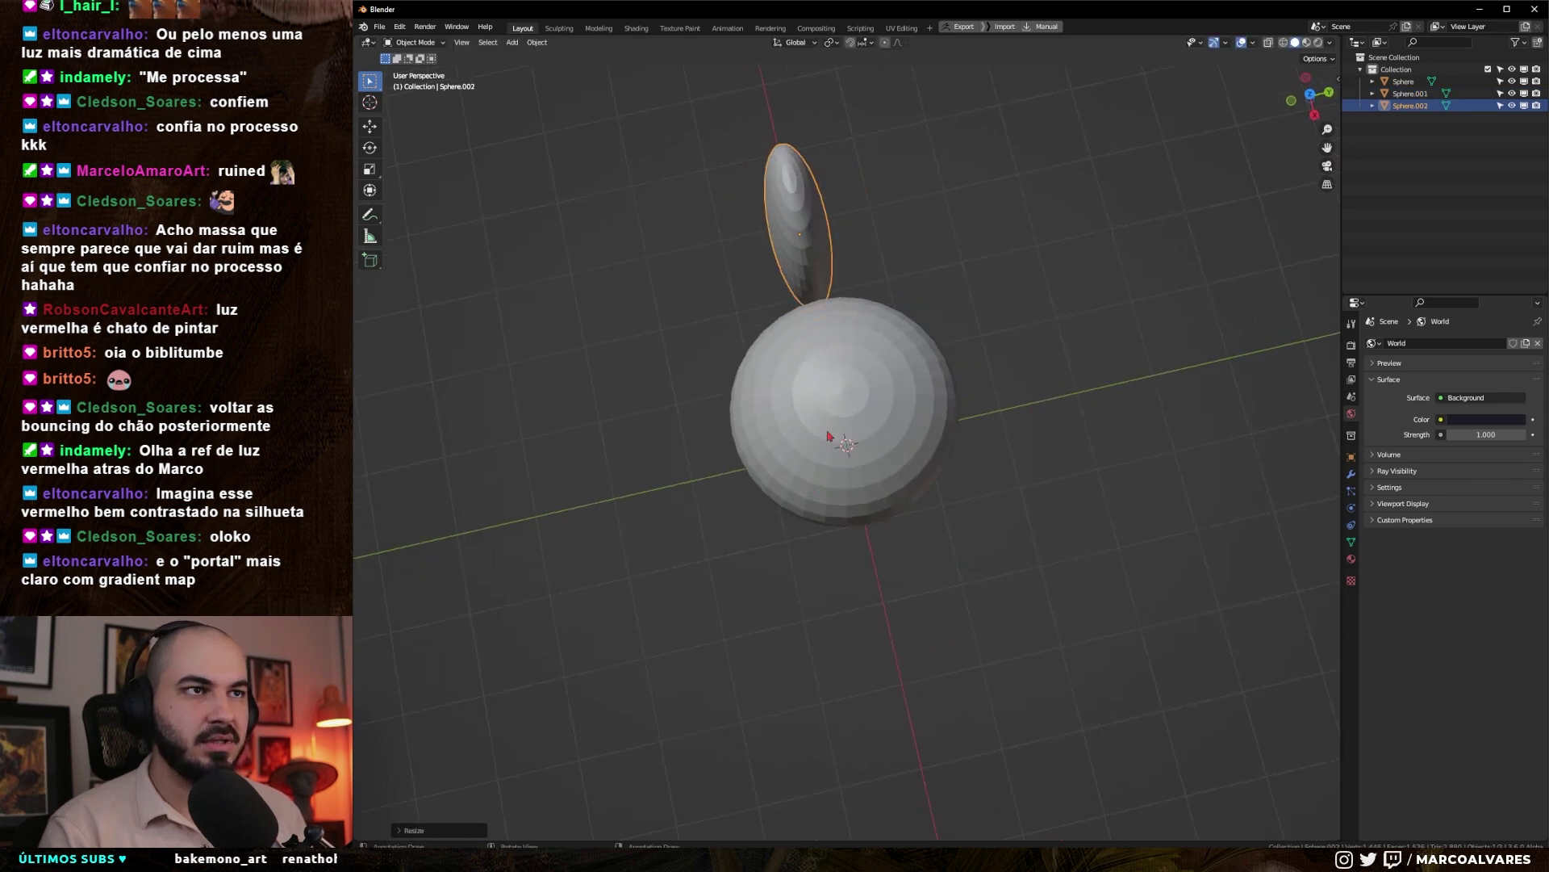
left_click_drag(827, 438, 939, 421)
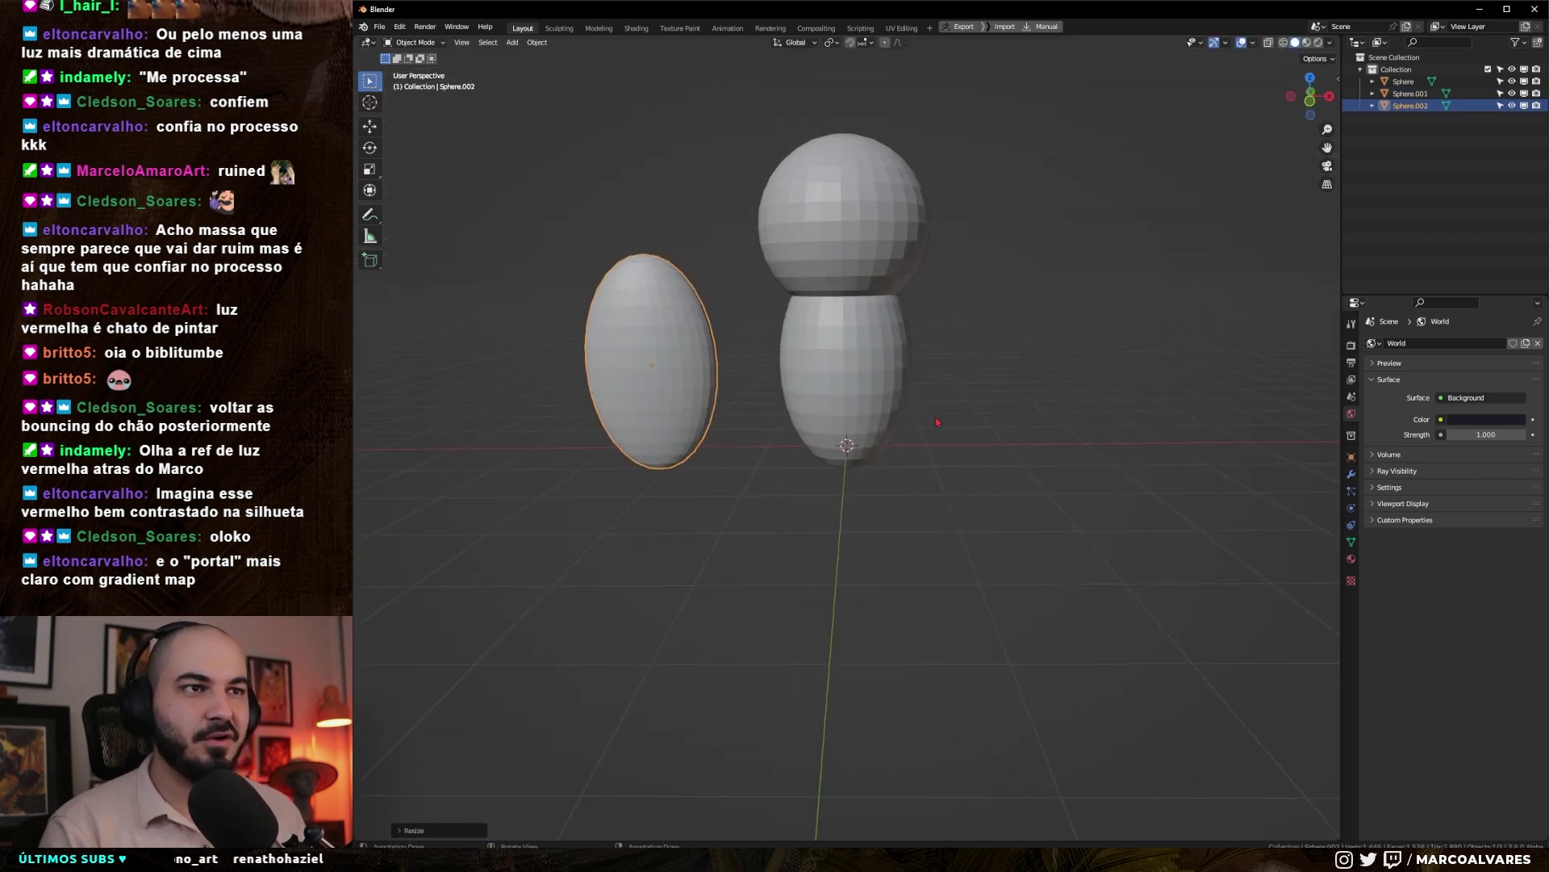
left_click_drag(857, 499, 901, 519)
- Tilt the wing outward around the Y axis and raise it along Z beside the head
key("r")
key("y")
left_click(893, 364)
key("g")
key("z")
left_click(892, 262)
- Move the wing along X toward the body and offset it along Y to attach it to the figure's back
key("g")
key("y")
key("x")
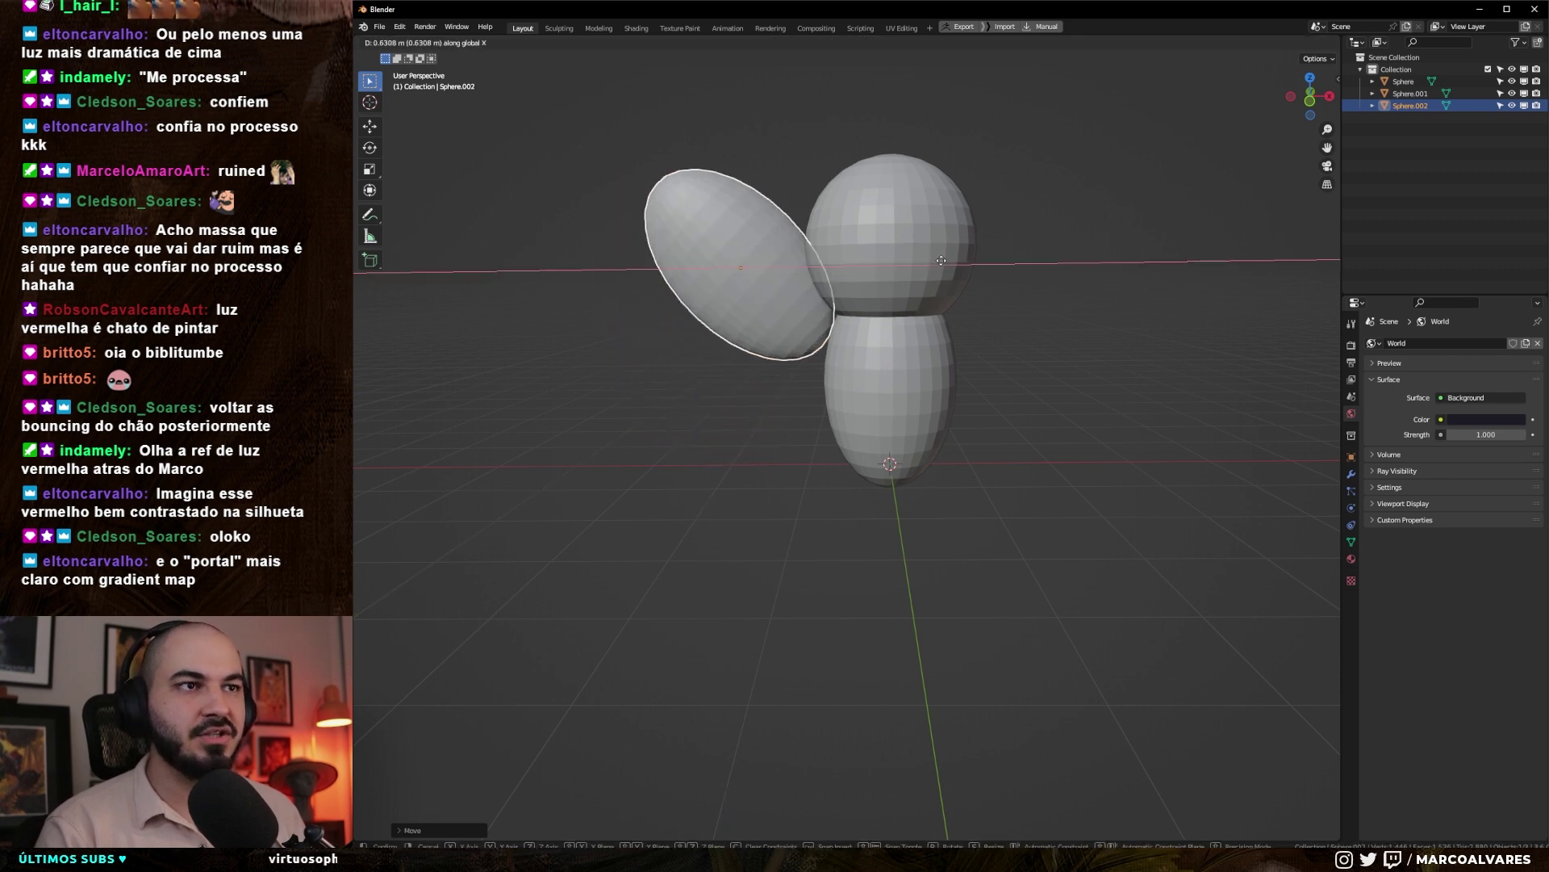
left_click(957, 265)
key("g")
key("y")
left_click(955, 295)
left_click_drag(956, 297, 927, 364)
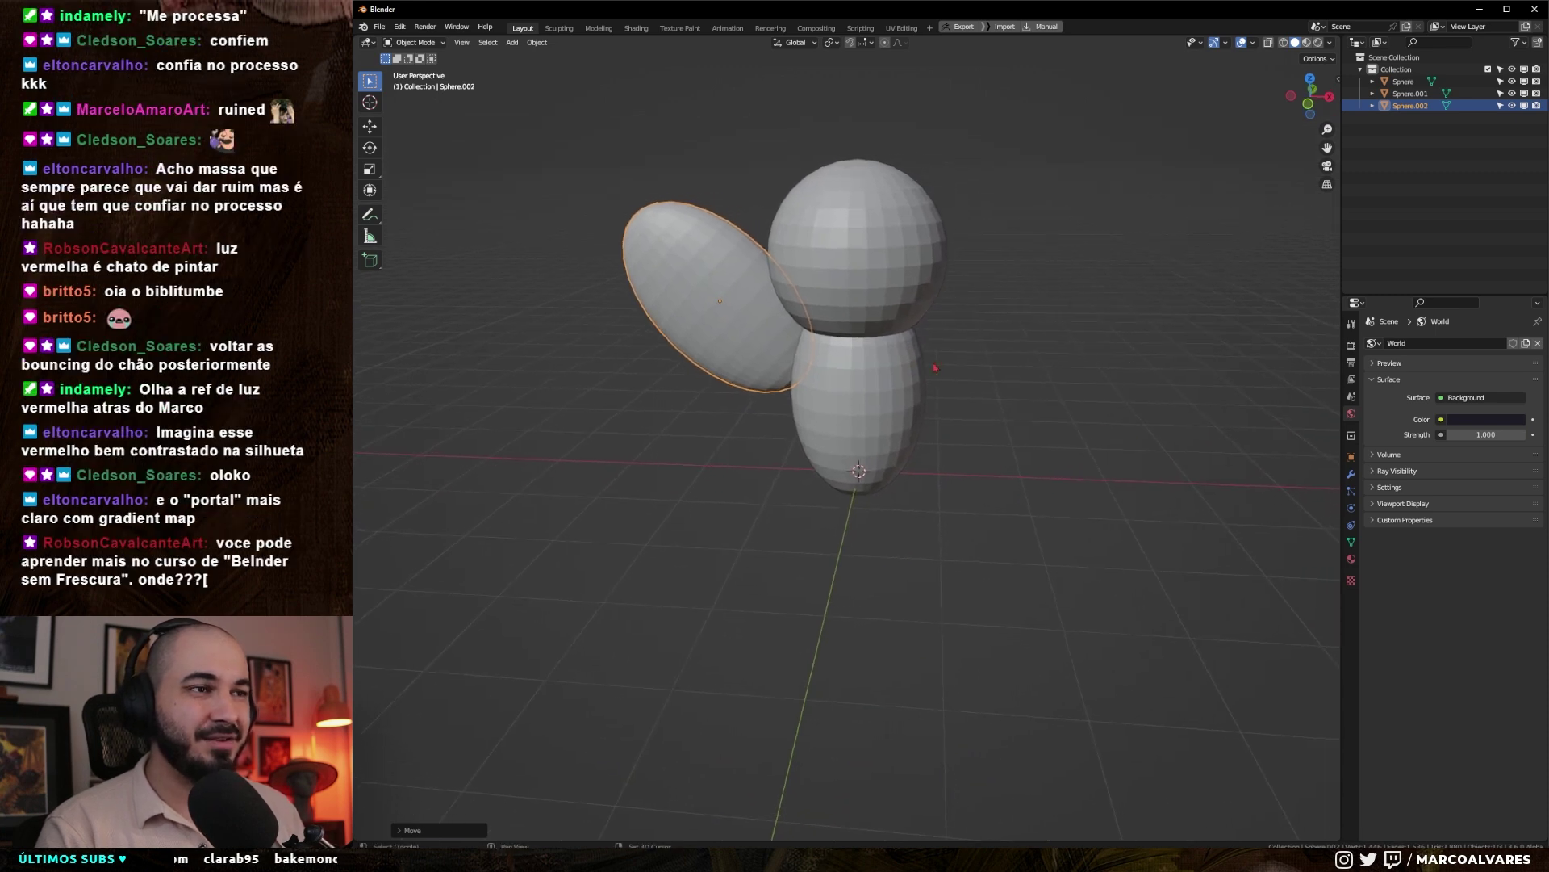
- Add a Mirror modifier to the wing with the body ellipsoid as the mirror object
left_click(1351, 474)
left_click(1389, 345)
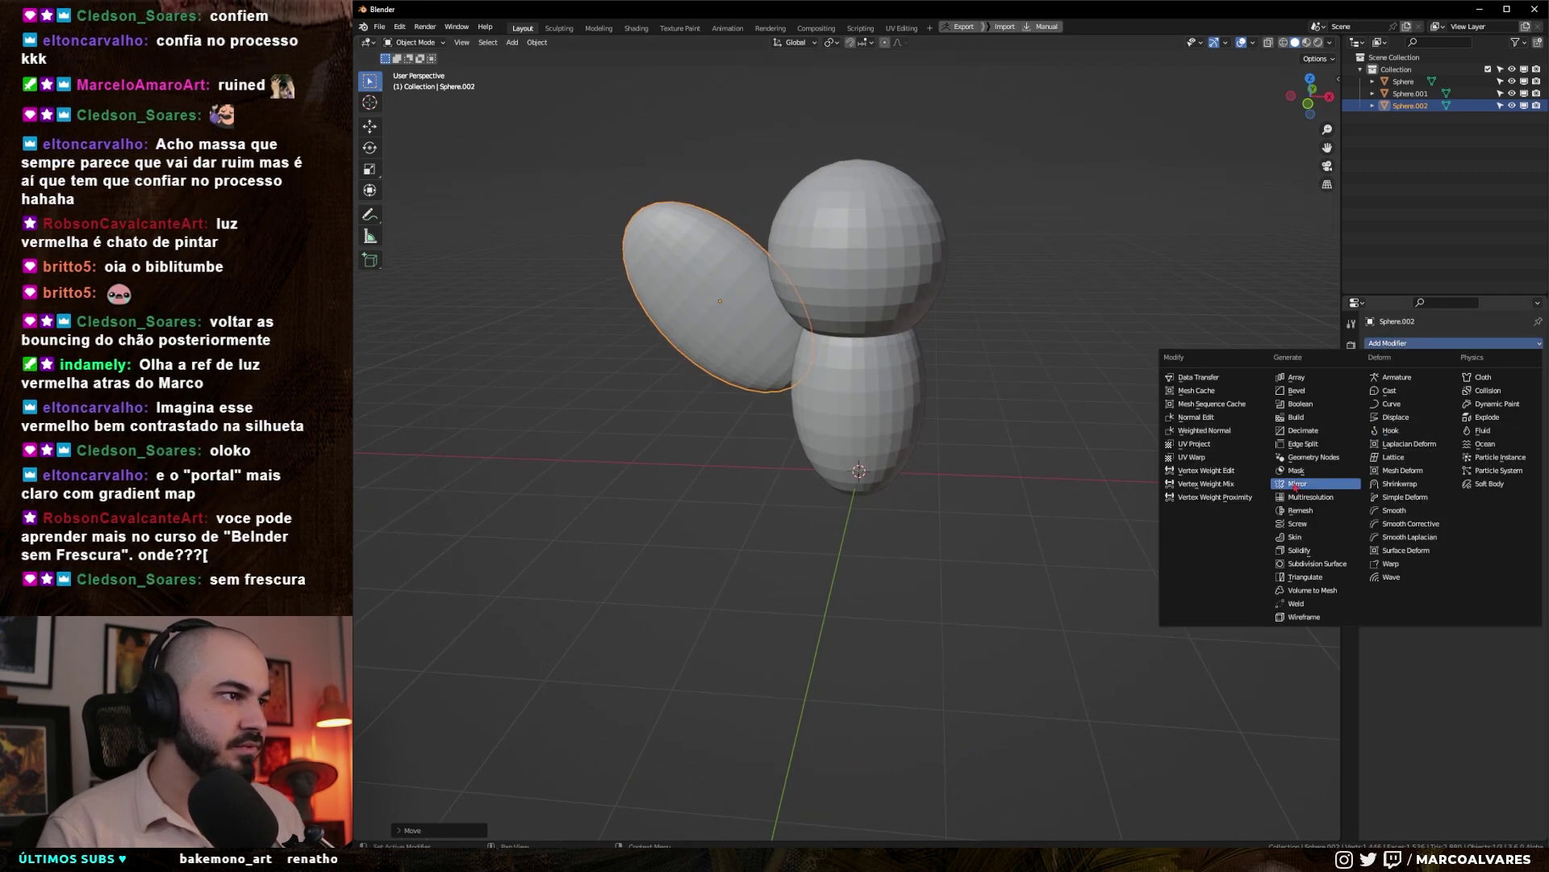
left_click(1311, 484)
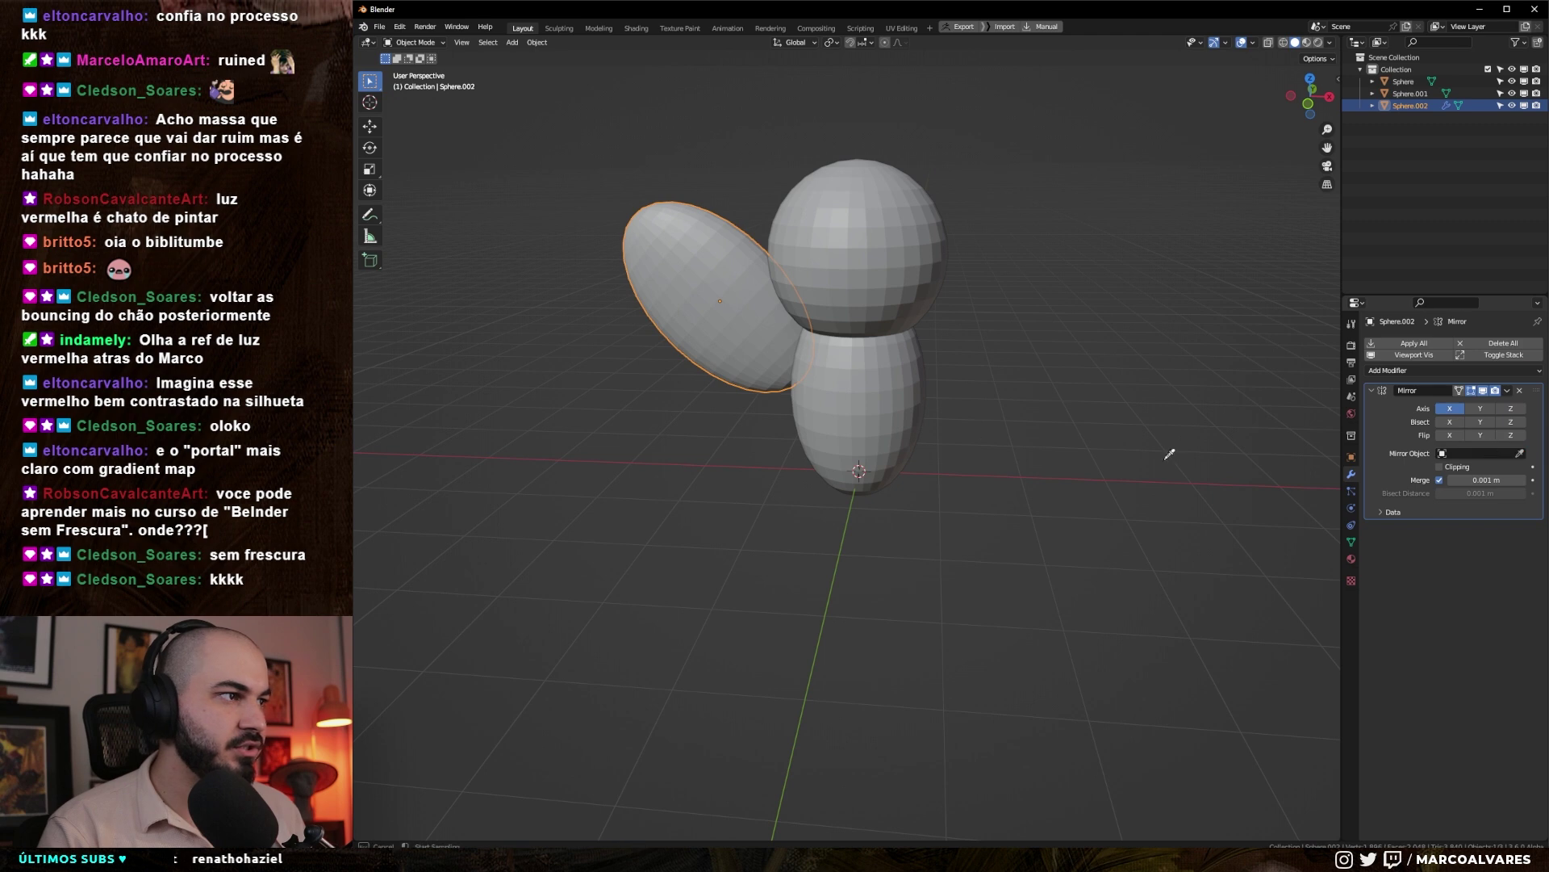
left_click(863, 359)
left_click(930, 494)
left_click_drag(931, 494, 876, 507)
- Duplicate the head sphere downward along Z and shrink the copy to about half size for the cat's head
left_click(877, 227)
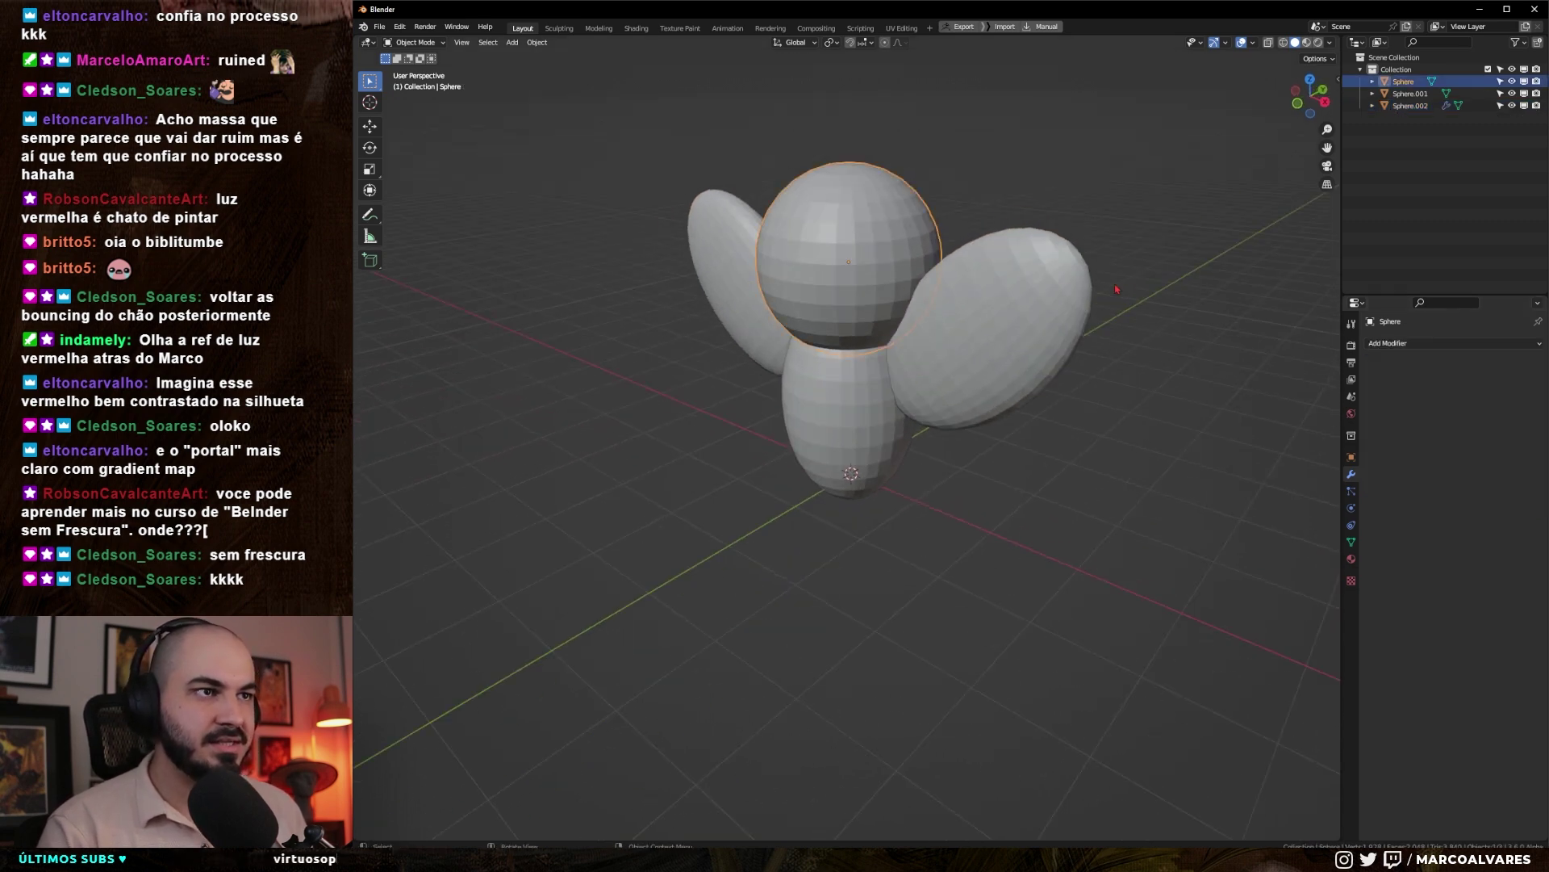
key("shift+d")
key("z")
left_click(1117, 351)
key("s")
left_click(972, 355)
- Position the cat's head sphere in front of the figure and off to one side, moving it along Y and X
key("g")
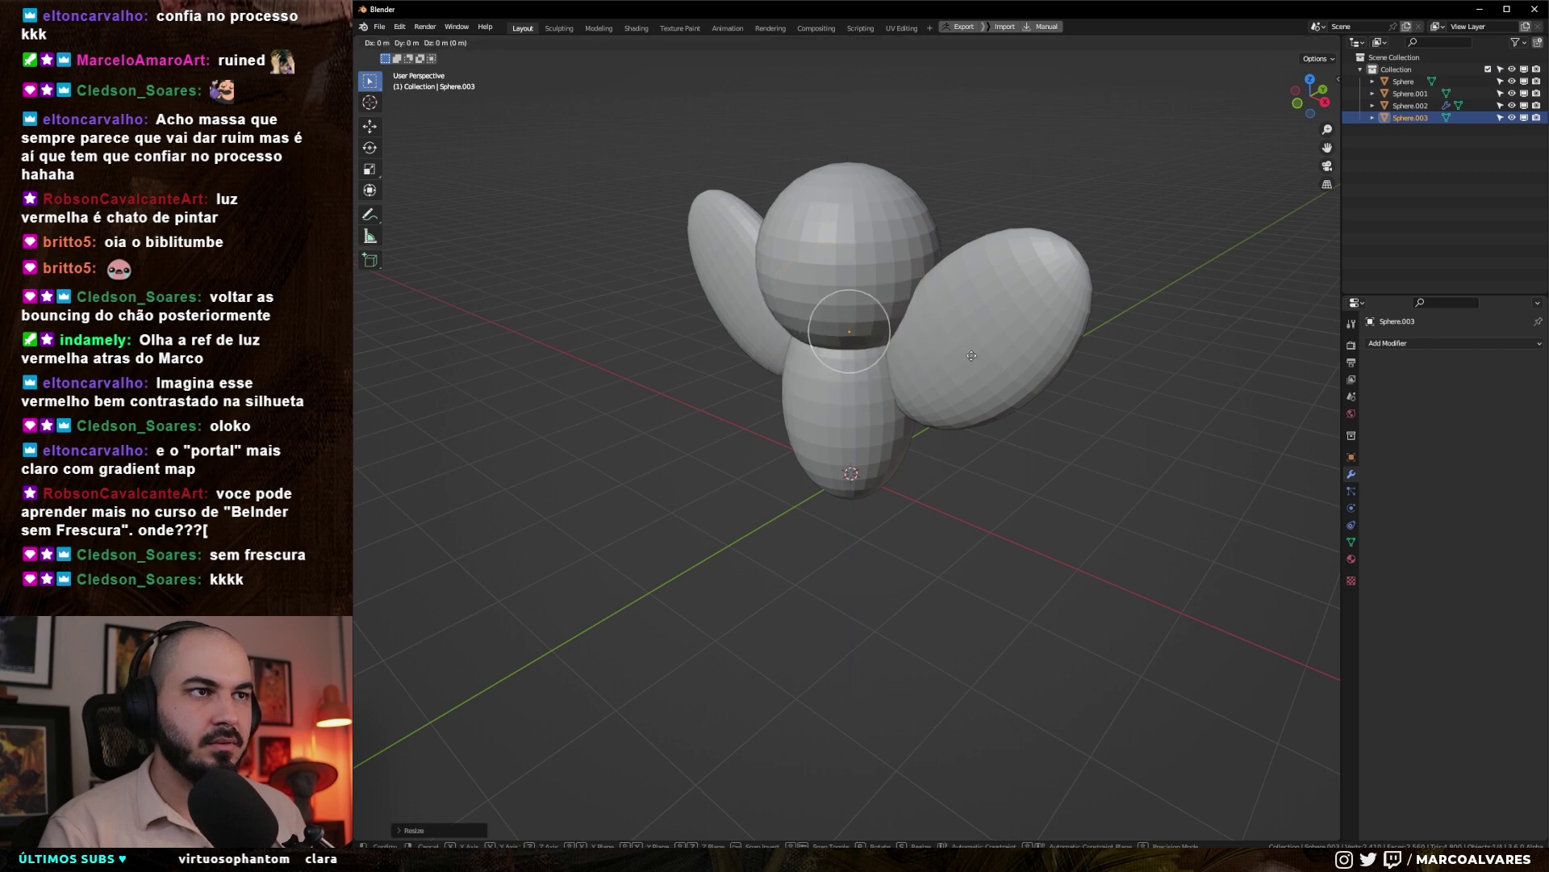
key("y")
left_click(924, 387)
left_click_drag(924, 387, 978, 415)
key("g")
key("x")
left_click(884, 424)
key("g")
key("y")
left_click(884, 436)
- Duplicate the cat's head sphere along X to the front of the figure's body
left_click_drag(884, 436, 889, 375)
key("shift+d")
key("z")
key("x")
left_click(973, 389)
- Stretch the duplicated sphere along X and rescale it along Z to form the cat's body
key("s")
key("x")
left_click(1154, 379)
key("s")
key("z")
left_click(1081, 387)
left_click(960, 476)
- Duplicate the cat's head sphere downward along Z and shrink the copy for the figure's hand
left_click_drag(807, 517, 847, 484)
left_click(721, 321)
left_click_drag(750, 322, 839, 395)
key("shift+d")
key("z")
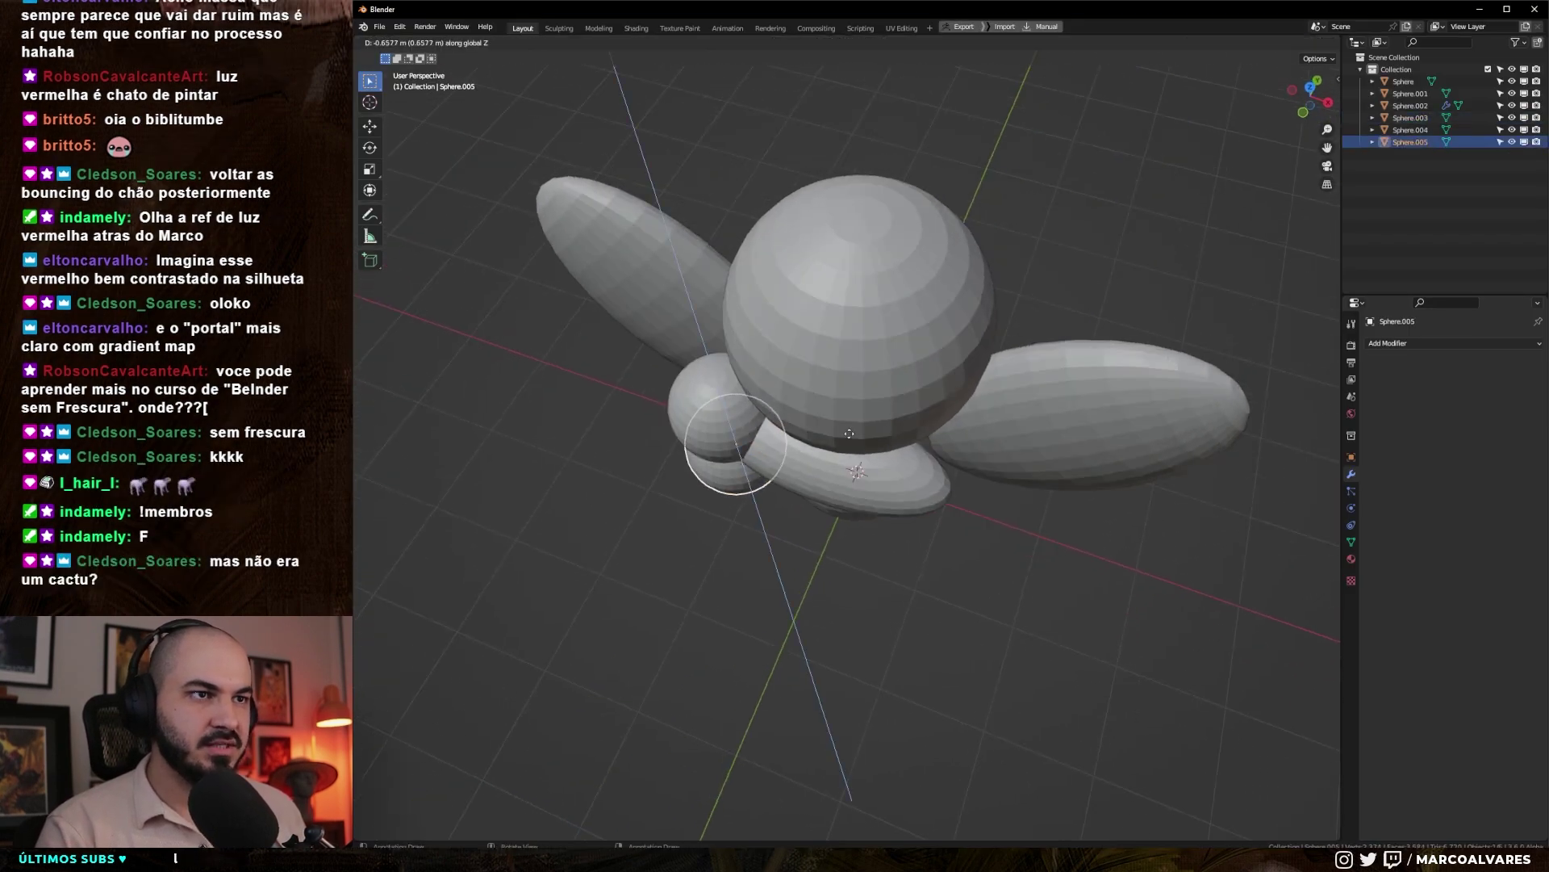
left_click(849, 433)
key("s")
left_click(812, 462)
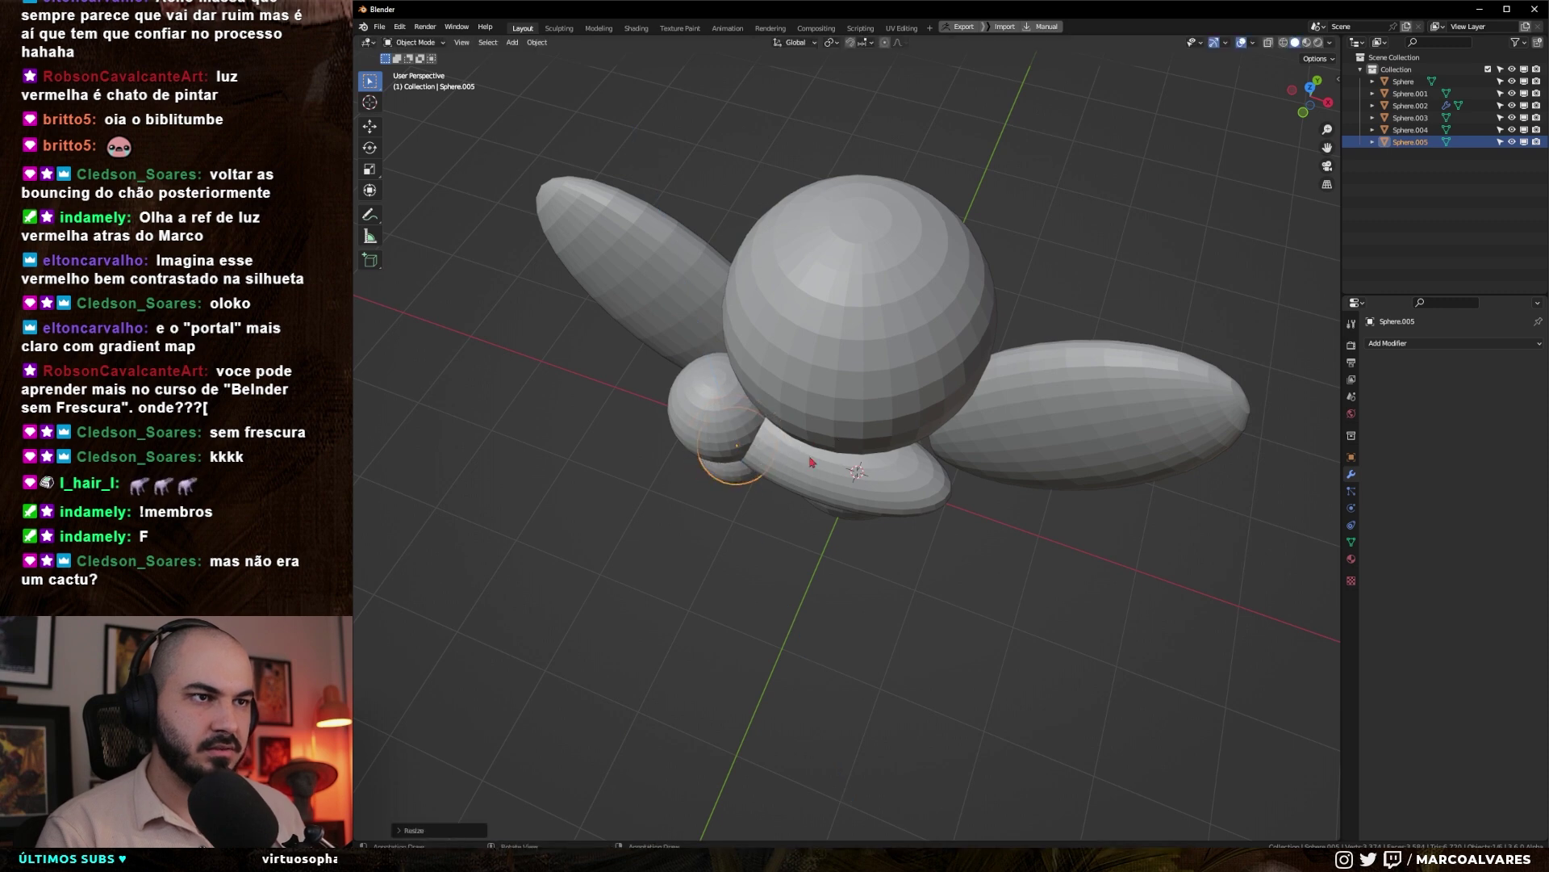
- Stretch the hand sphere along Y and rotate it around its local X axis to form an arm under the cat
left_click_drag(811, 462, 817, 413)
key("s")
key("y")
left_click(914, 440)
key("r")
key("x")
key("x")
left_click(930, 233)
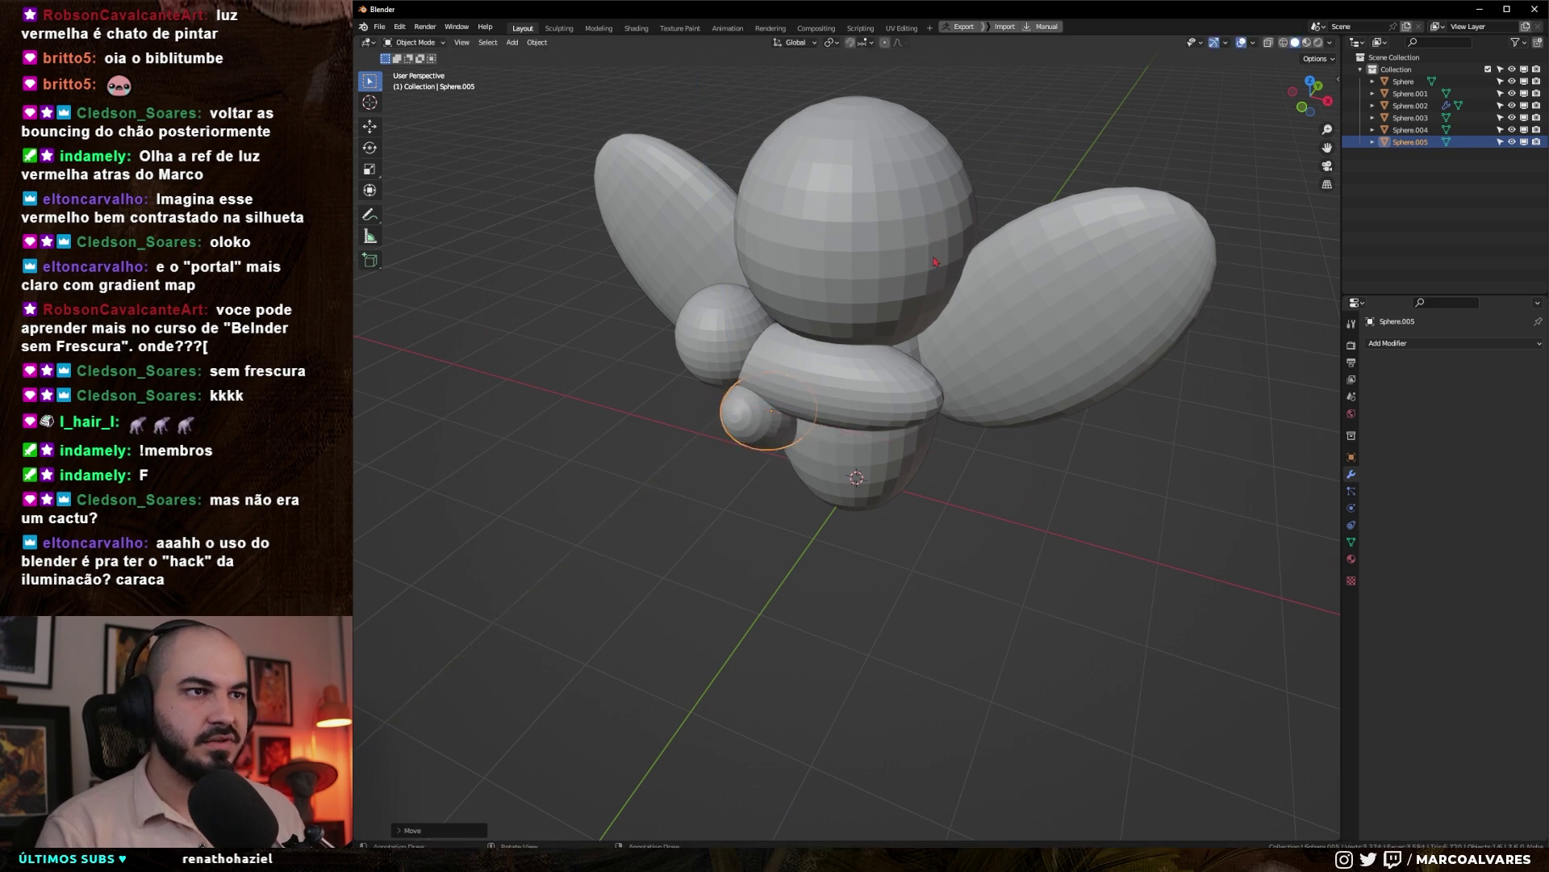
- Adjust the arm's height along Z and duplicate it about 1.1 m along X for the other arm
left_click_drag(916, 314, 961, 290)
key("g")
key("z")
left_click(971, 332)
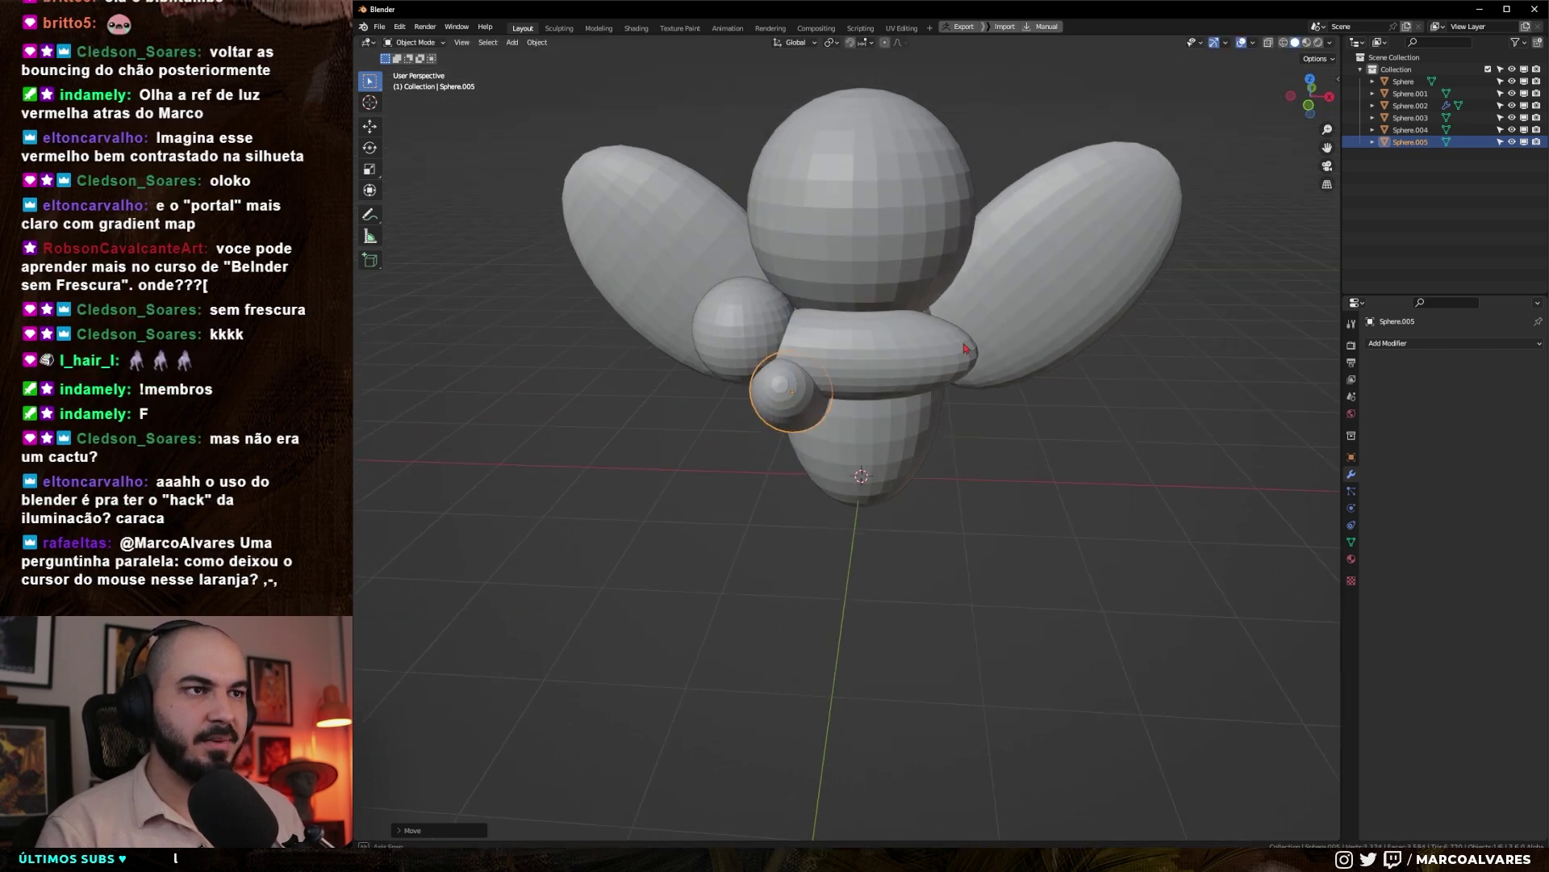
key("shift+d")
key("x")
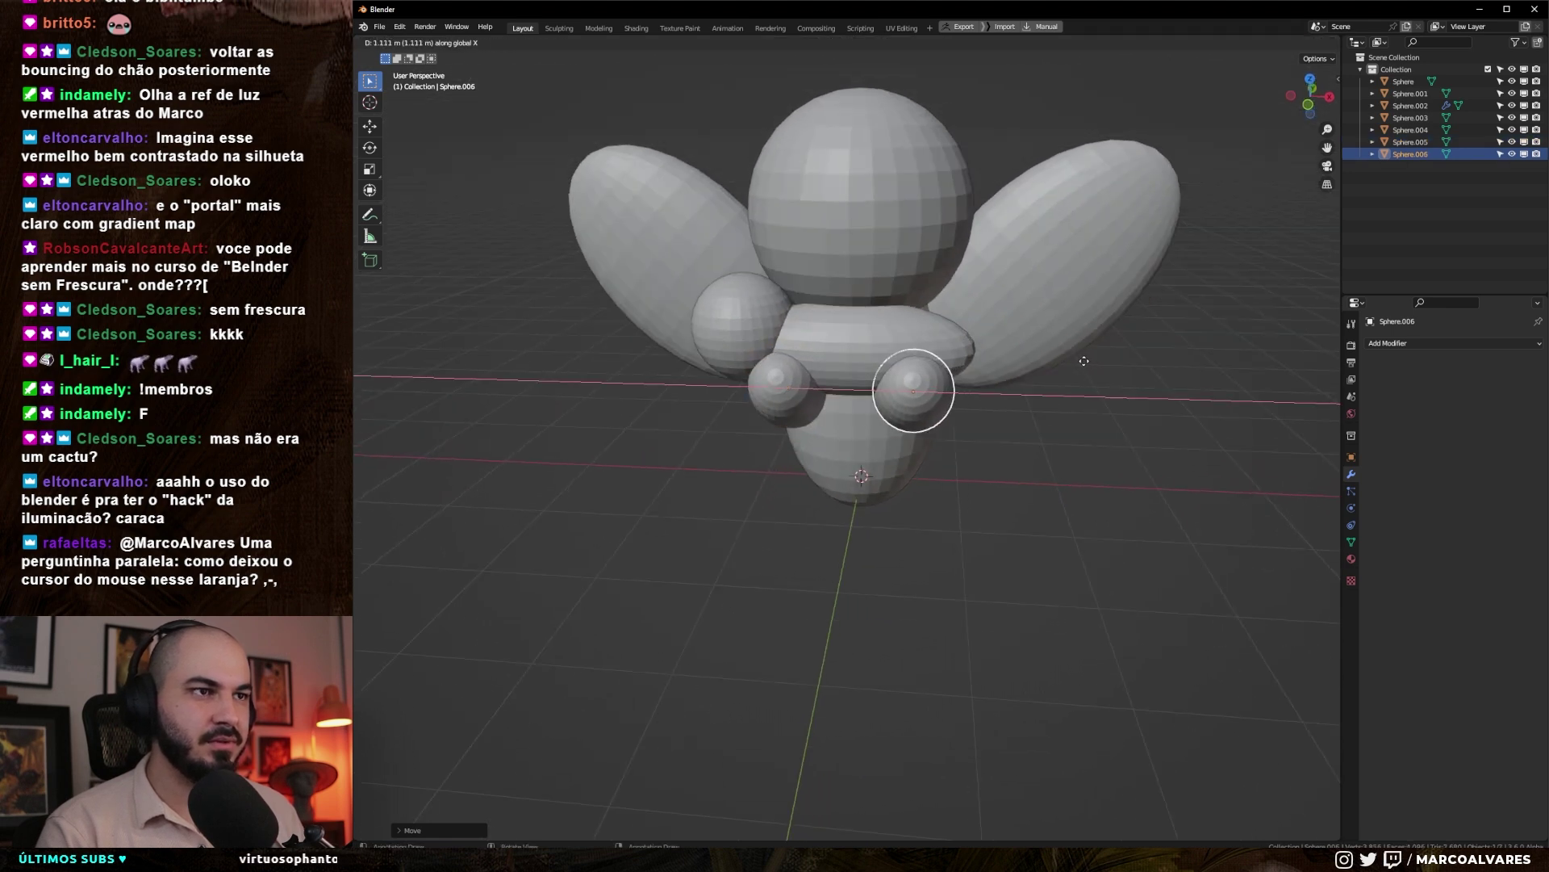
left_click(1082, 360)
- Add a plane beneath the figure and scale it up as a large floor
key("s")
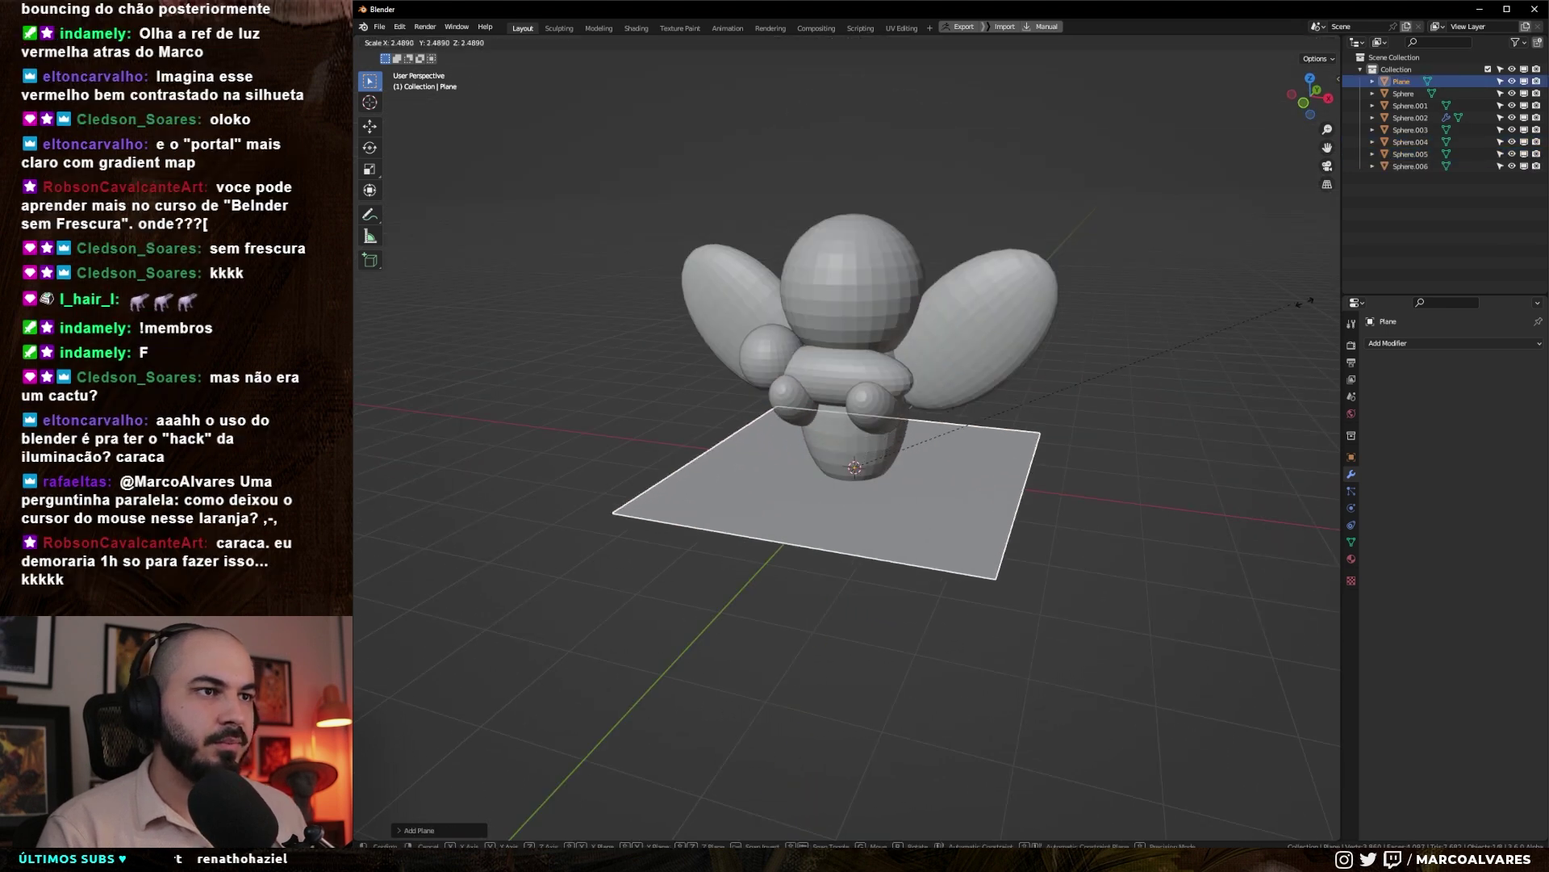
left_click(1076, 748)
scroll(1075, 747, "down", 3)
- Duplicate the floor plane backward along Y and rotate the copy 90 degrees around X as a back wall
key("shift+d")
key("y")
left_click(928, 517)
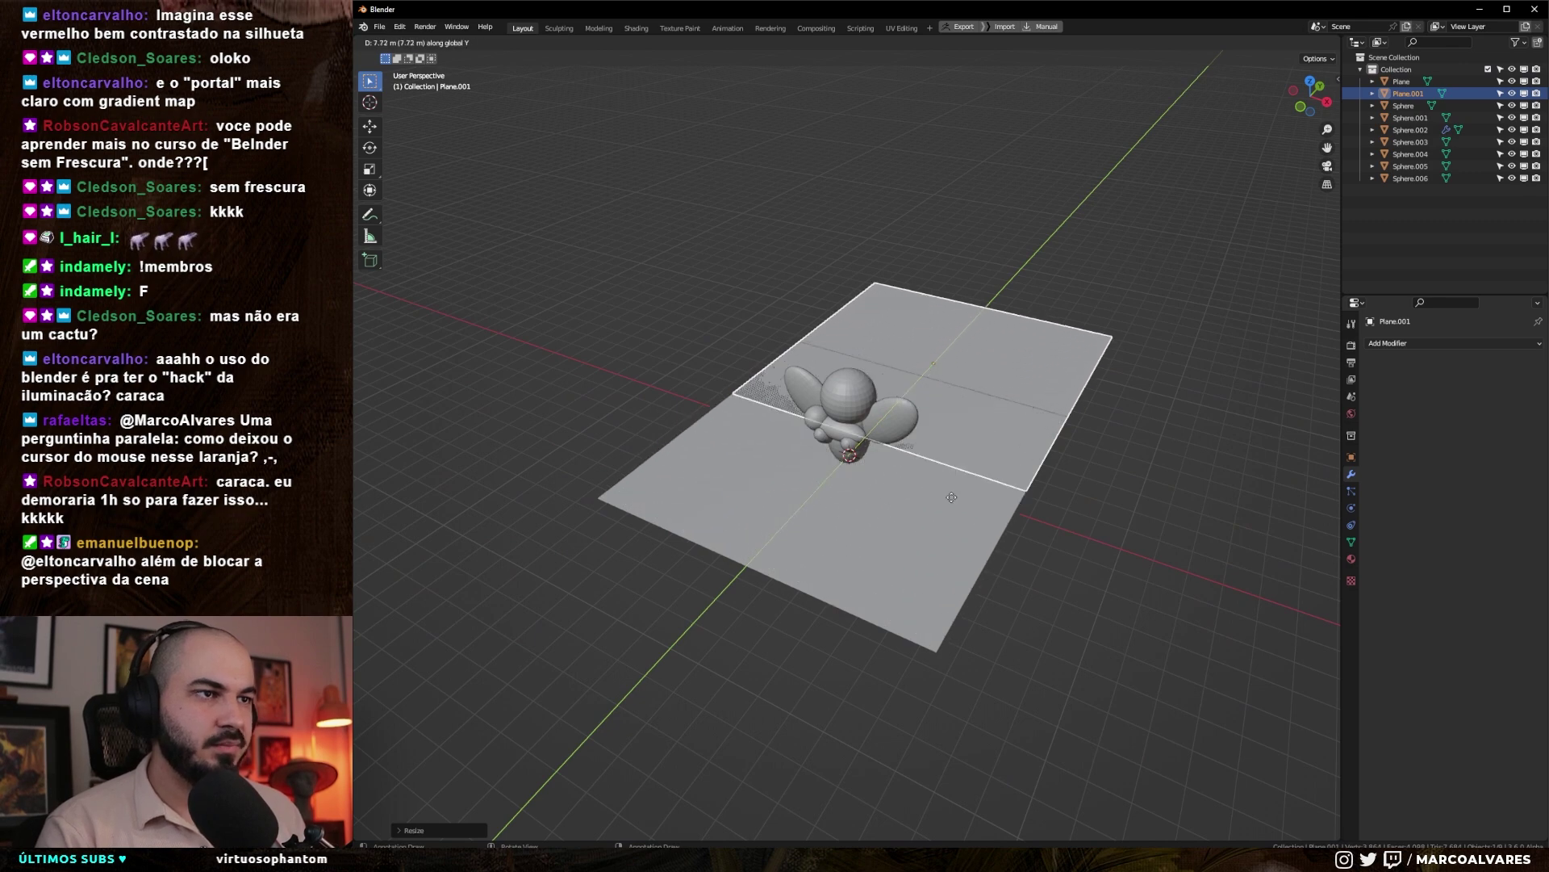
type("rx90")
key("Return")
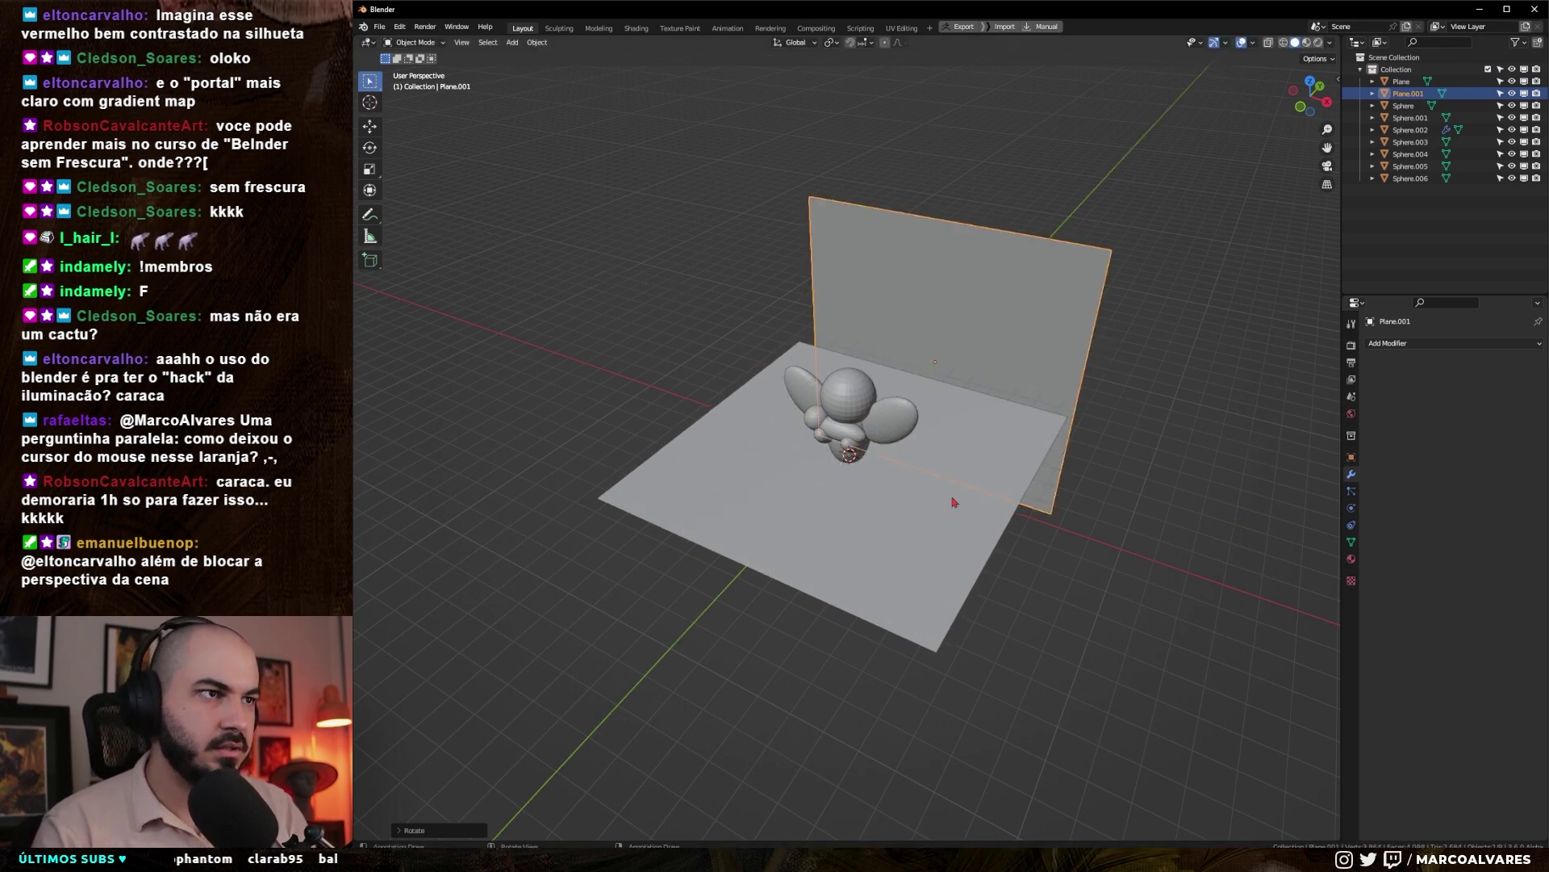
- Raise the back wall along Z and enlarge it behind the floor
left_click_drag(950, 496, 1130, 427)
key("g")
key("z")
left_click(1136, 419)
key("s")
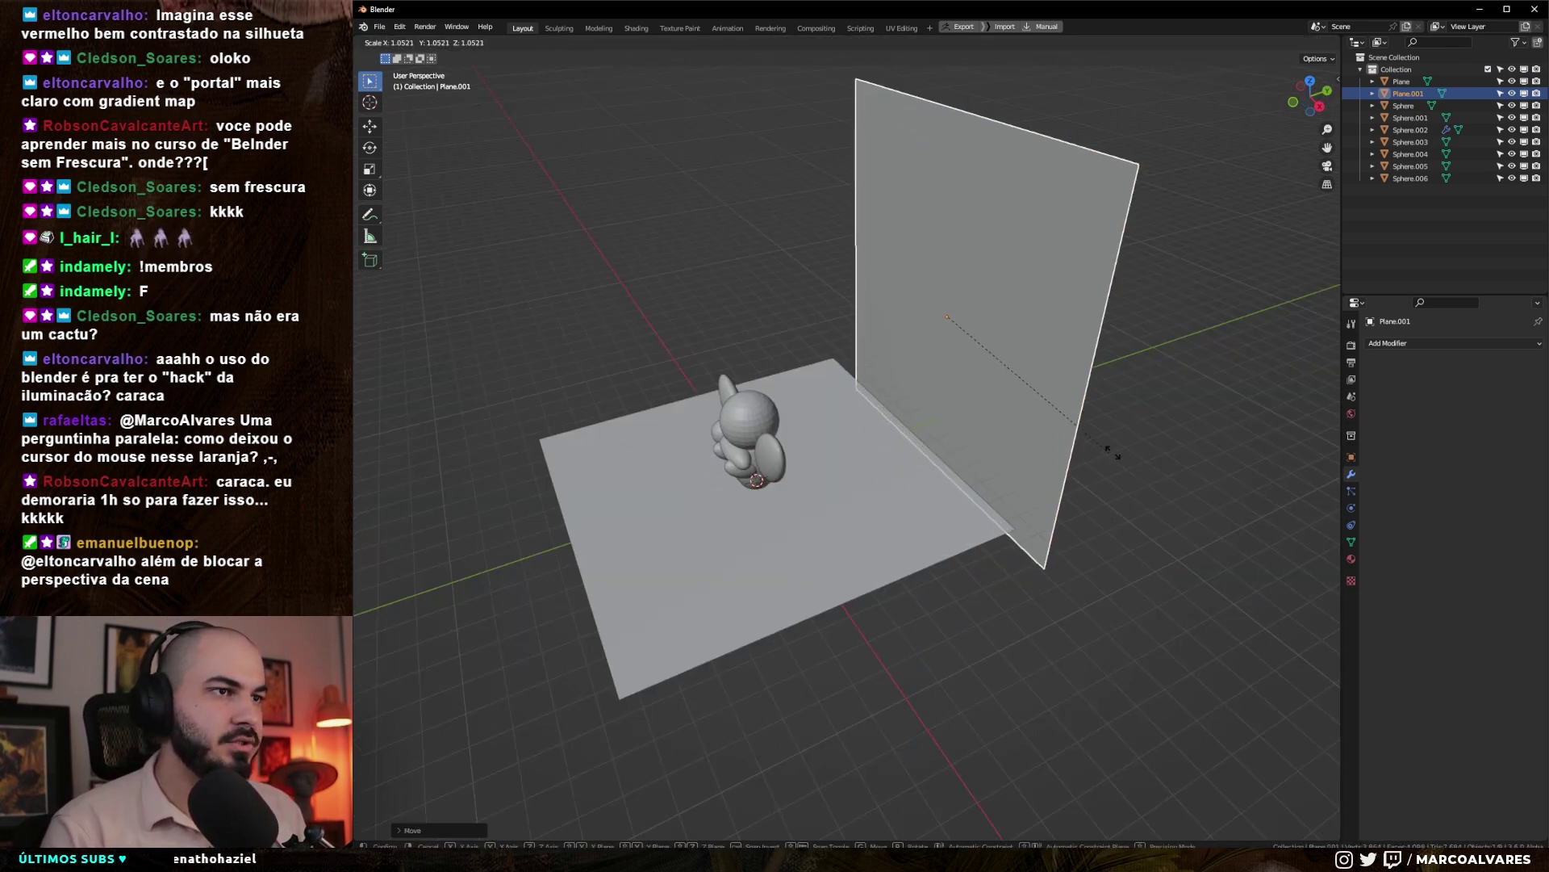
left_click(1166, 484)
left_click(1166, 484)
left_click_drag(1166, 484, 1215, 489)
- Add a cube and scale it into a tall, thin slab for the doorway behind the figure
key("shift+a")
mouse_move(904, 411)
left_click(959, 424)
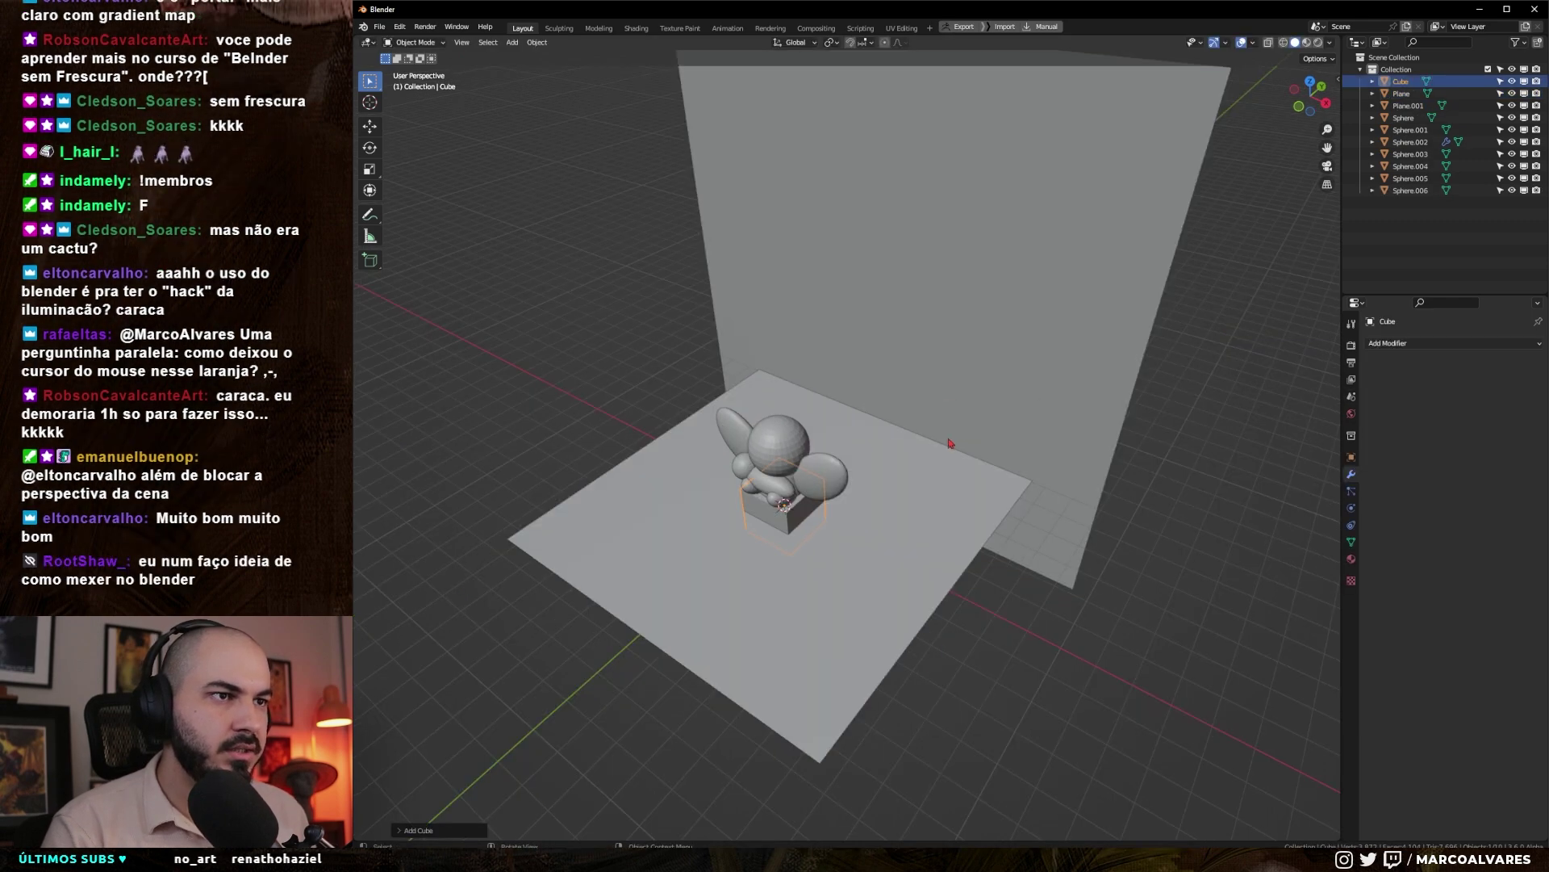
key("s")
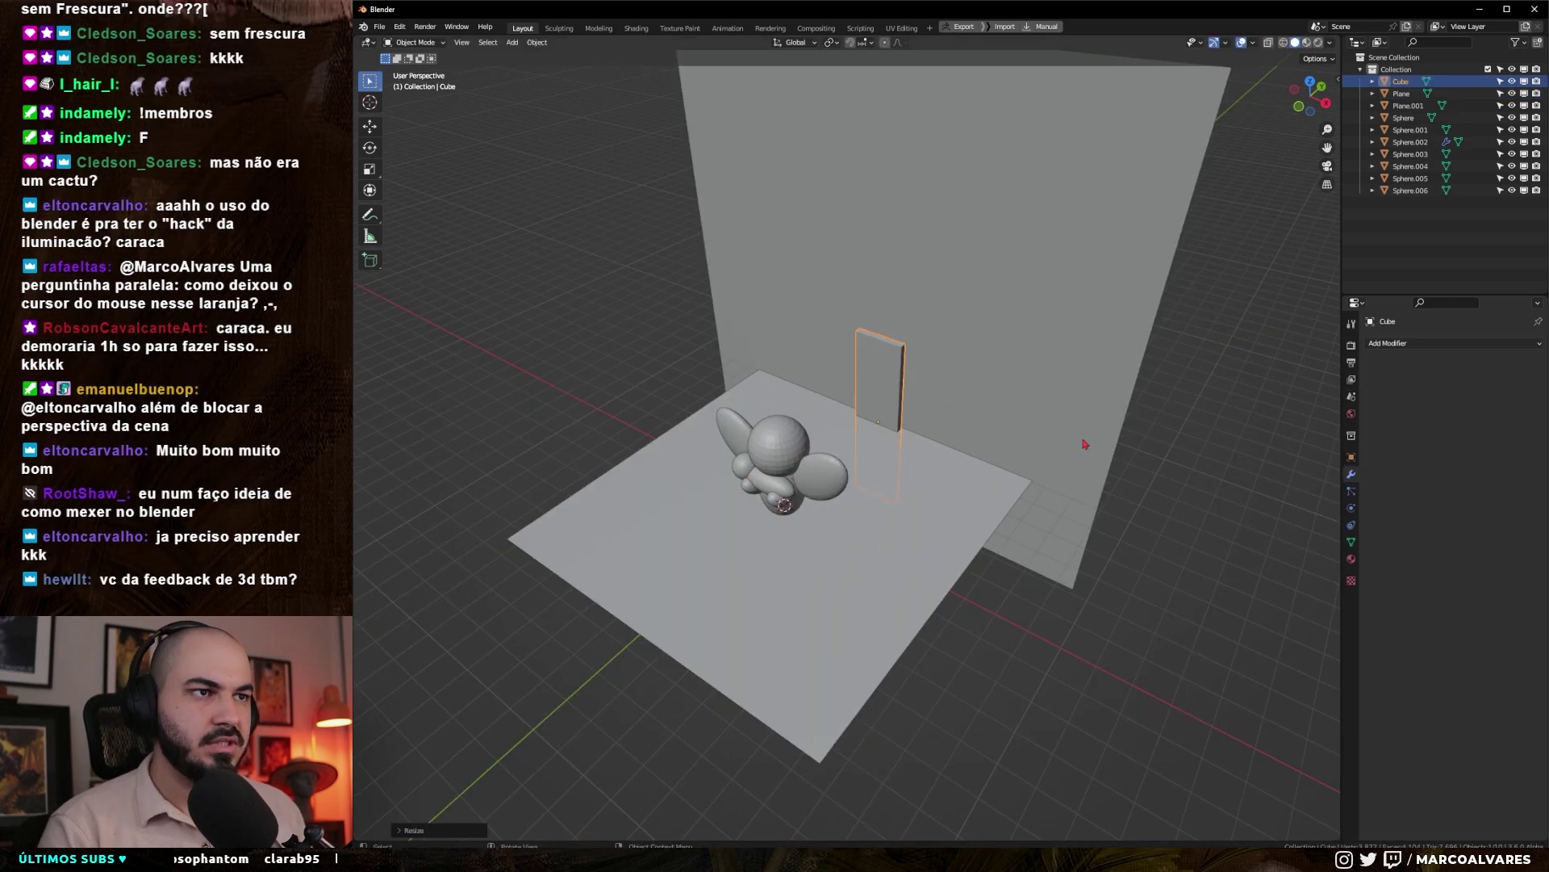
- Move the door slab along Z up in front of the back wall
key("g")
key("z")
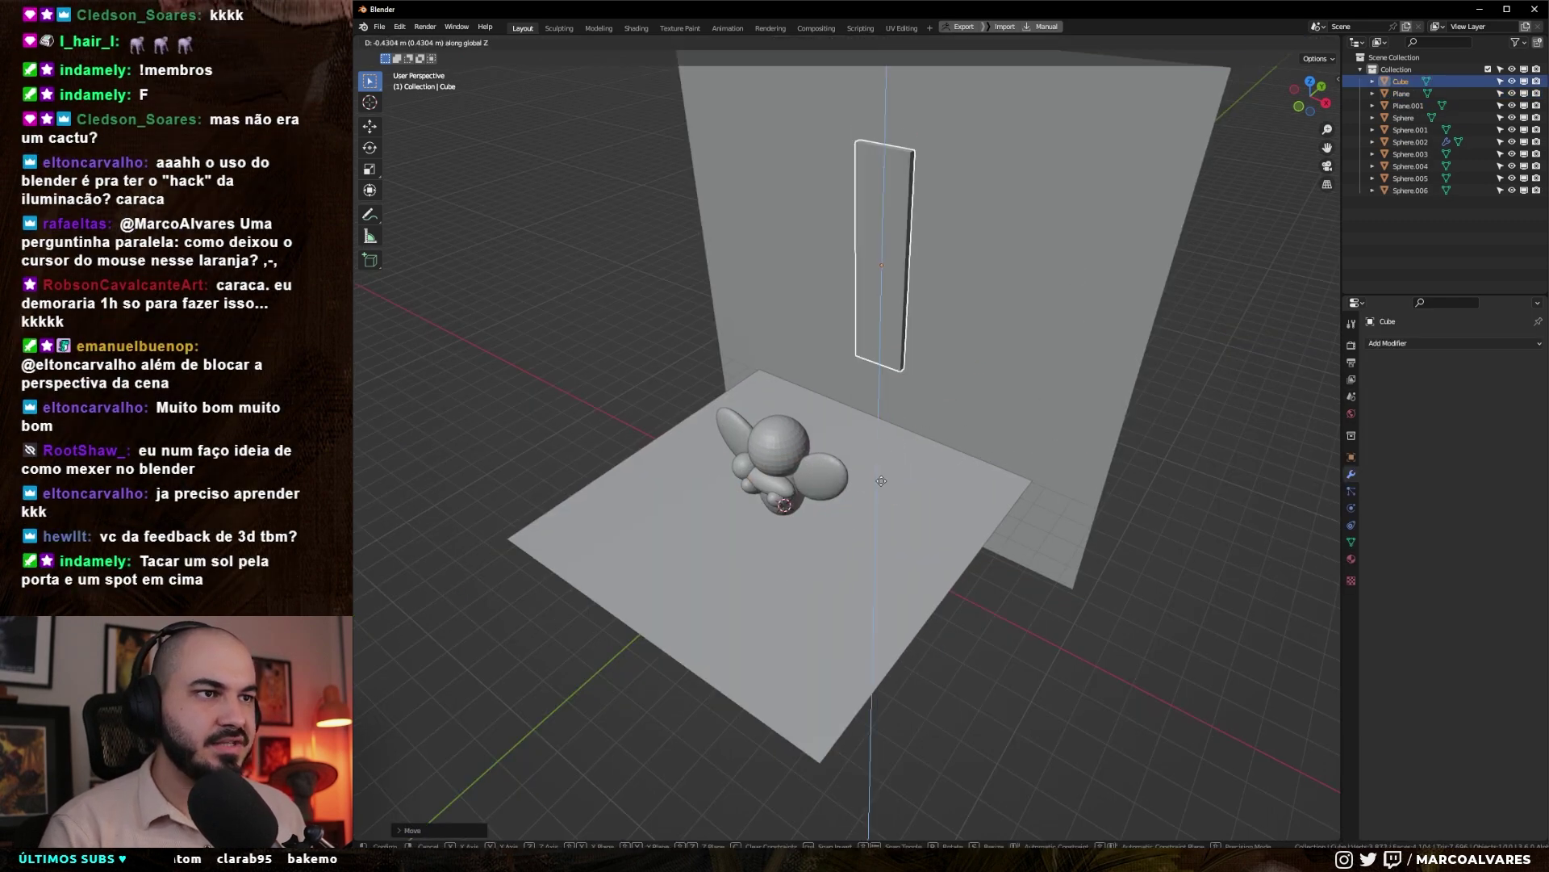
key("Return")
- Change the snap target in the snapping options and lower the door slab along Z toward the floor
left_click(870, 42)
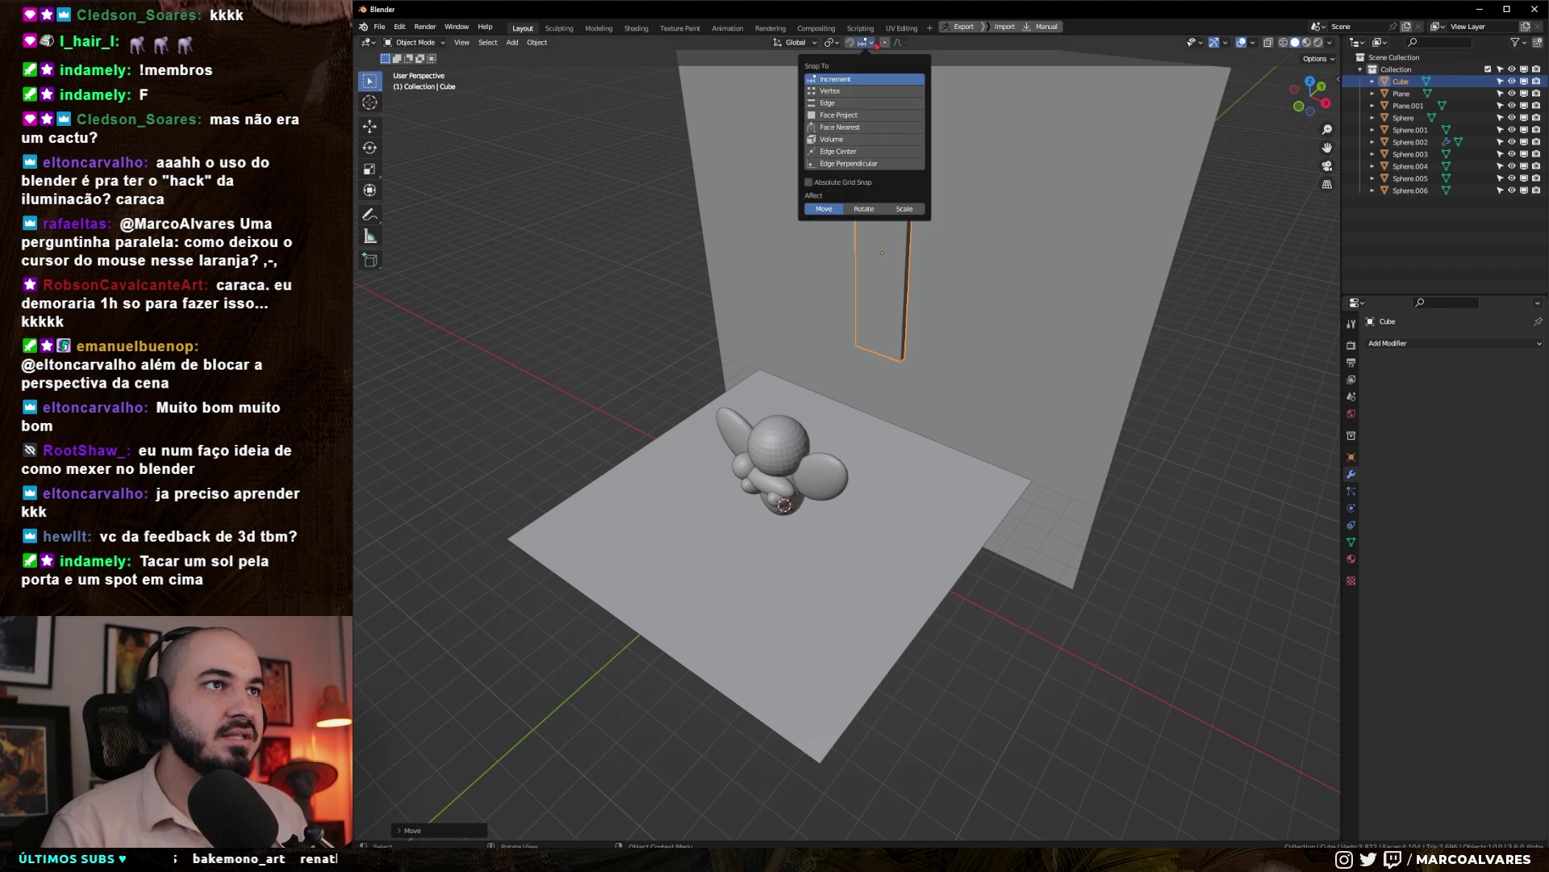
left_click(839, 109)
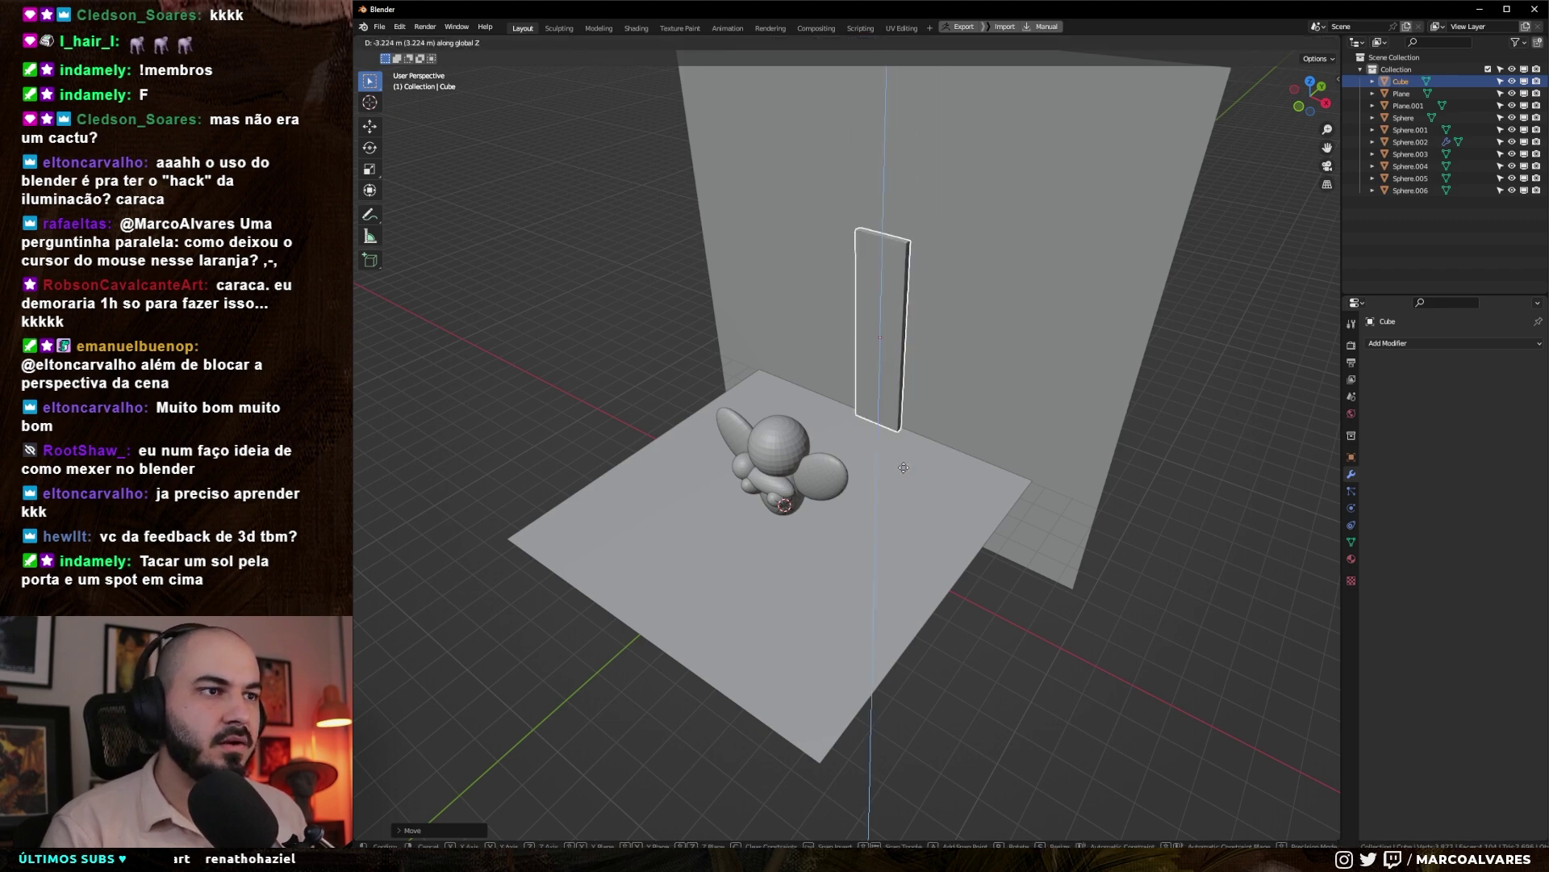
left_click_drag(907, 474, 939, 449)
- Widen the door slab along X to match the proportions of the doorway in the painting
key("s")
key("x")
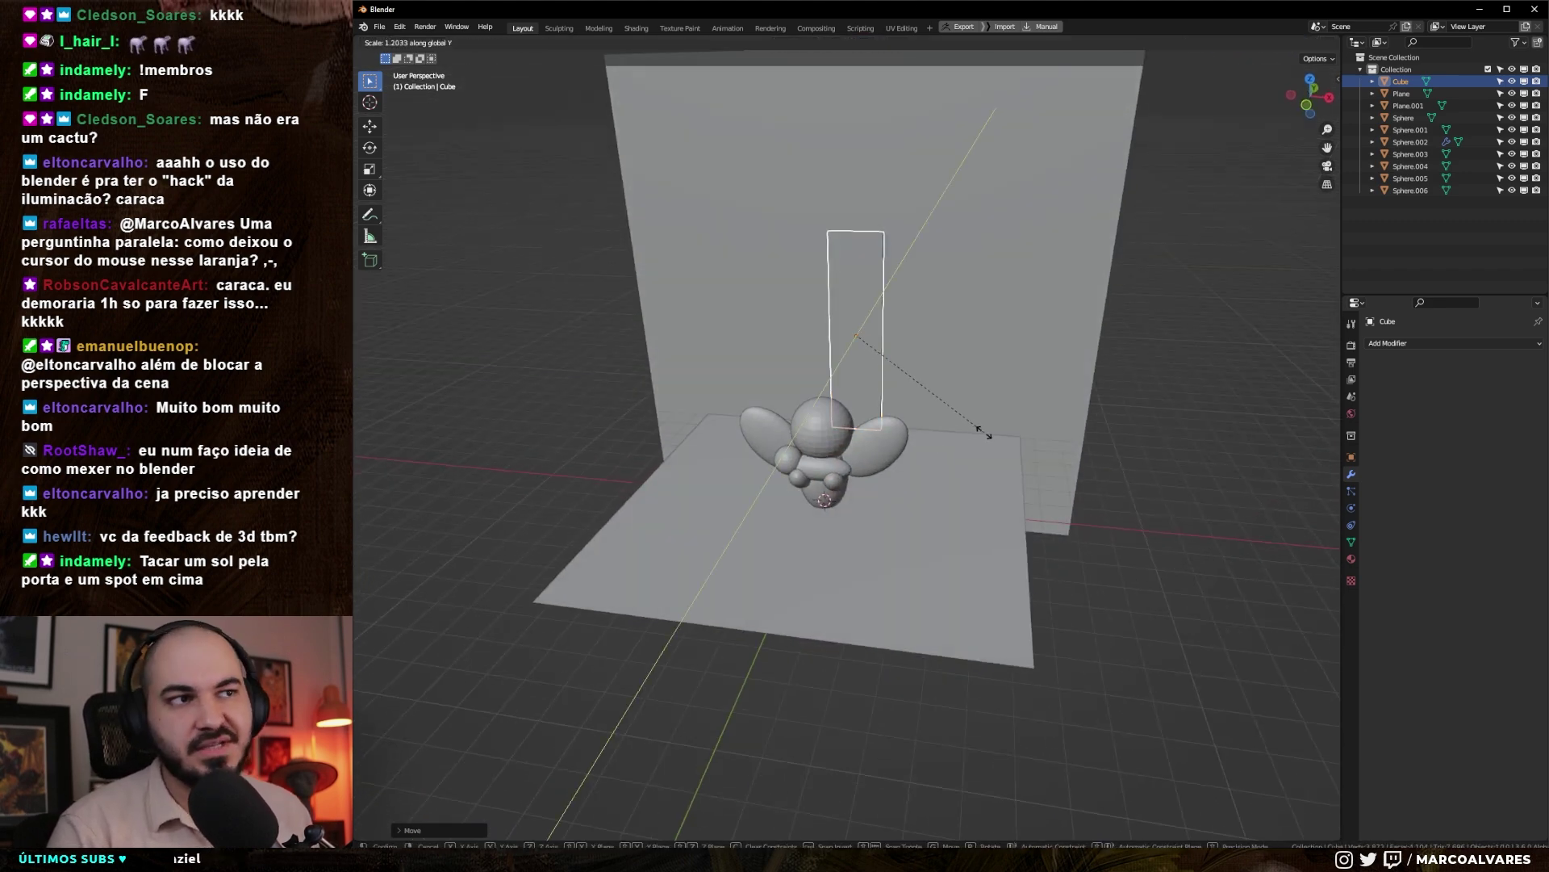
left_click(1087, 436)
left_click_drag(1088, 436, 1074, 492)
key("alt+Tab")
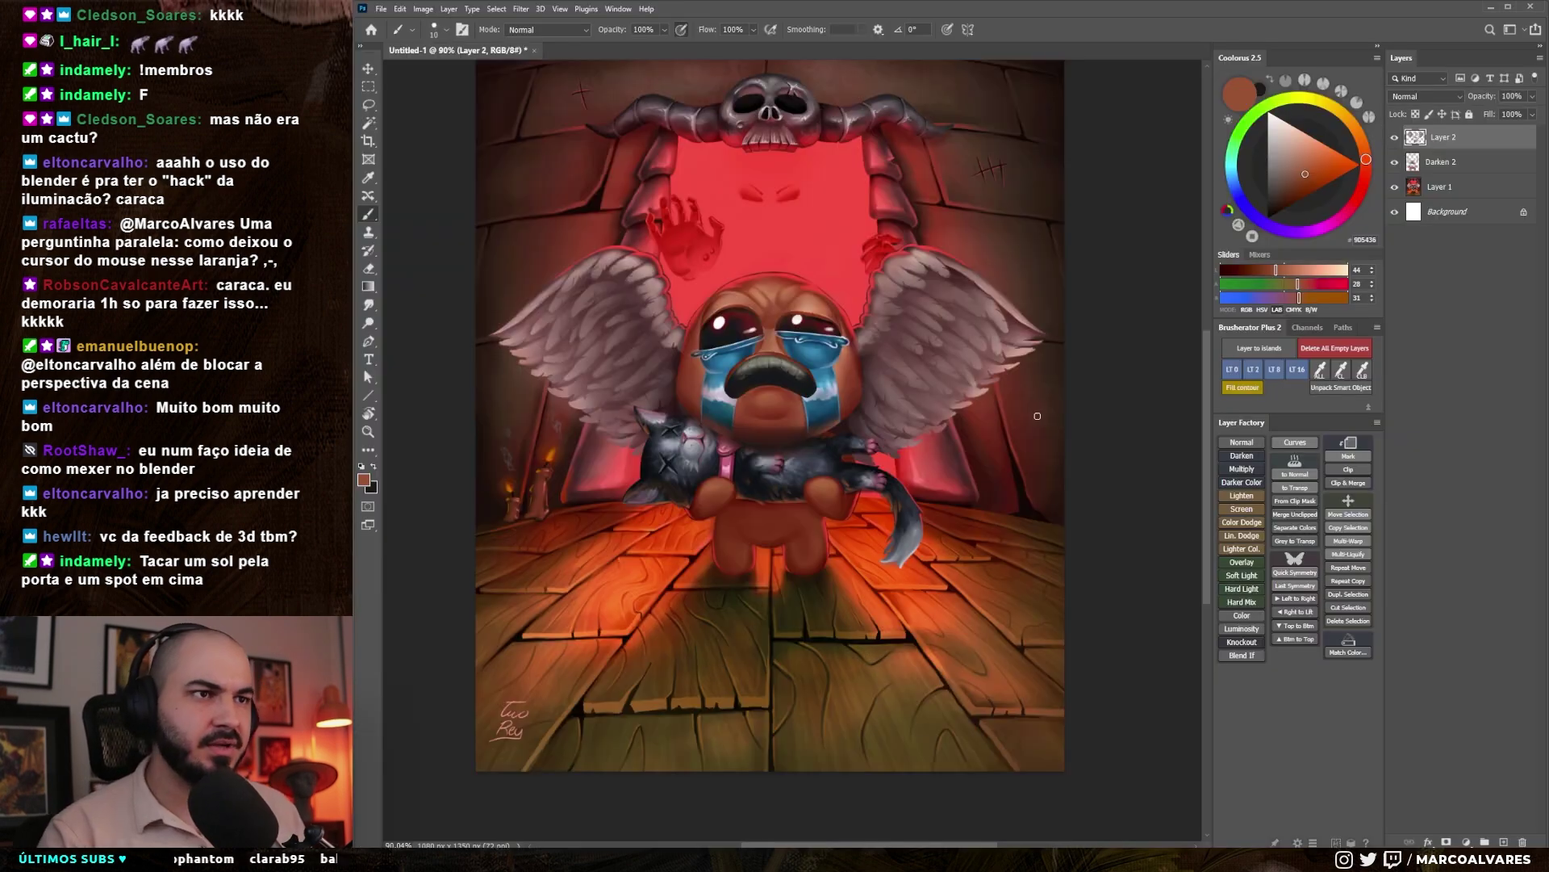
key("alt+Tab")
left_click_drag(931, 563, 955, 468)
key("s")
key("x")
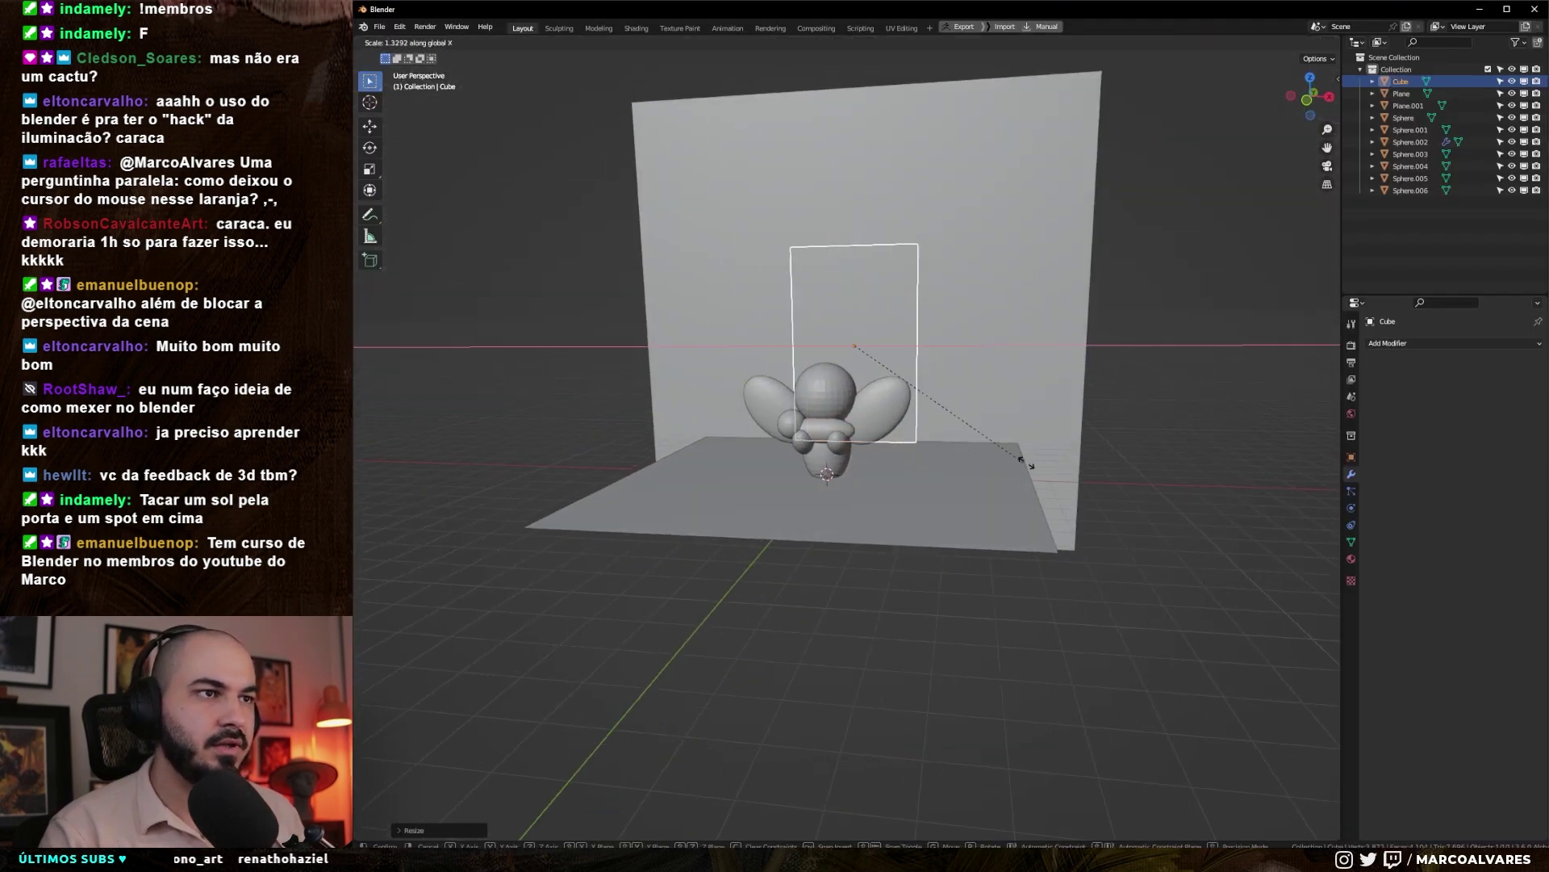
left_click(1057, 463)
left_click_drag(1056, 462, 1018, 497)
- Check the painted doorway and scale the door slab along Z to adjust its height
key("alt+Tab")
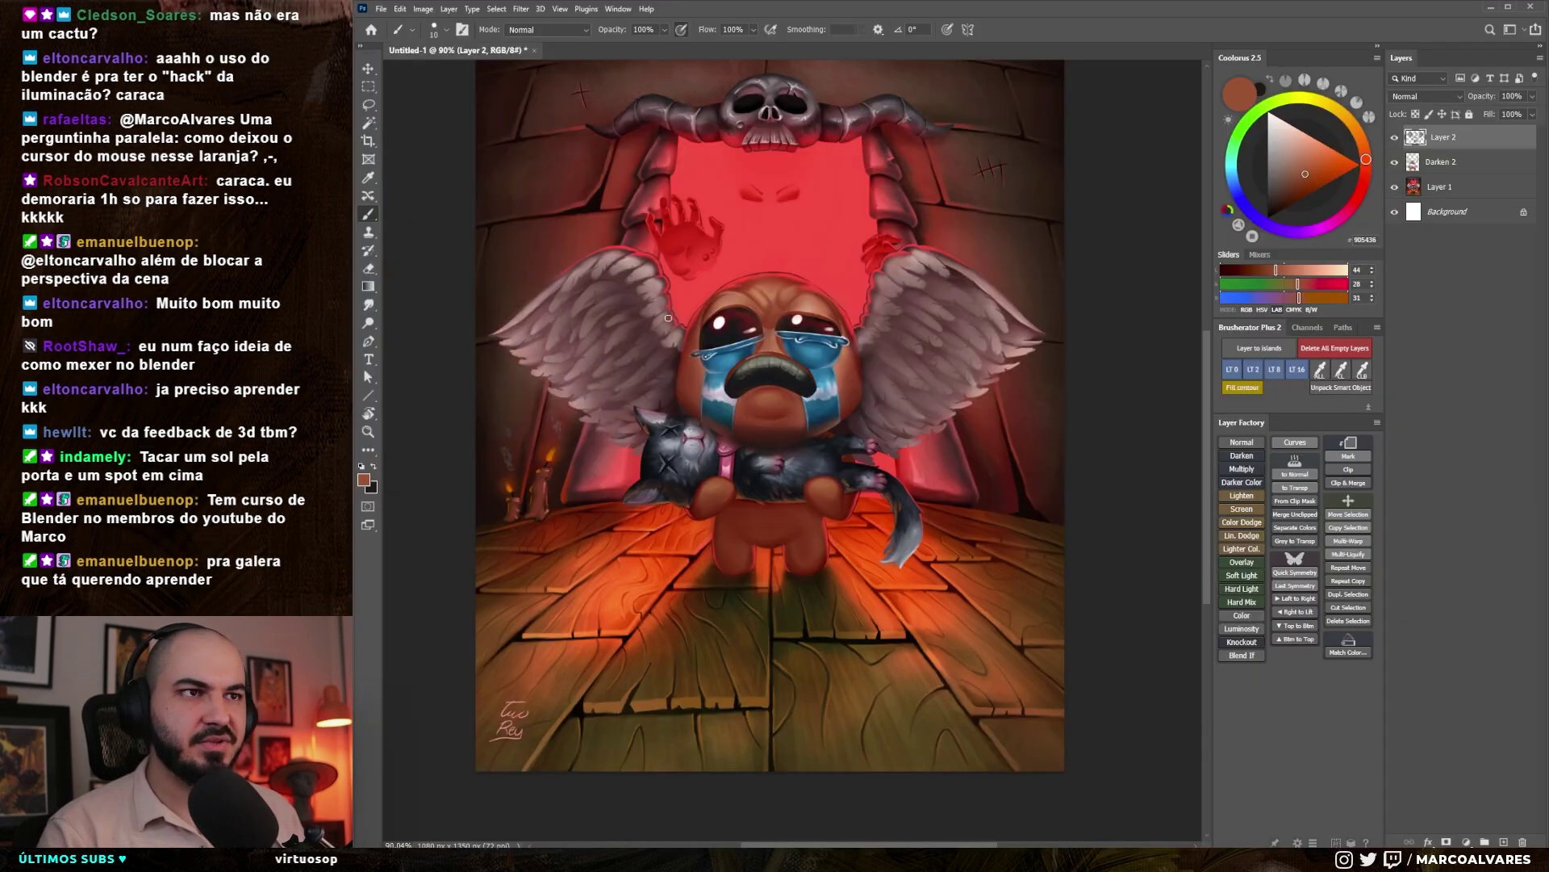
key("alt+Tab")
left_click_drag(955, 539, 909, 479)
key("s")
key("z")
left_click(997, 531)
- Set the door slab material's emission colour to fully bright red
left_click(1351, 558)
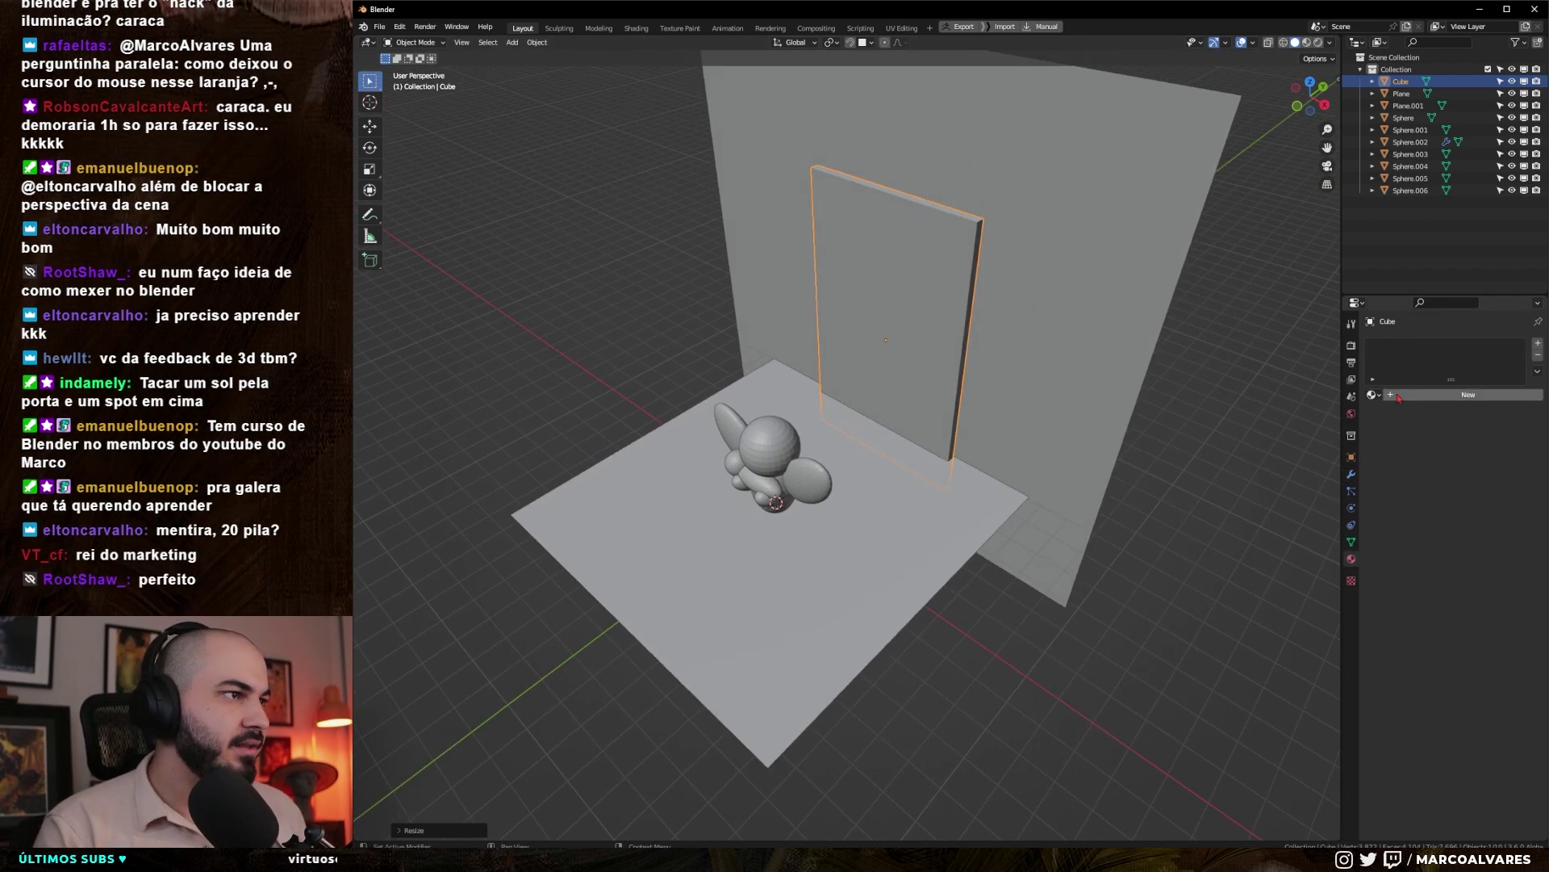
scroll(1401, 395, "down", 6)
left_click(1485, 667)
left_click_drag(1517, 534, 1516, 493)
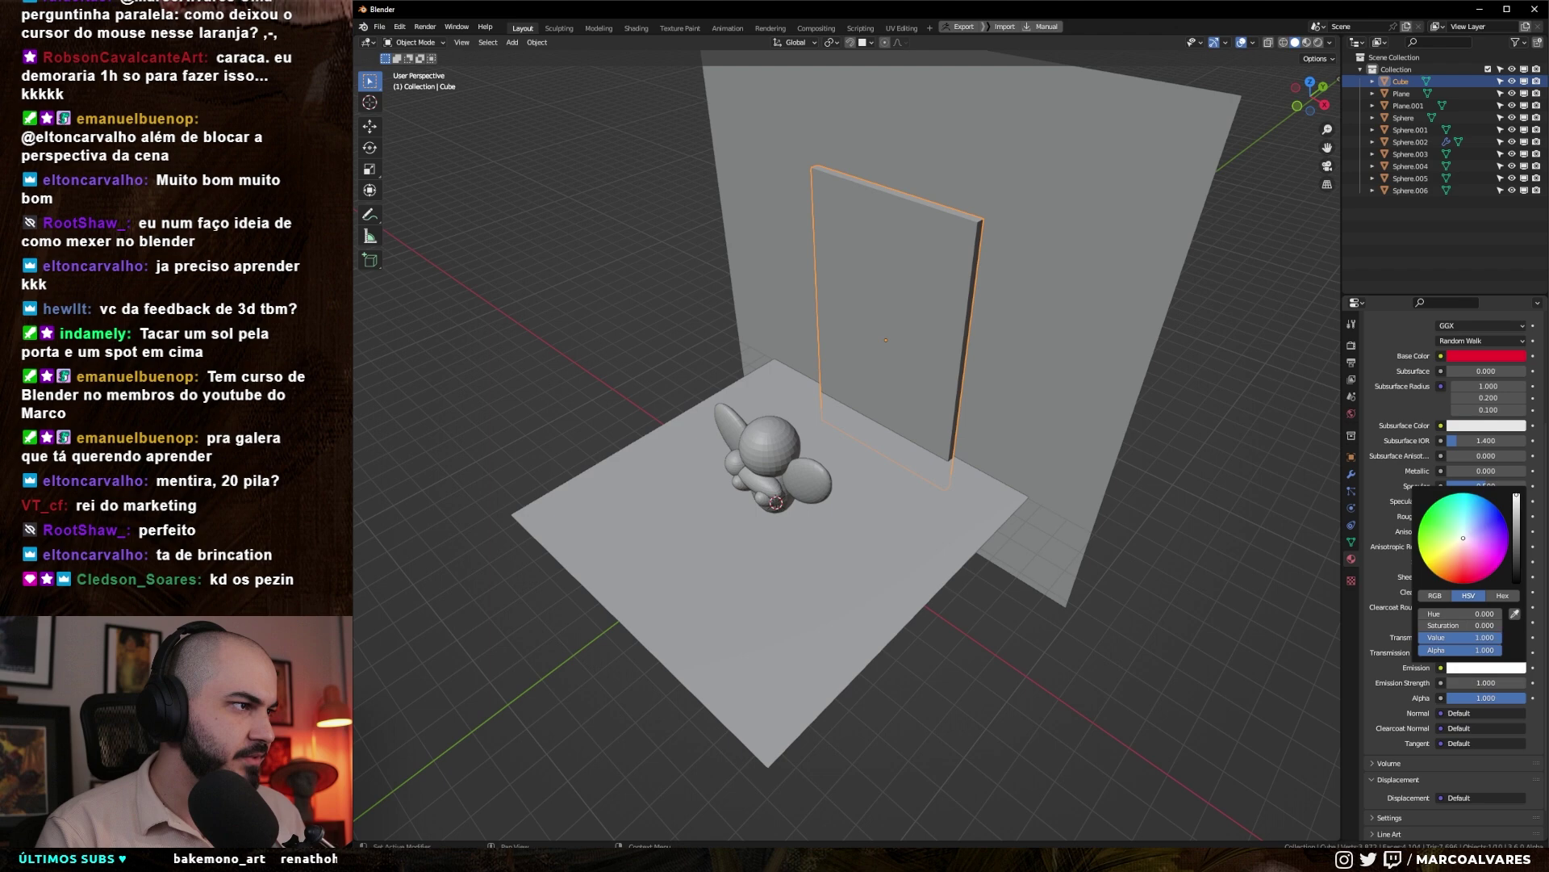
left_click(1464, 582)
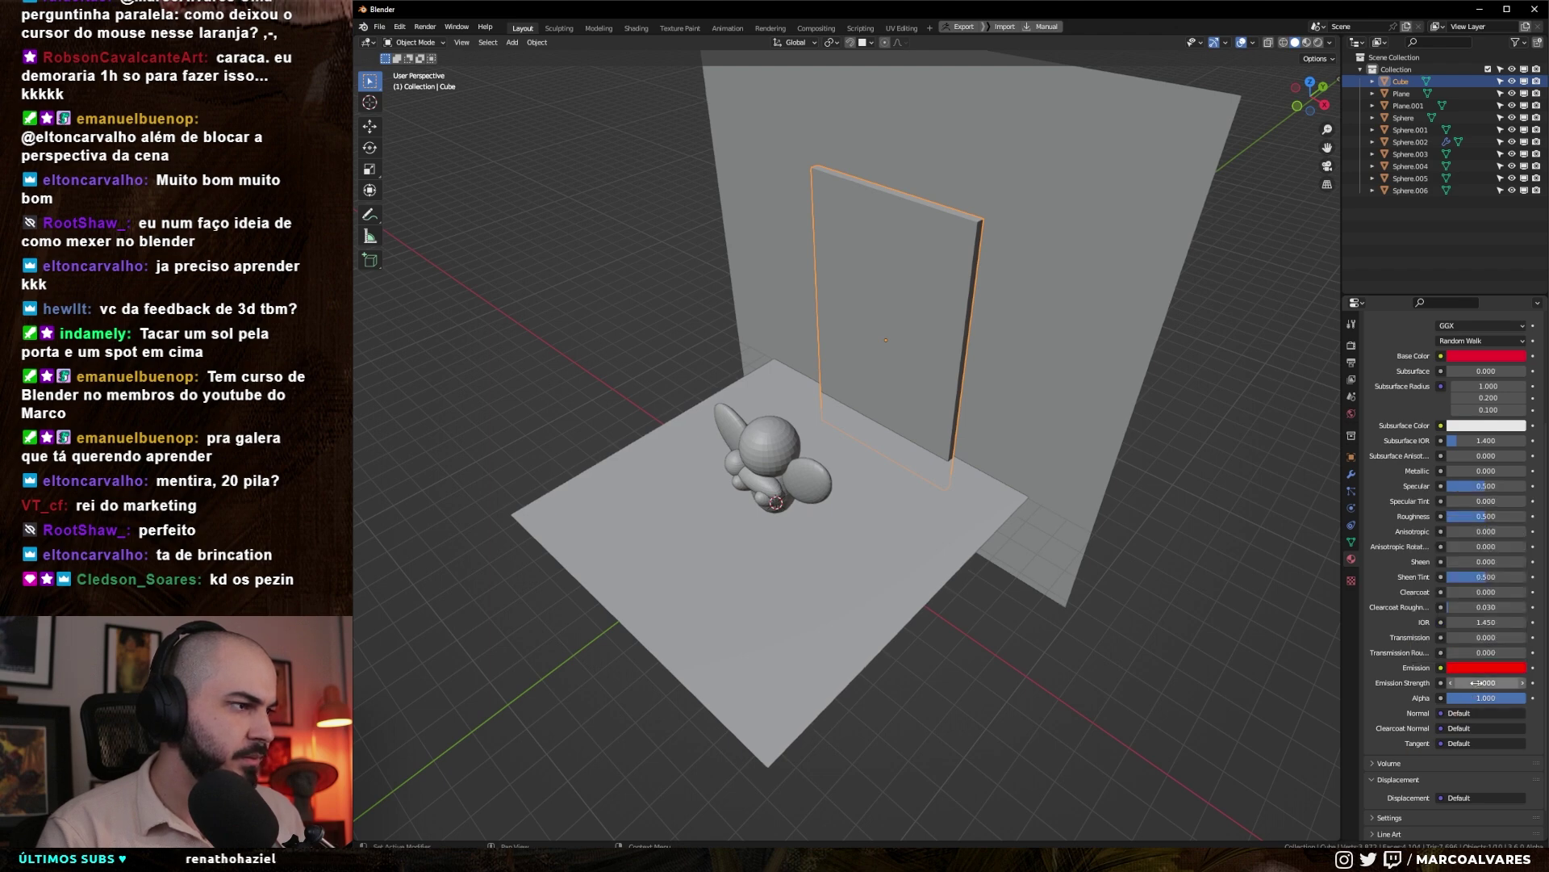
- Select the door slab and back wall together and move them along Y, farther behind the figure
scroll(864, 646, "up", 6)
left_click(901, 379)
left_click(902, 379, "shift")
left_click_drag(1013, 493, 920, 507)
key("g")
key("y")
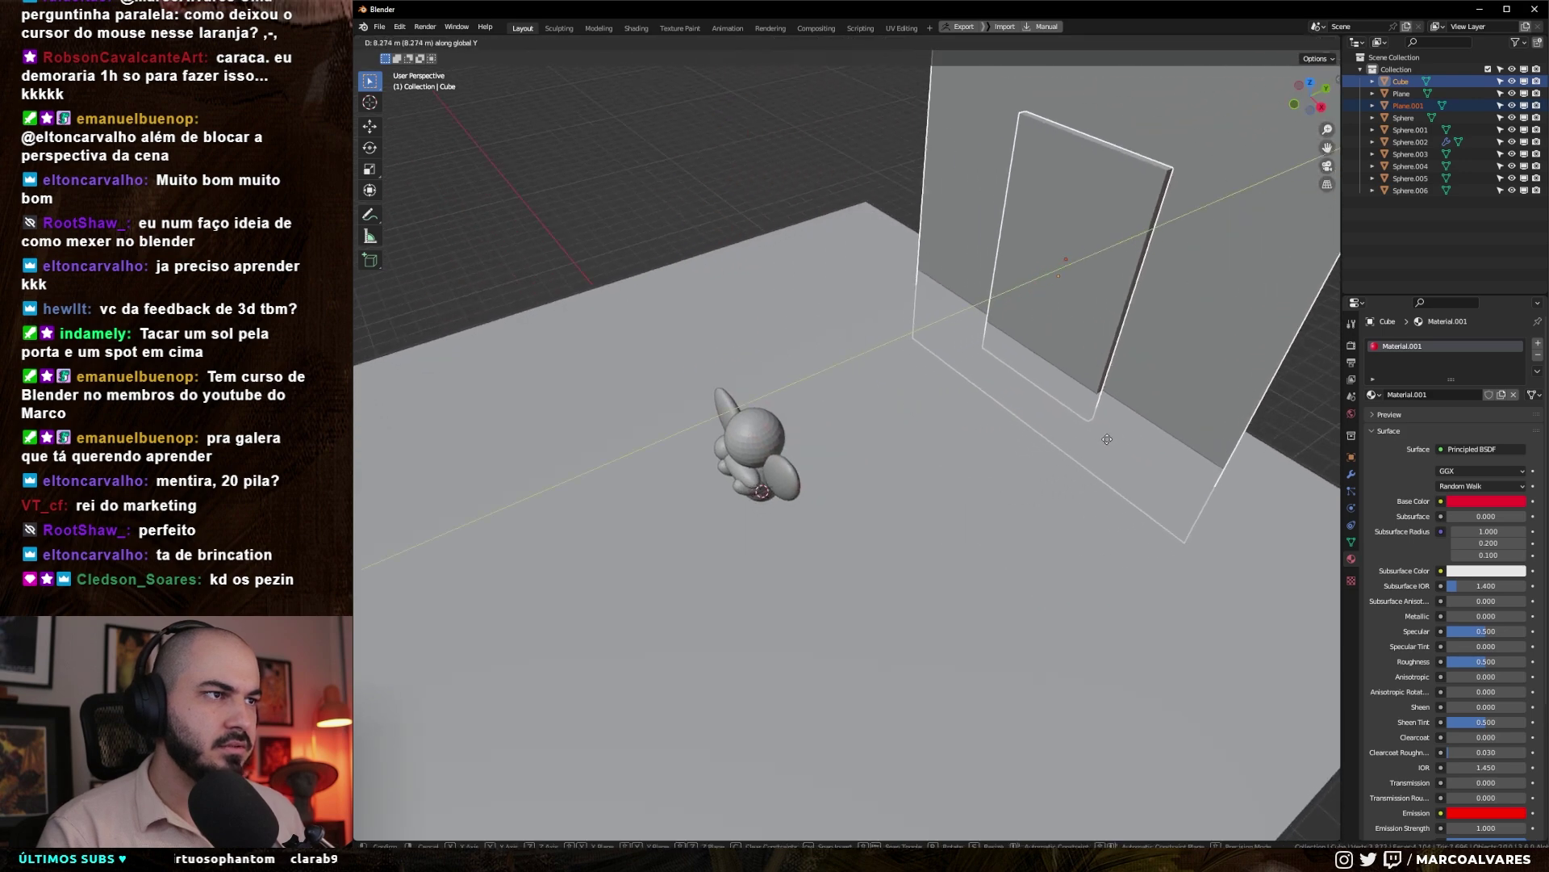
- Add a spot light and raise it along Z high above the figure
key("shift+a")
mouse_move(780, 644)
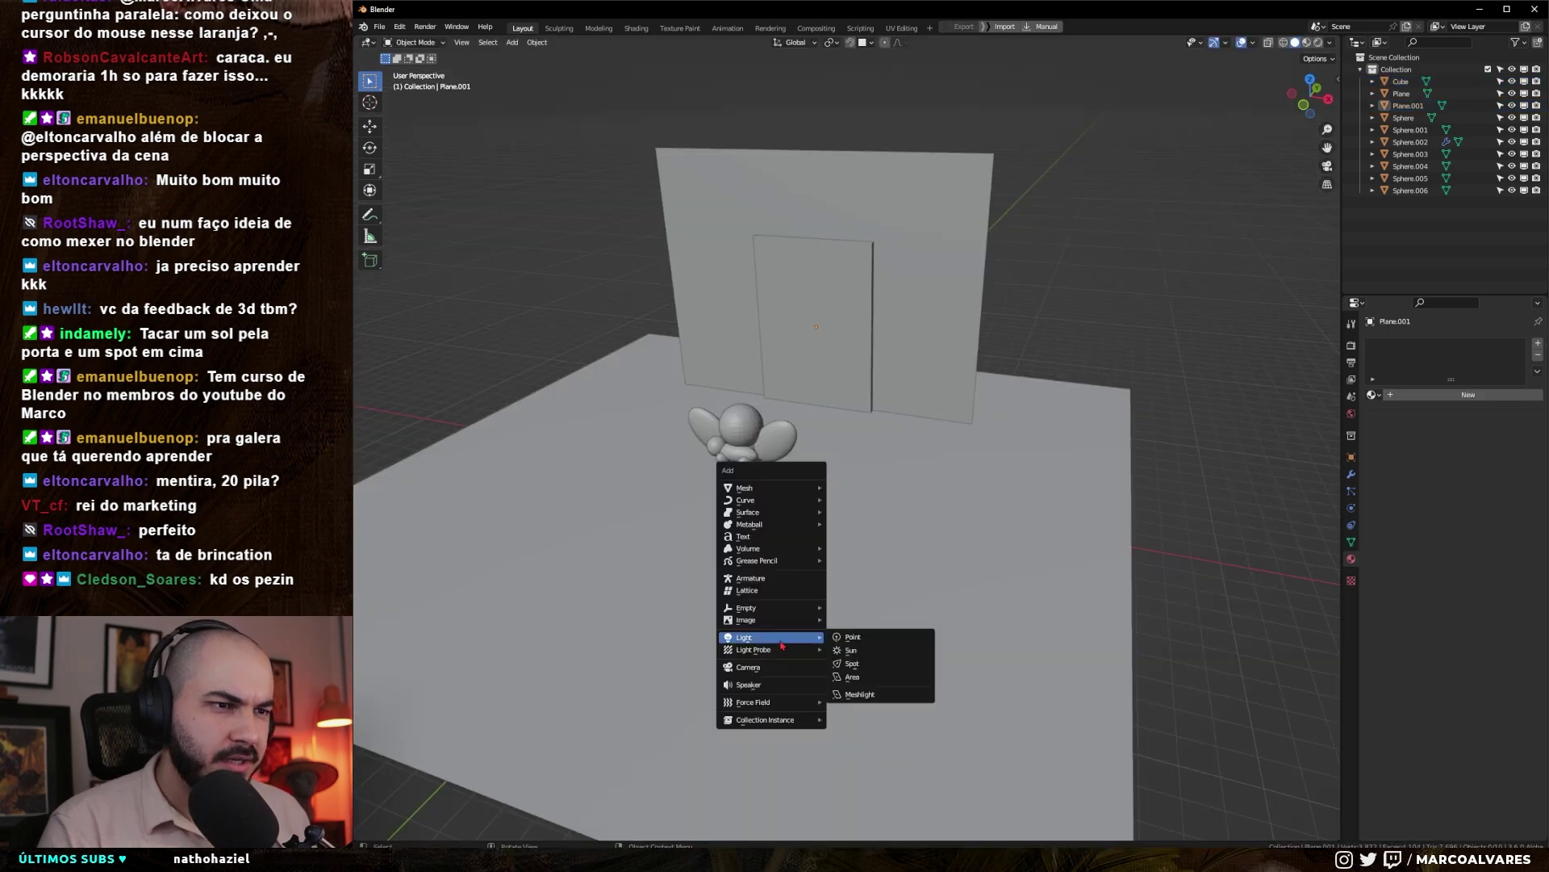
left_click(852, 662)
key("g")
key("z")
left_click(828, 316)
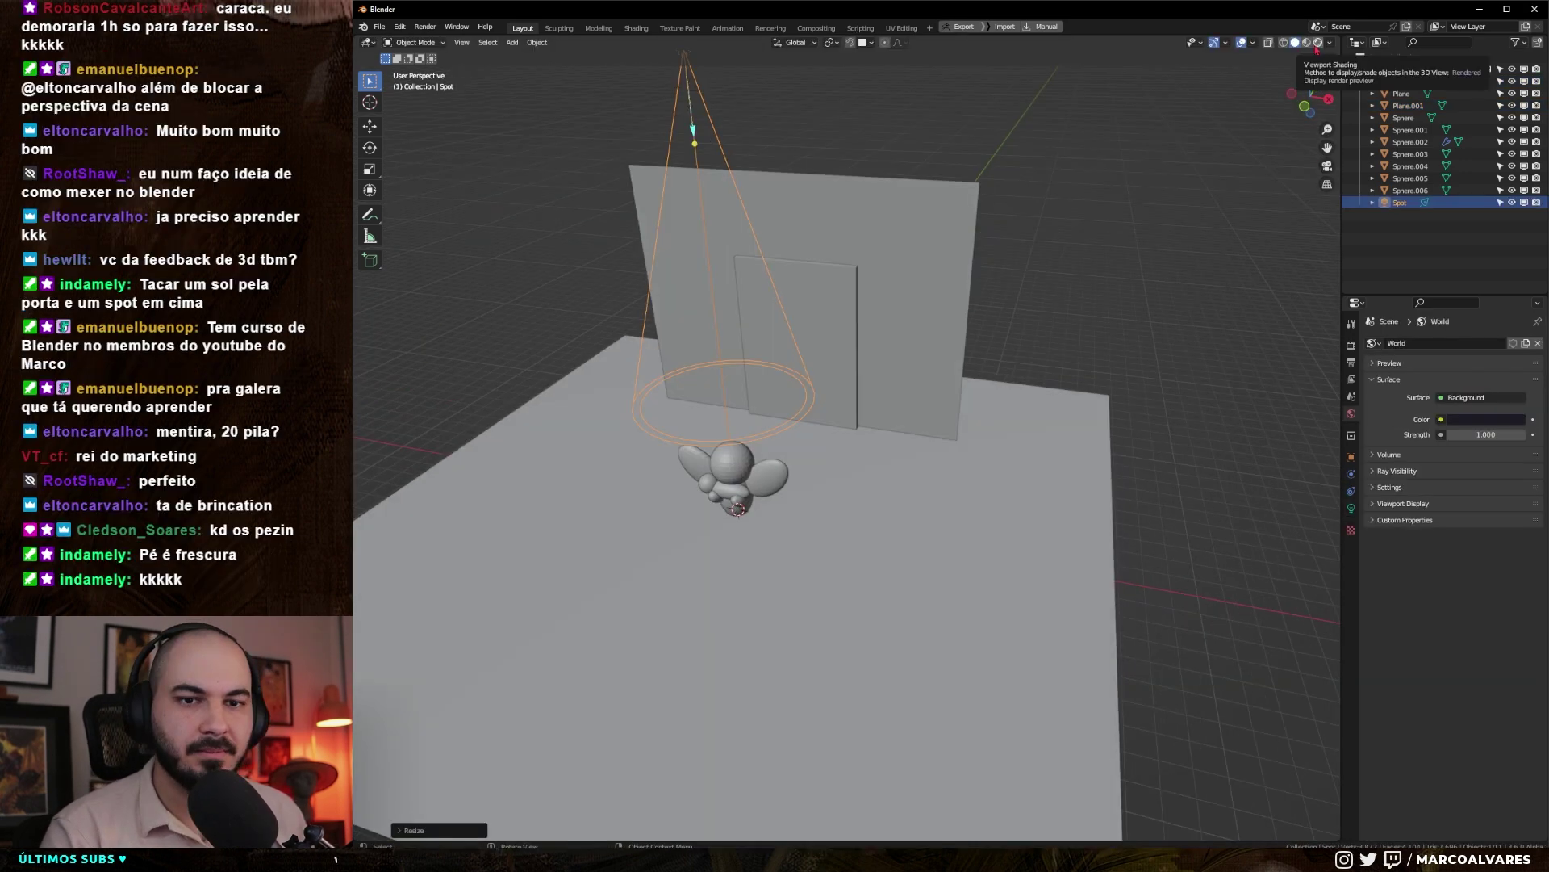
- Switch the viewport to rendered shading to preview the scene's lighting
left_click(1317, 43)
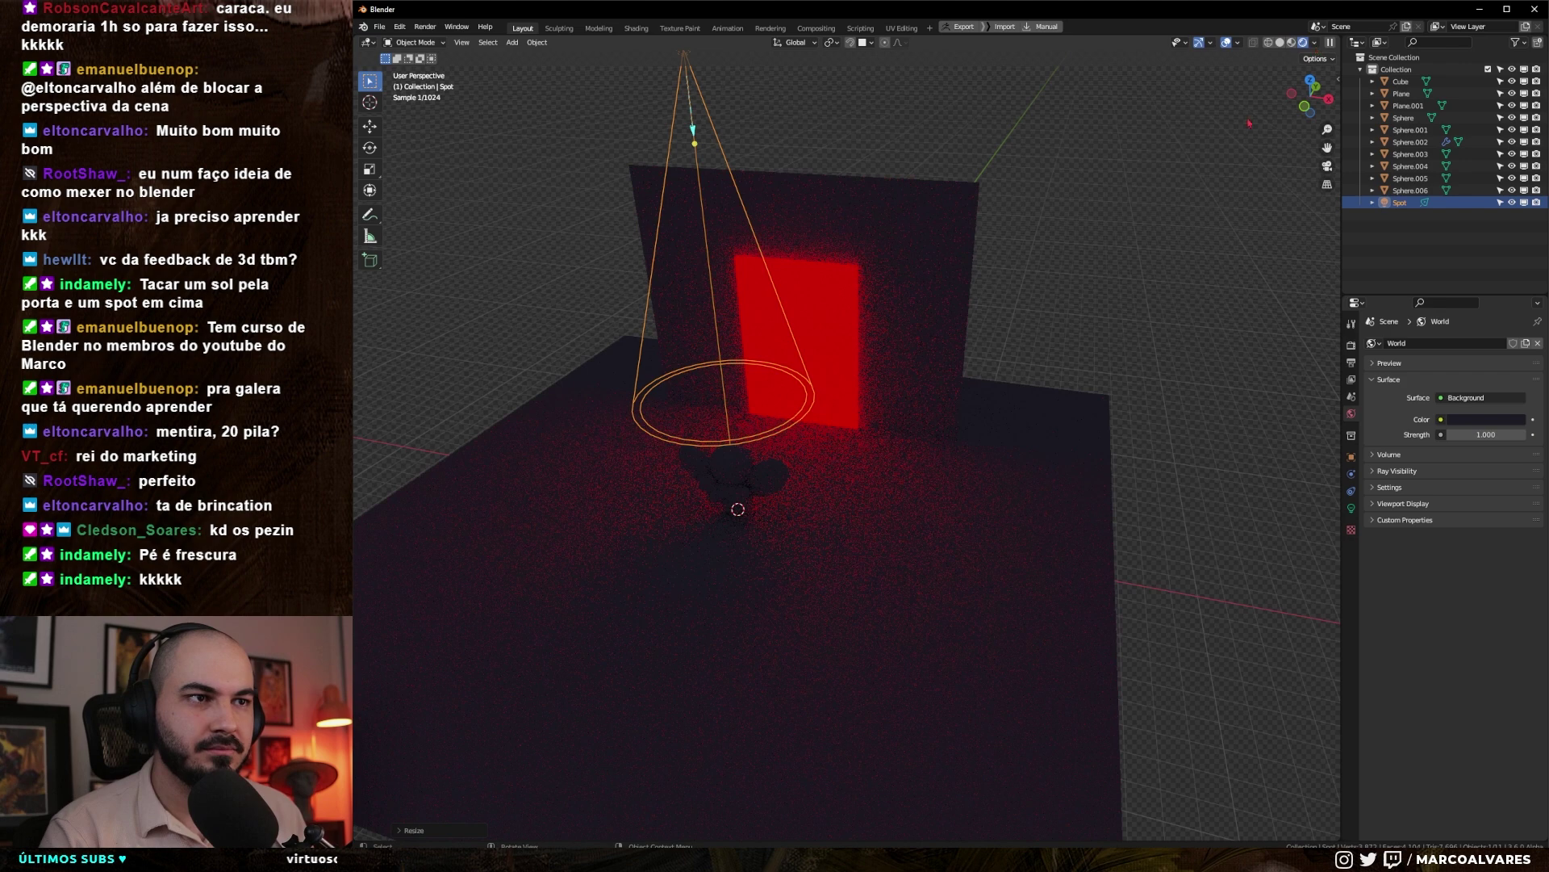
left_click(1177, 335)
left_click(792, 446)
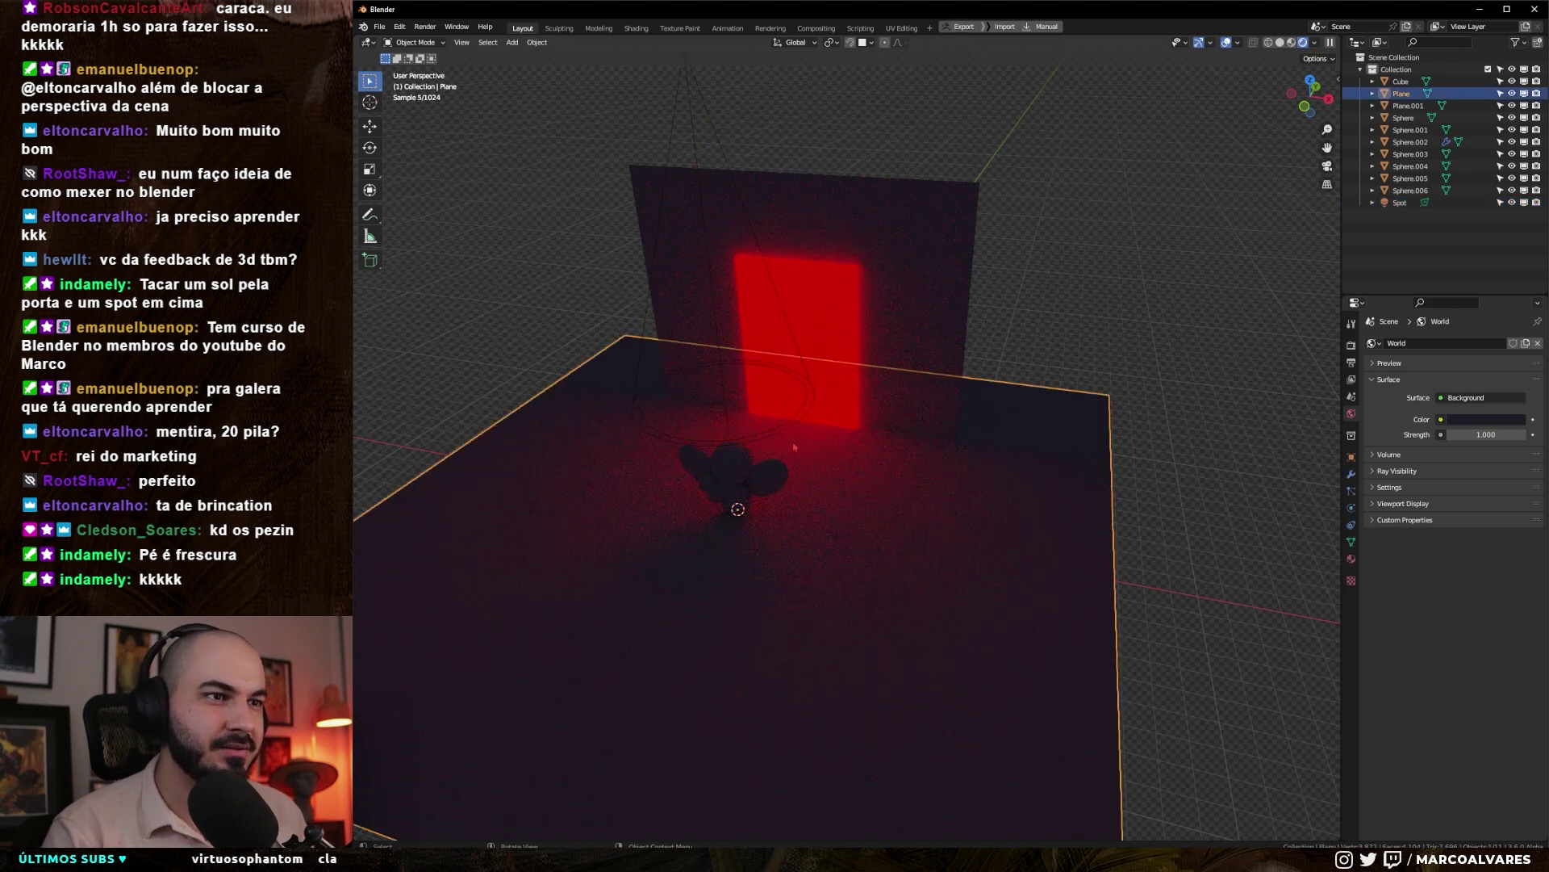
- Tint the spot light a warm light orange and set its power to 1000 W
left_click(1424, 203)
left_click(1454, 426)
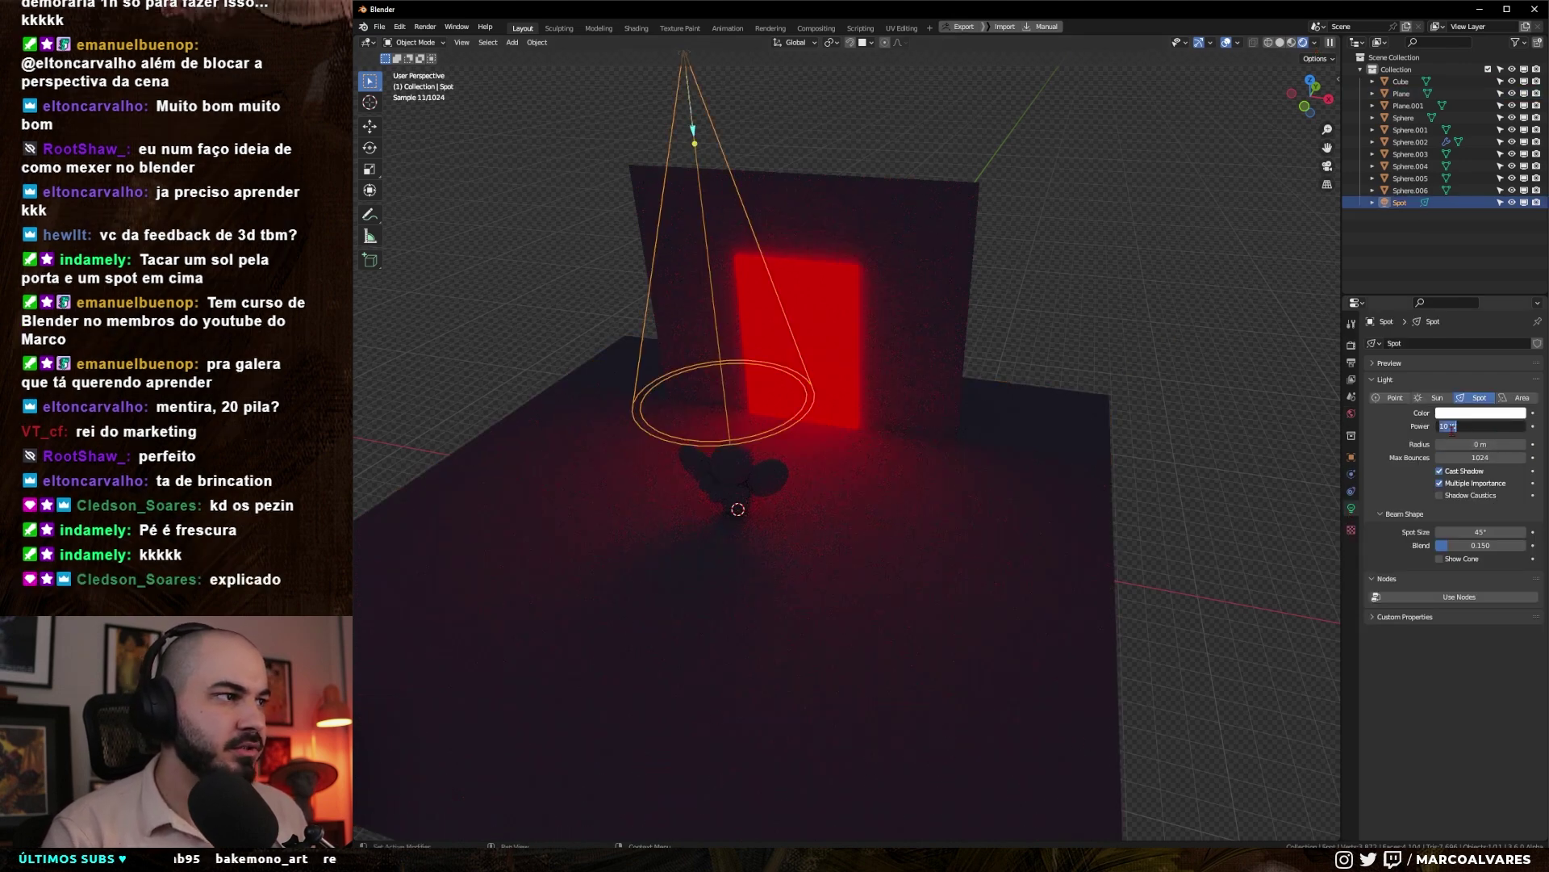
type("0")
key("Return")
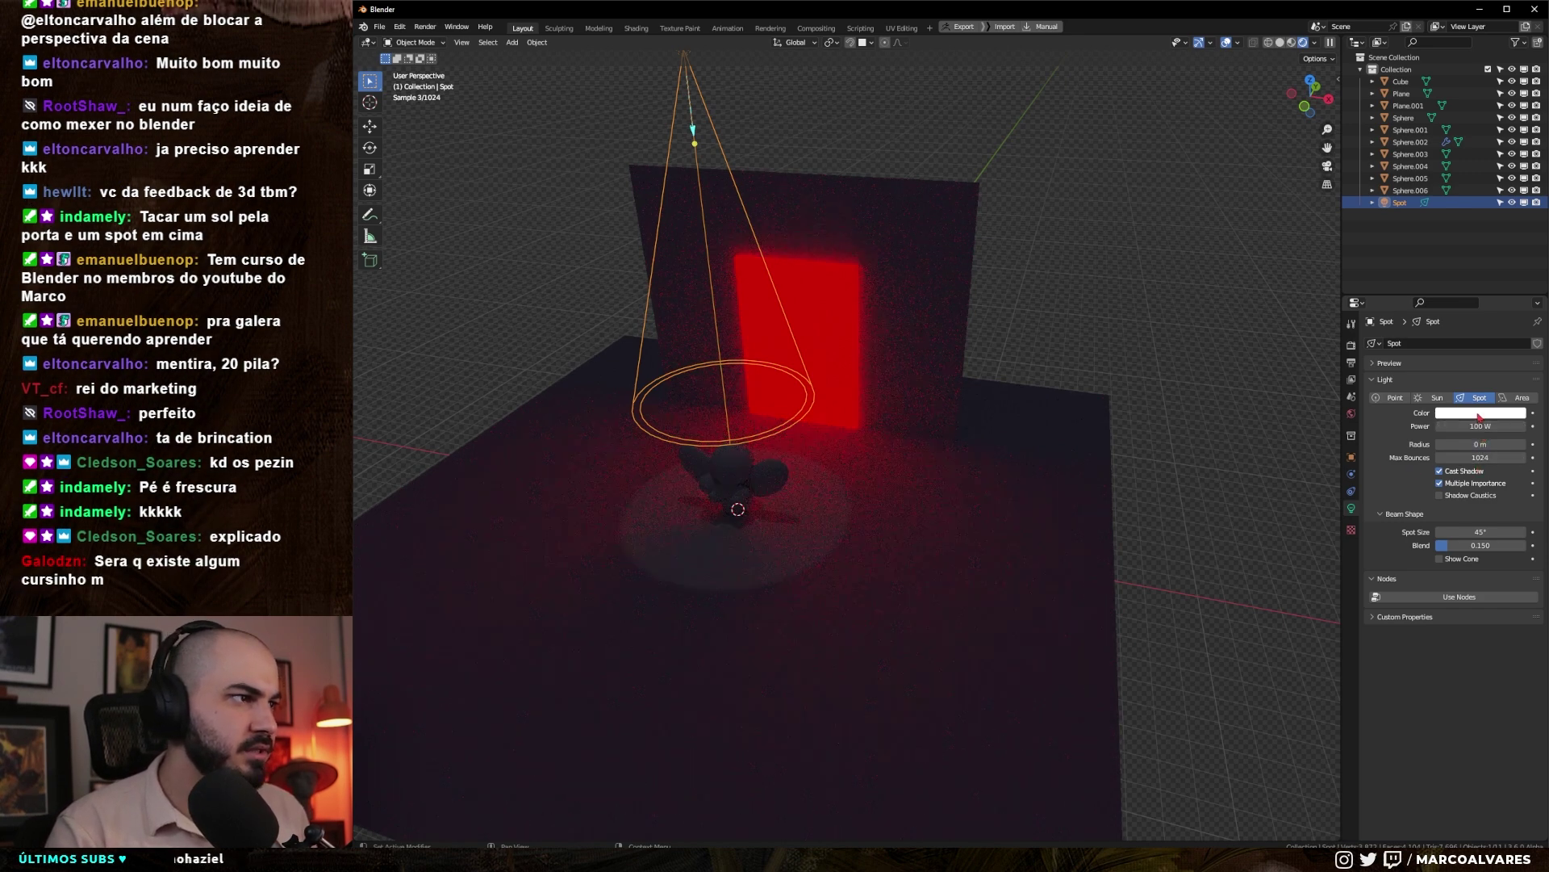
left_click(1481, 413)
left_click(1452, 303)
left_click_drag(1452, 302, 1452, 312)
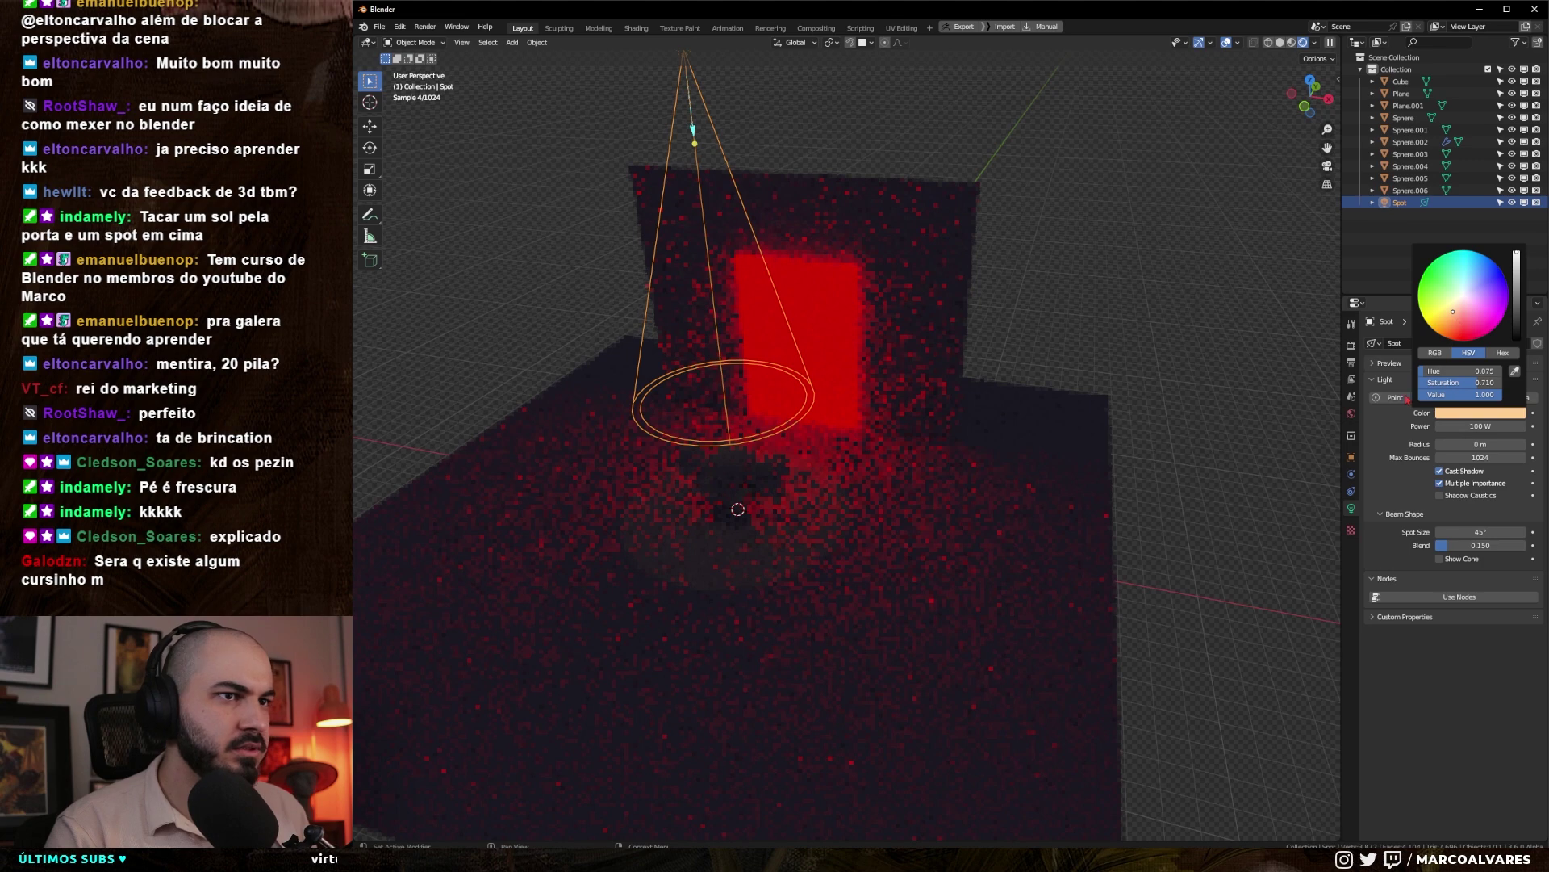
left_click(1481, 426)
key("Return")
key("alt+a")
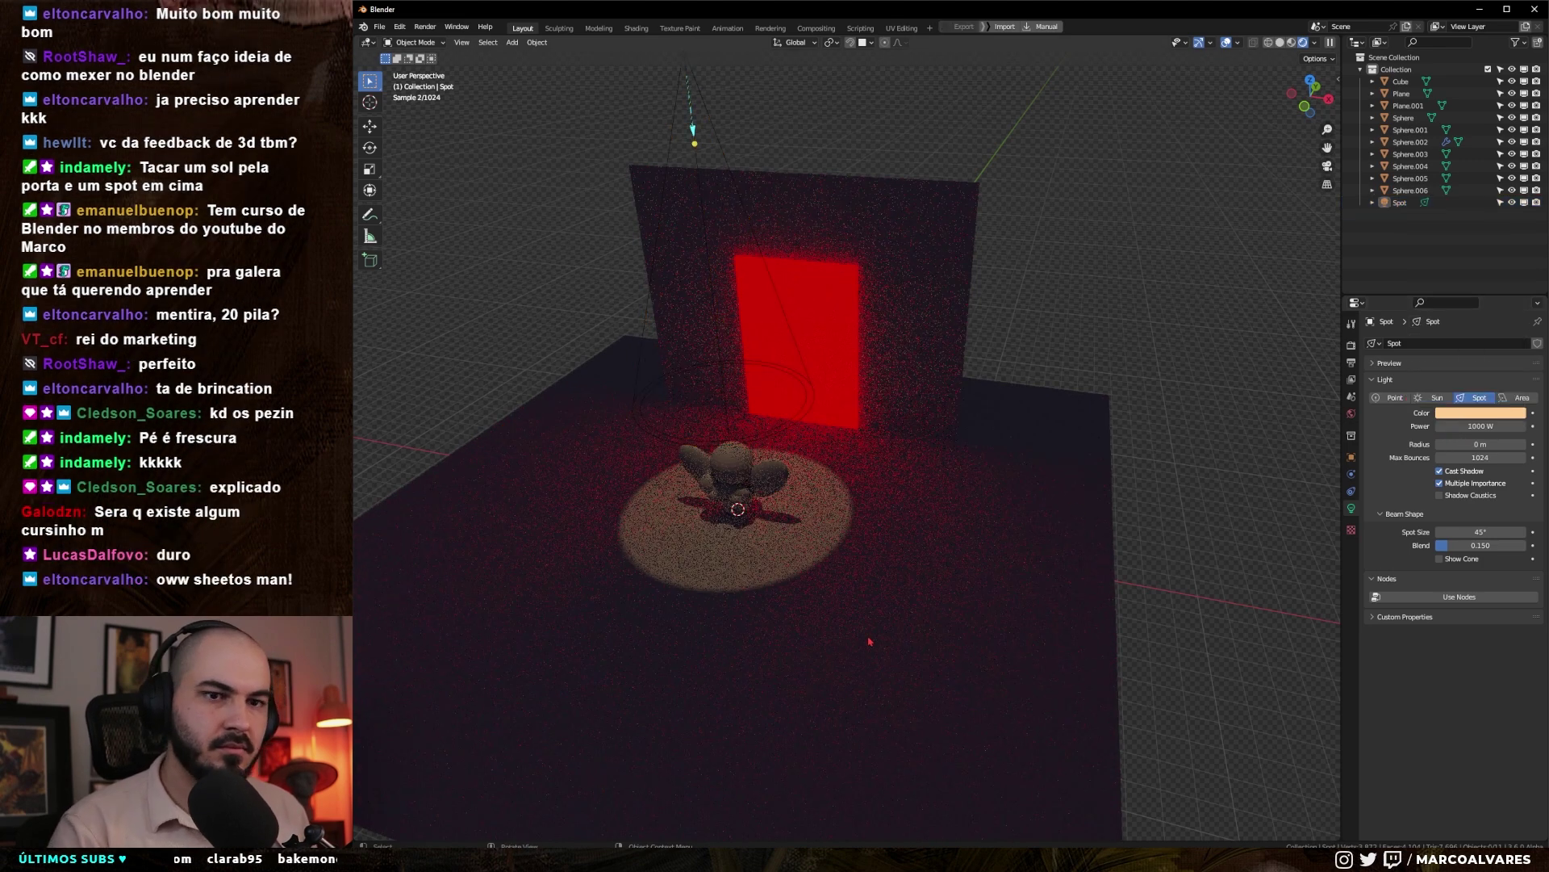
- Lower the spot light along Z to tighten the pool of light around the figure
scroll(872, 640, "up", 5)
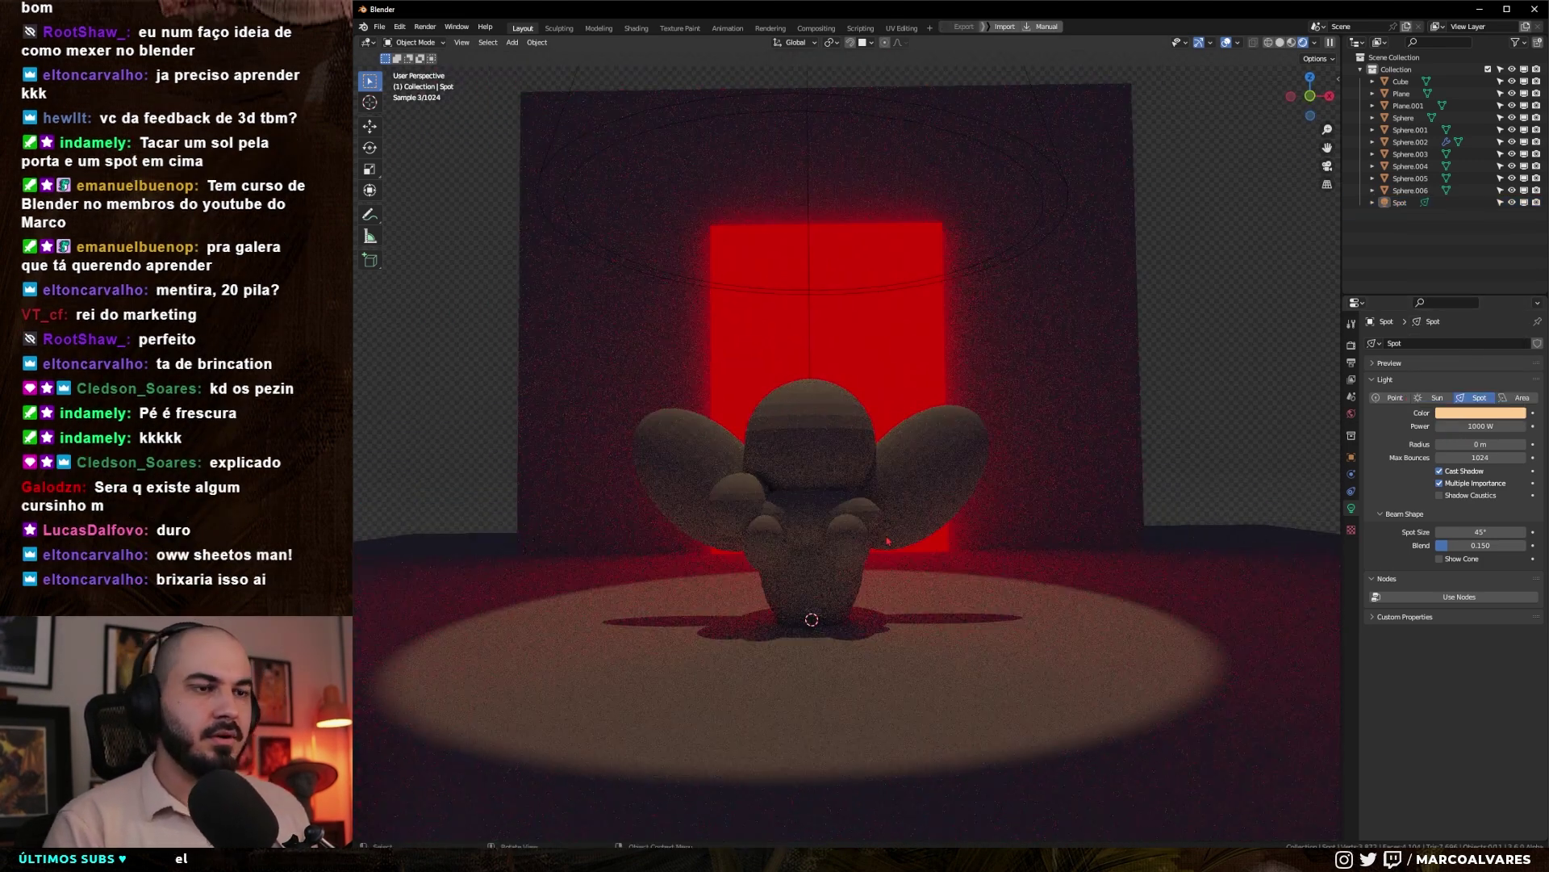
left_click_drag(1056, 390, 1065, 376)
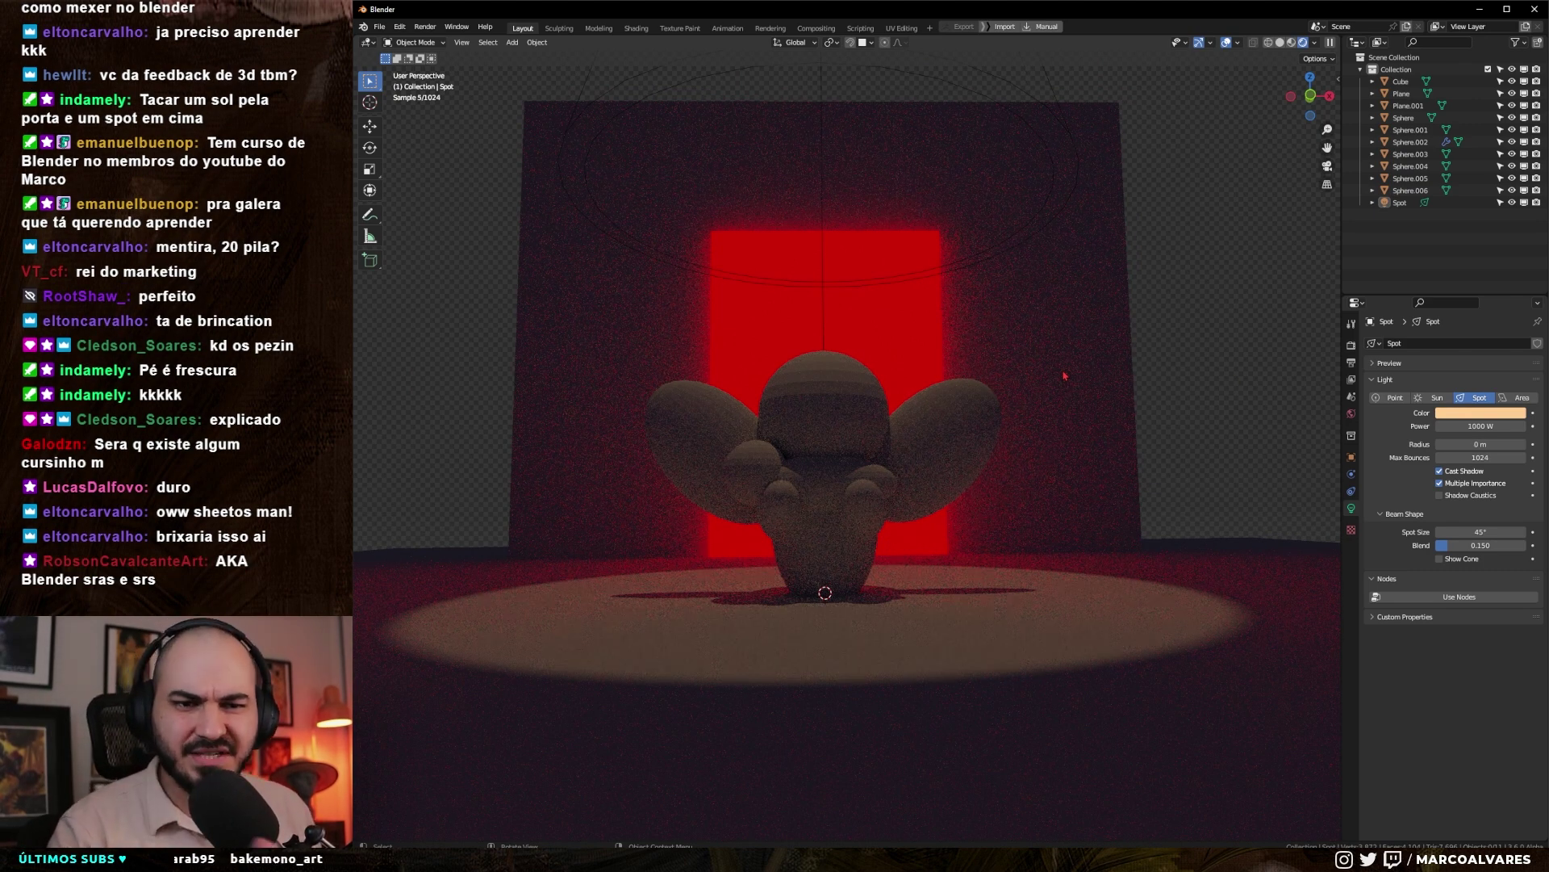
left_click(1020, 102)
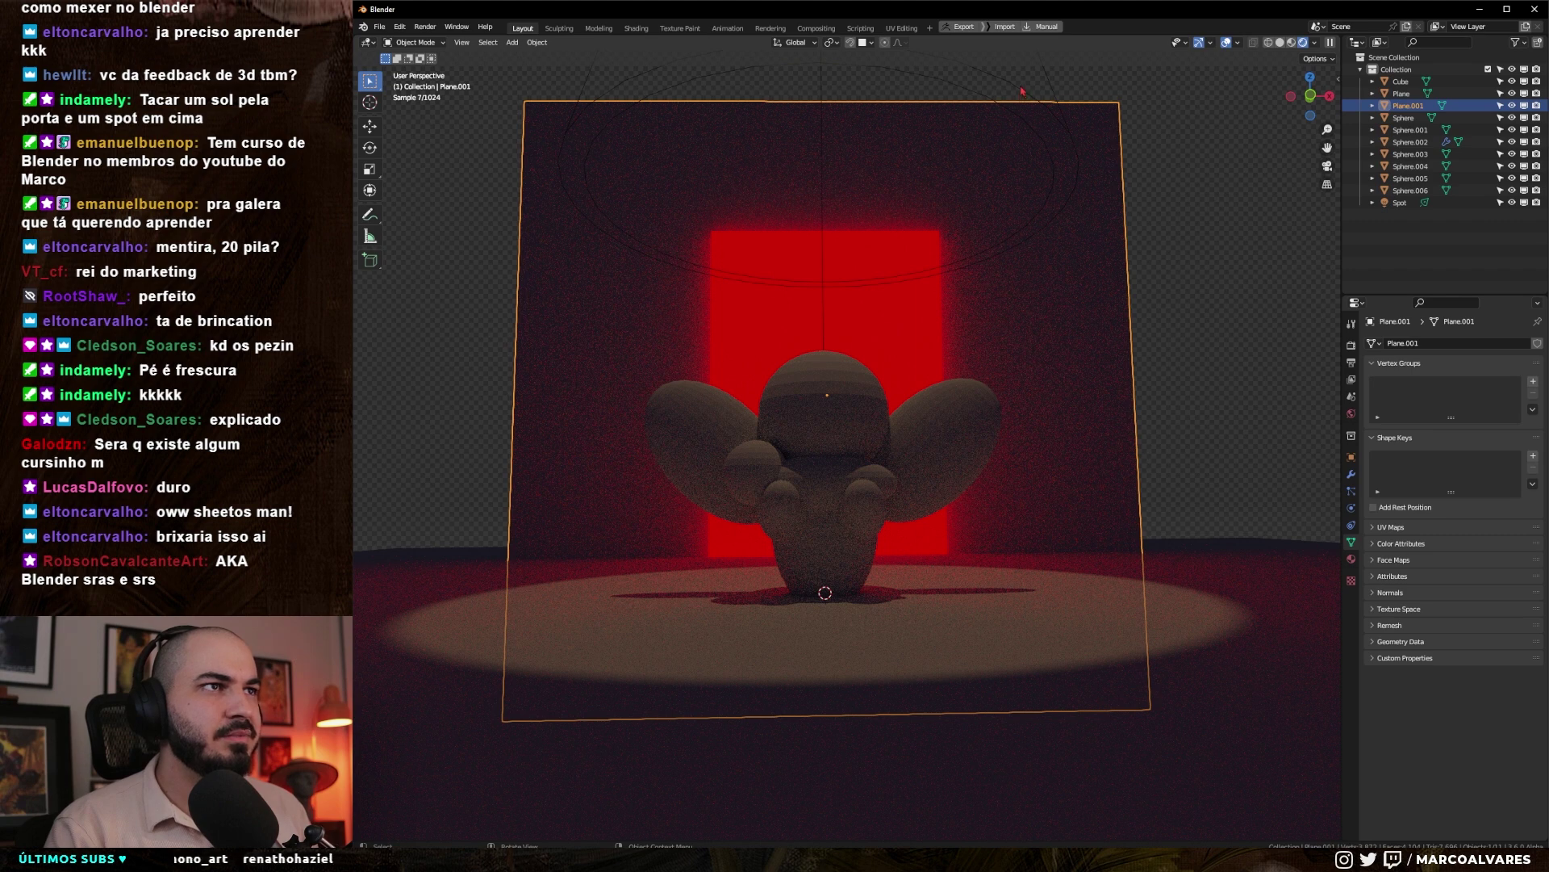
left_click(1022, 92)
key("g")
key("z")
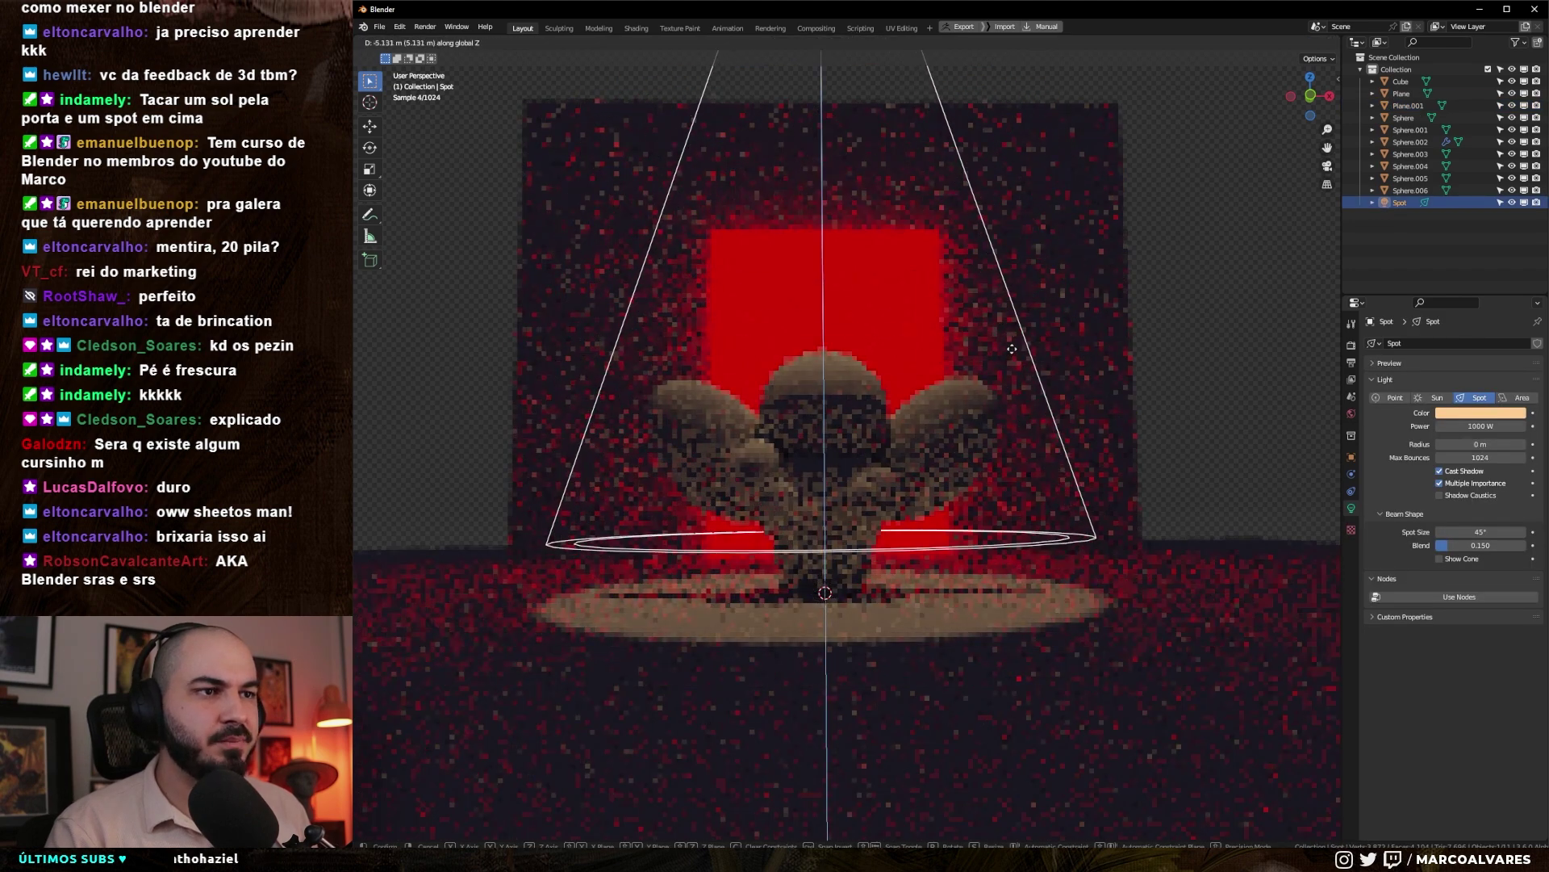
left_click(1022, 410)
key("alt+a")
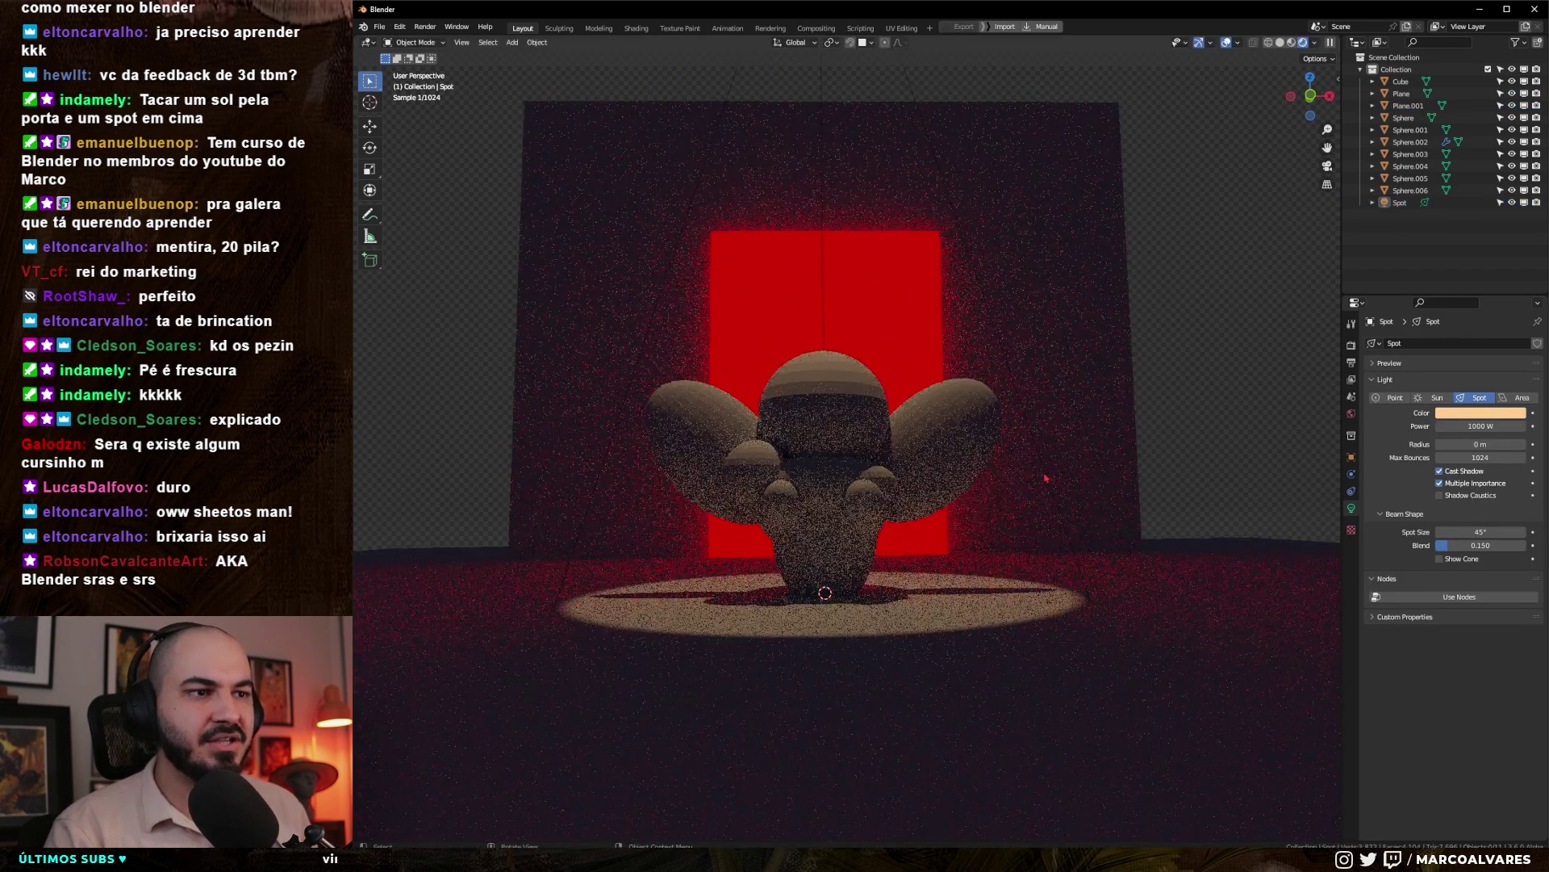
- Set the emission strength of the door slab's material to 5
left_click(922, 545)
left_click(1353, 562)
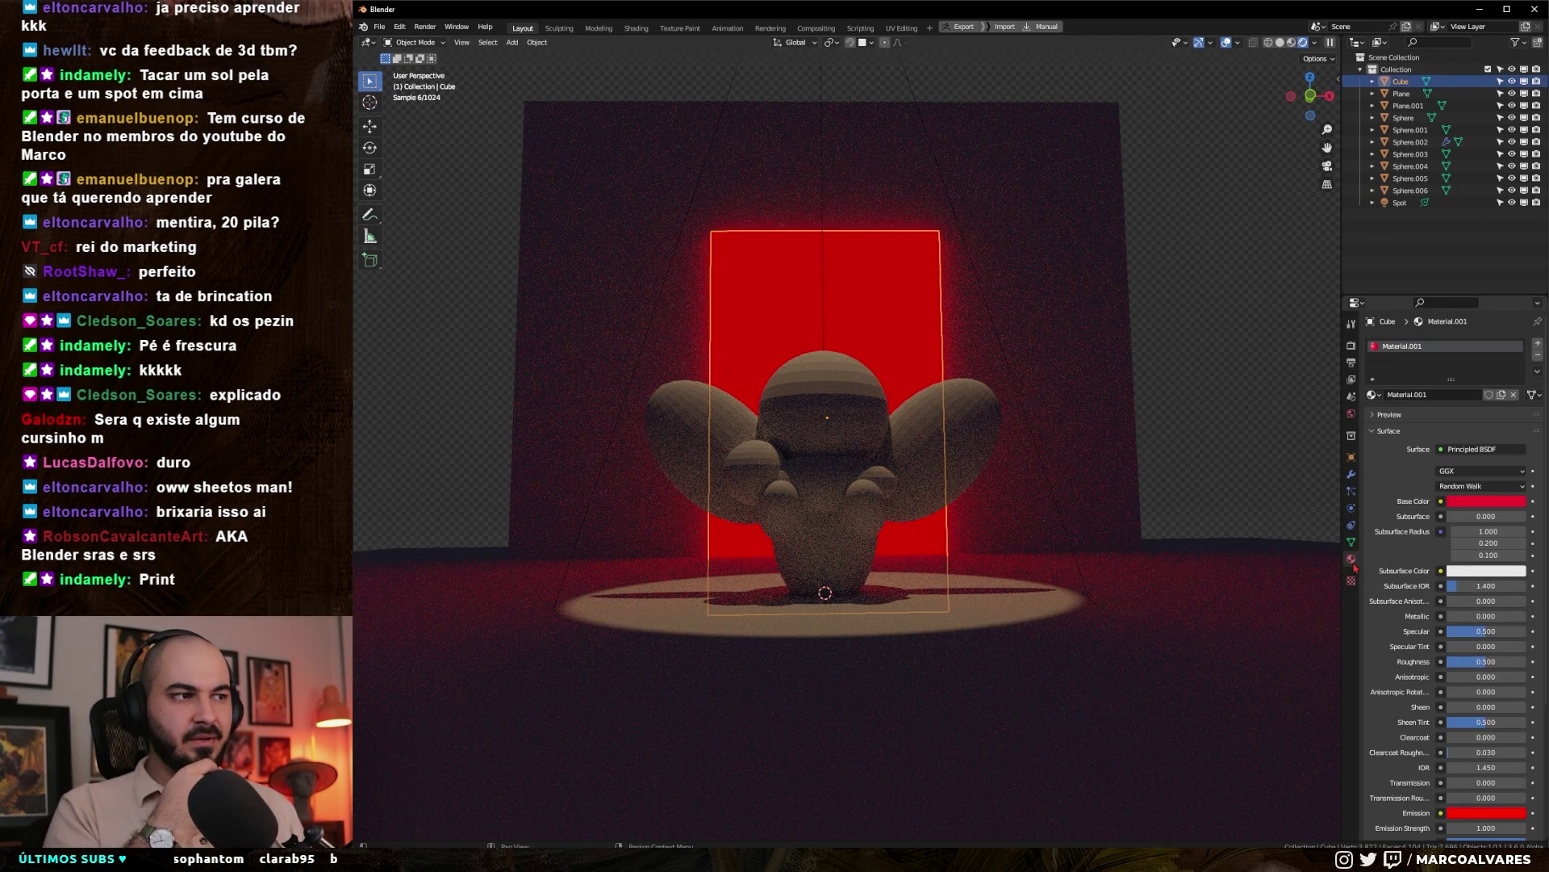
scroll(1433, 614, "down", 4)
double_click(1468, 707)
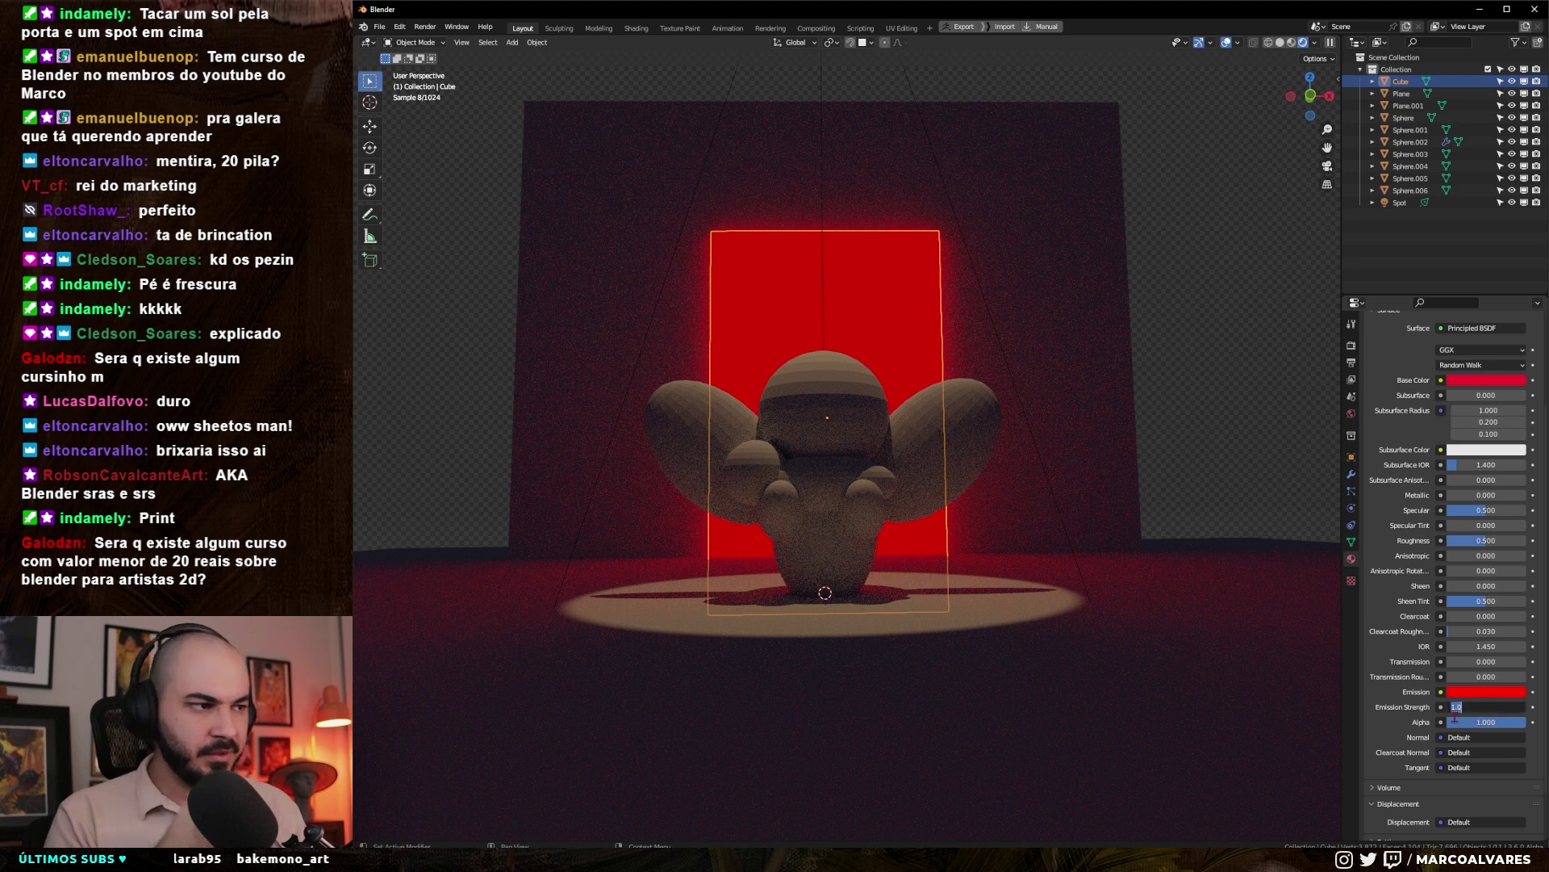
left_click(1466, 708)
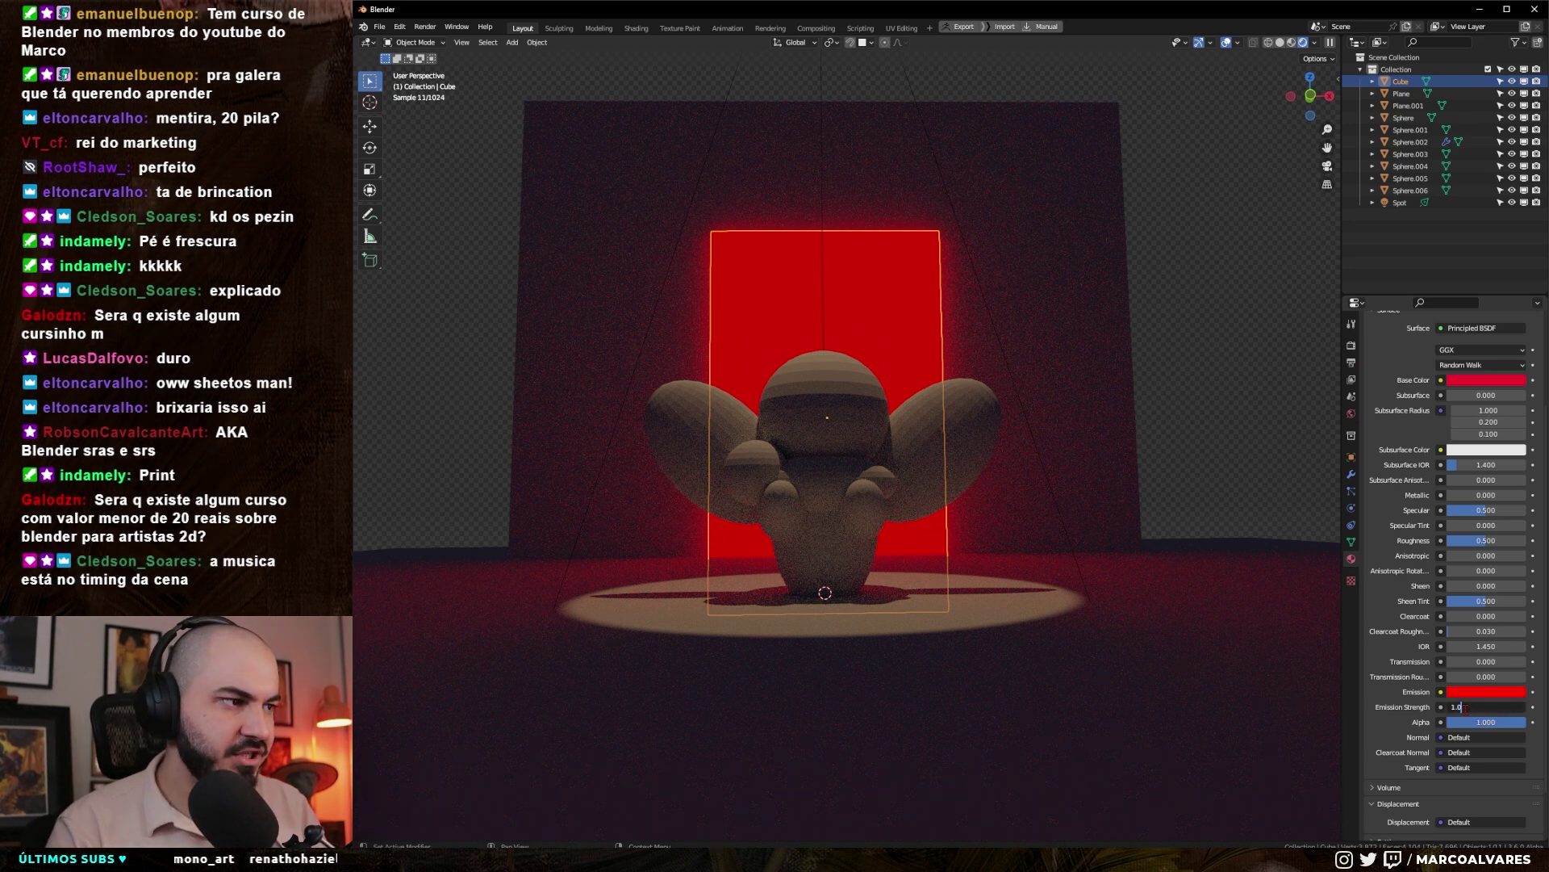
key("Return")
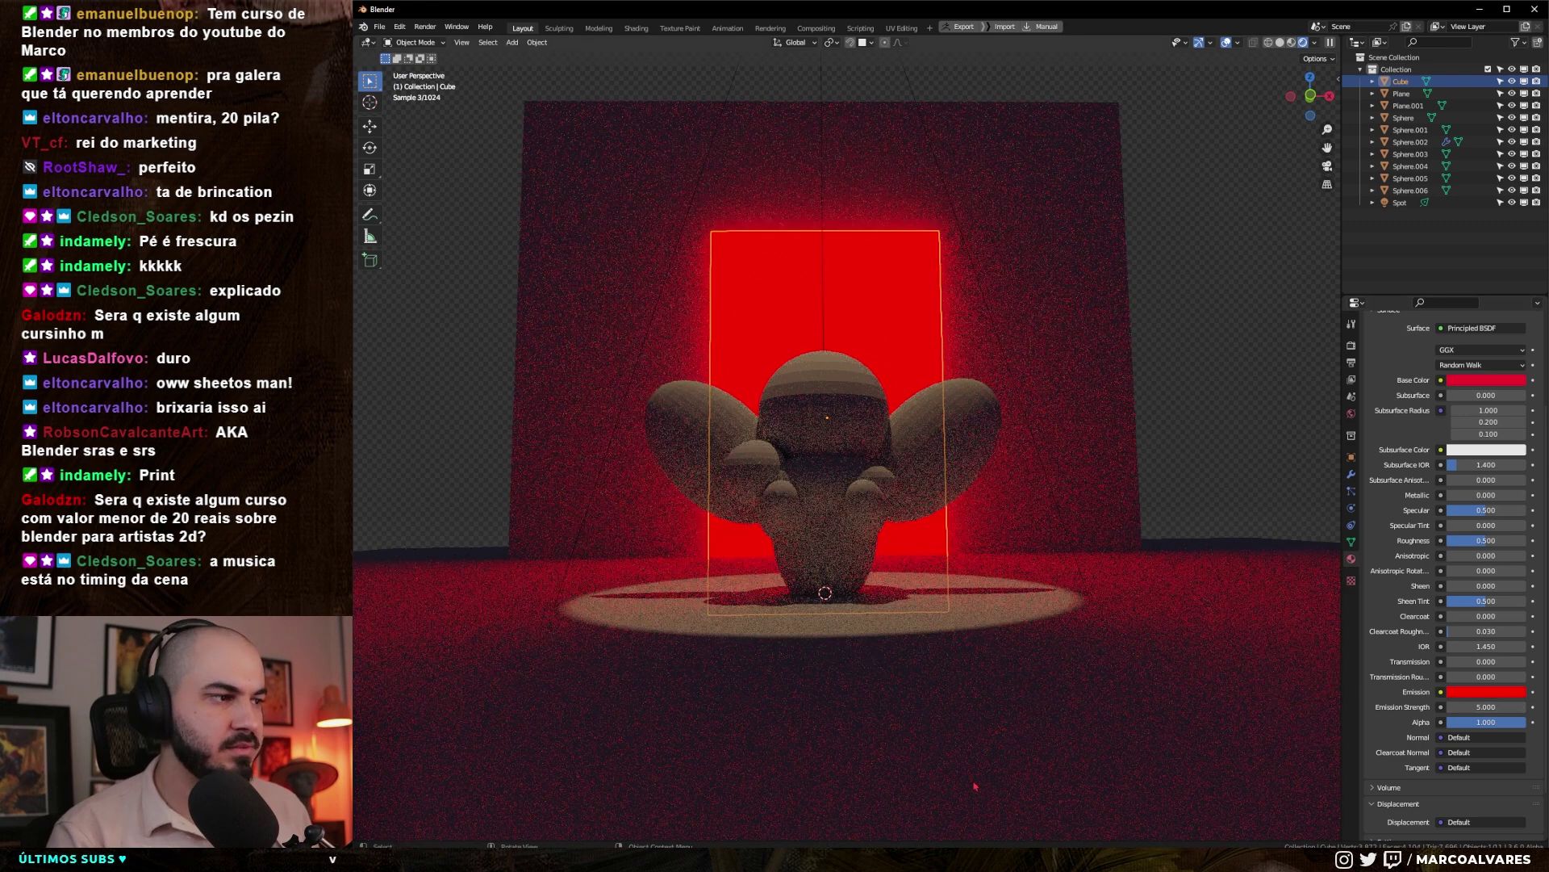
left_click(1198, 401)
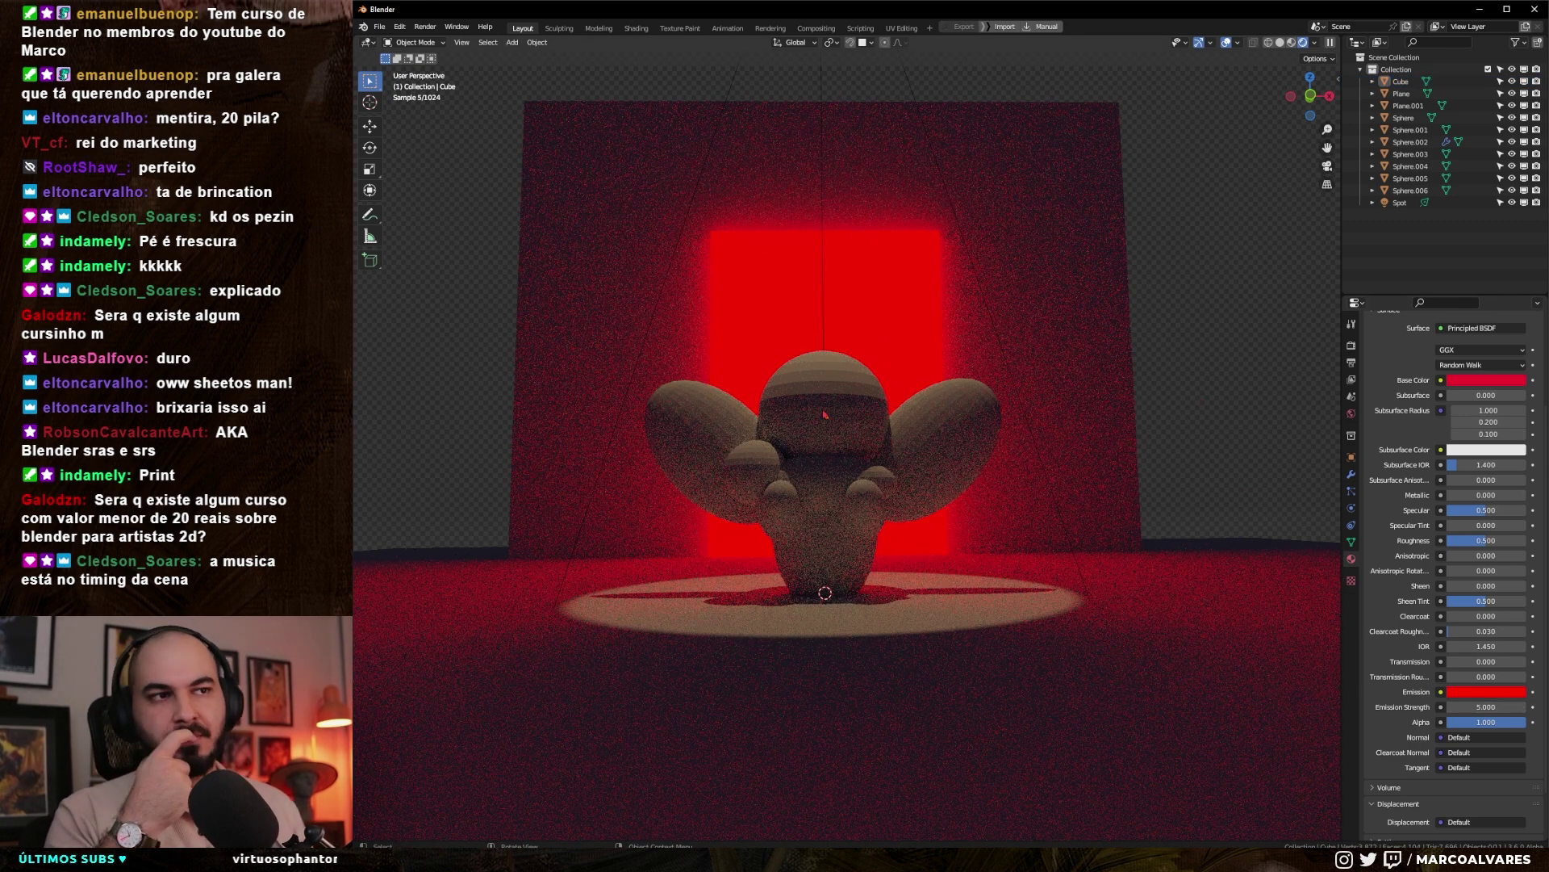
- Apply Shade Smooth to the spheres that make up the figure
left_click_drag(824, 414, 836, 506)
right_click(837, 501)
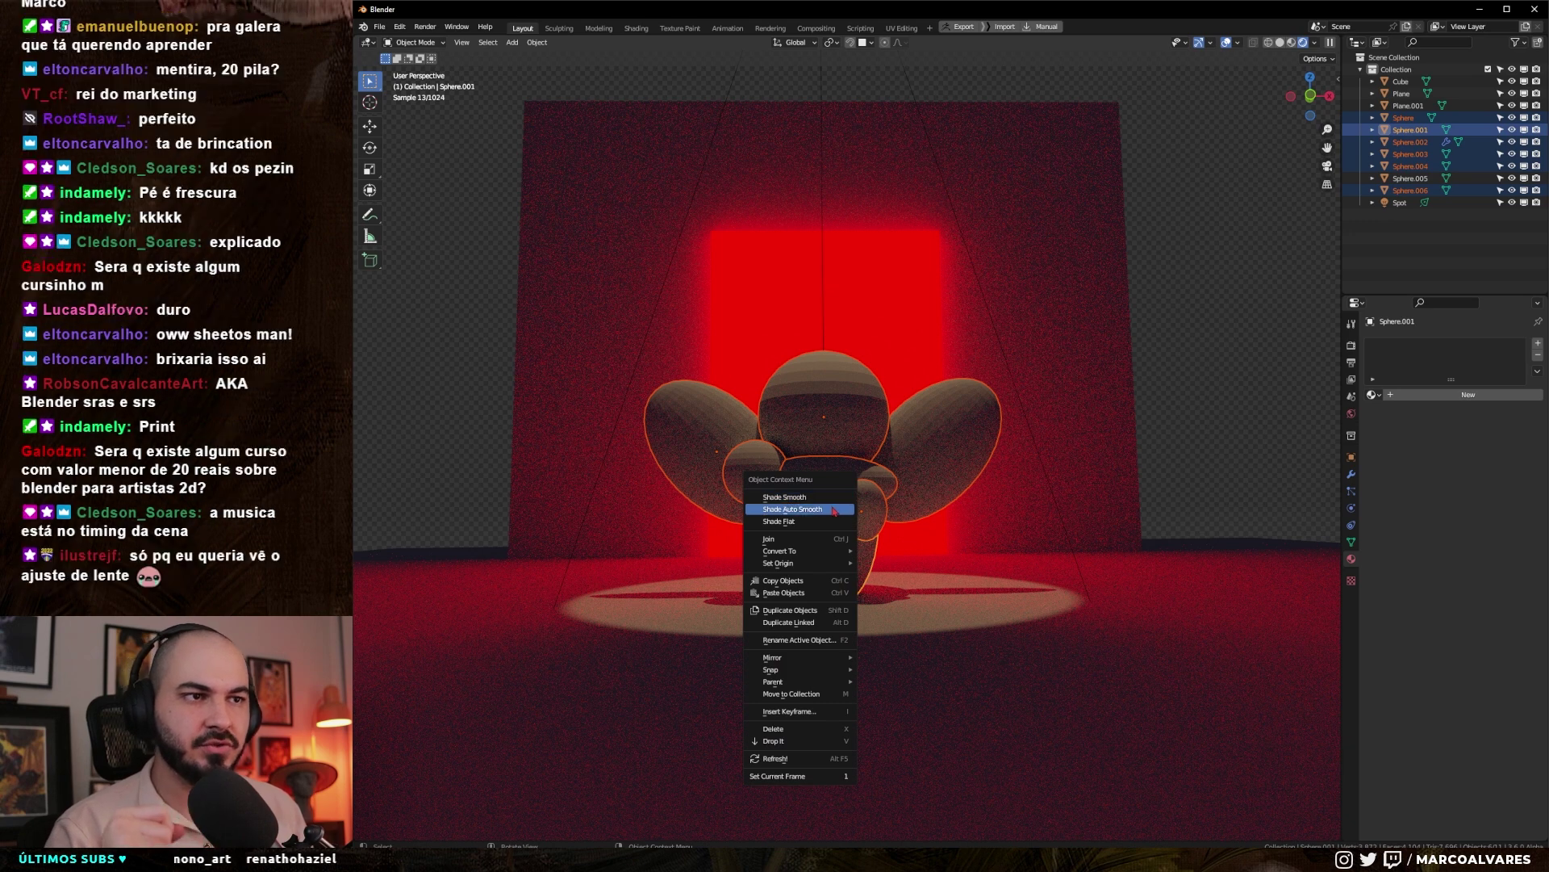
left_click(837, 494)
left_click(1222, 430)
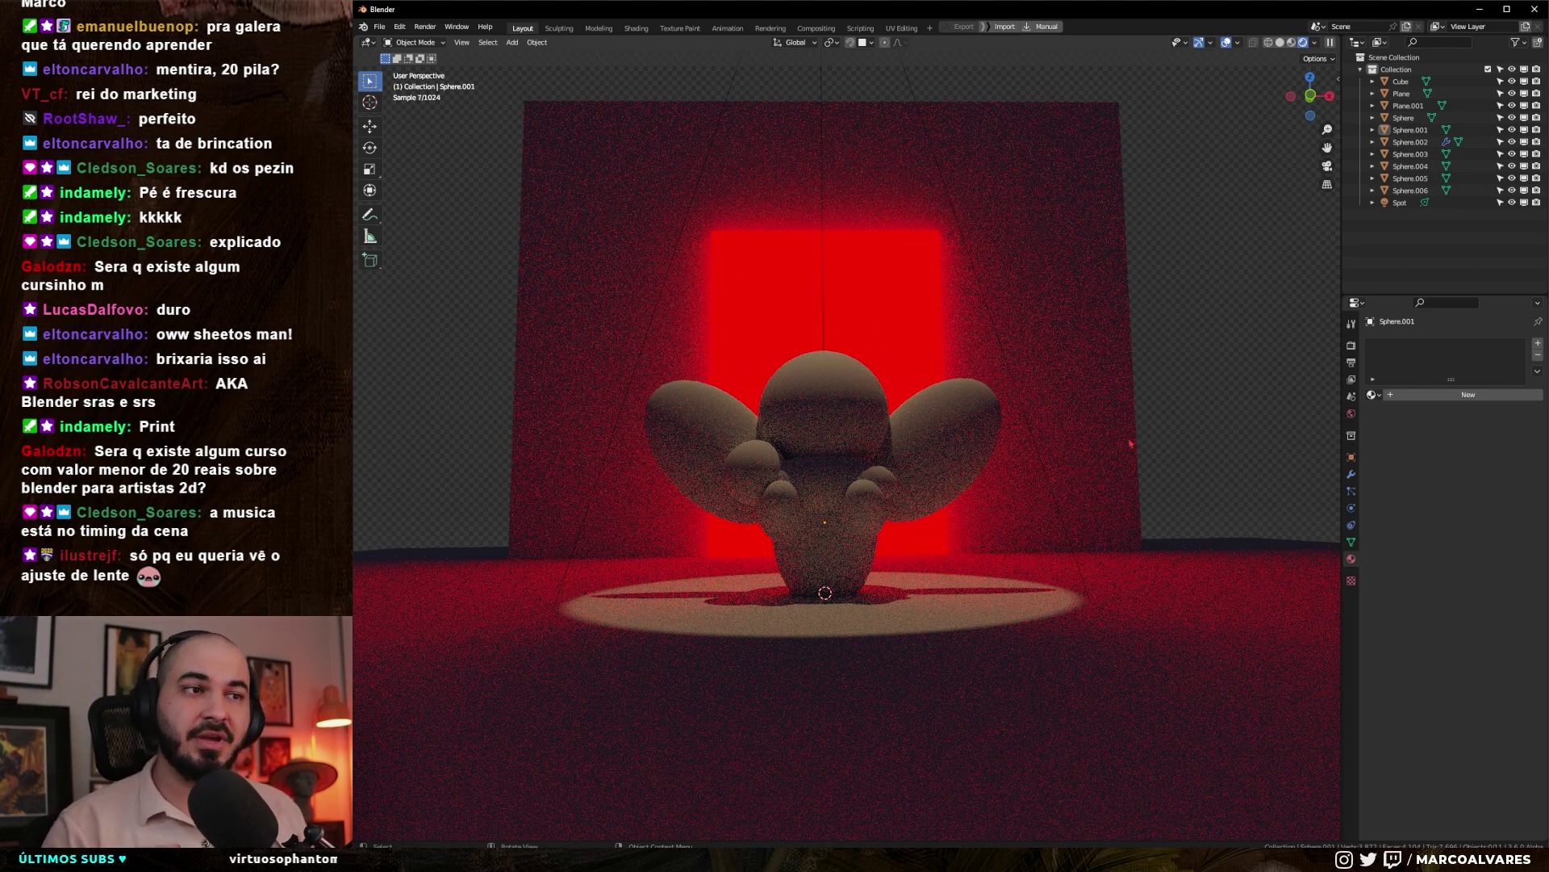
- Compare the scene with the painting in Photoshop and shift the door slab's emission colour slightly toward orange
key("alt+Tab")
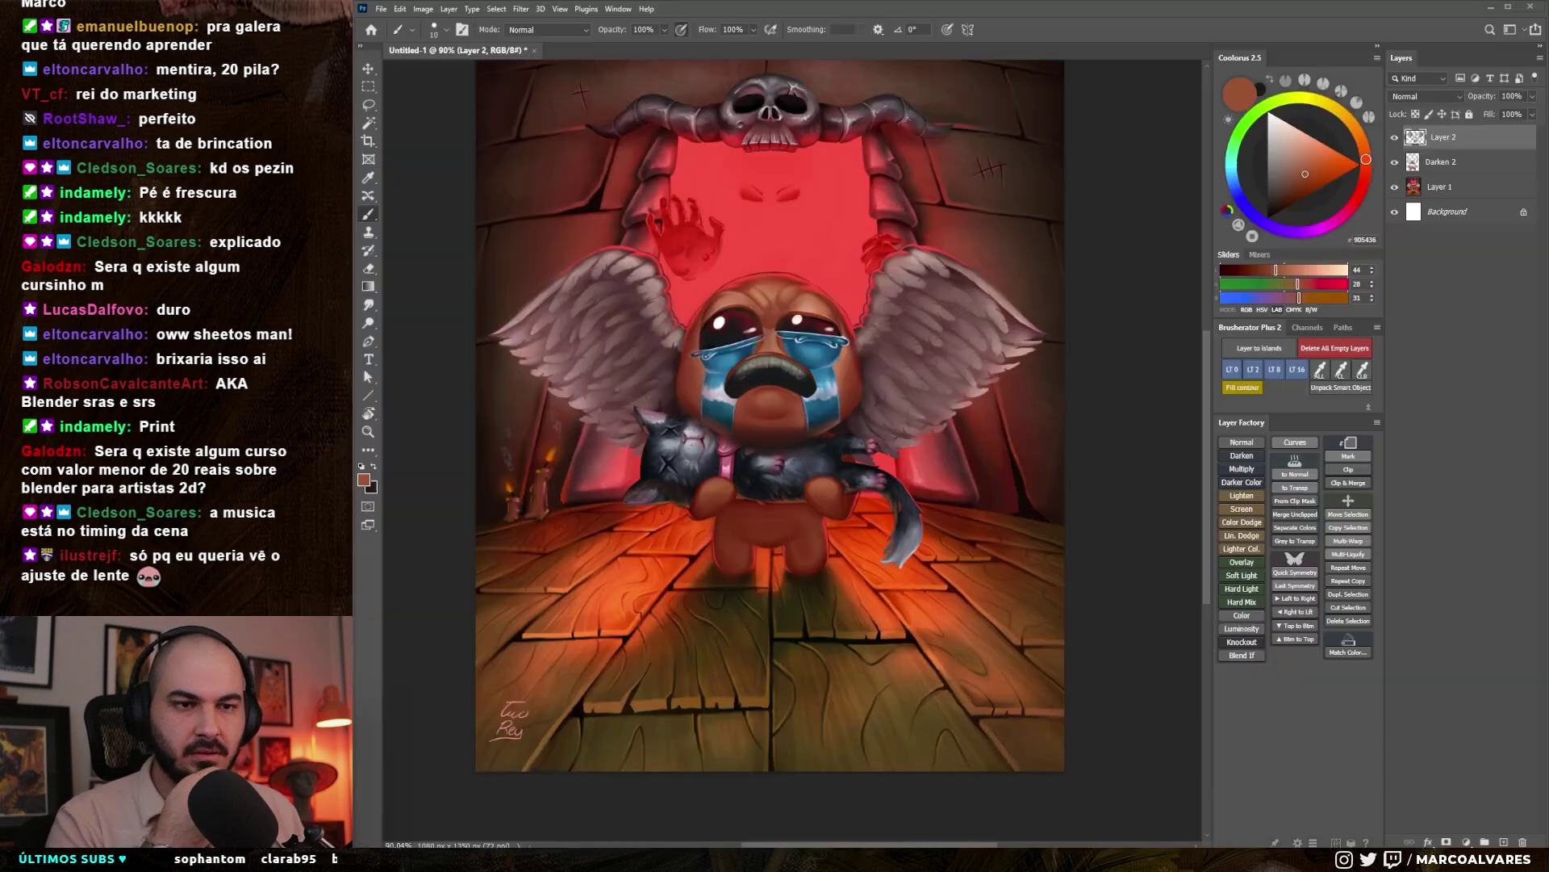
scroll(904, 405, "down", 1)
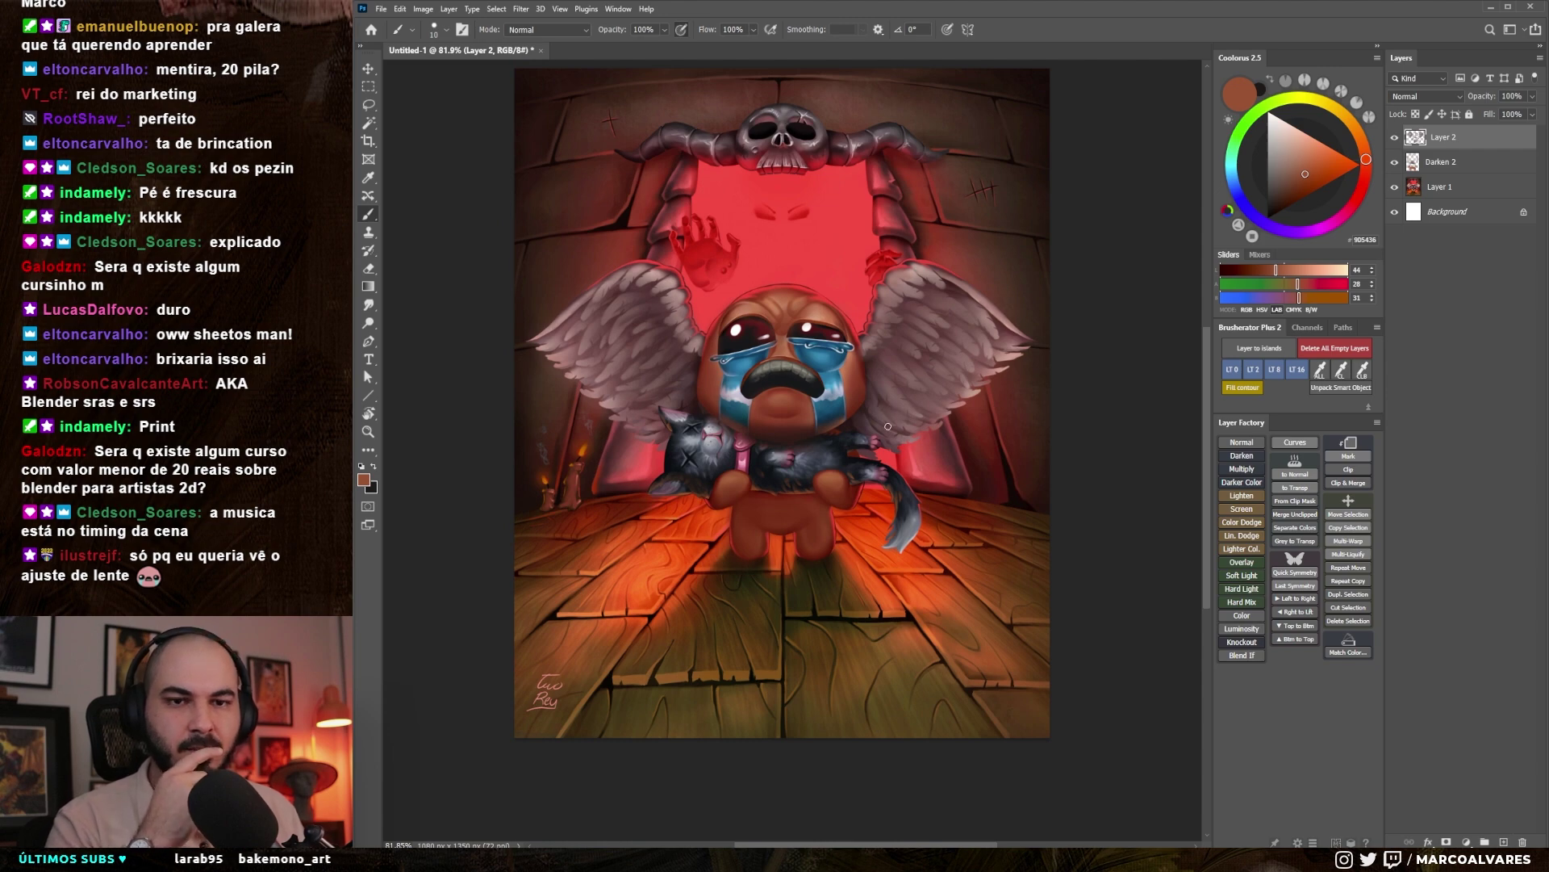
key("alt+Tab")
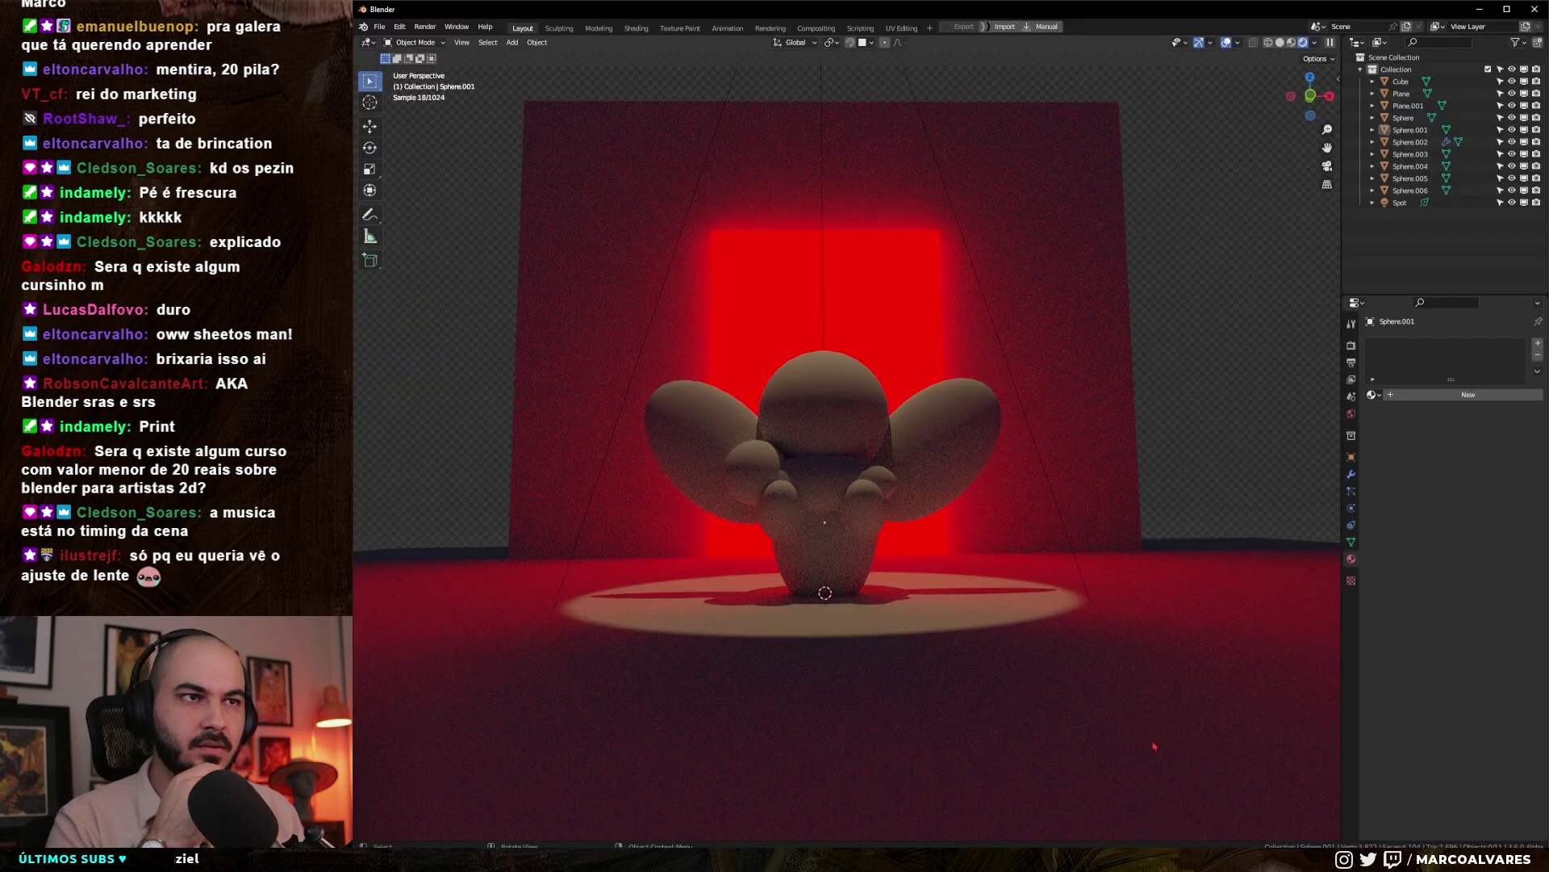
left_click(847, 316)
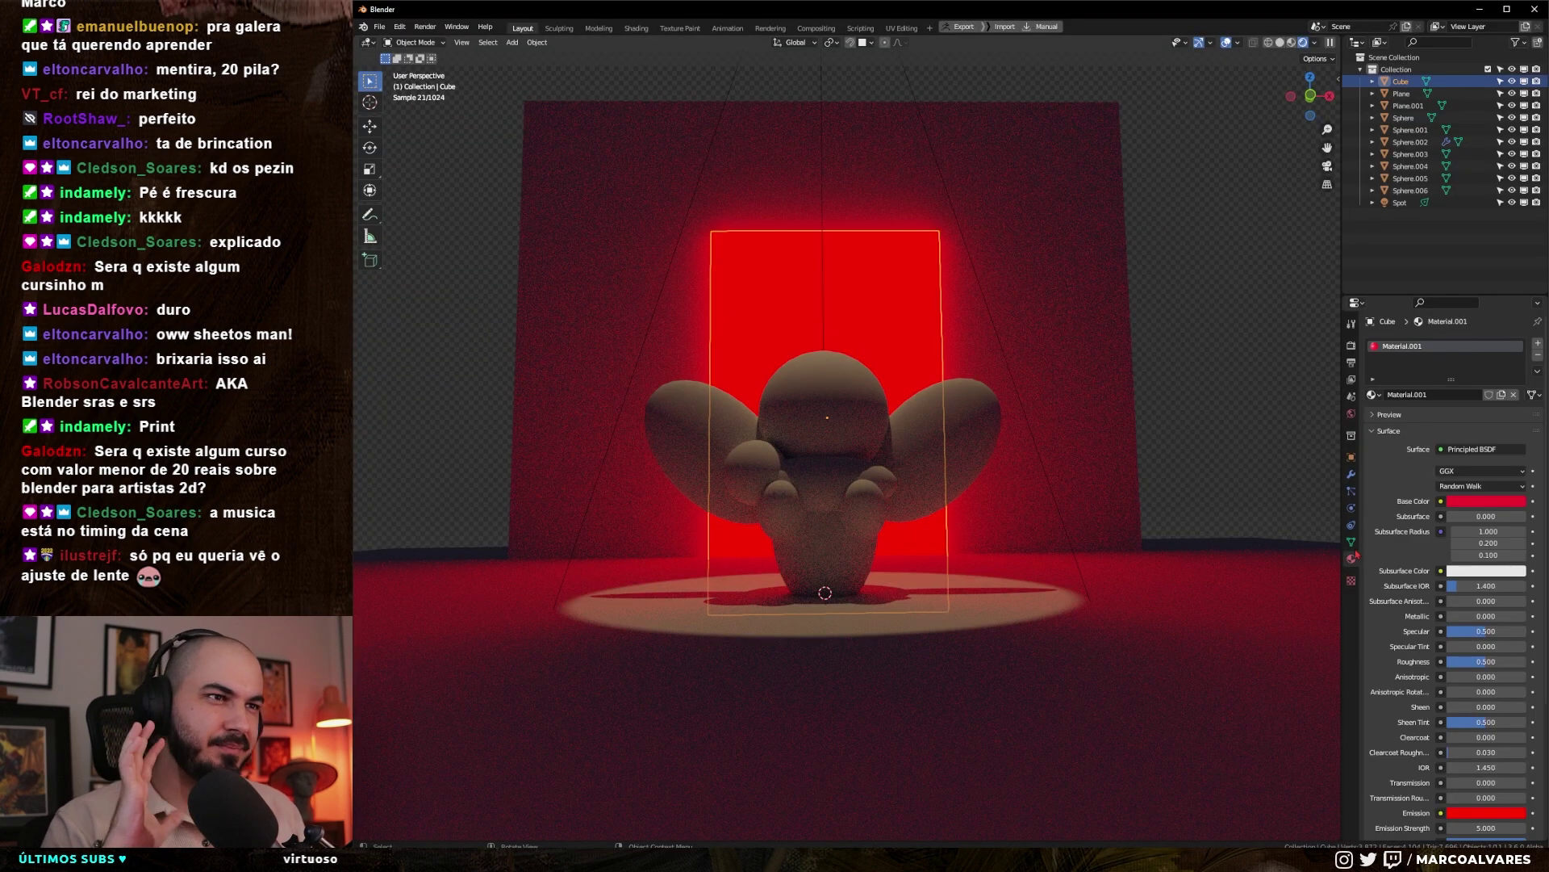
left_click(1483, 819)
mouse_move(1465, 726)
left_mouse_down()
mouse_move(1445, 718)
mouse_move(1461, 726)
left_mouse_up()
left_click(1183, 449)
left_click_drag(1183, 449, 1207, 456)
scroll(1207, 456, "up", 4)
scroll(1206, 457, "down", 4)
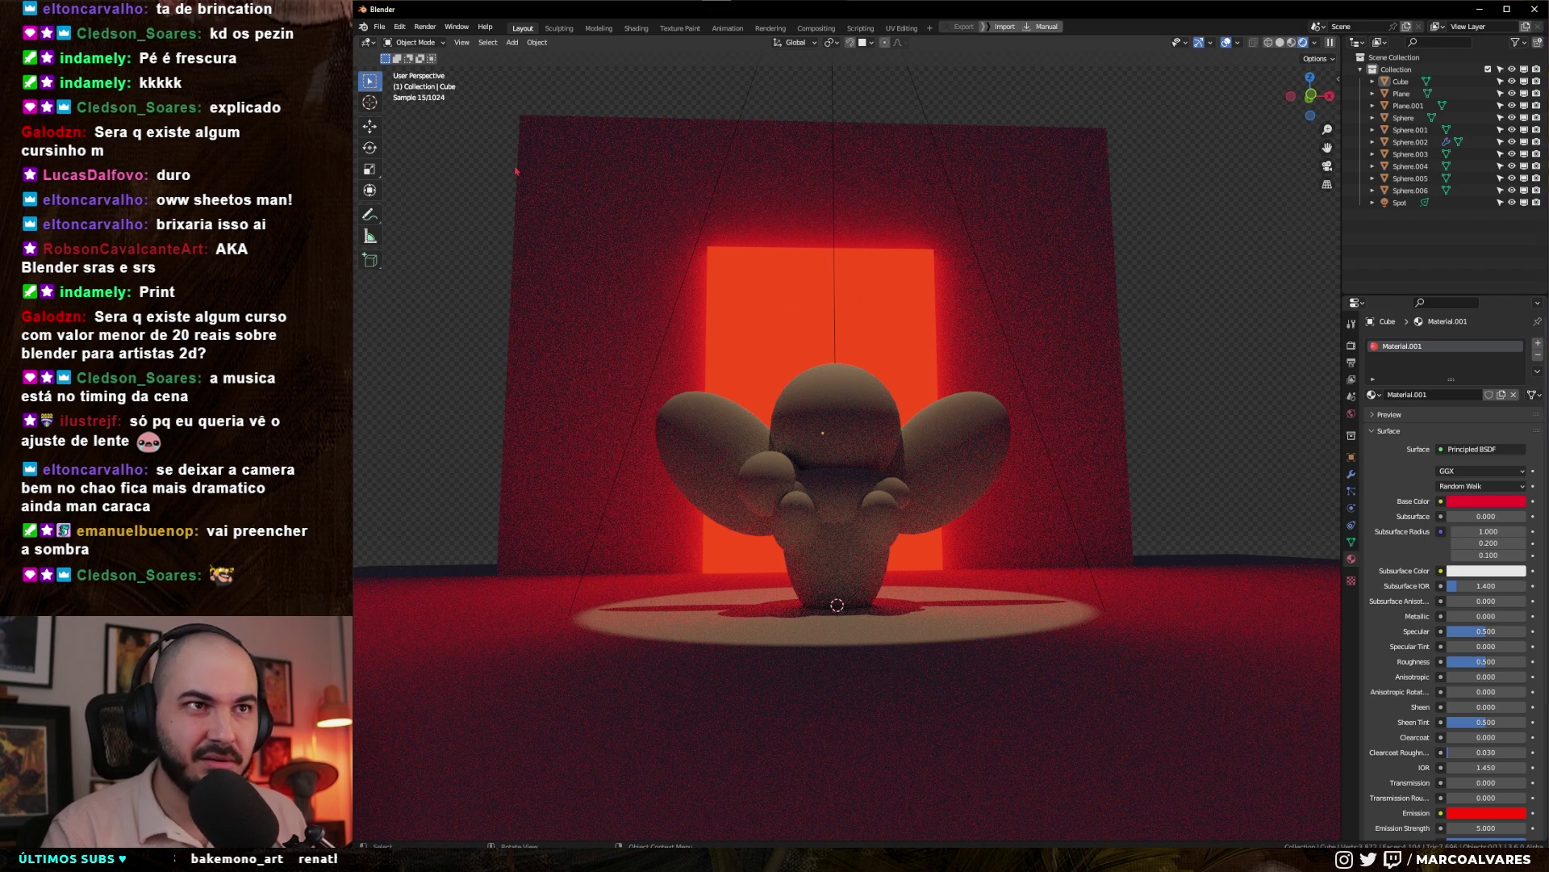
- Capture a screenshot of the rendered figure and doorway, and close Blender without saving the scene
key("super+shift+s")
left_click_drag(545, 187, 1137, 691)
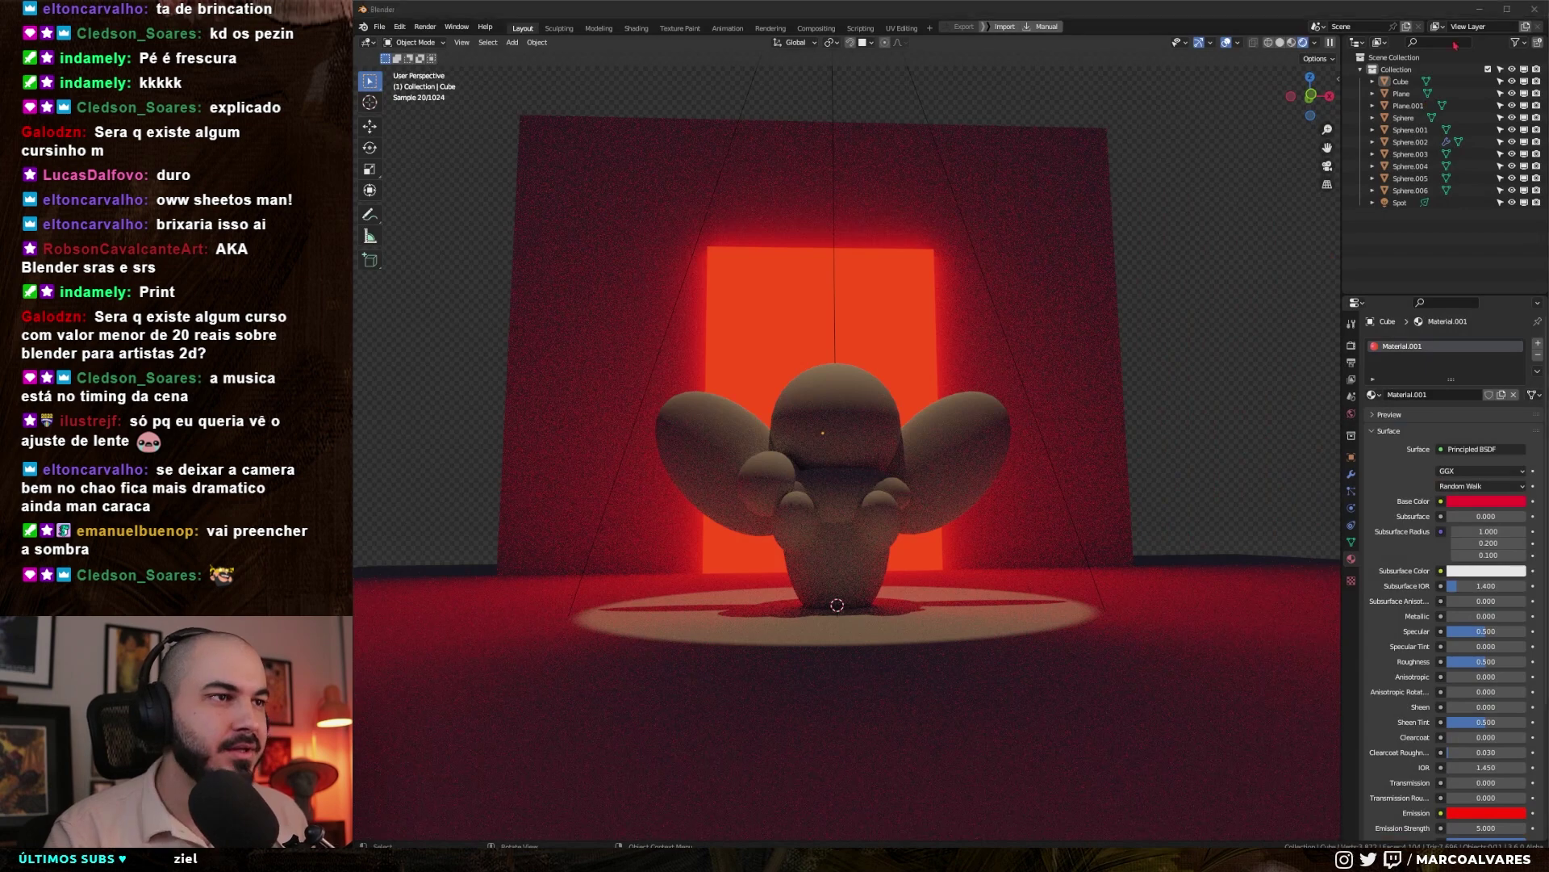
left_click(1535, 9)
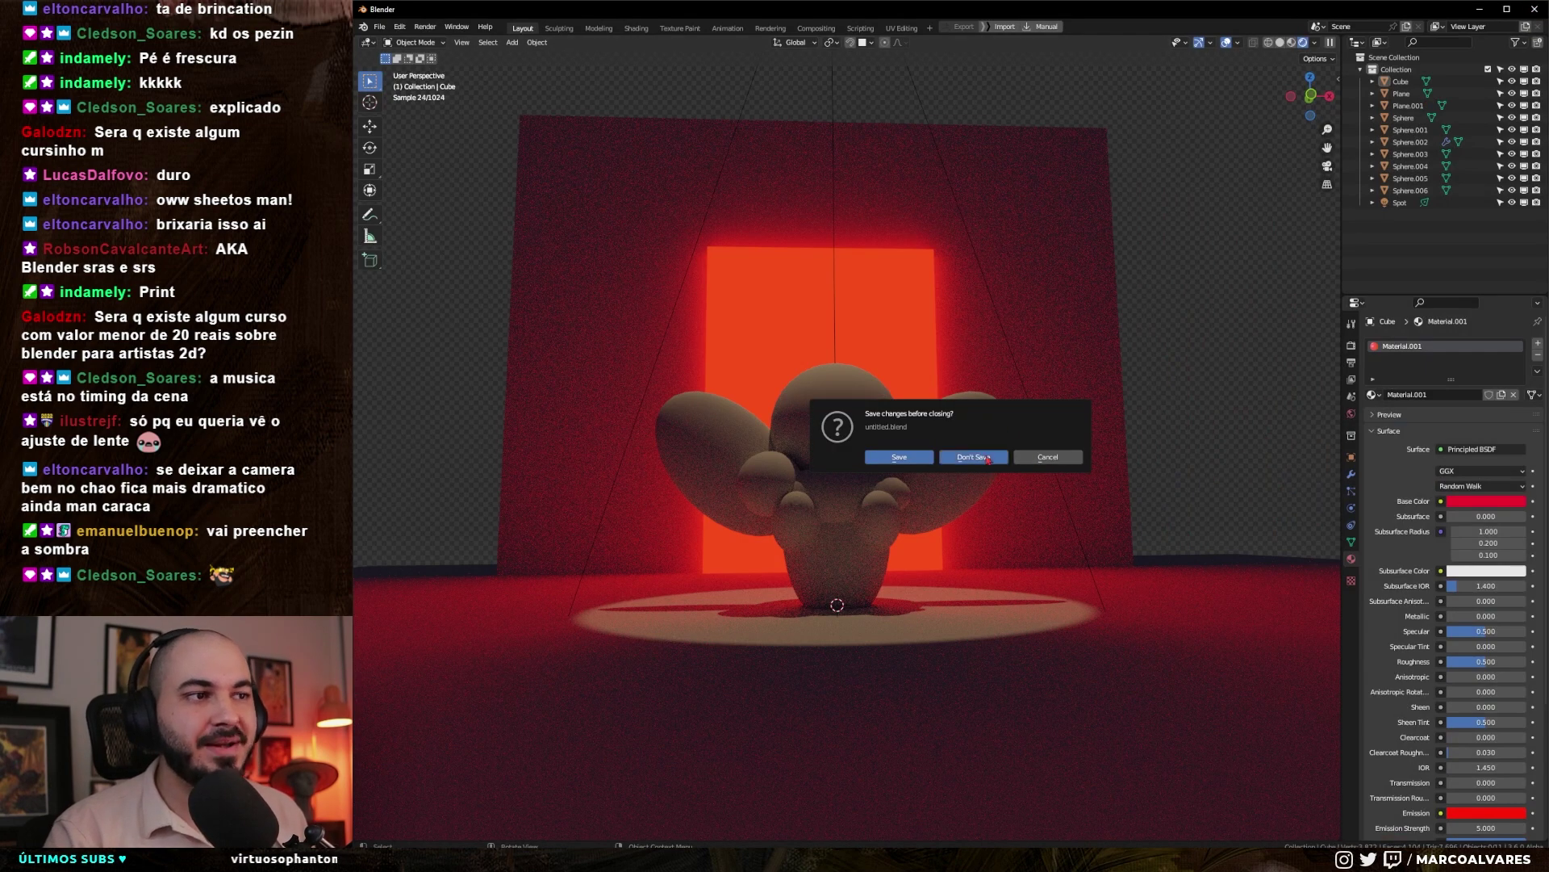
left_click(978, 457)
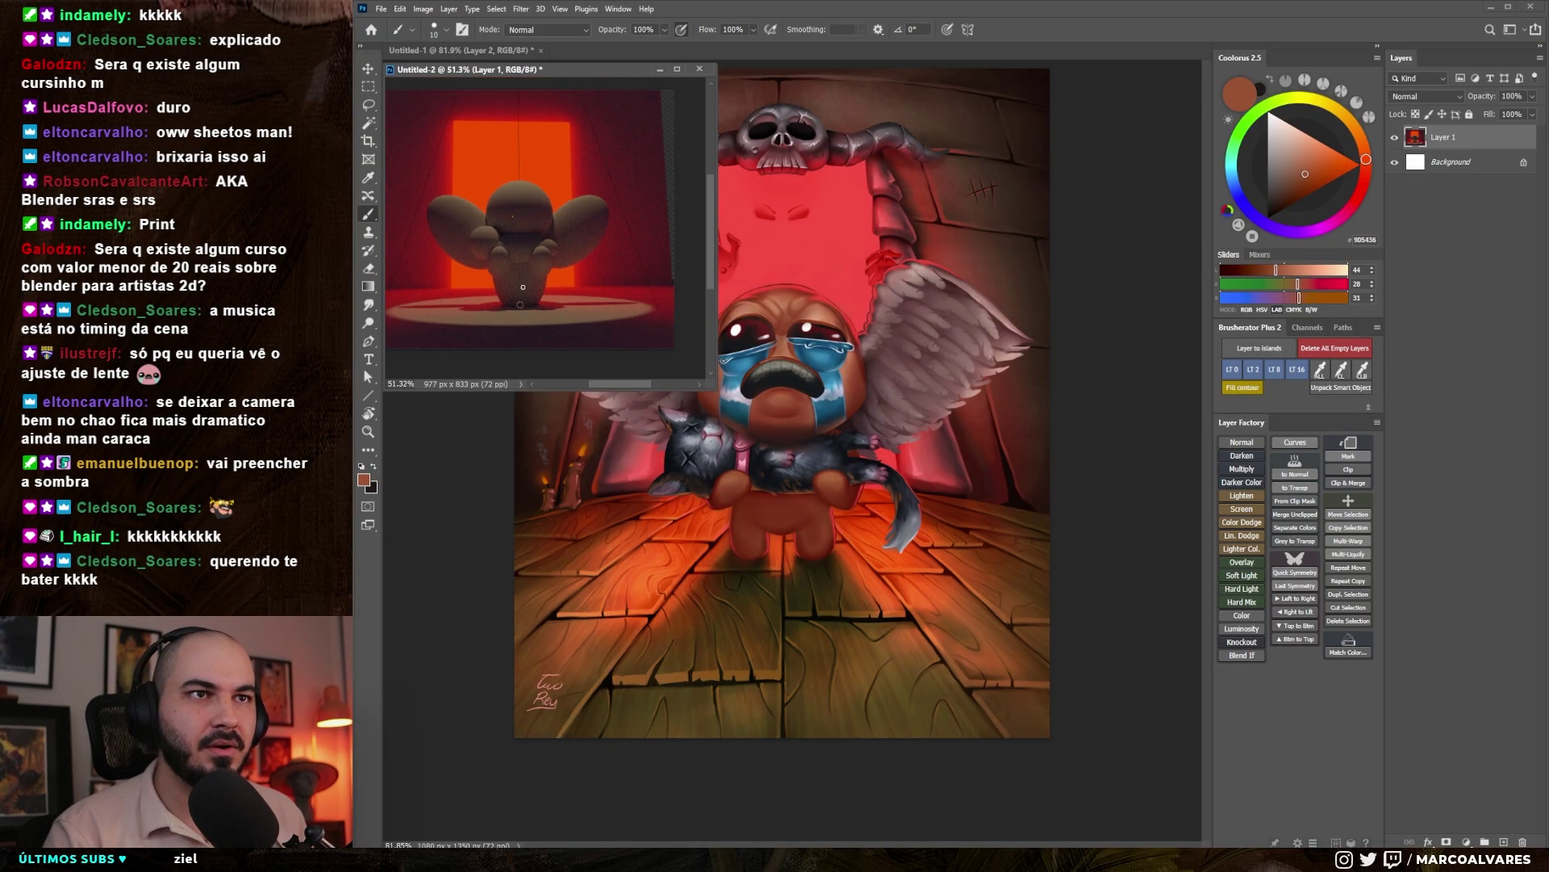
- Shrink the floating render reference window, enlarge its figure, and reposition the painting beside it
mouse_move(531, 302)
left_mouse_down()
mouse_move(566, 298)
mouse_move(549, 302)
left_mouse_up()
left_click_drag(715, 390, 681, 342)
scroll(515, 219, "up", 2)
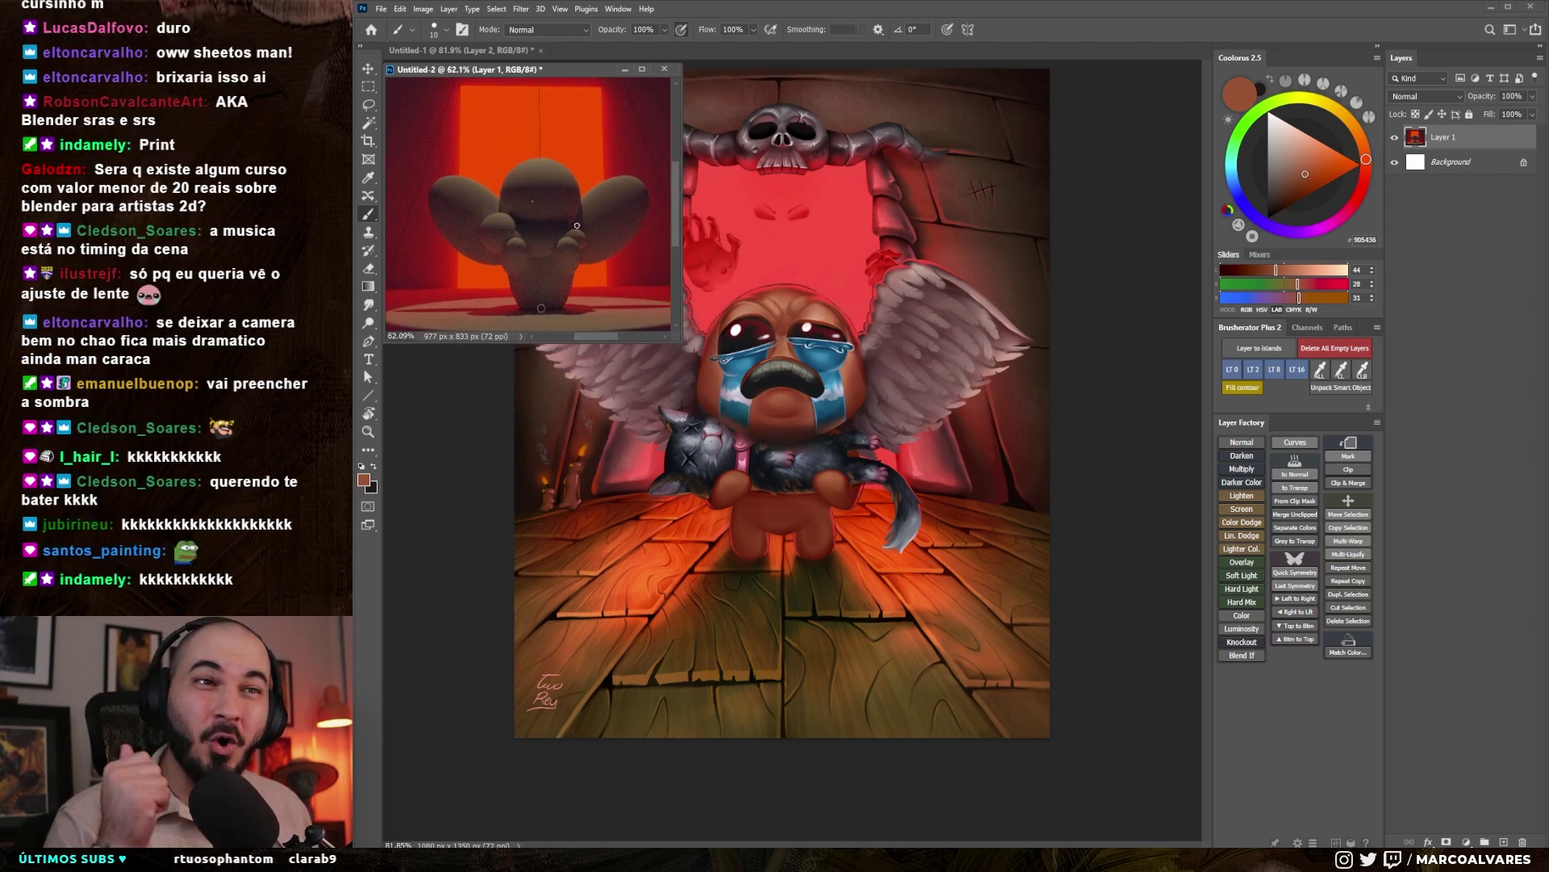
scroll(568, 216, "up", 1)
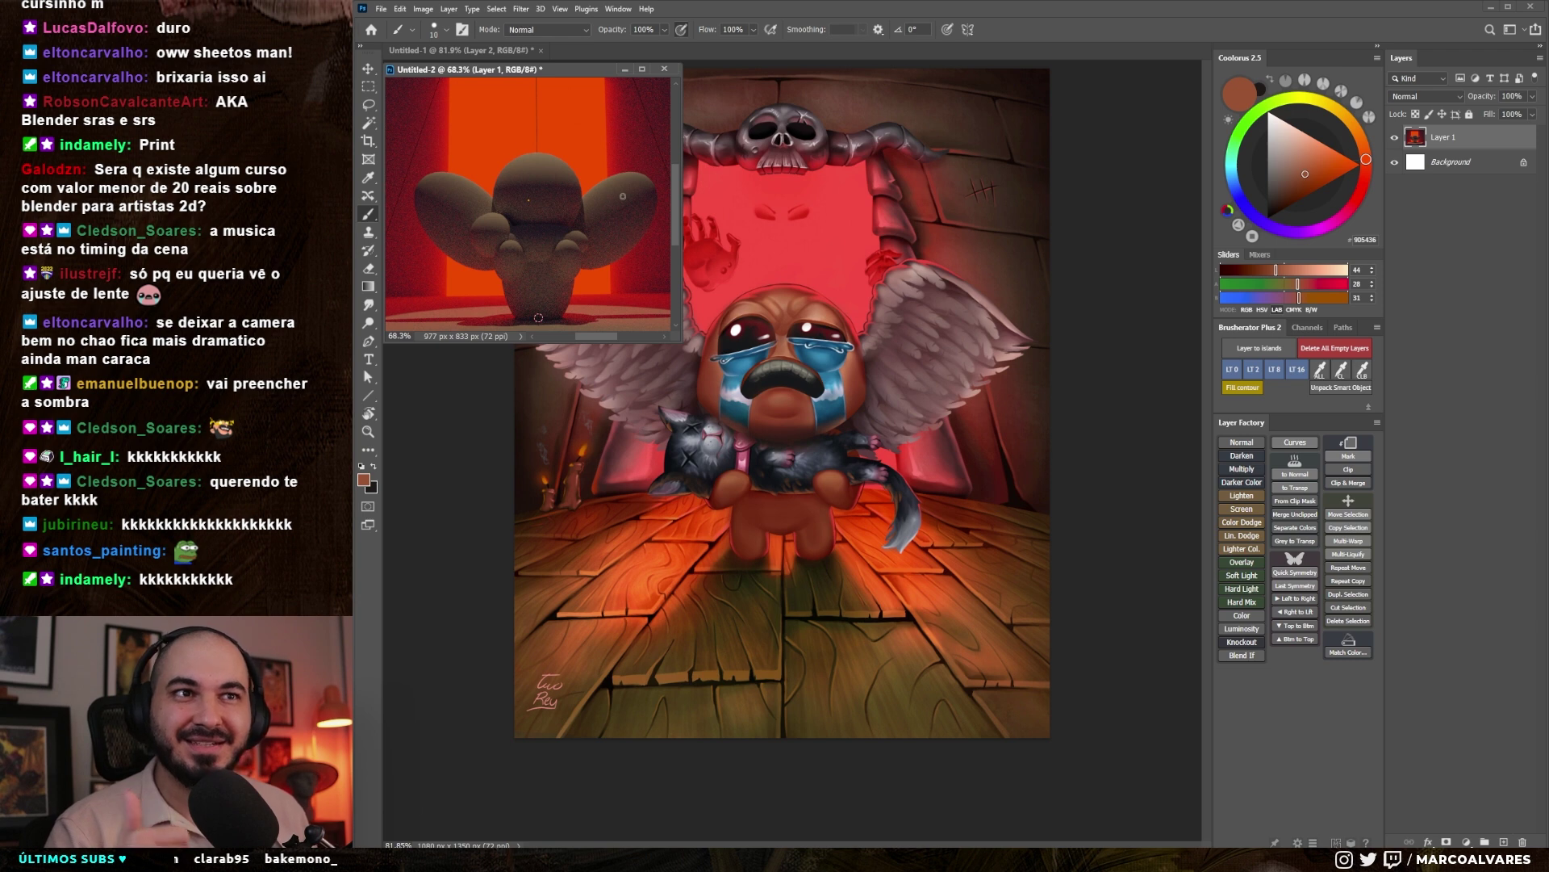
left_click(920, 456)
left_click_drag(819, 428, 897, 462)
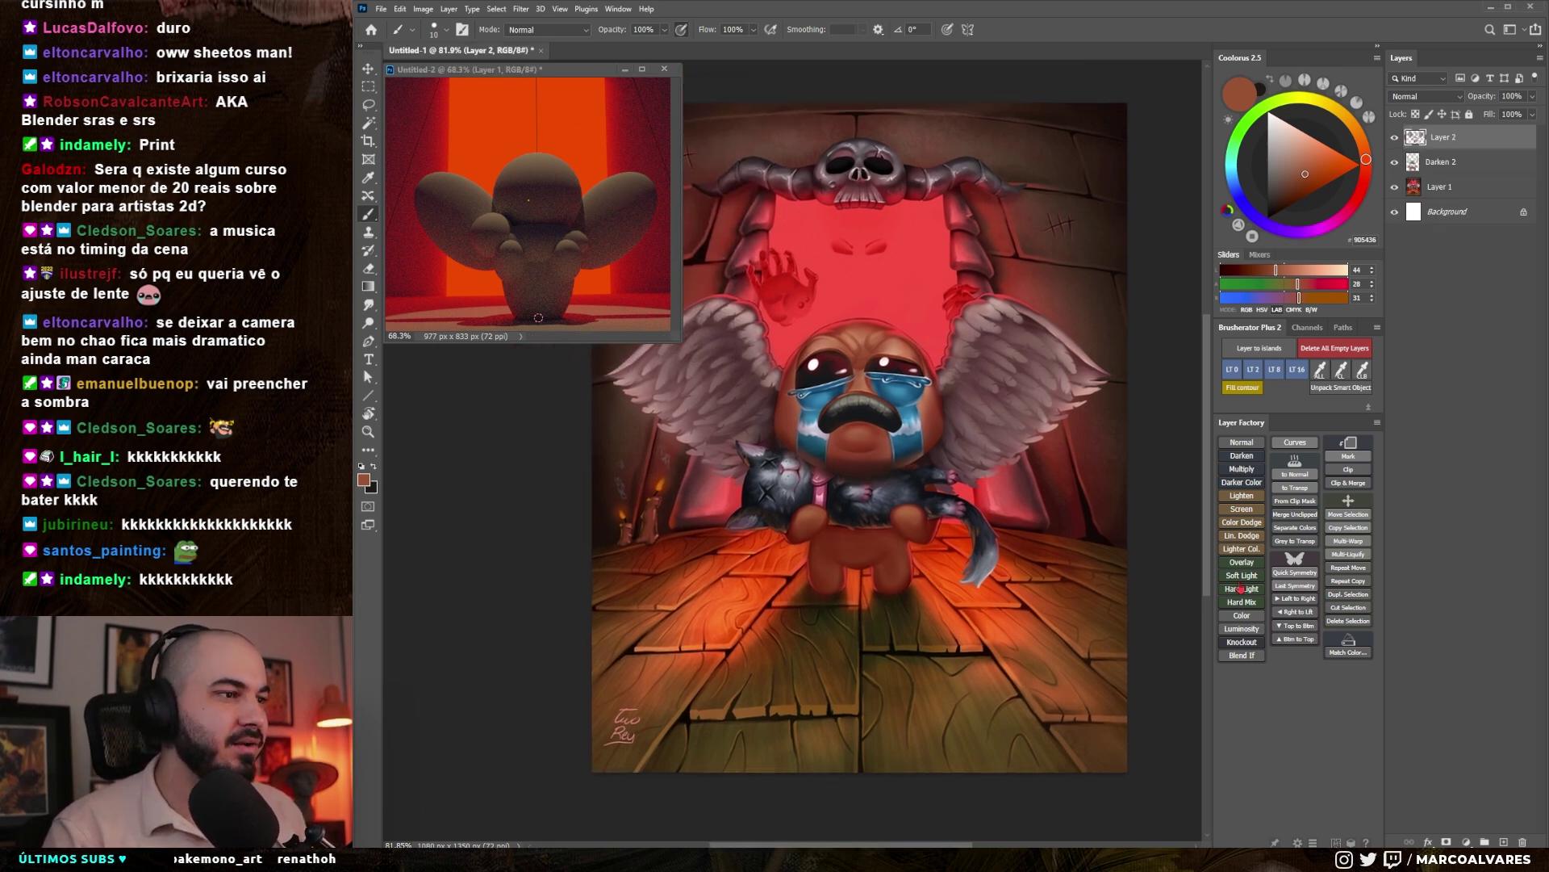
- Add a Screen layer above the painting and brush soft golden yellow light over the top of Isaac's head
left_click(1252, 537)
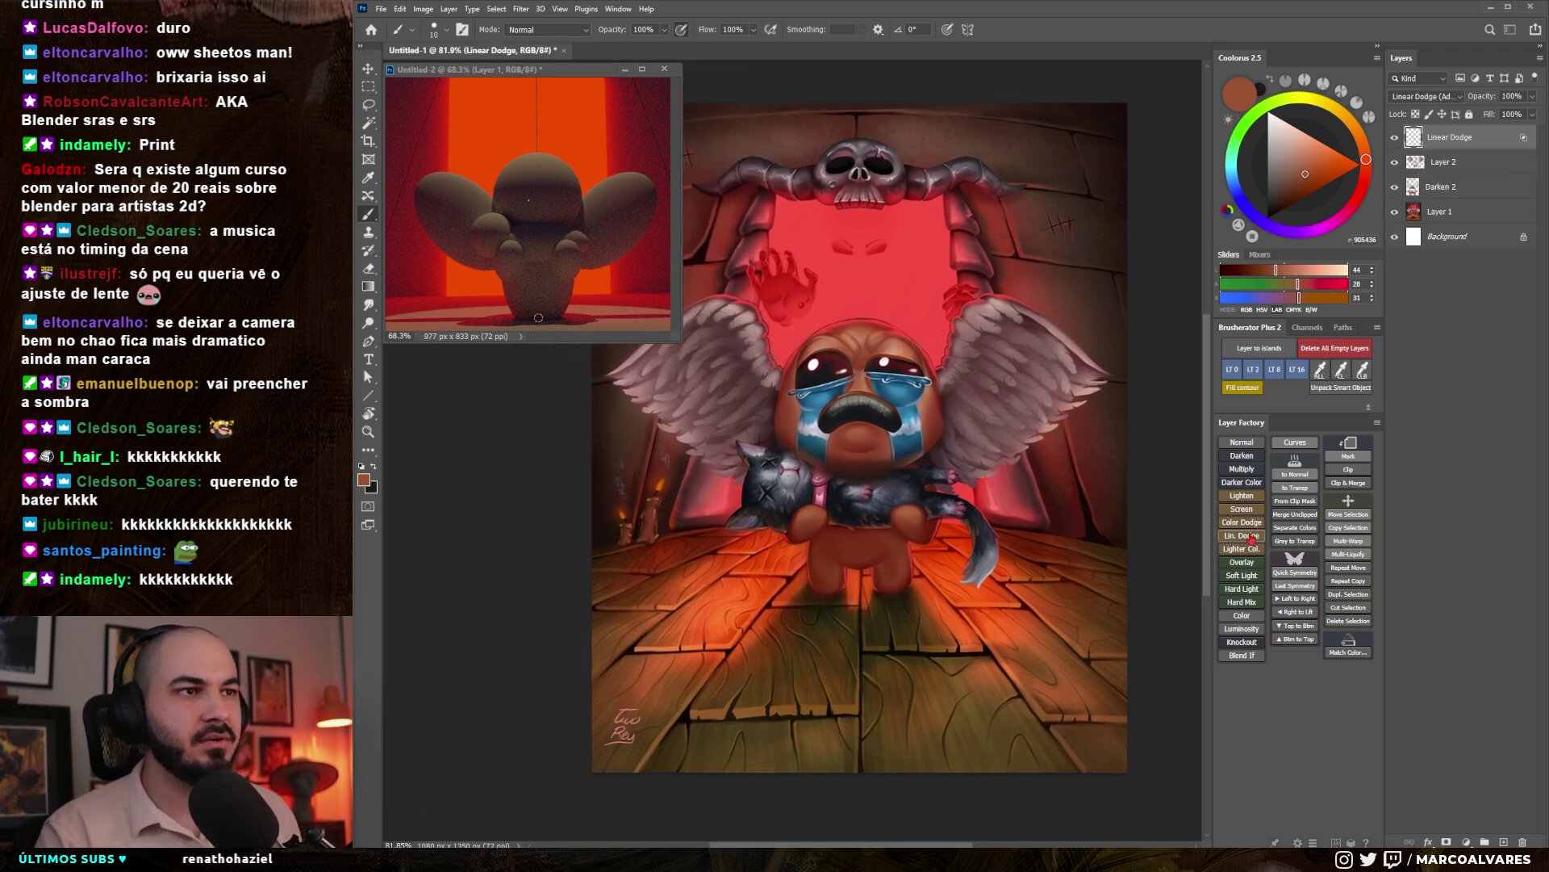
left_click(952, 613, "alt")
mouse_move(910, 512)
left_mouse_down()
mouse_move(908, 611)
mouse_move(975, 420)
mouse_move(970, 385)
mouse_move(991, 409)
left_mouse_up()
right_click(817, 395)
left_click(977, 507)
left_click_drag(812, 416, 835, 373)
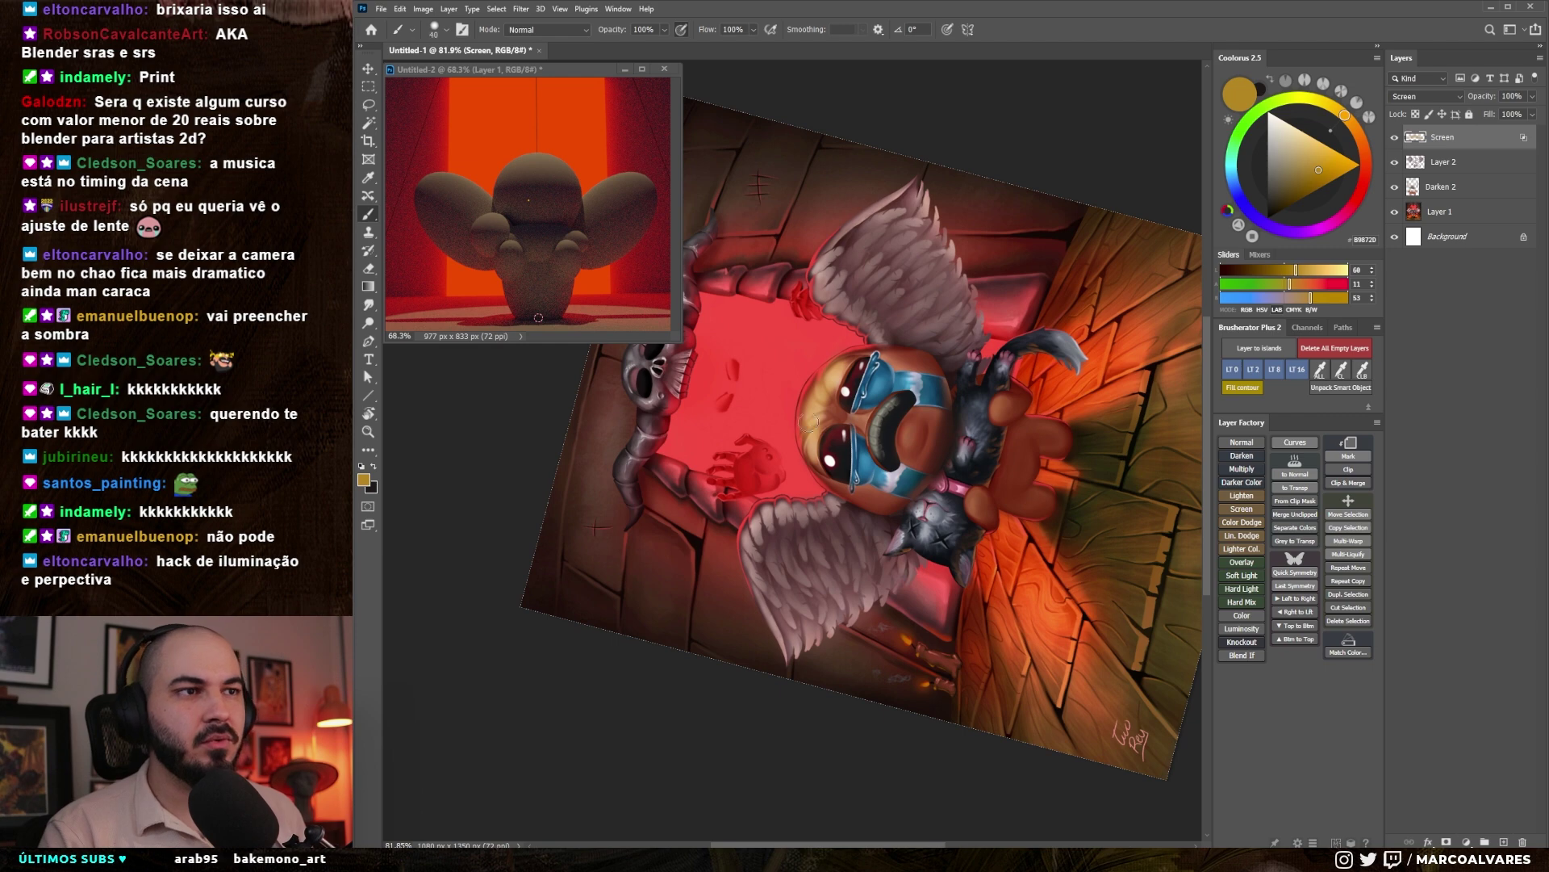
- Choose an eraser brush tip and touch up the golden light along the crown of Isaac's head
key("e")
right_click(818, 300)
double_click(965, 484)
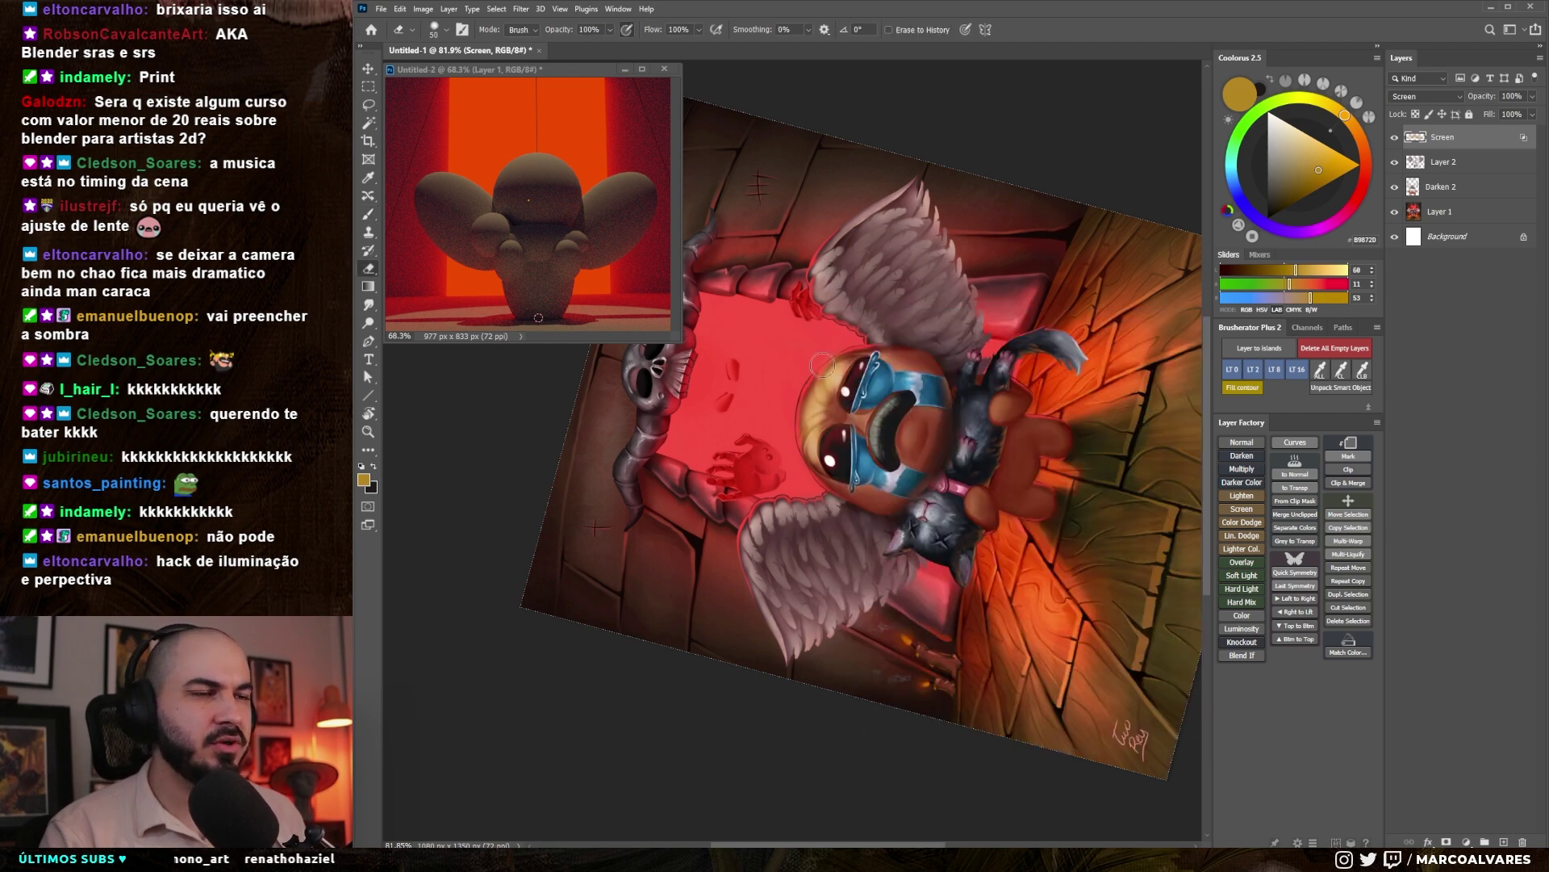
key("b")
left_click_drag(805, 449, 843, 363)
key("bracketleft")
key("r")
left_click_drag(908, 367, 933, 565)
key("space")
left_click_drag(807, 493, 815, 462)
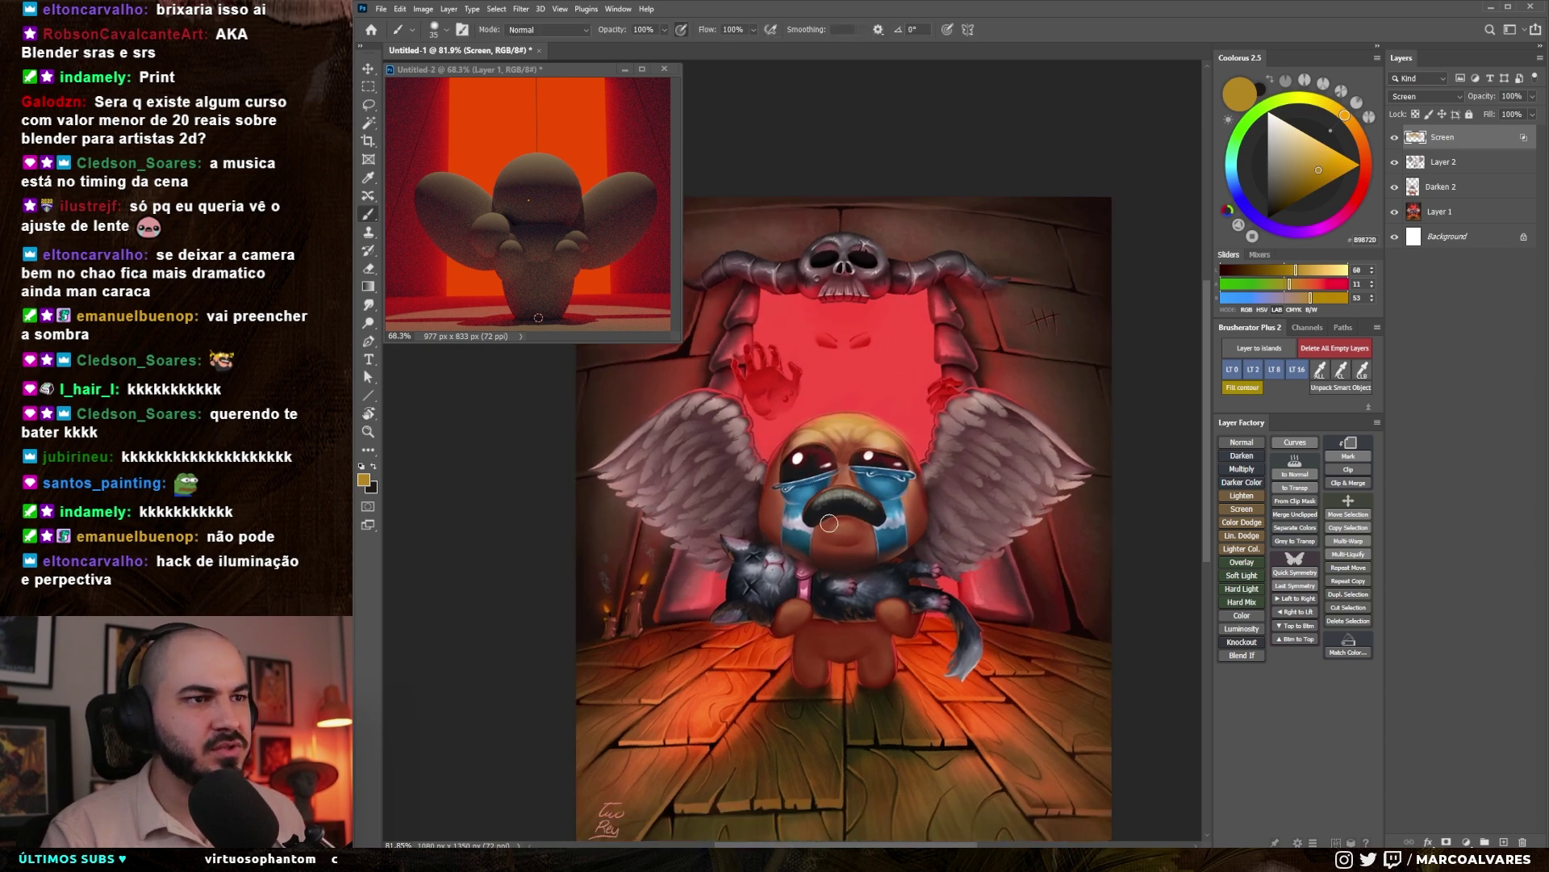
- Refine the golden light on the side of Isaac's head near the eye with a smaller brush
key("ctrl+space")
left_click_drag(829, 523, 864, 571)
key("r")
left_click_drag(874, 505, 863, 425)
key("bracketleft")
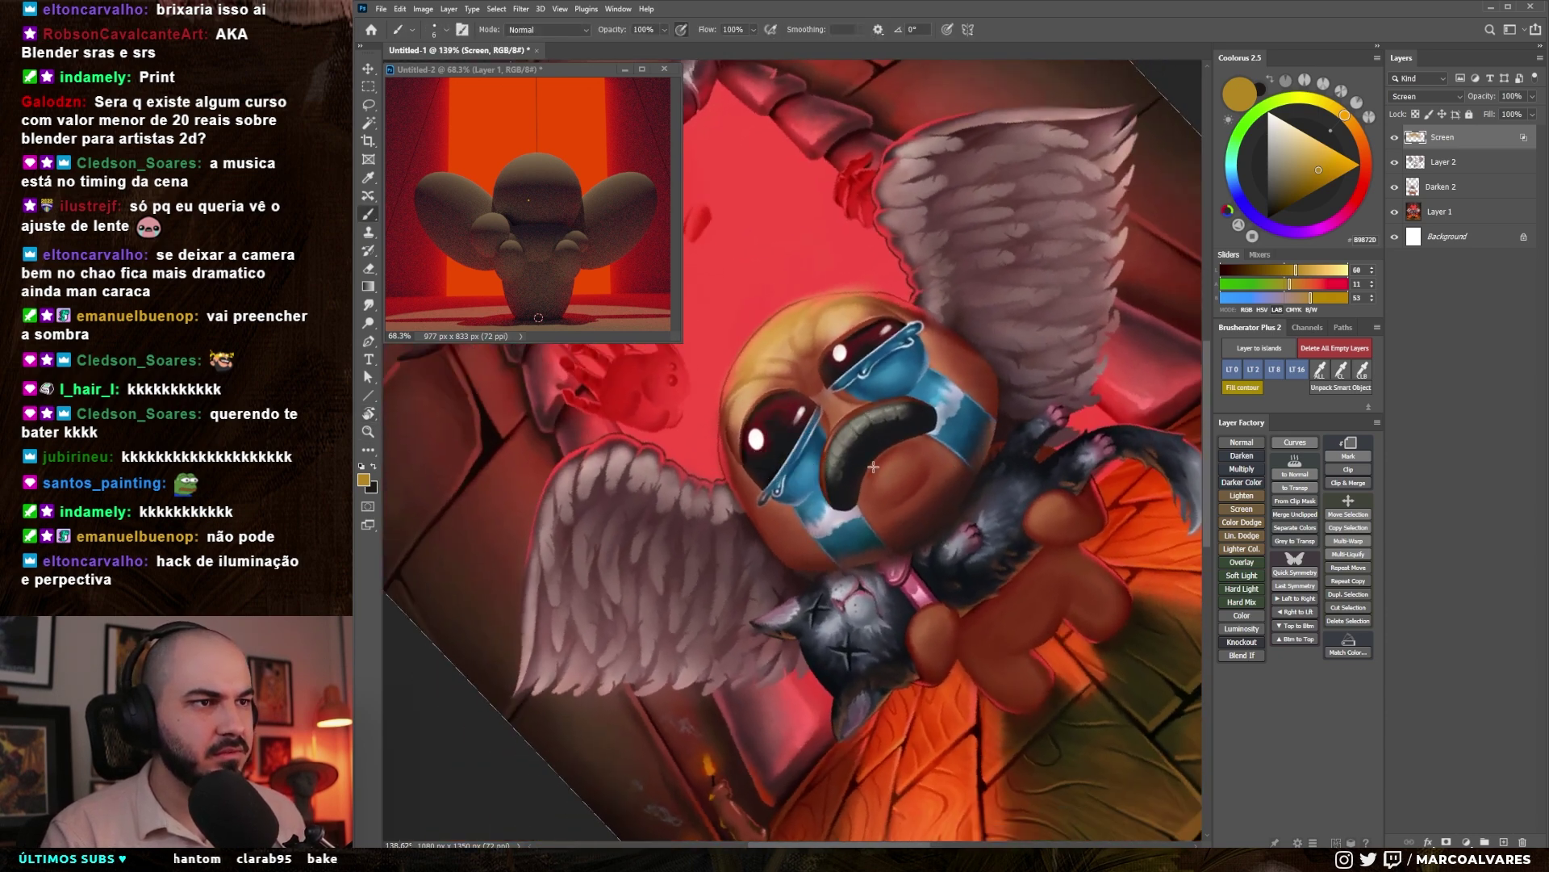
left_click_drag(766, 472, 768, 428)
key("bracketleft")
key("bracketleft")
key("bracketleft")
- Recolour the light painted on the Screen layer with a brighter yellow, keeping its transparency locked
left_click(1319, 159)
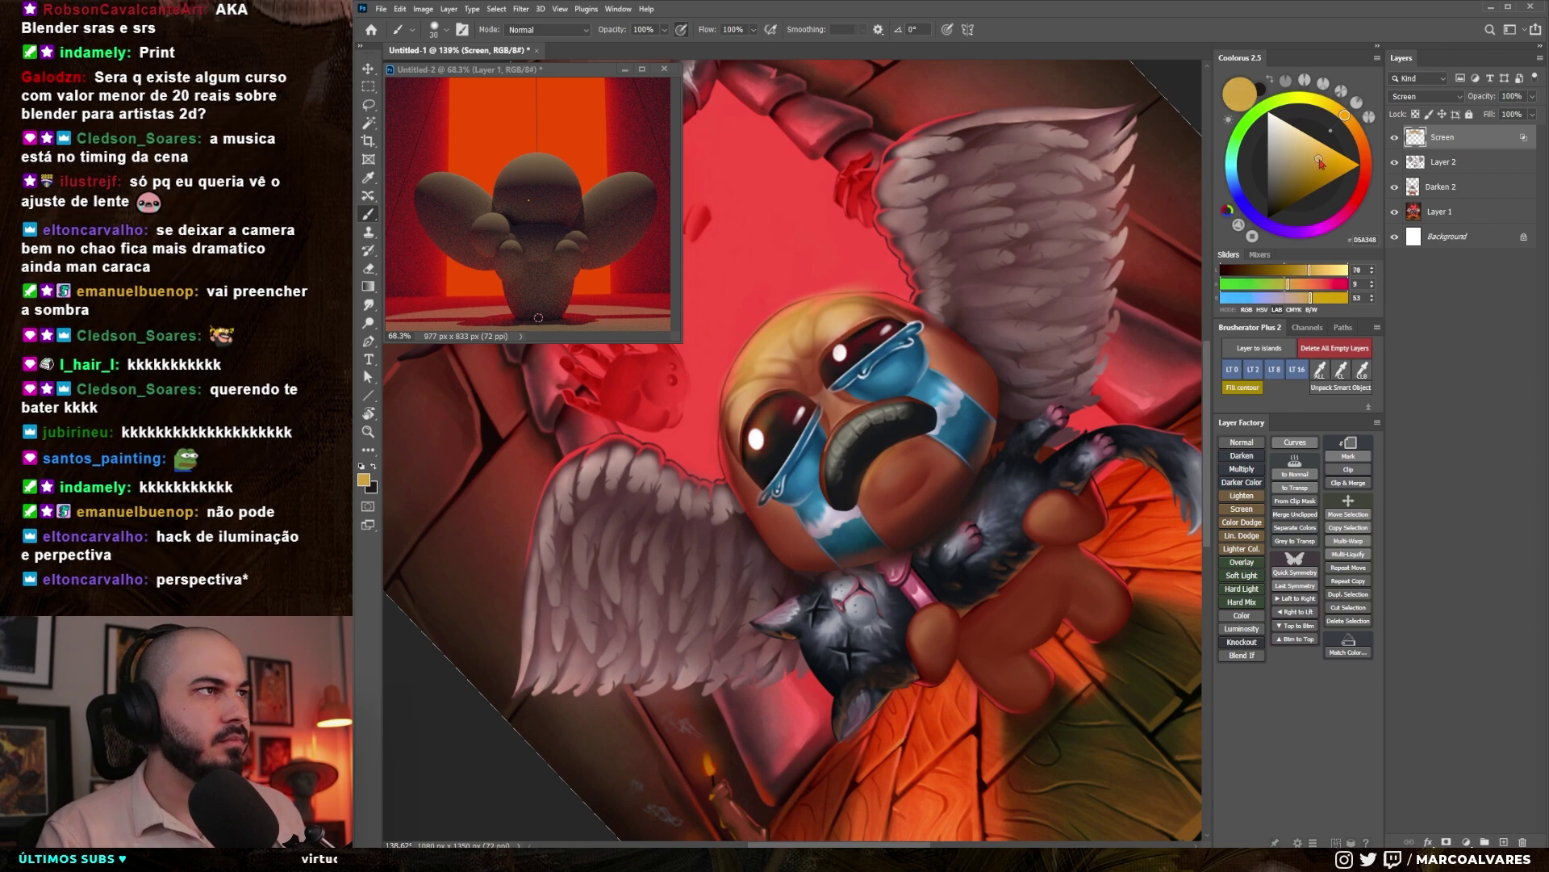
key("slash")
key("alt+BackSpace")
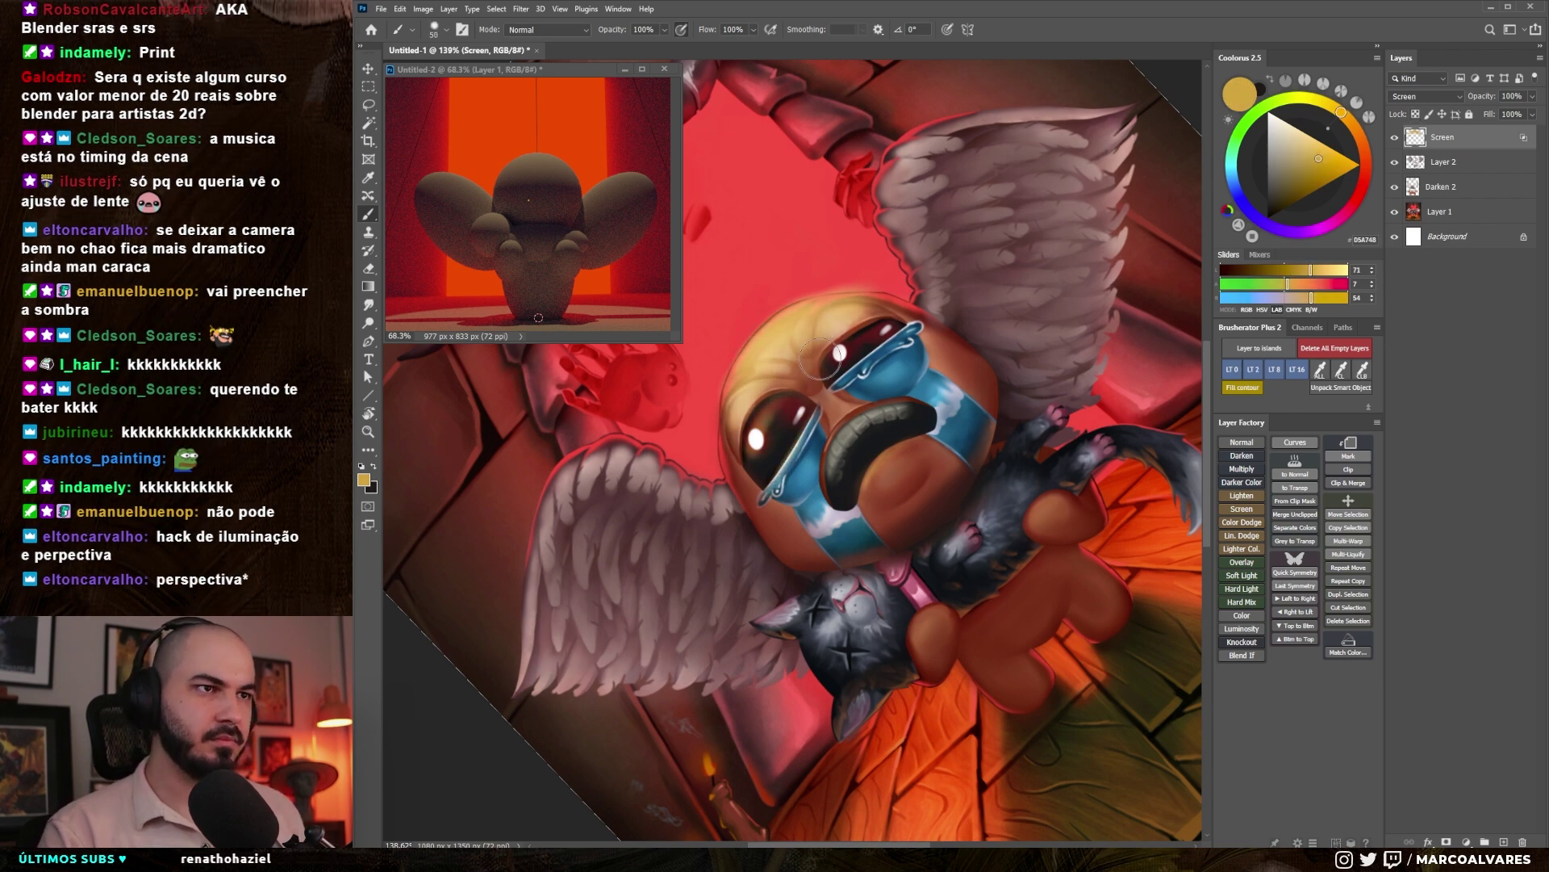
- Extend the bright yellow light down the side of Isaac's head with a larger brush
key("e")
key("Escape")
key("ctrl+space")
mouse_move(887, 464)
left_mouse_down()
mouse_move(812, 405)
mouse_move(787, 446)
left_mouse_up()
key("b")
key("]")
key("]")
key("]")
left_click_drag(939, 425, 917, 415)
- Paint yellow light over the upper part of the wing on the right of the painting, adjusting the brush size
key("[")
key("[")
key("[")
key("[")
mouse_move(1072, 320)
left_mouse_down()
mouse_move(1019, 352)
mouse_move(997, 425)
mouse_move(956, 394)
left_mouse_up()
key("]")
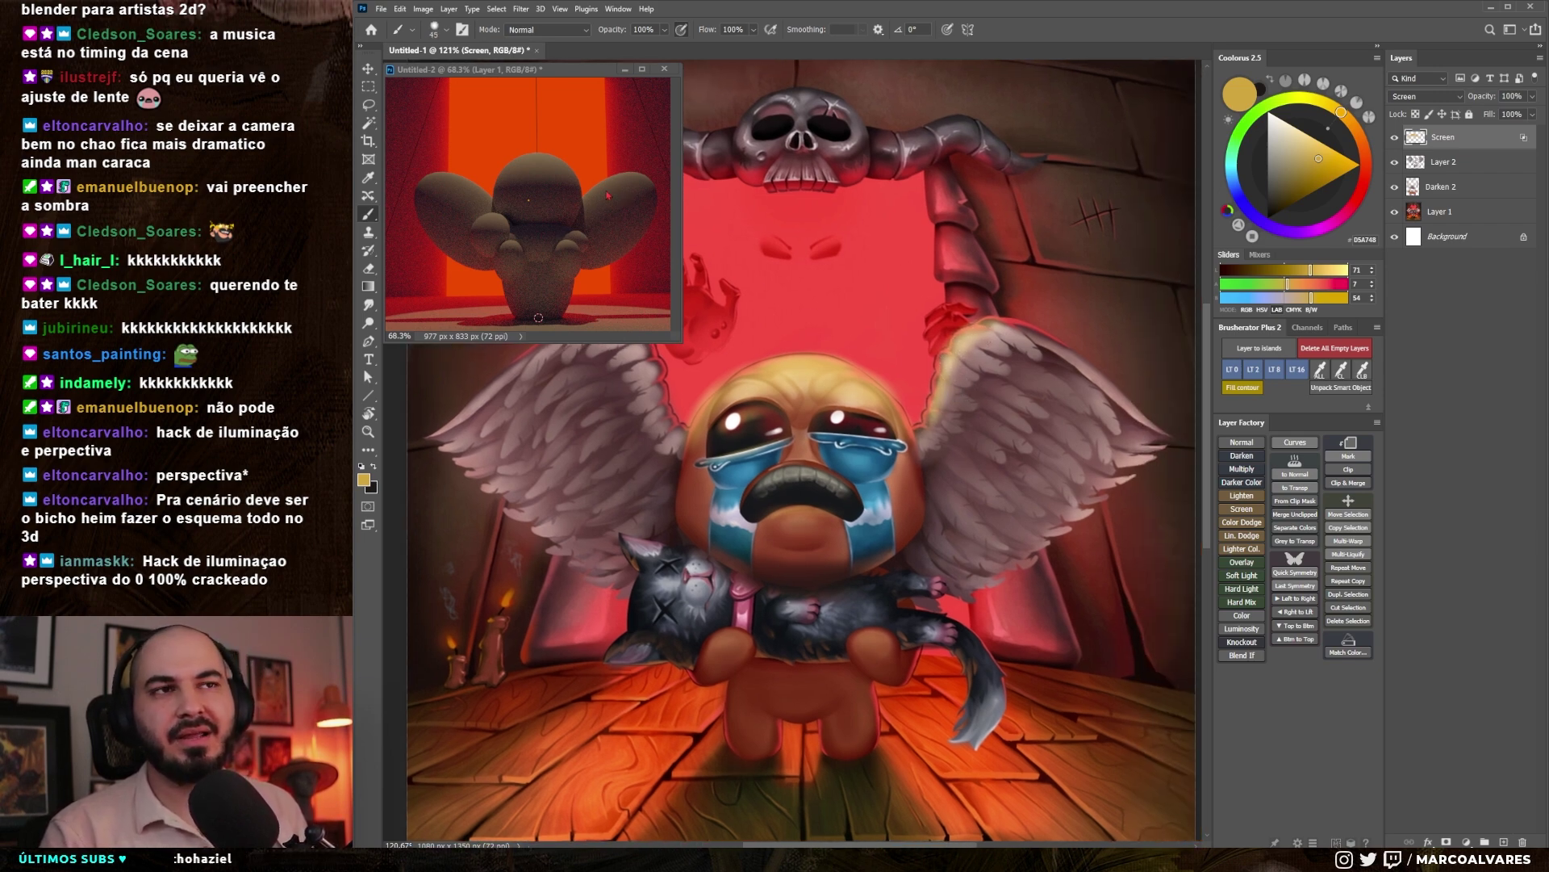
key("]")
key("]")
key("]")
key("]")
key("]")
mouse_move(973, 388)
left_mouse_down()
mouse_move(968, 487)
mouse_move(1042, 362)
mouse_move(984, 380)
mouse_move(940, 361)
left_mouse_up()
key("ctrl+z")
left_click_drag(948, 510, 911, 526)
key("[")
key("[")
left_click_drag(930, 381, 894, 458)
left_click_drag(952, 357, 1028, 367)
- Sharpen the yellow rim light along the right wing's upper edge with a small brush, undoing a misplaced stroke
key("r")
mouse_move(1037, 492)
left_mouse_down()
mouse_move(904, 230)
mouse_move(946, 375)
left_mouse_up()
key("[")
key("[")
key("[")
key("[")
key("[")
key("[")
key("[")
key("[")
key("ctrl+z")
key("]")
left_click_drag(771, 418, 845, 327)
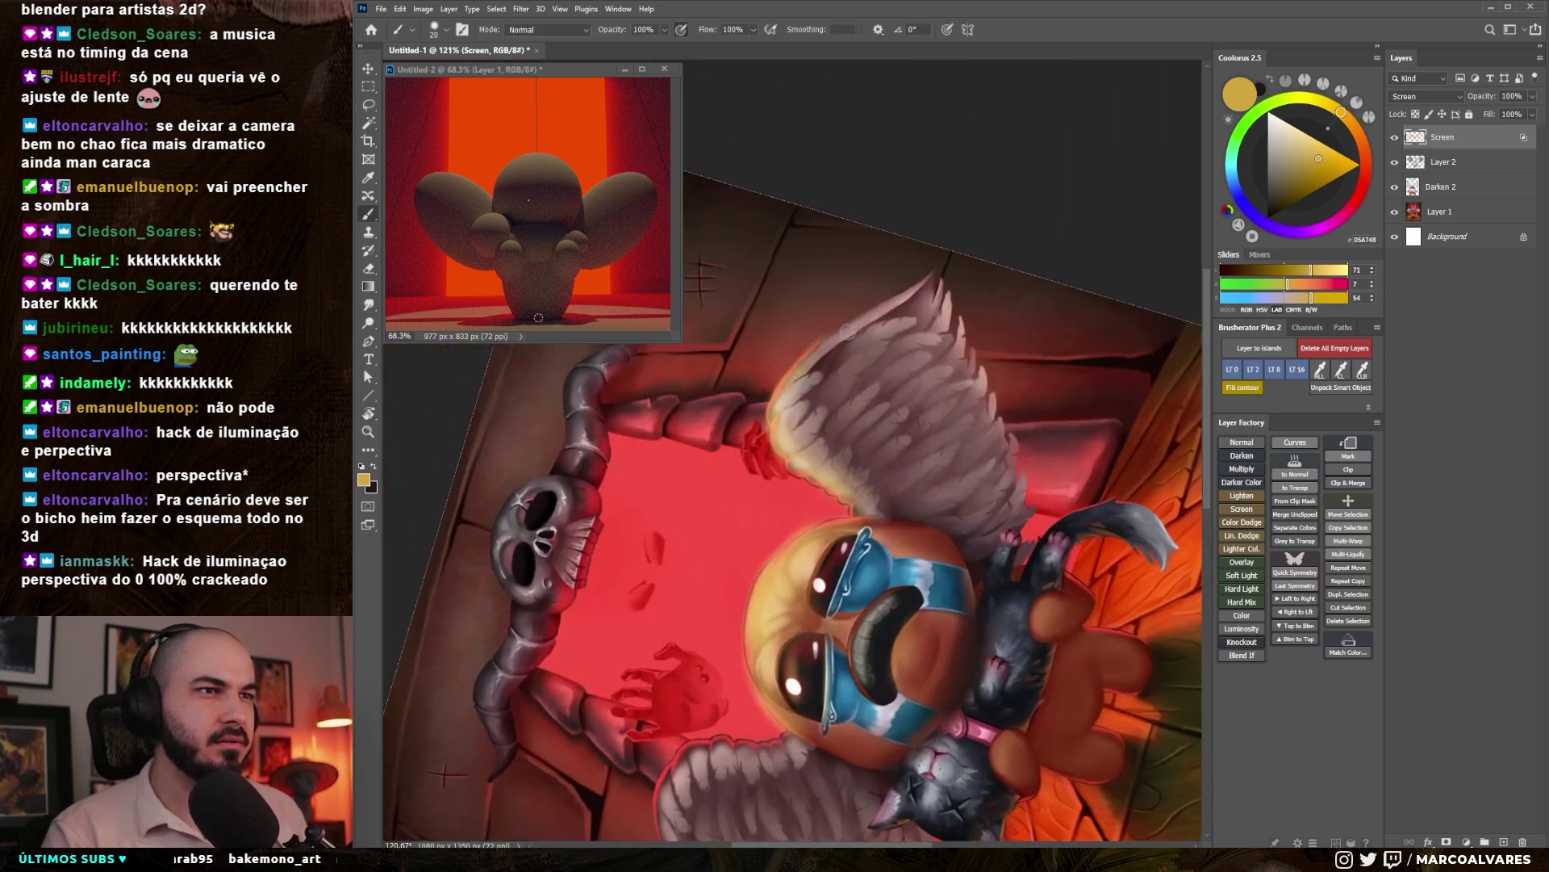
- Paint a matching yellow rim light along the upper edge of the wing on the left of the painting
left_click_drag(775, 629, 824, 425)
mouse_move(710, 602)
left_mouse_down()
mouse_move(761, 737)
mouse_move(731, 666)
left_mouse_up()
key("]")
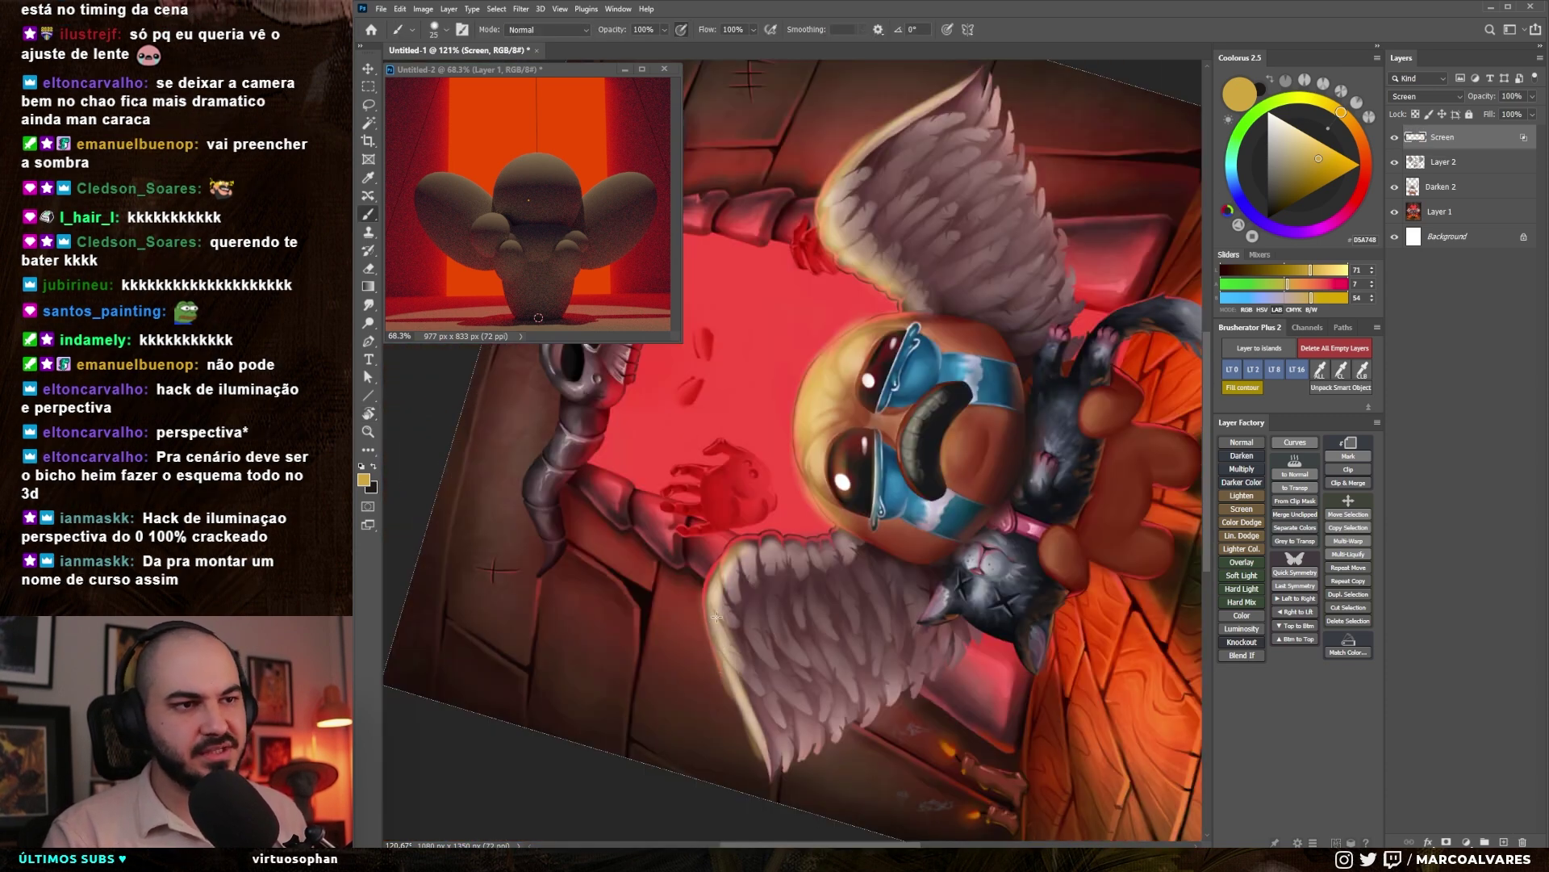
left_click_drag(758, 544, 722, 601)
mouse_move(777, 557)
left_mouse_down()
mouse_move(848, 540)
mouse_move(847, 533)
left_mouse_up()
left_click_drag(836, 530, 810, 564)
- Select part of the cat's face with the Lasso and paint soft yellow light inside it with a large brush
key("r")
left_click_drag(928, 557, 746, 630)
key("]")
key("]")
key("]")
key("]")
key("]")
key("]")
key("]")
key("]")
key("]")
key("]")
mouse_move(739, 694)
left_mouse_down()
mouse_move(774, 556)
mouse_move(753, 572)
left_mouse_up()
key("l")
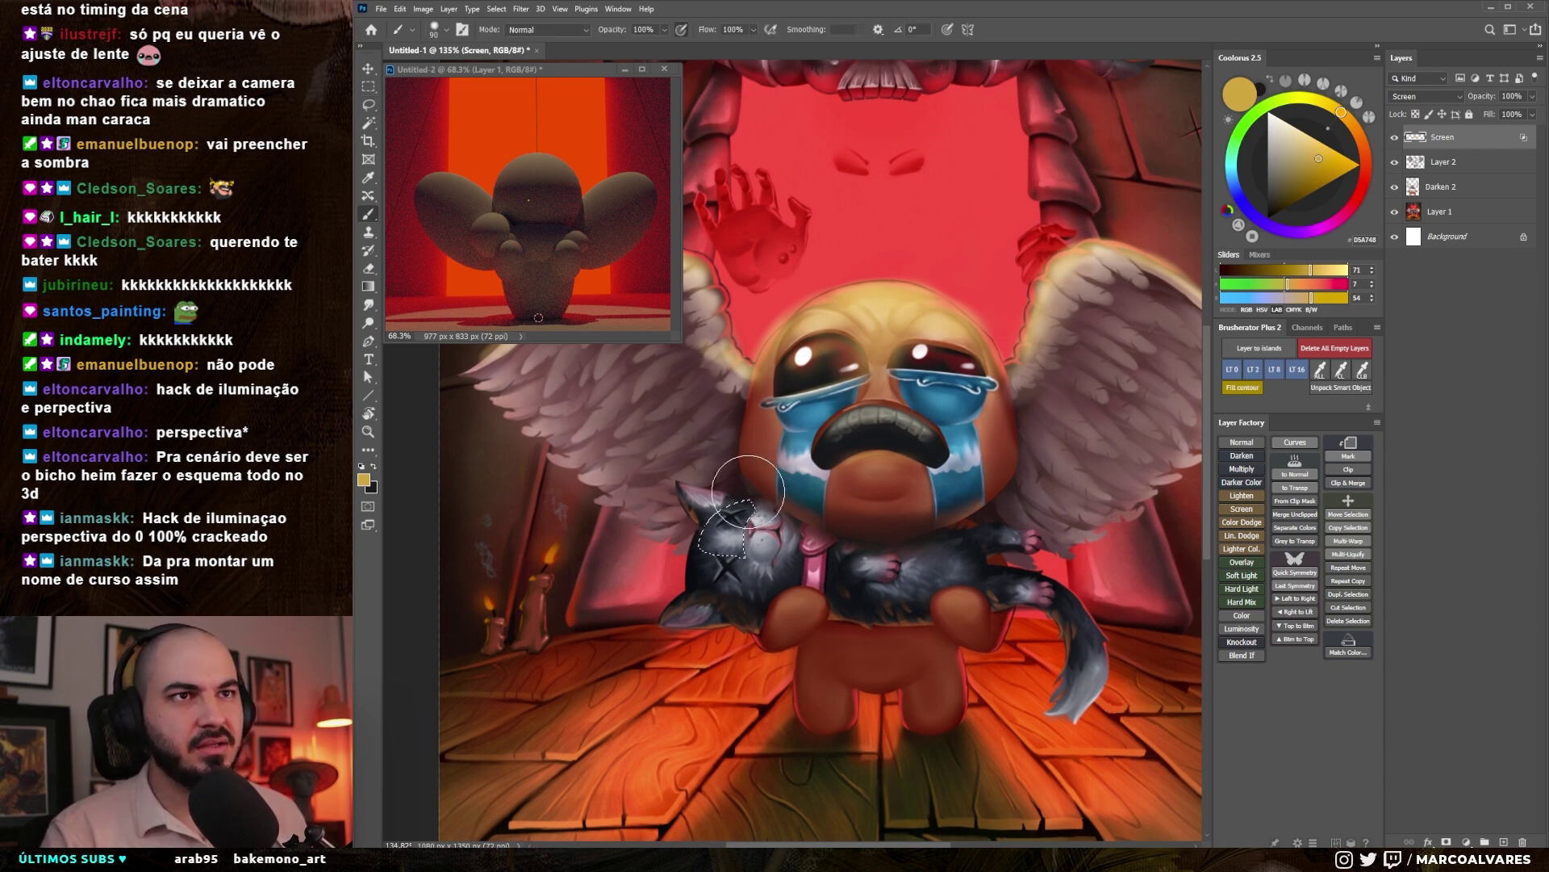
key("b")
mouse_move(718, 524)
left_mouse_down()
mouse_move(756, 515)
mouse_move(770, 535)
mouse_move(739, 520)
left_mouse_up()
- Paint yellow light on the cat's lower ear and clear the lasso selection
key("b")
left_click_drag(667, 616, 702, 597)
key("l")
left_click(660, 482)
key("b")
- In the Screen layer's blending options, split the Blend If black point of the underlying layer to 7 / 41
right_click(1450, 136)
left_click(1451, 142)
key("ctrl+shift+b")
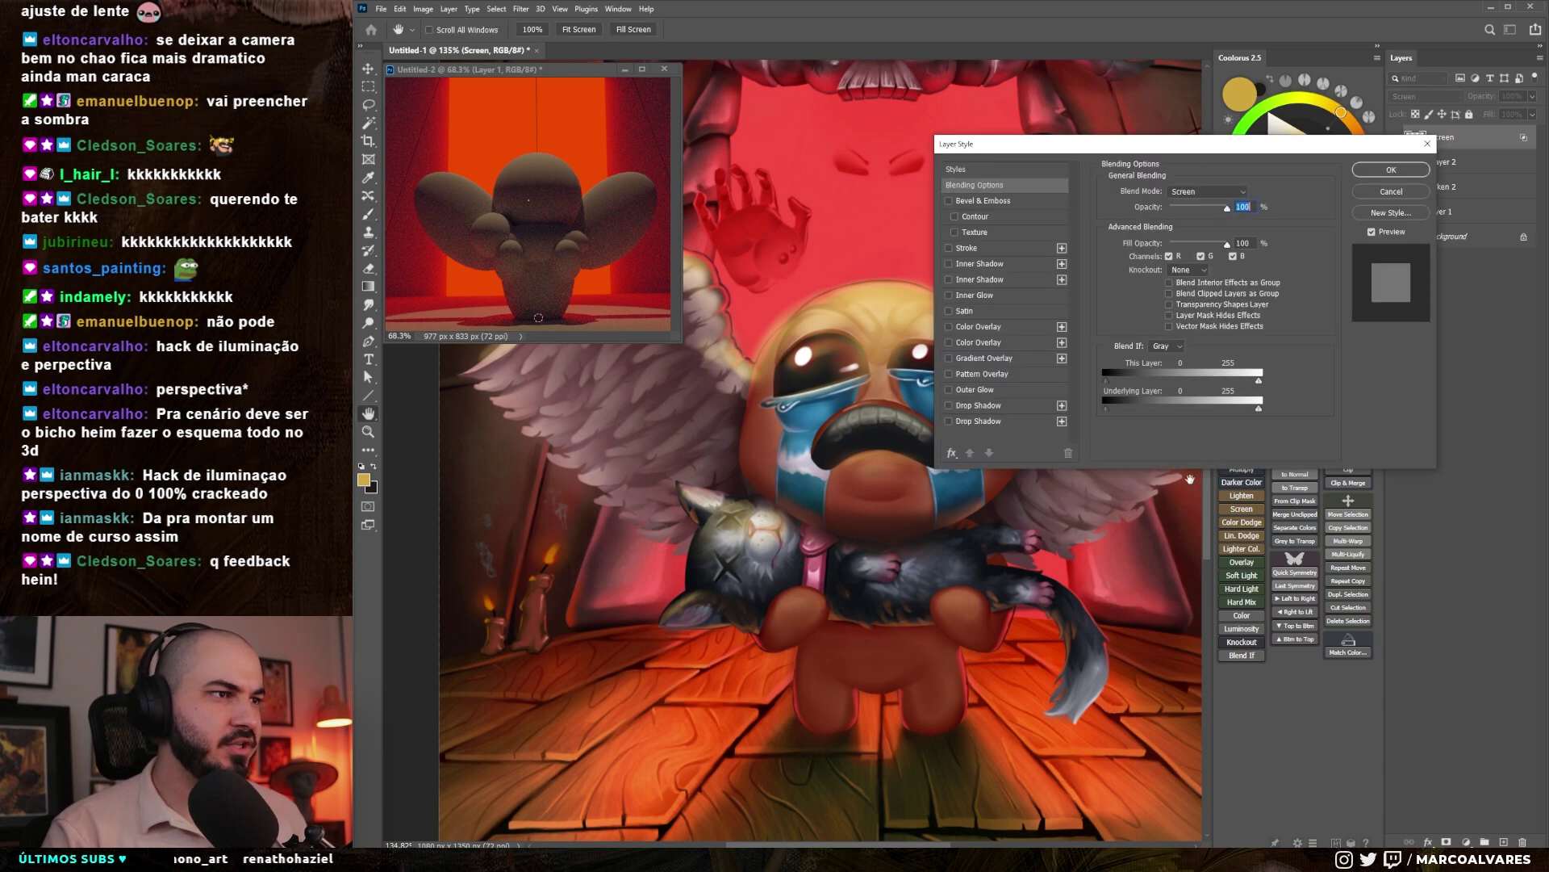
left_click_drag(1121, 411, 1118, 415)
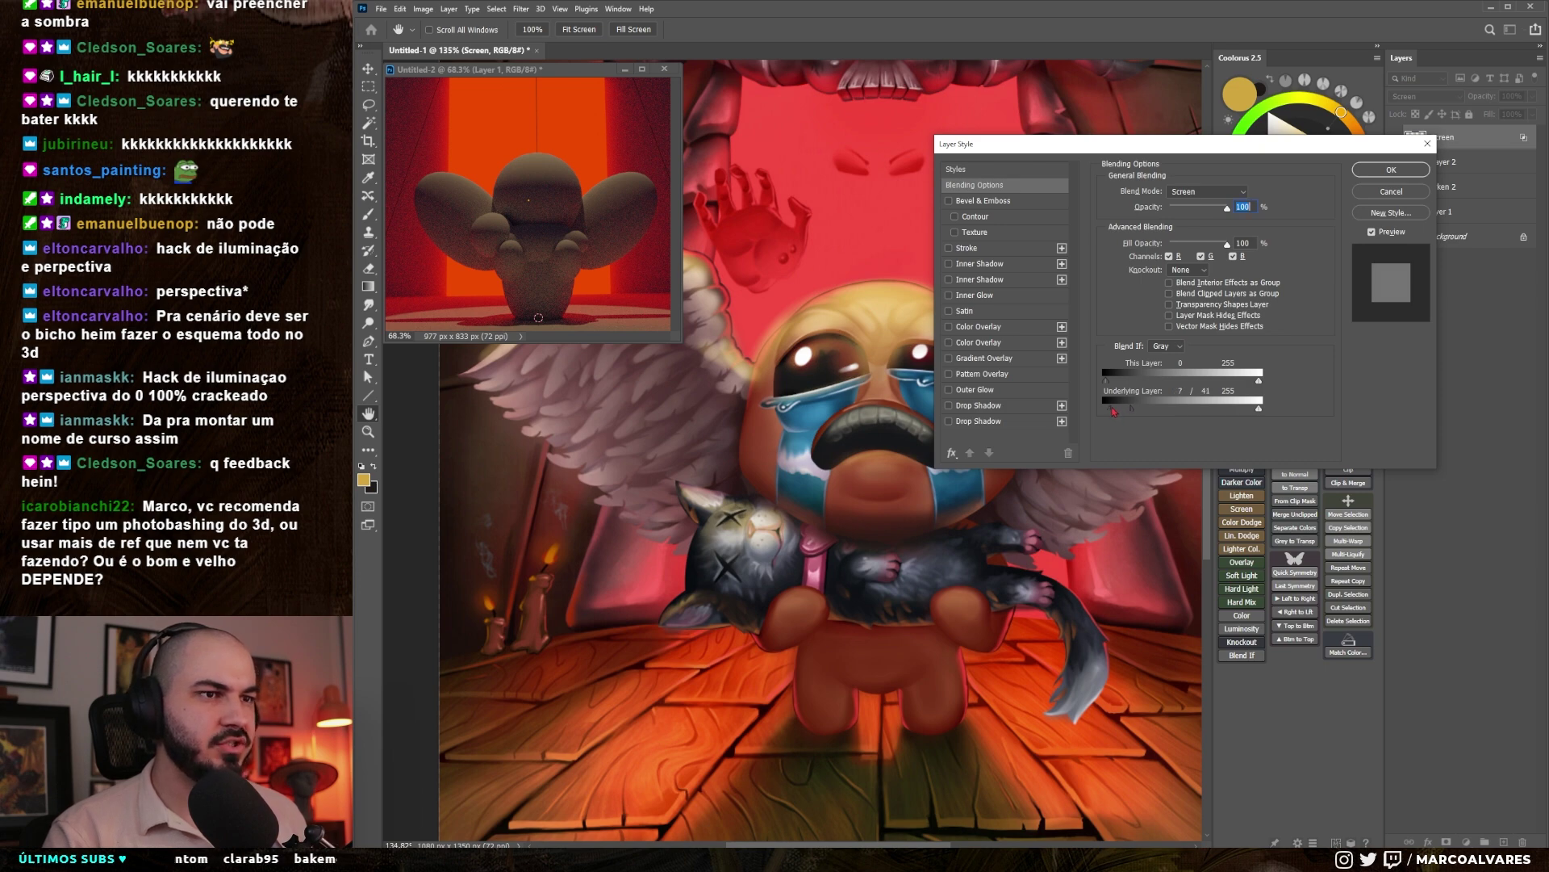
left_click(1390, 171)
- Lasso the area around the cat's collar and brush yellow light onto the collar and nearby fur
scroll(816, 505, "down", 1)
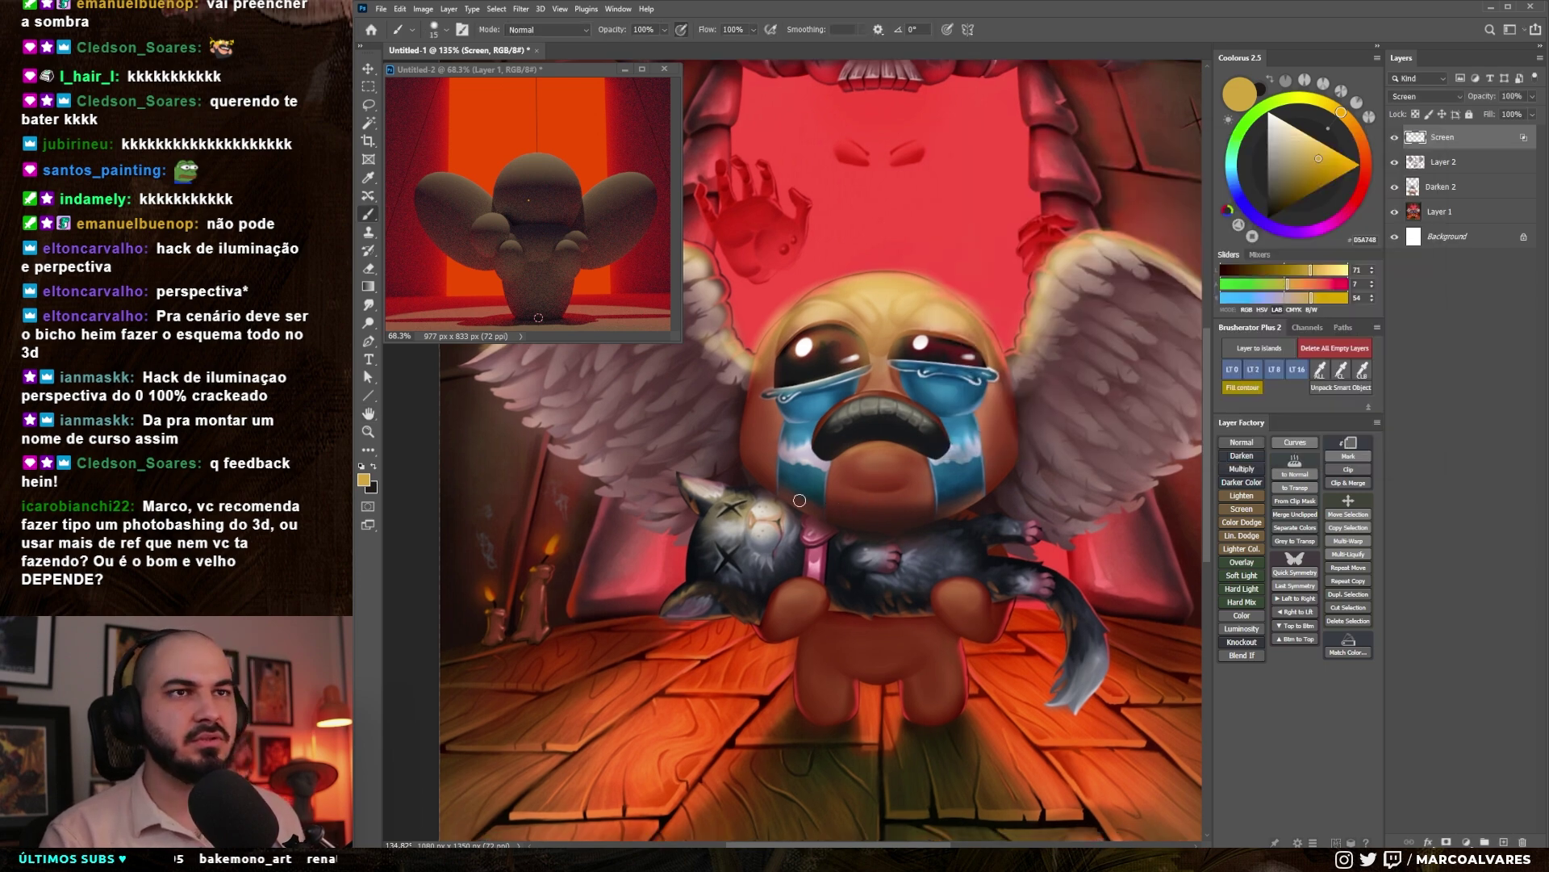
key("l")
mouse_move(778, 547)
left_mouse_down()
mouse_move(801, 535)
mouse_move(831, 568)
mouse_move(790, 567)
left_mouse_up()
key("b")
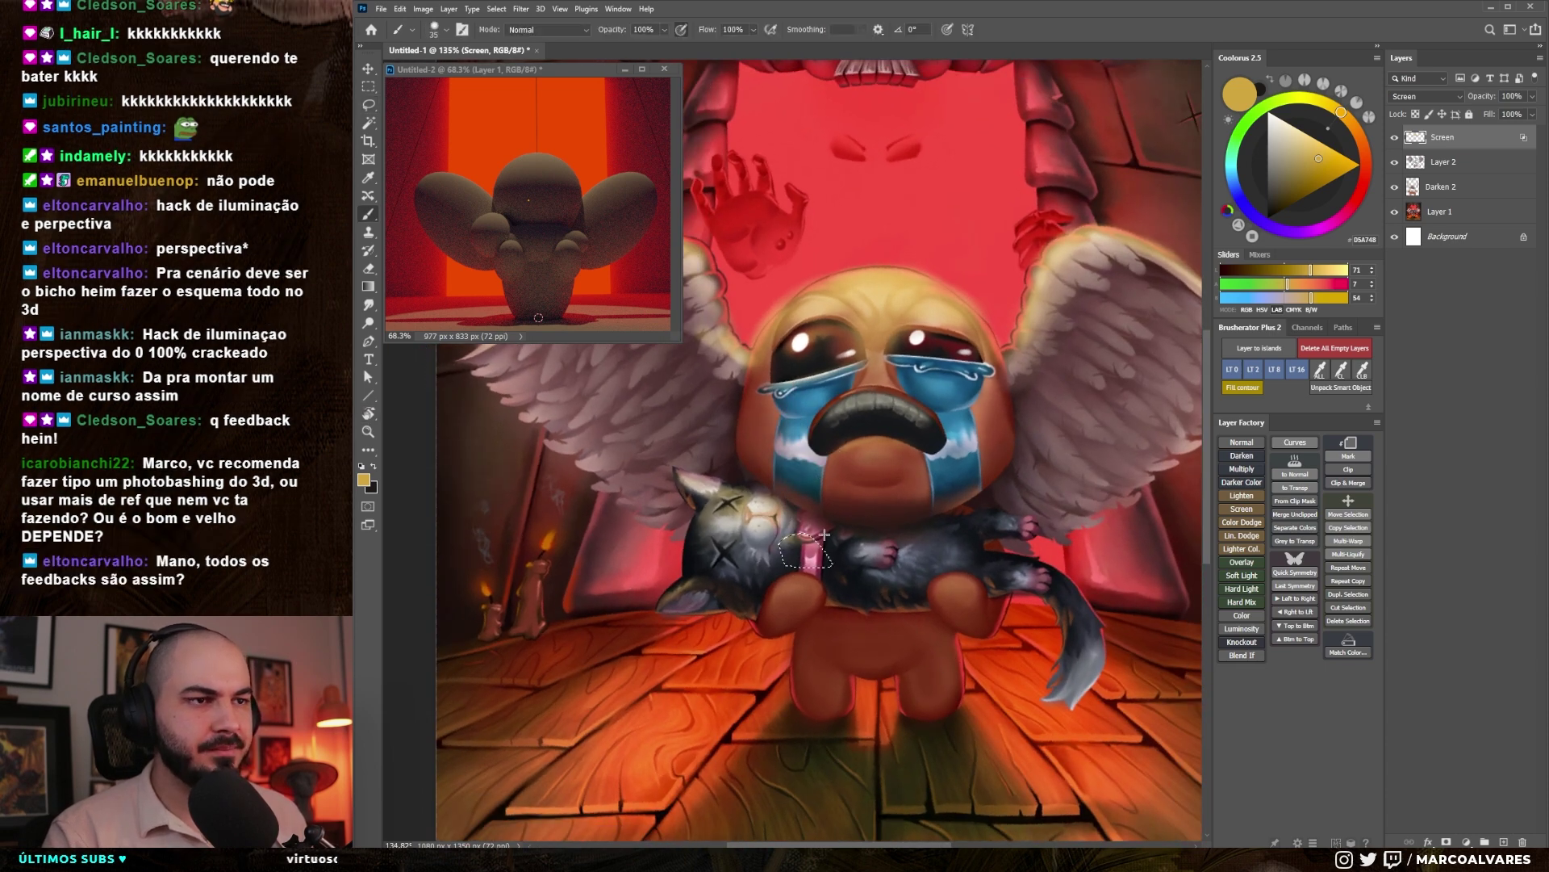
key("e")
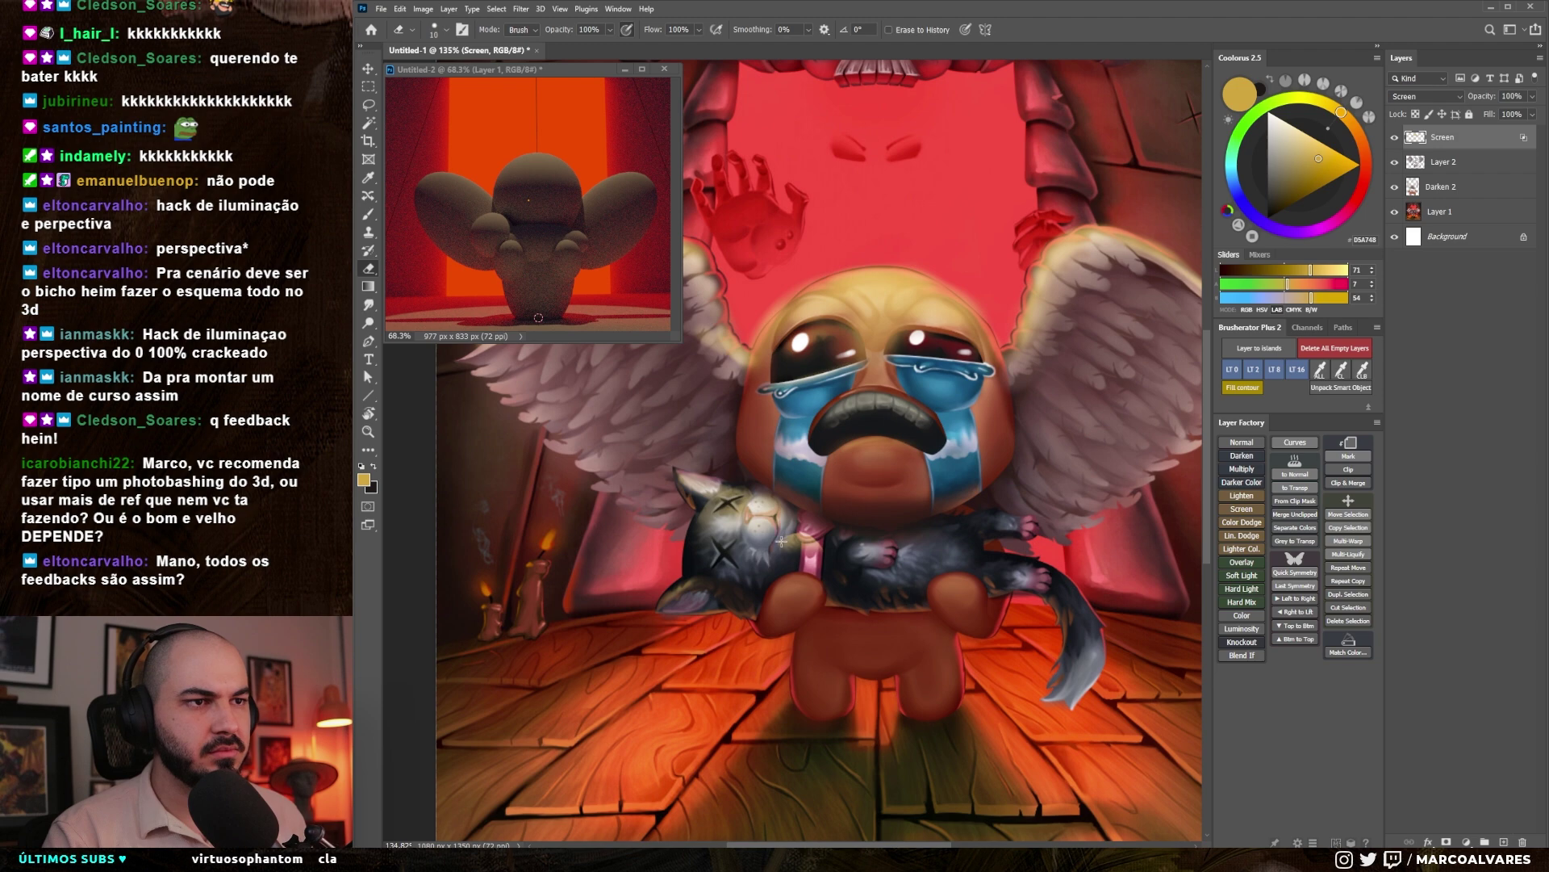
key("b")
left_click_drag(840, 537, 826, 532)
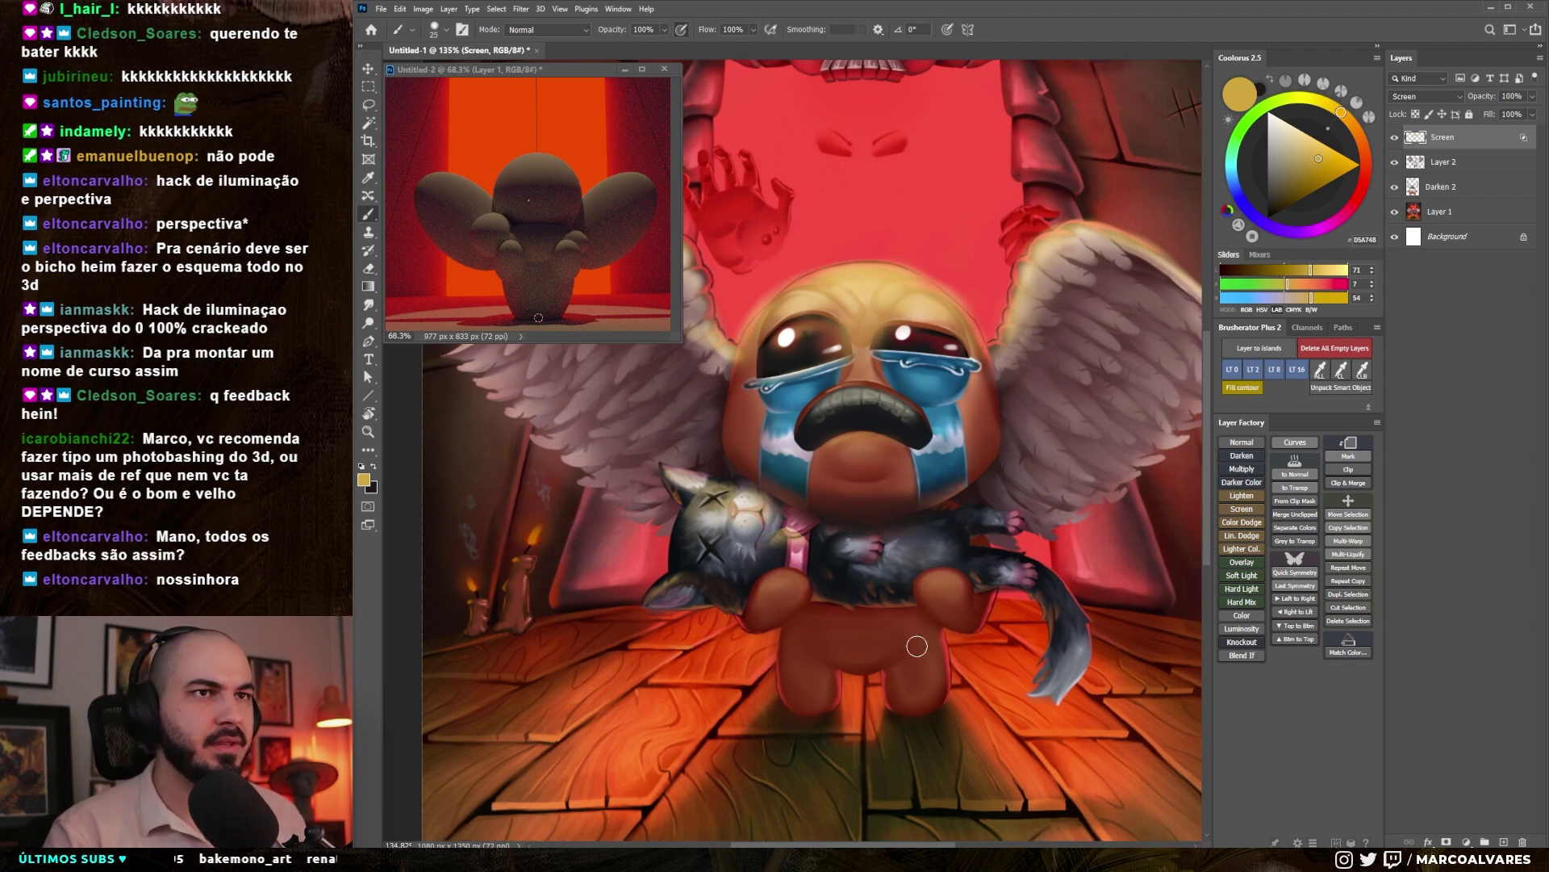
- Choose another brush tip and paint yellow light on the tops of both of Isaac's hands
right_click(827, 518)
left_click(1152, 602)
left_click(807, 665)
key("bracketright")
left_click_drag(764, 580, 805, 579)
mouse_move(925, 576)
left_mouse_down()
mouse_move(916, 559)
mouse_move(949, 560)
left_mouse_up()
key("bracketright")
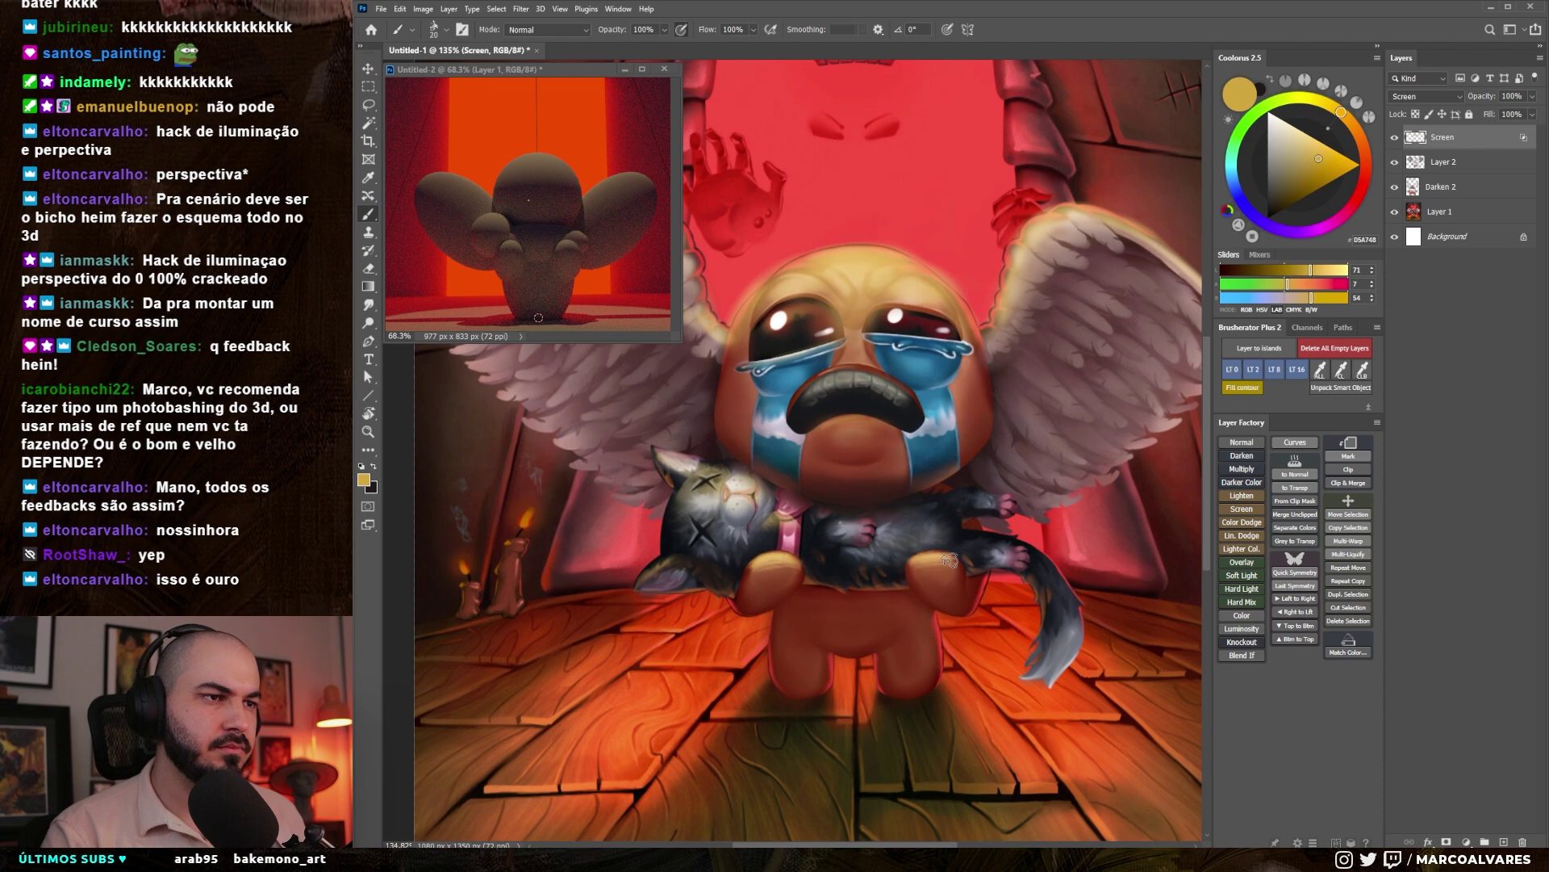
key("bracketright")
- Lower the Screen layer's fill to 70% while viewing the whole painting
key("ctrl+0")
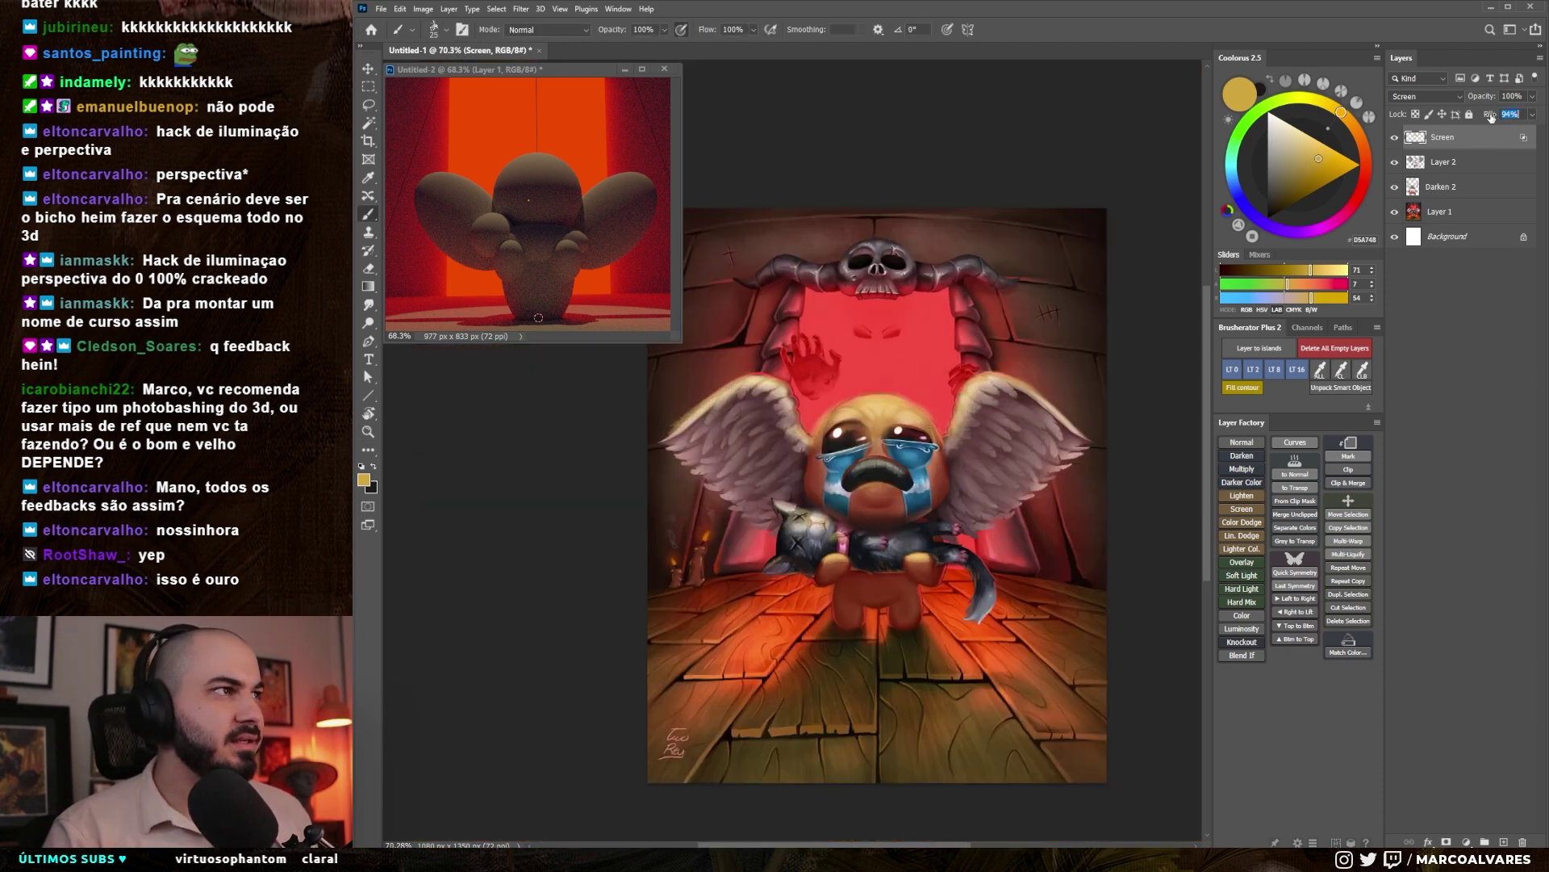
left_click_drag(1491, 117, 1489, 121)
left_click_drag(985, 467, 949, 463)
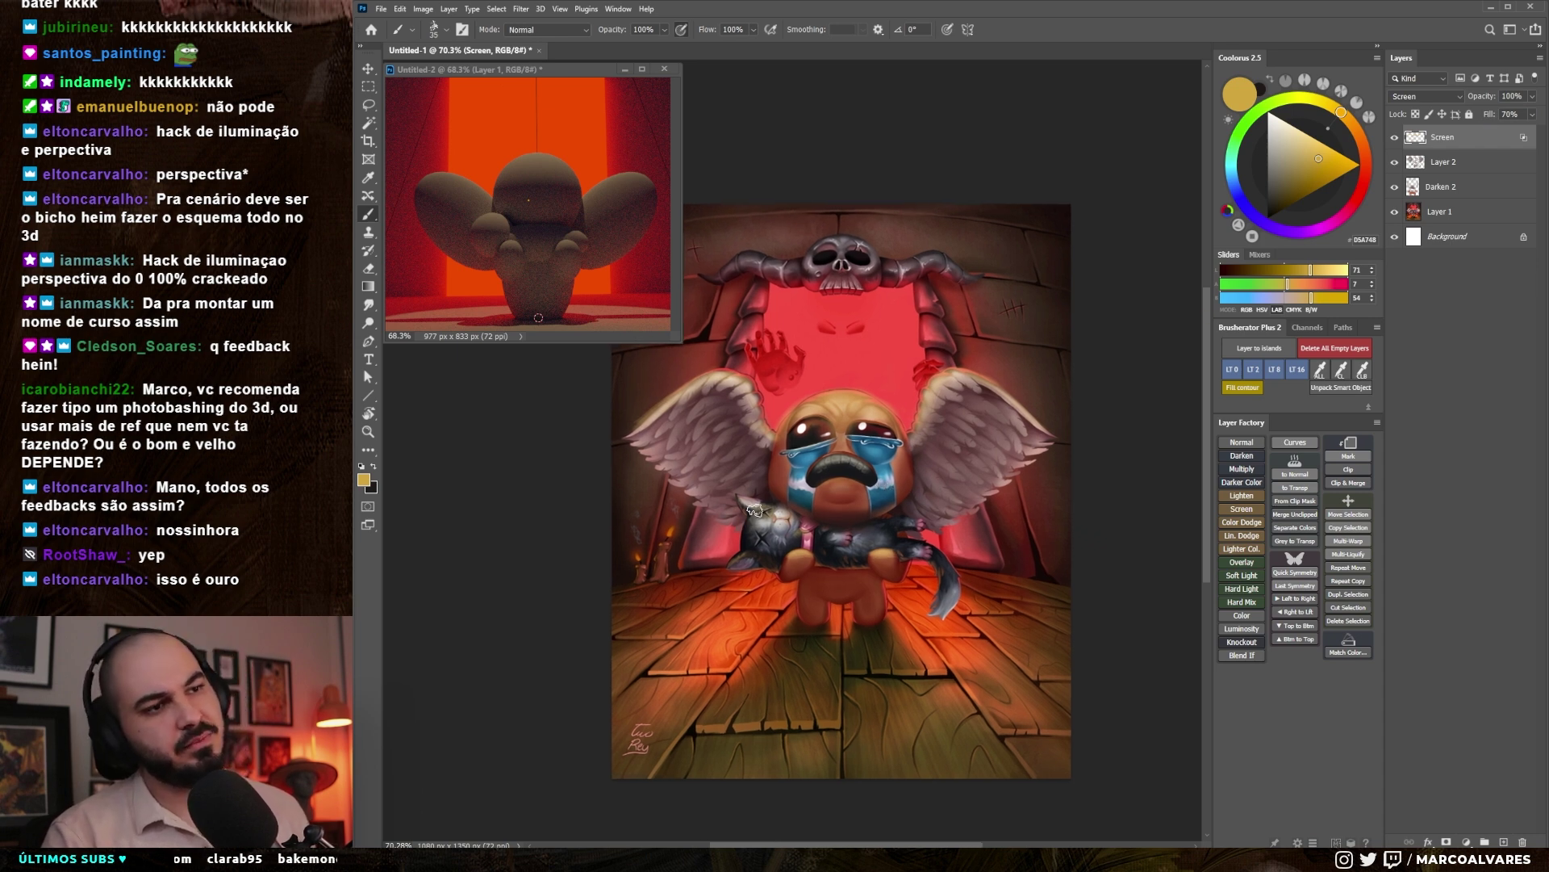
- Compare the whole painting with the full render reference at a reduced zoom
left_click_drag(766, 559, 749, 539)
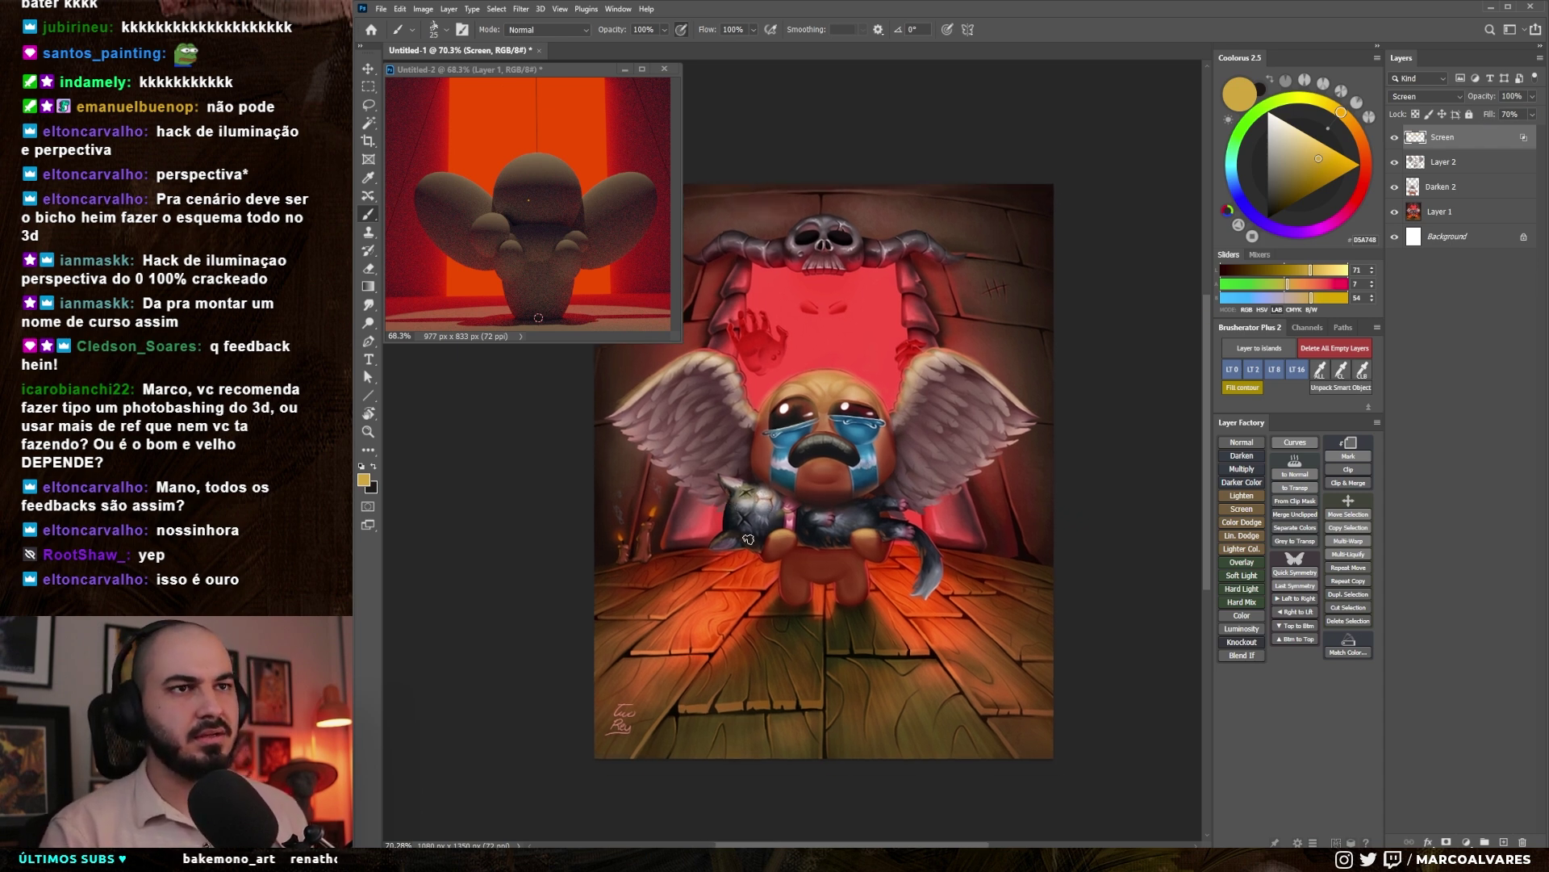
left_click_drag(595, 301, 534, 273)
left_click(838, 499)
left_click_drag(838, 498, 907, 461)
left_click_drag(907, 462, 910, 461)
key("b")
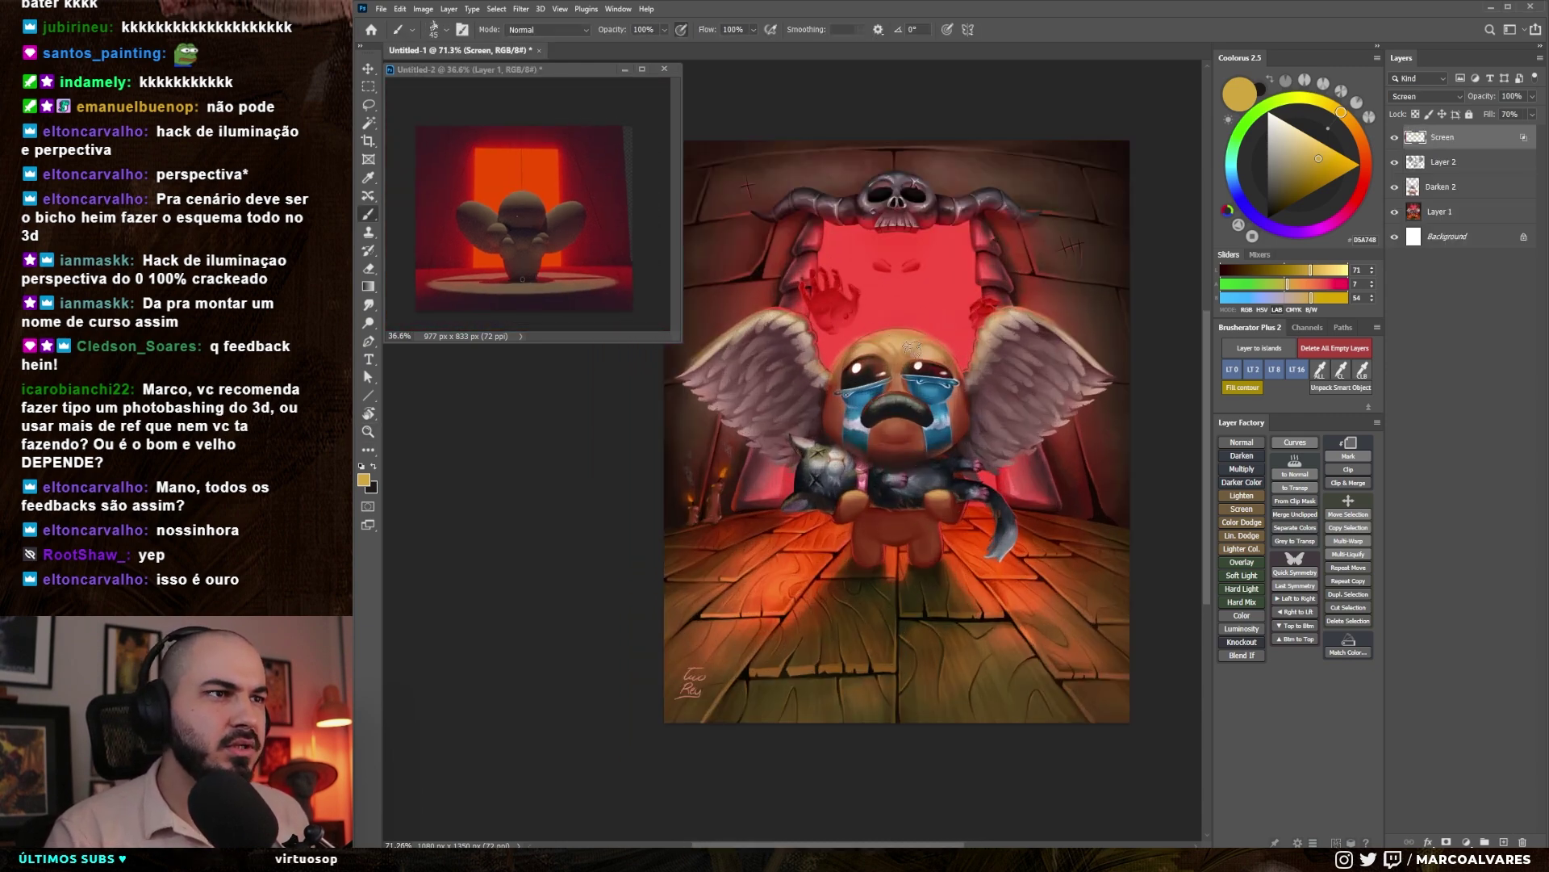
mouse_move(920, 419)
left_mouse_down()
mouse_move(865, 446)
mouse_move(903, 405)
mouse_move(916, 421)
mouse_move(922, 398)
left_mouse_up()
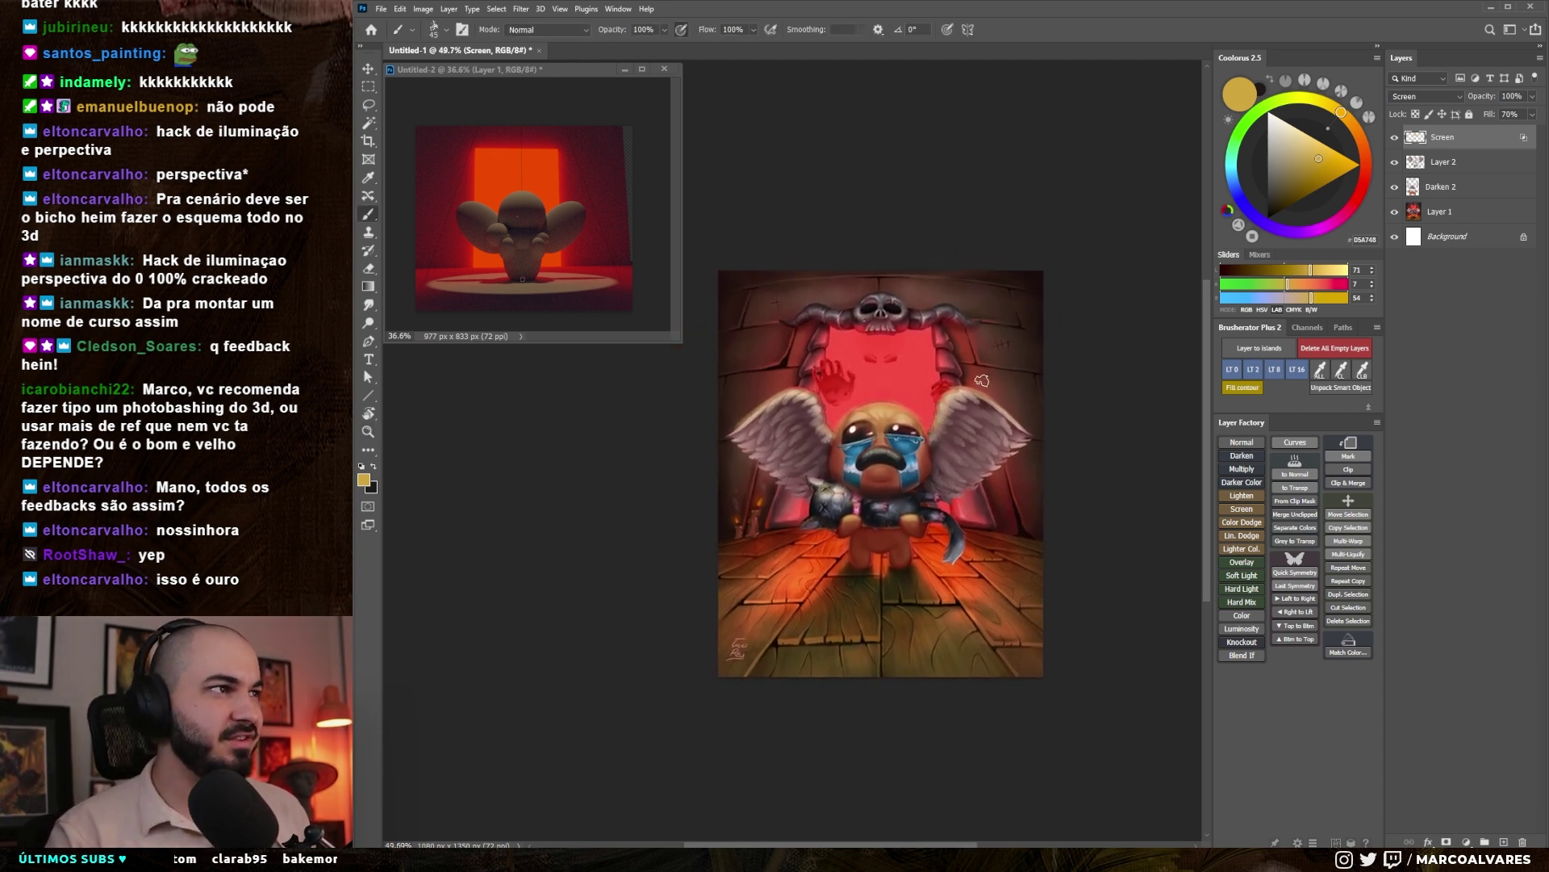
- Add an Overlay layer and paint saturated red over the glowing doorway with a soft round brush
left_click(1244, 564)
right_click(1000, 438)
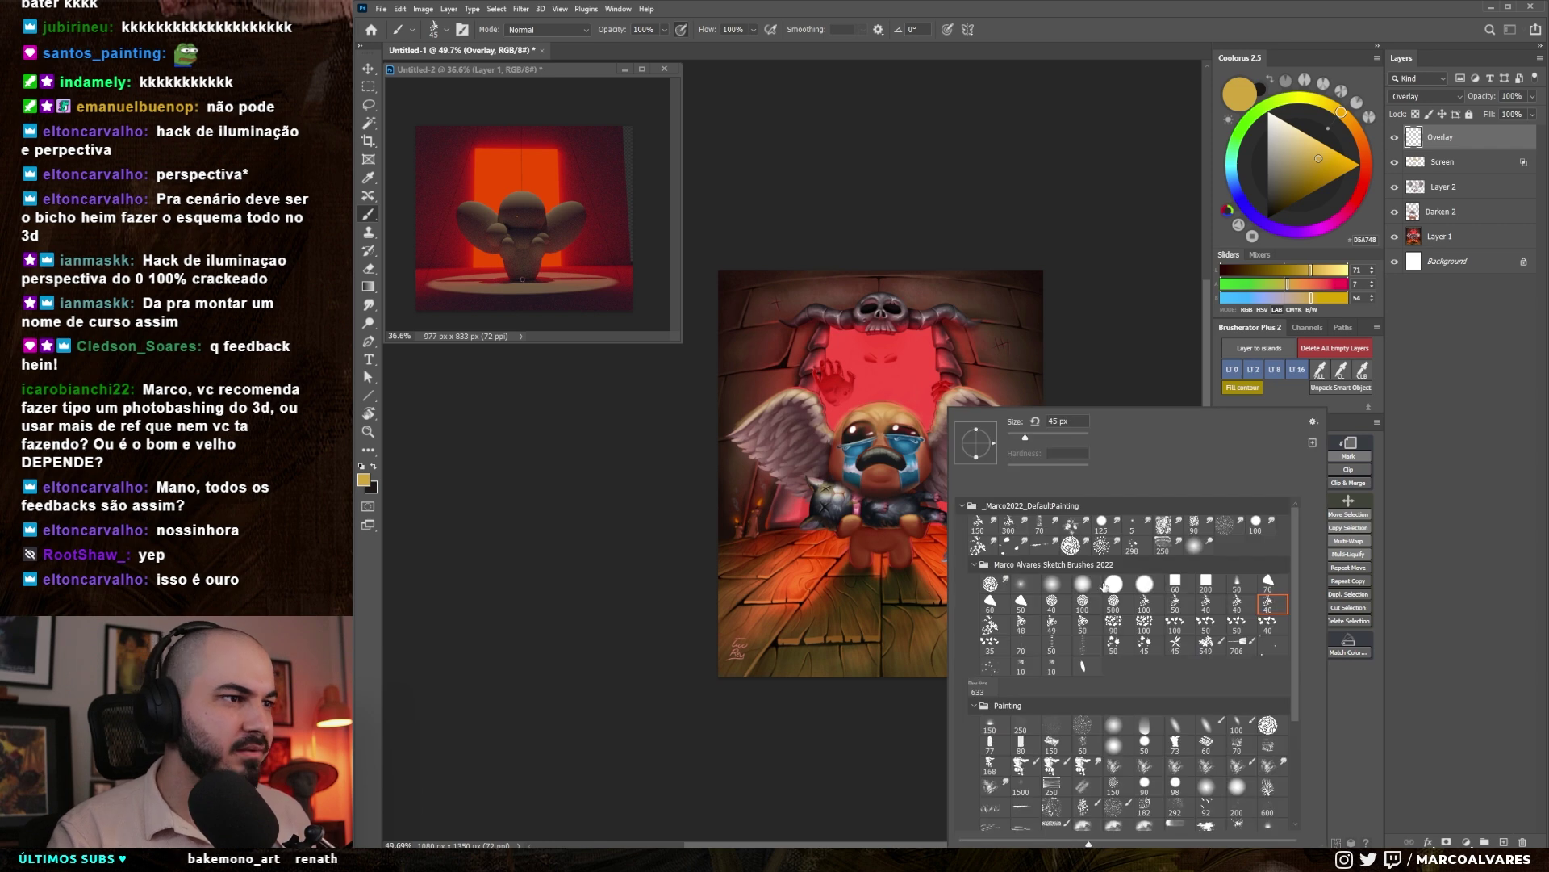
double_click(1090, 580)
left_click(1362, 189)
left_click(1346, 172)
mouse_move(852, 345)
left_mouse_down()
mouse_move(871, 379)
mouse_move(924, 400)
left_mouse_up()
left_click_drag(791, 500, 776, 526)
- Paint red glow over the walls and floor around the doorway on the Overlay layer with a much larger soft brush
key("bracketright")
key("bracketright")
key("bracketright")
key("bracketright")
key("bracketright")
key("bracketright")
left_click(726, 560)
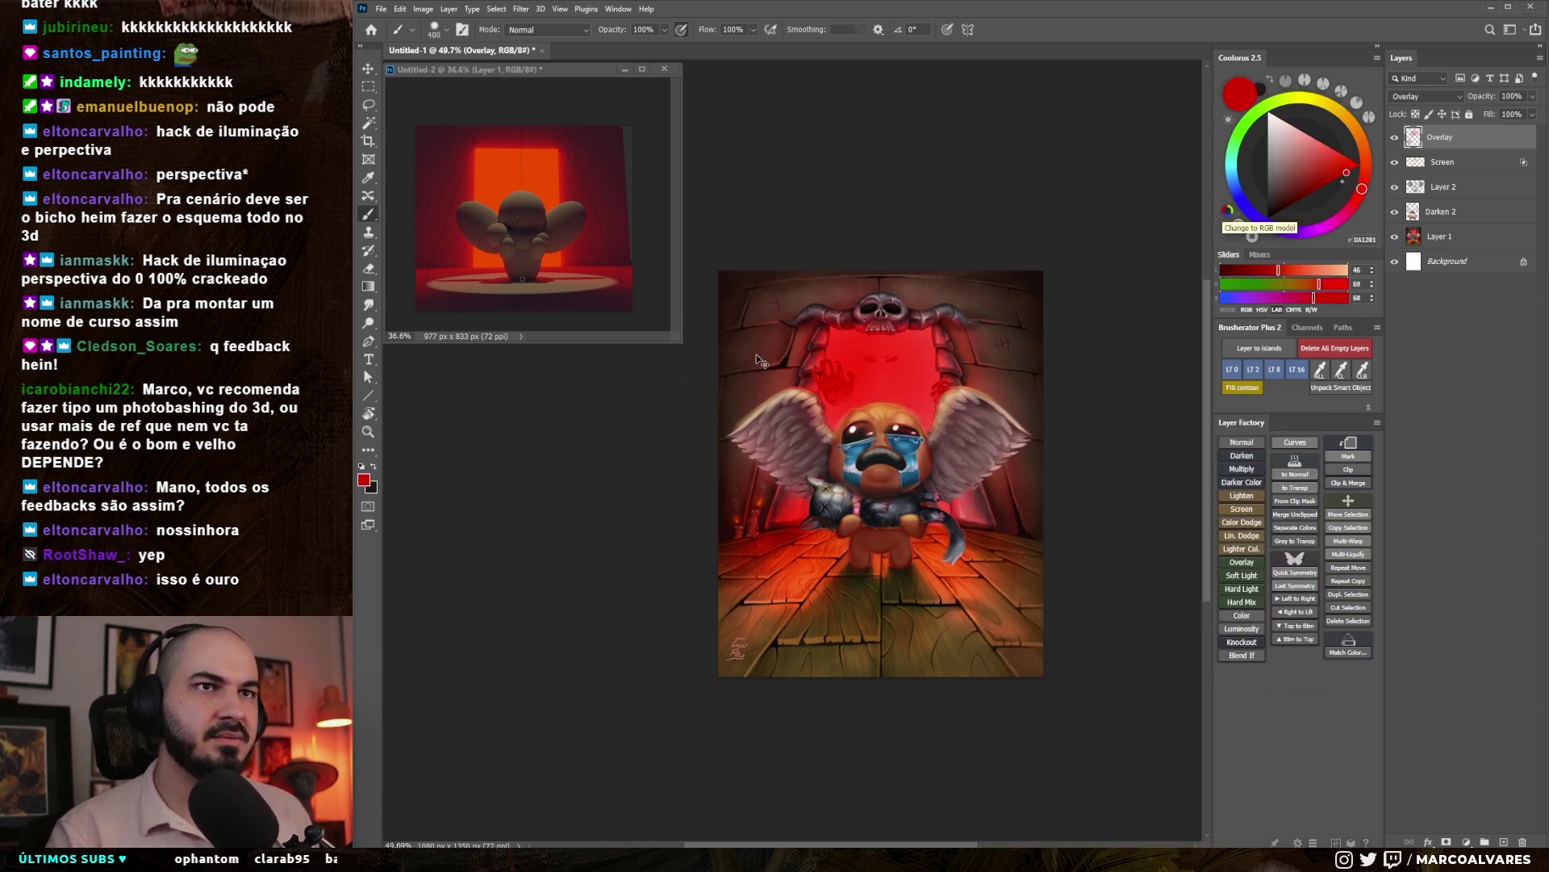
key("bracketleft")
key("bracketleft")
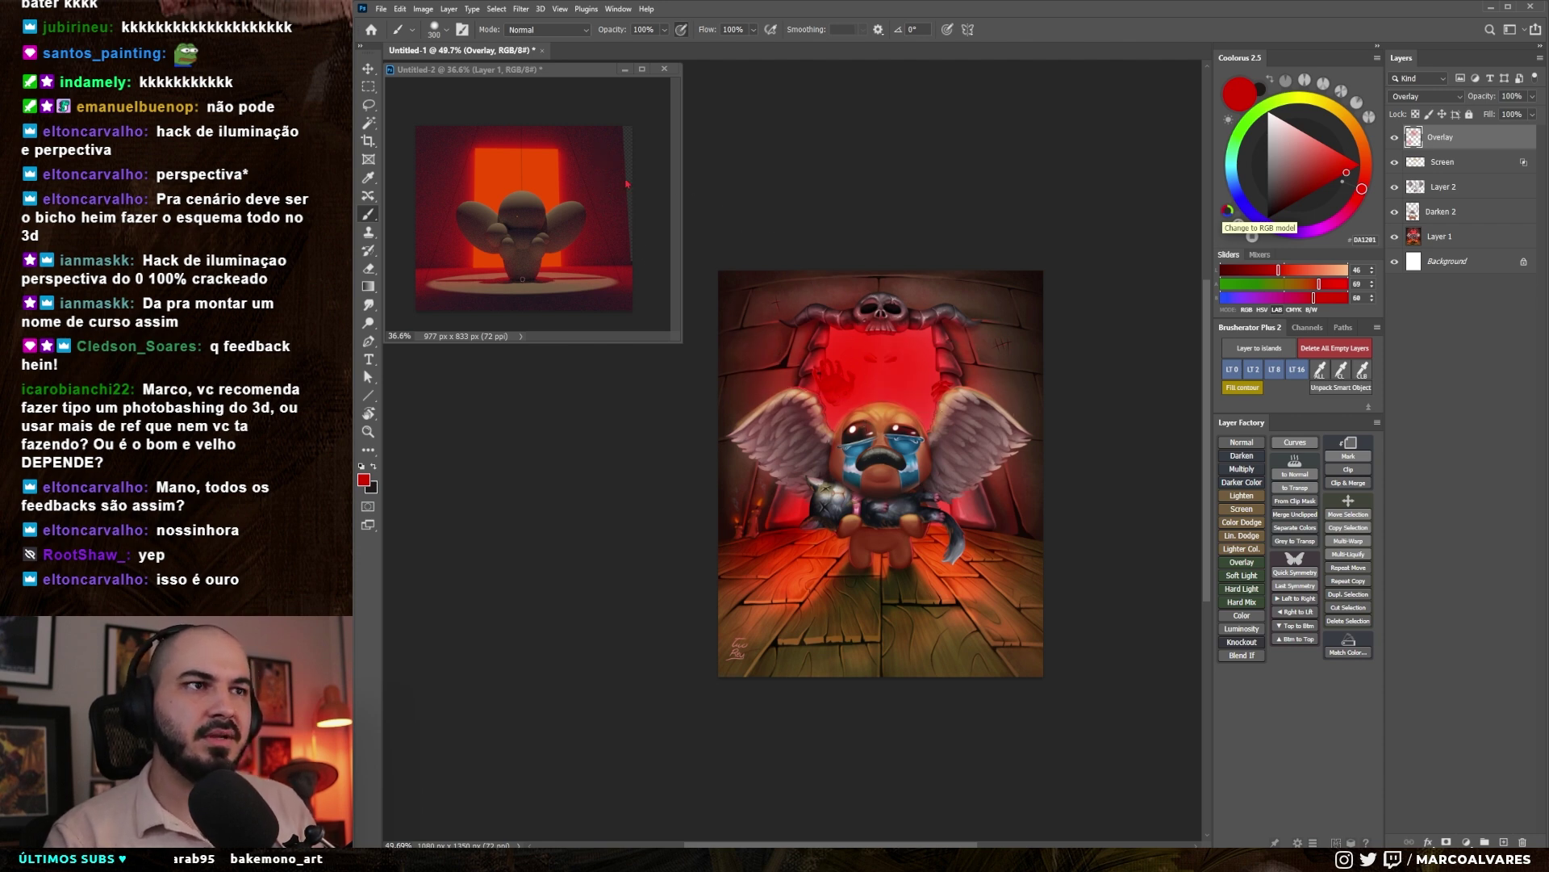
- Build up the red glow on the doorway, the nearby walls and the floor behind Isaac, varying the brush size
key("bracketright")
key("bracketleft")
key("bracketleft")
key("bracketleft")
key("bracketleft")
key("bracketleft")
key("bracketright")
key("bracketright")
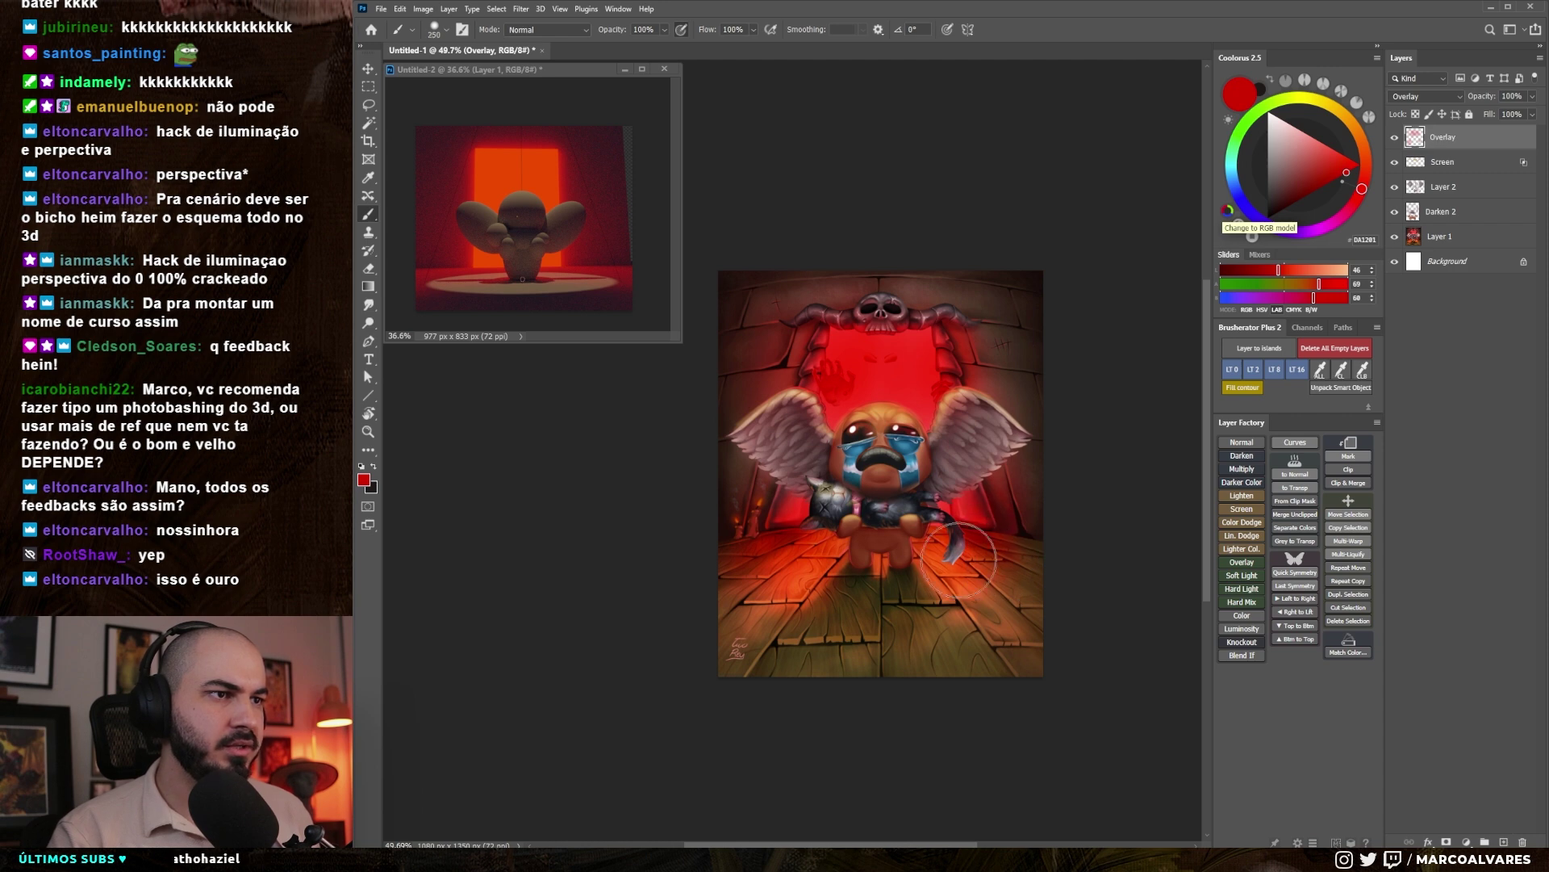
key("bracketright")
key("bracketright")
key("bracketright")
key("bracketright")
key("bracketright")
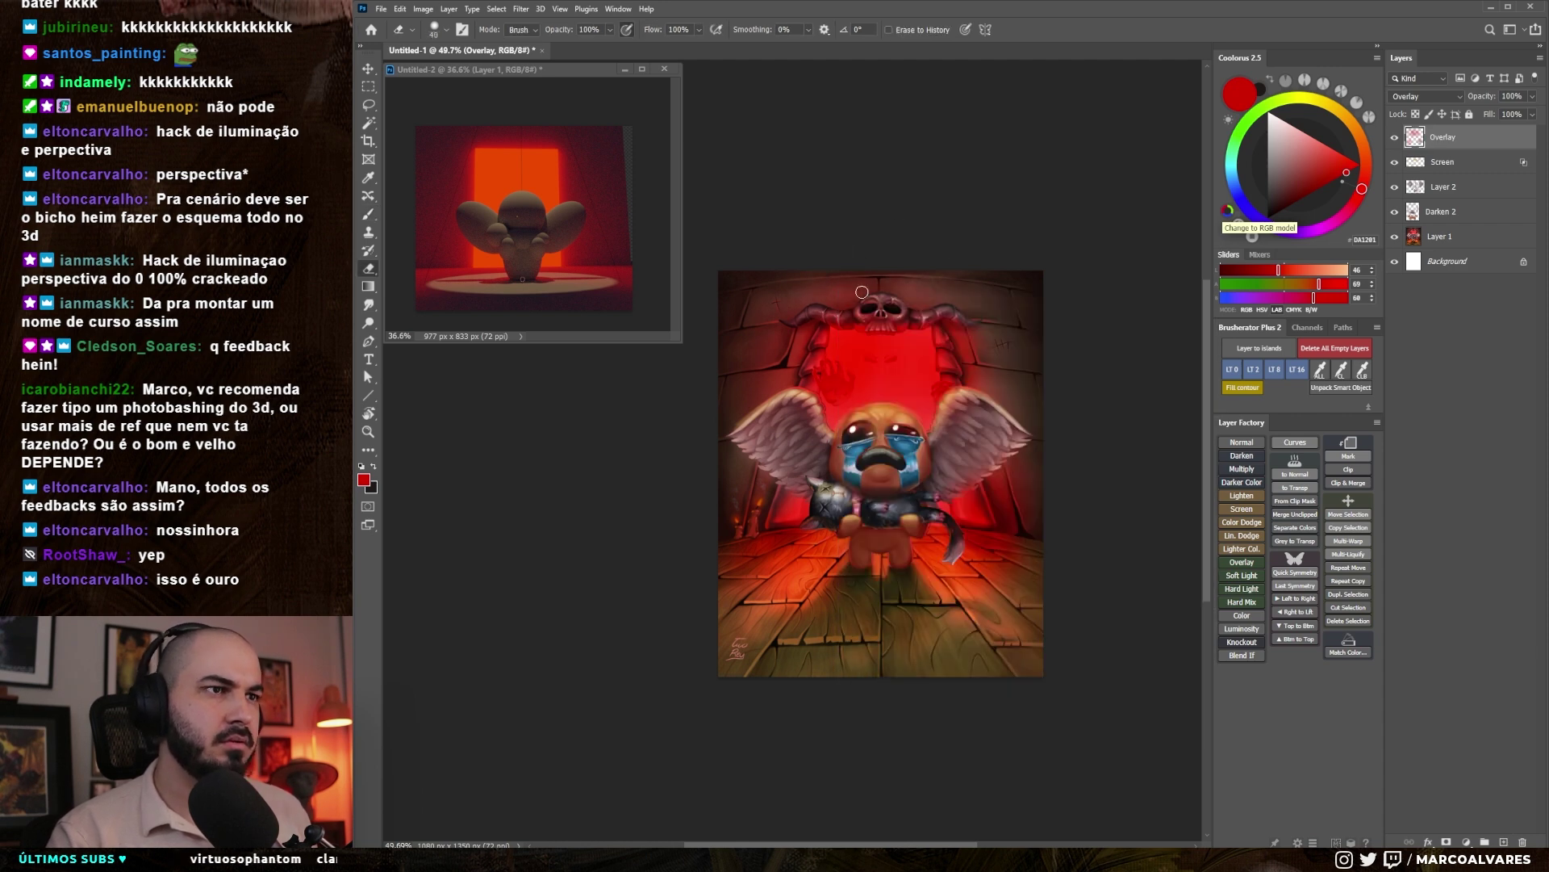
- Paint red glow over the skull and horns above the doorway on the Overlay layer
scroll(907, 327, "left", 1)
key("bracketleft")
key("bracketleft")
key("bracketleft")
key("bracketleft")
key("bracketleft")
- Add an empty layer and a Darken layer, and paint a dark tone sampled from the render over the painting's upper-left wall
key("ctrl+shift+alt+n")
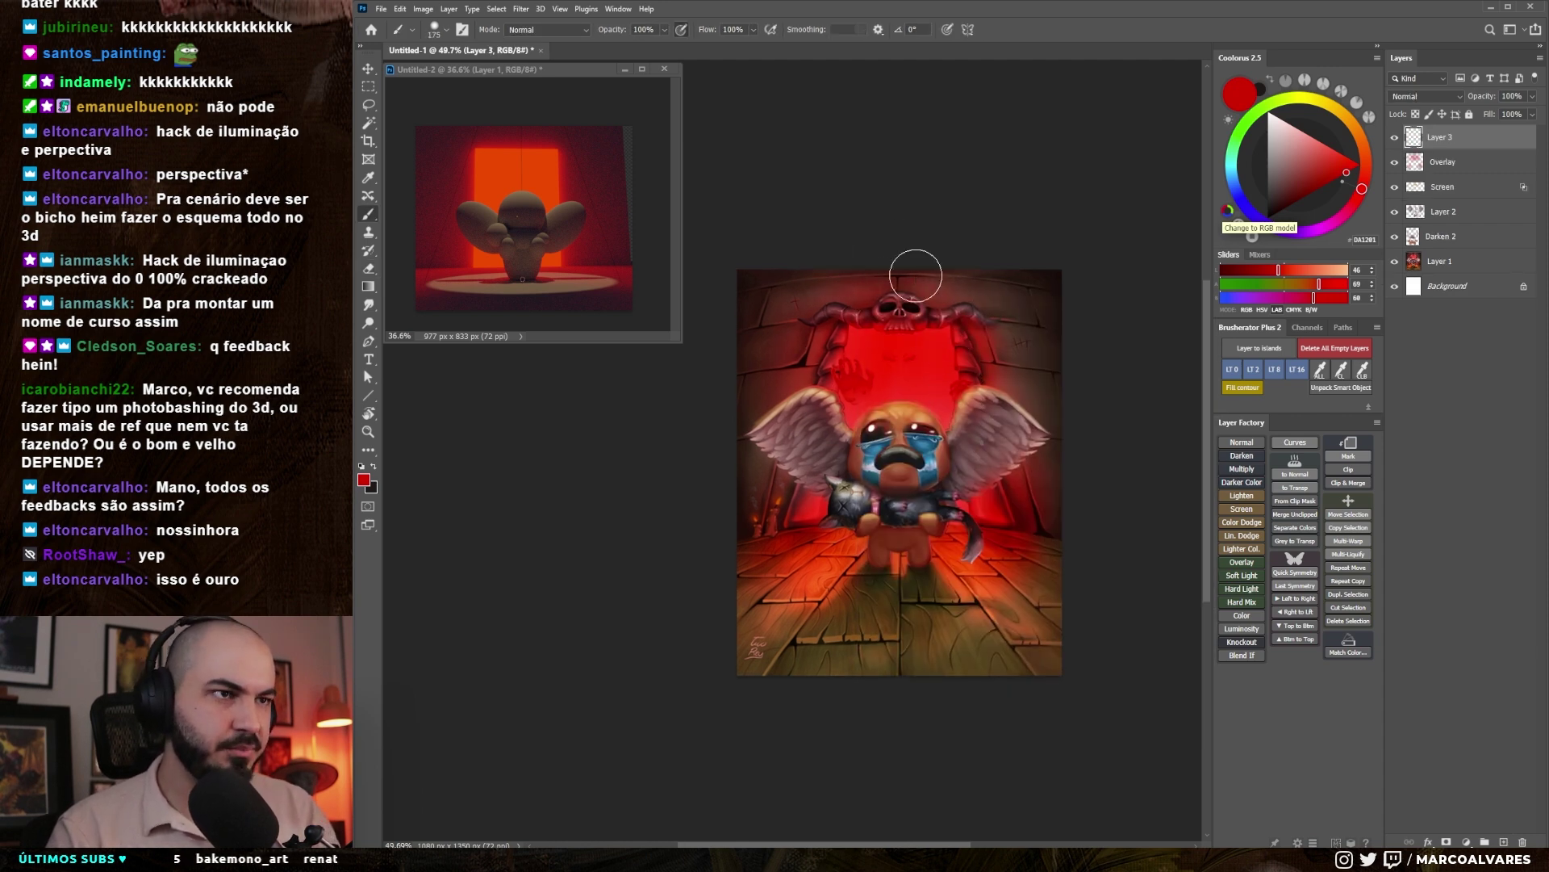
left_click(1241, 455)
scroll(888, 226, "up", 1)
left_click(610, 134, "alt")
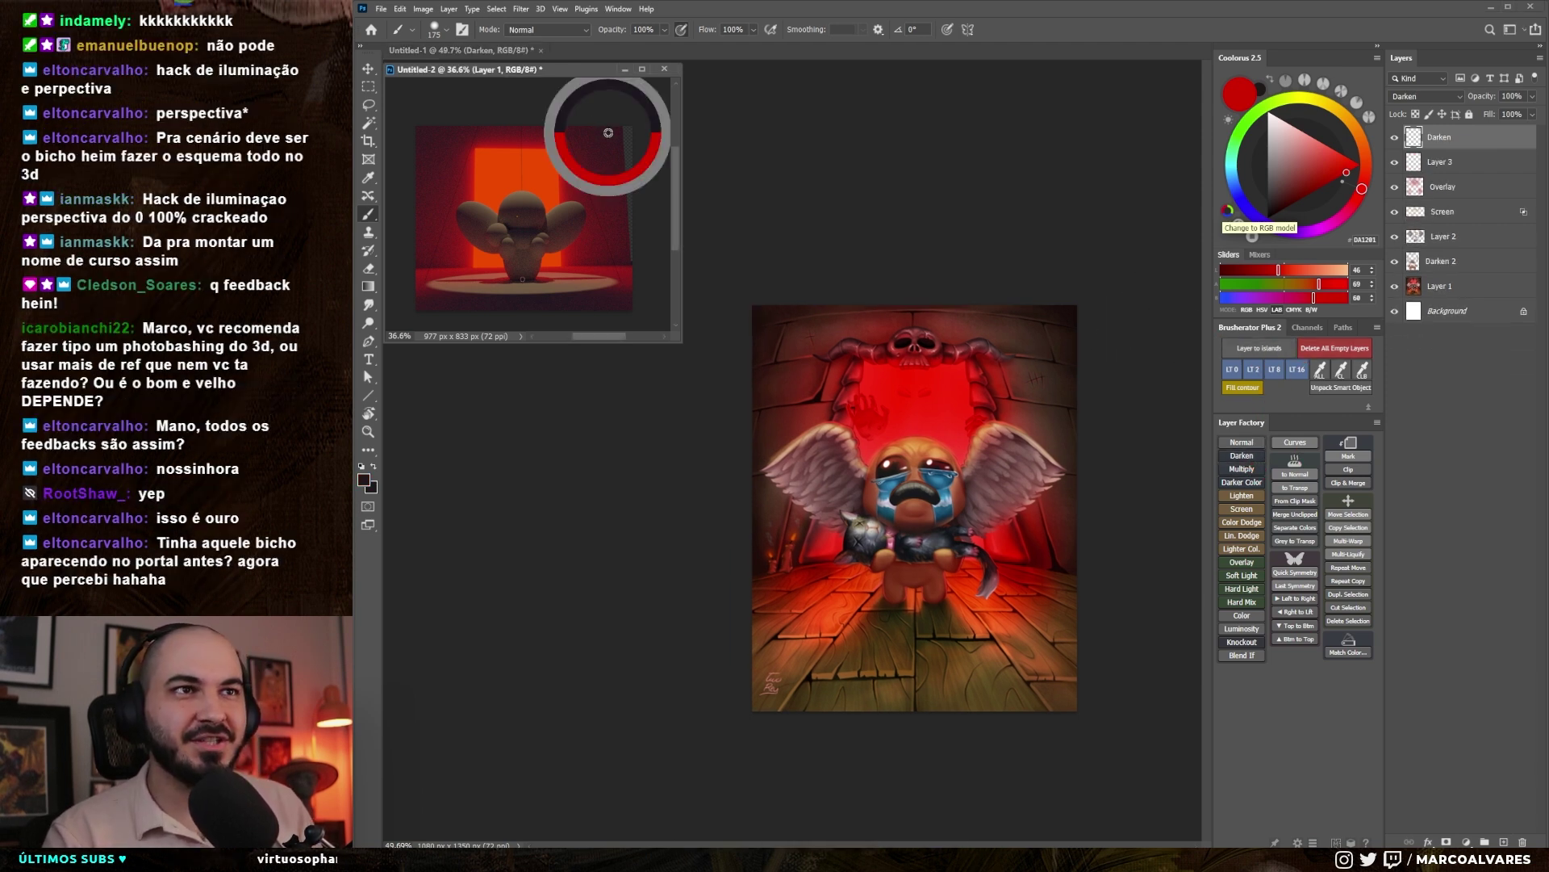
key("bracketright")
key("bracketright")
key("bracketright")
left_click_drag(787, 339, 733, 505)
mouse_move(921, 220)
left_mouse_down()
mouse_move(772, 426)
mouse_move(723, 388)
left_mouse_up()
- Resample the dark wall tone from the render and darken the painting's ceiling and upper-right corner
left_click(601, 132, "alt")
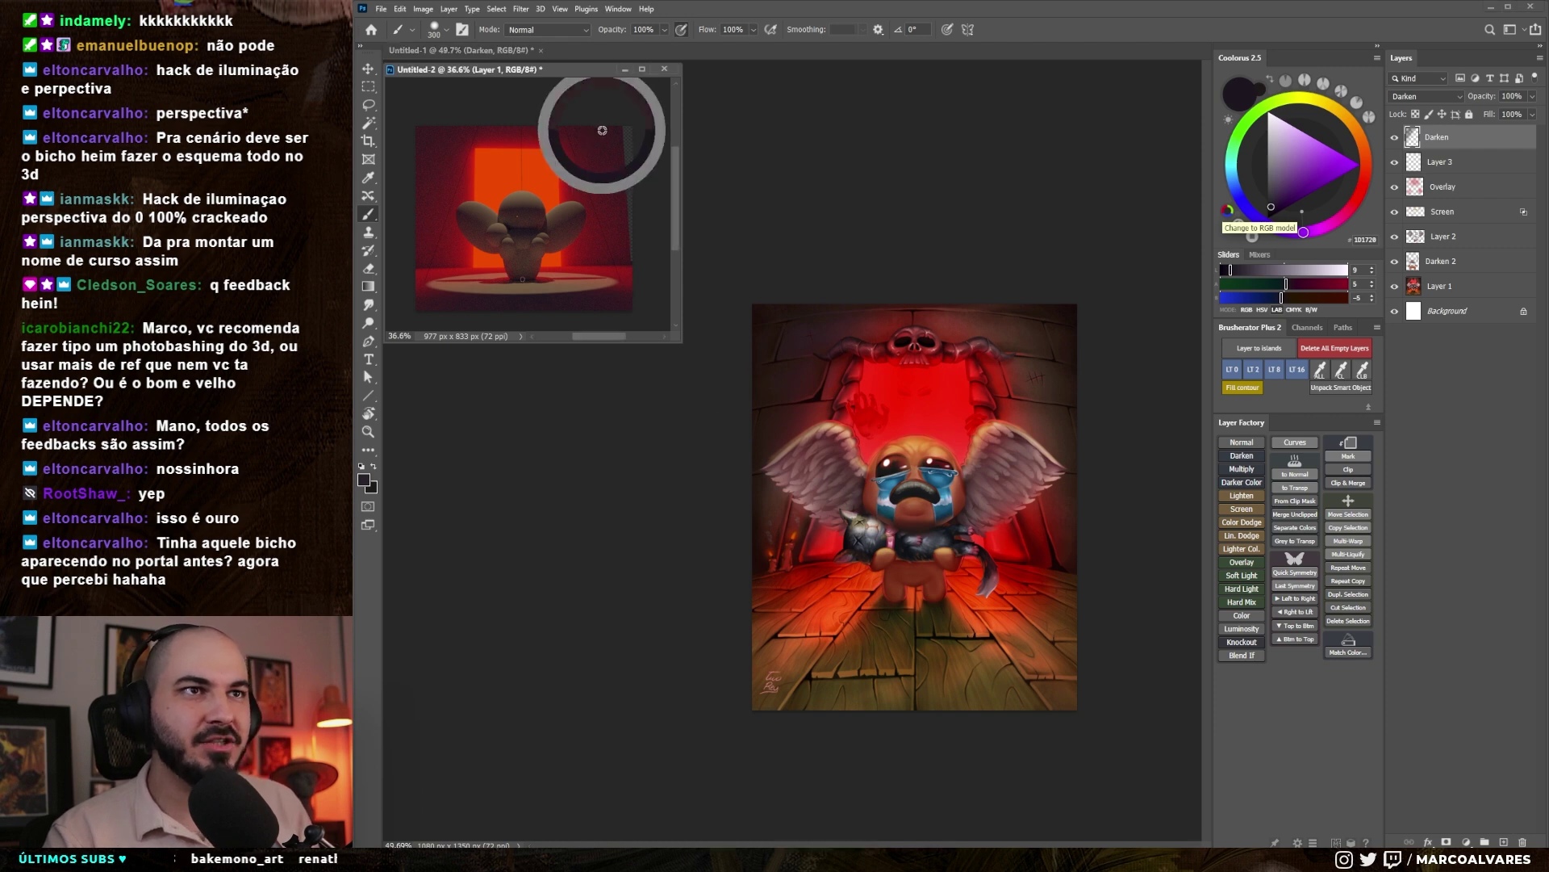
left_click(607, 135, "alt")
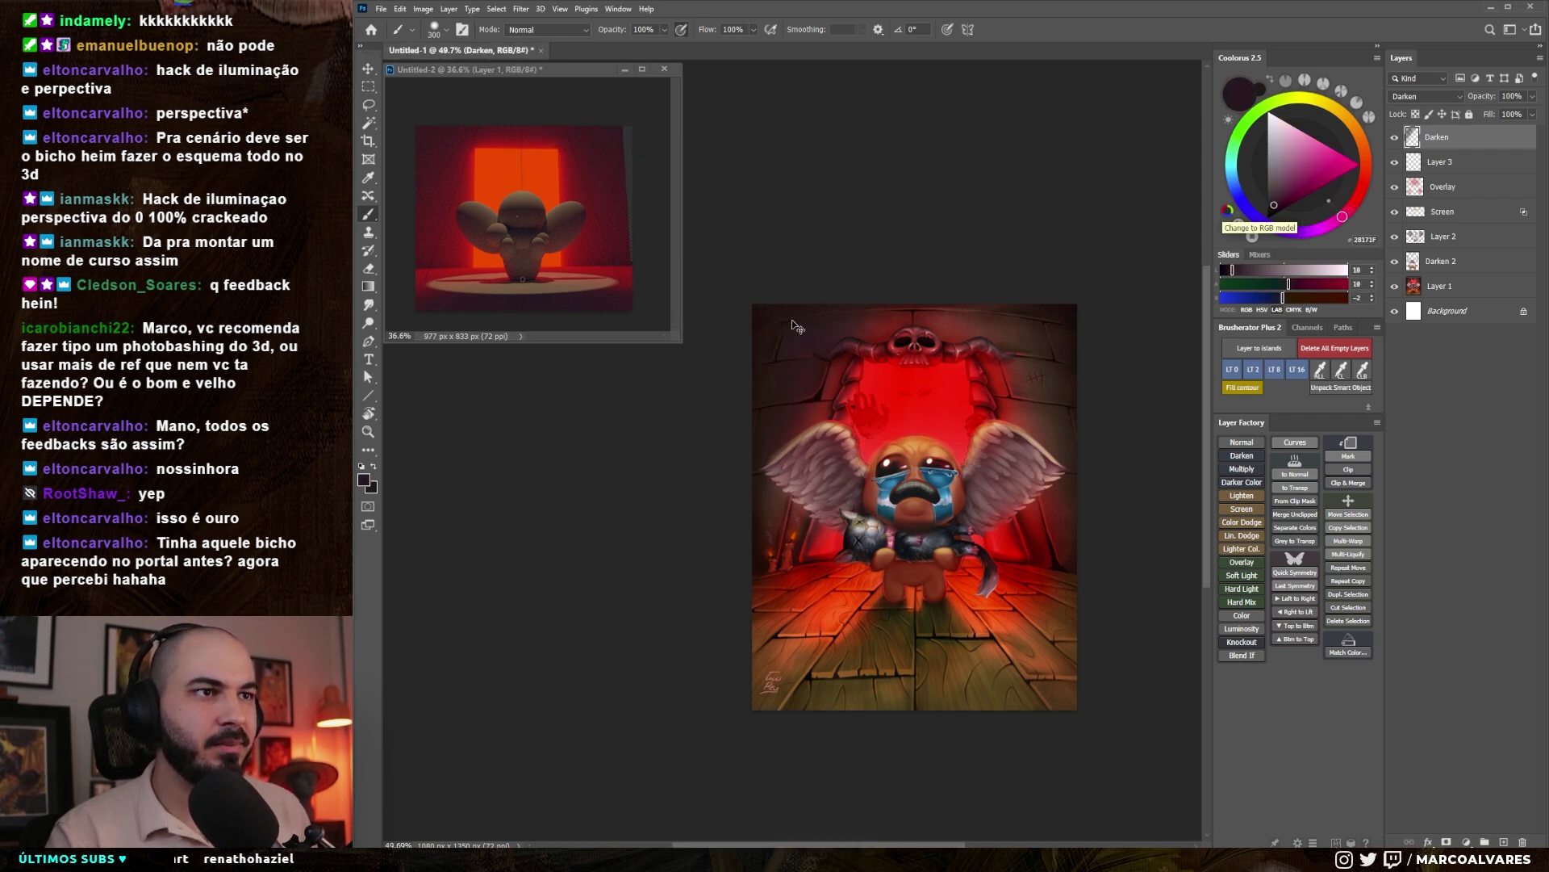
key("bracketright")
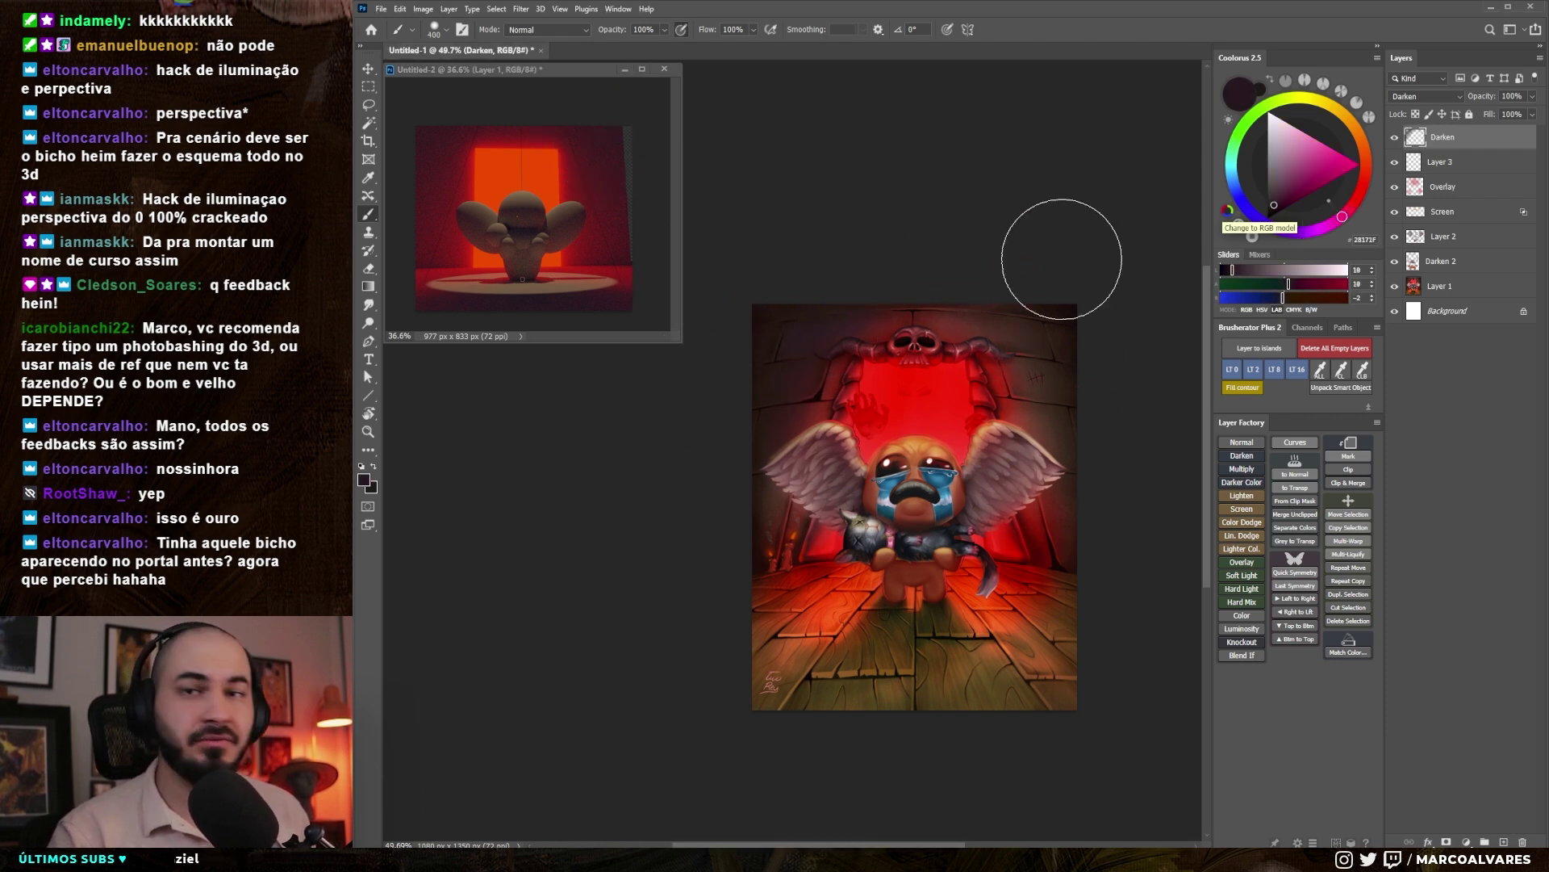
key("bracketright")
scroll(1041, 323, "down", 1)
key("bracketleft")
key("bracketleft")
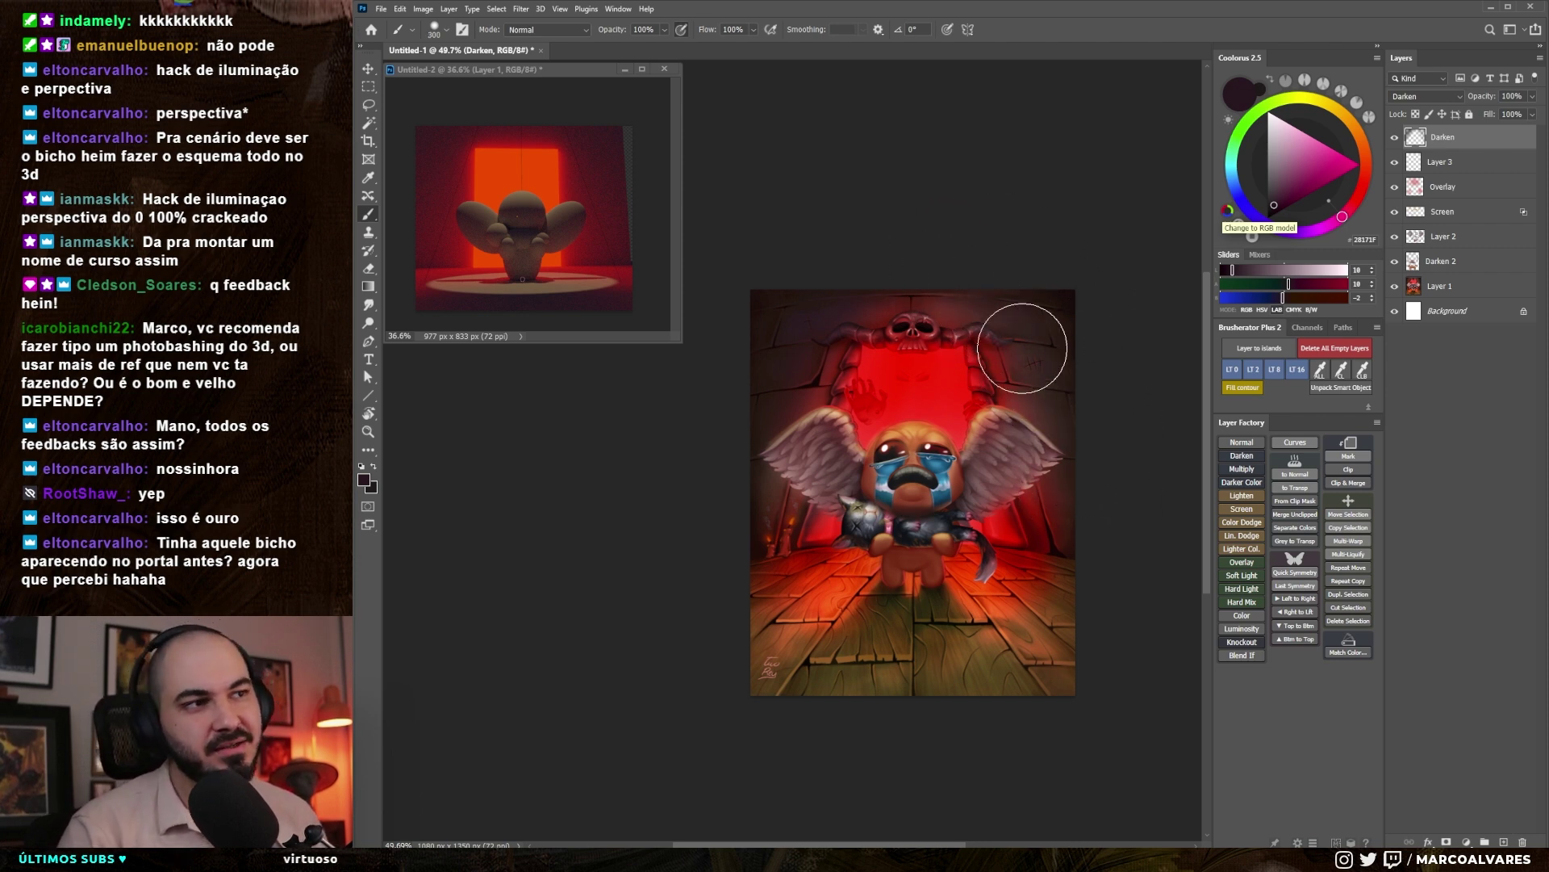
- Darken the right wall beside the wing and the skull above the doorway on the Darken layer
key("bracketleft")
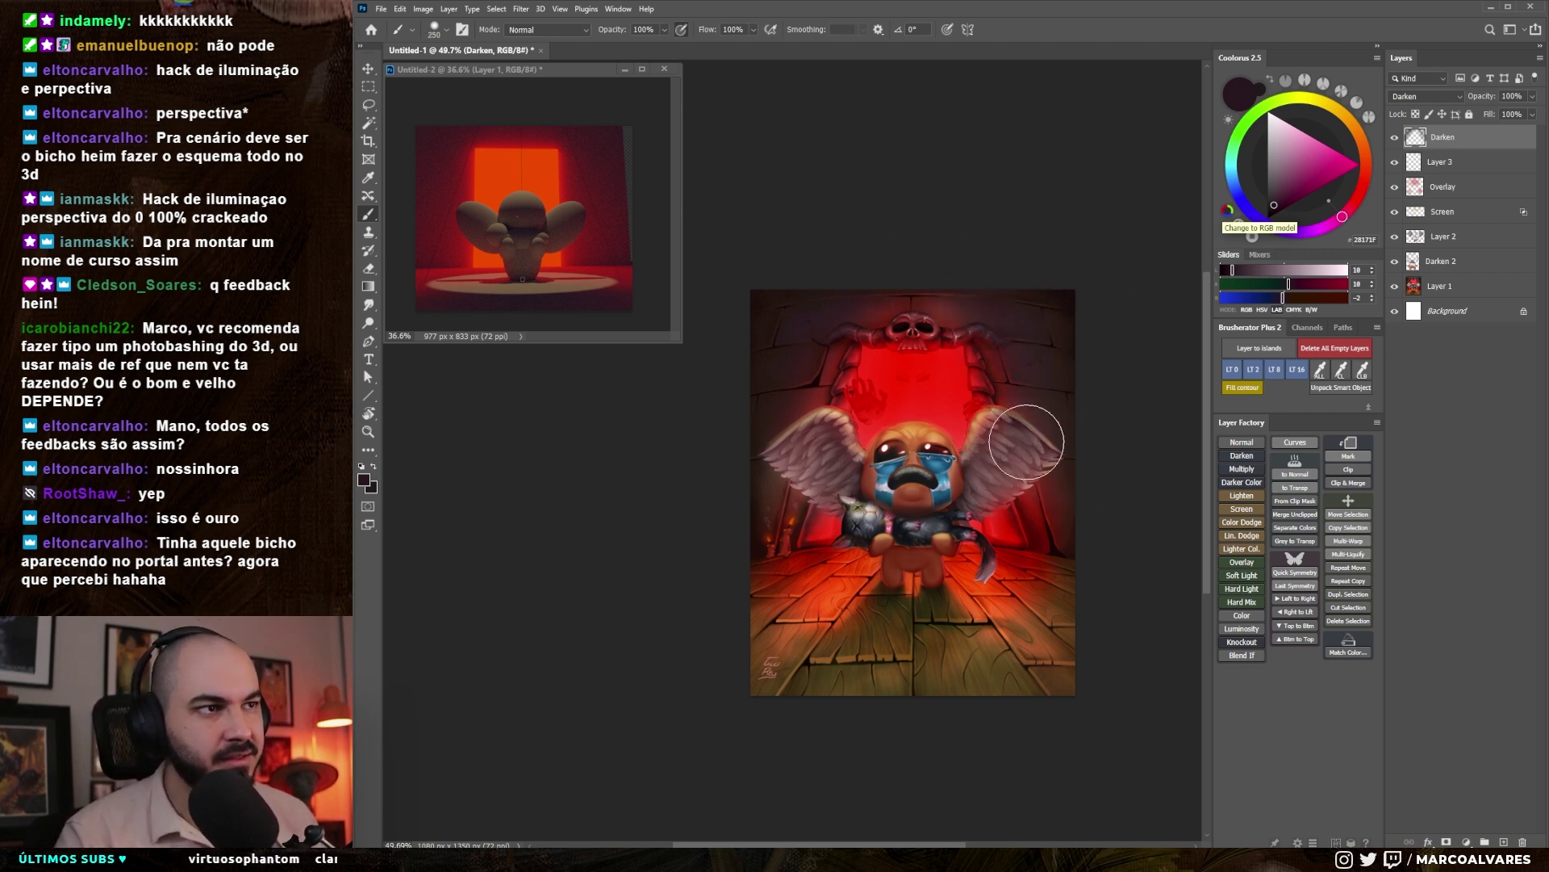
key("bracketright")
key("bracketright")
key("bracketright")
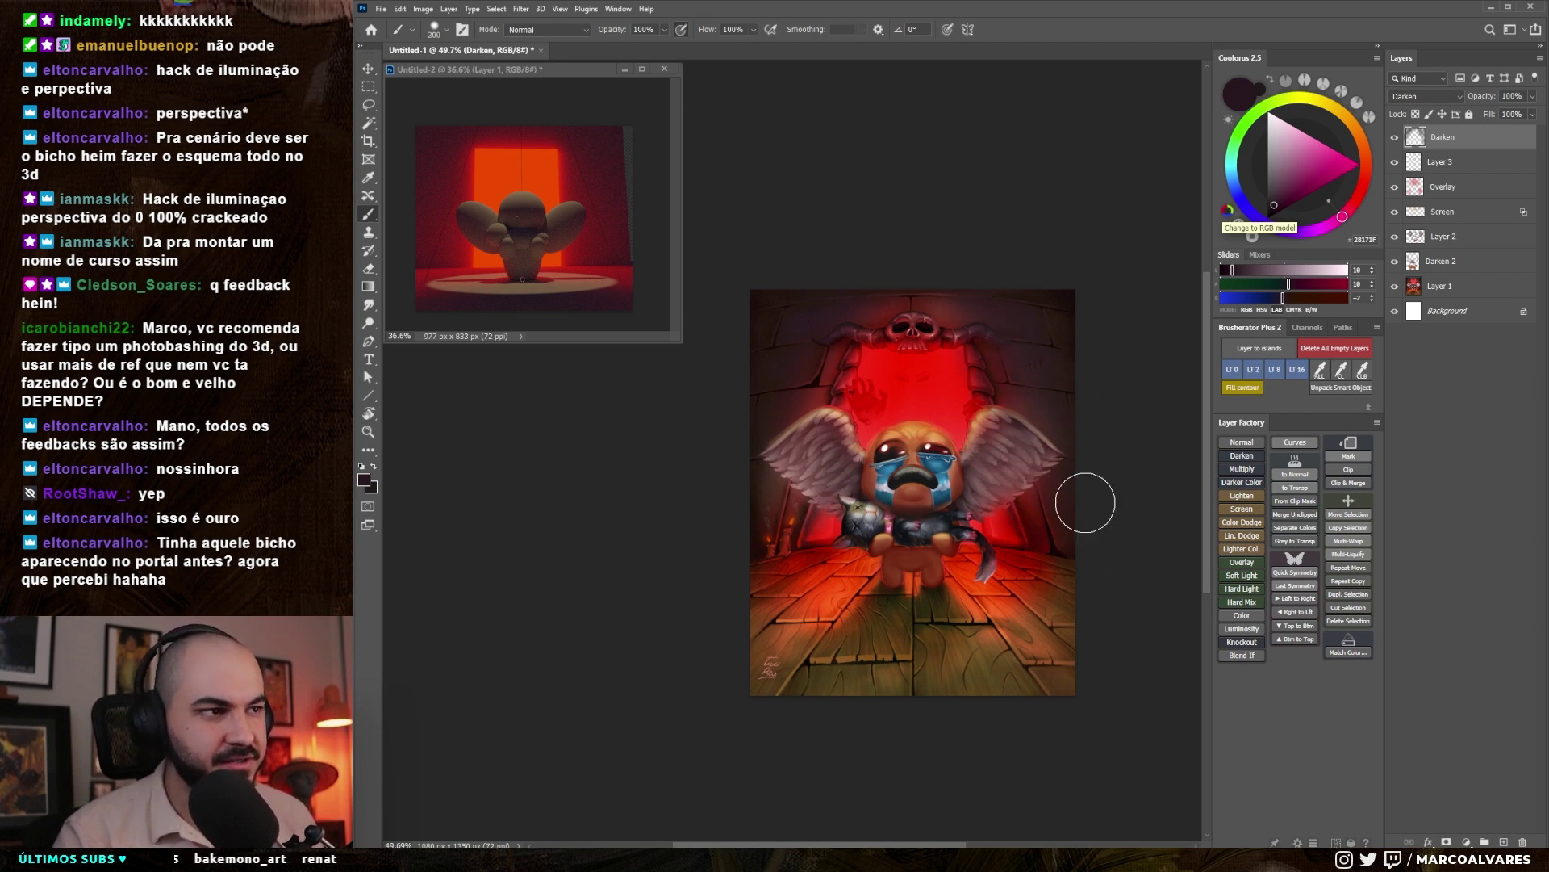
key("bracketleft")
key("bracketleft")
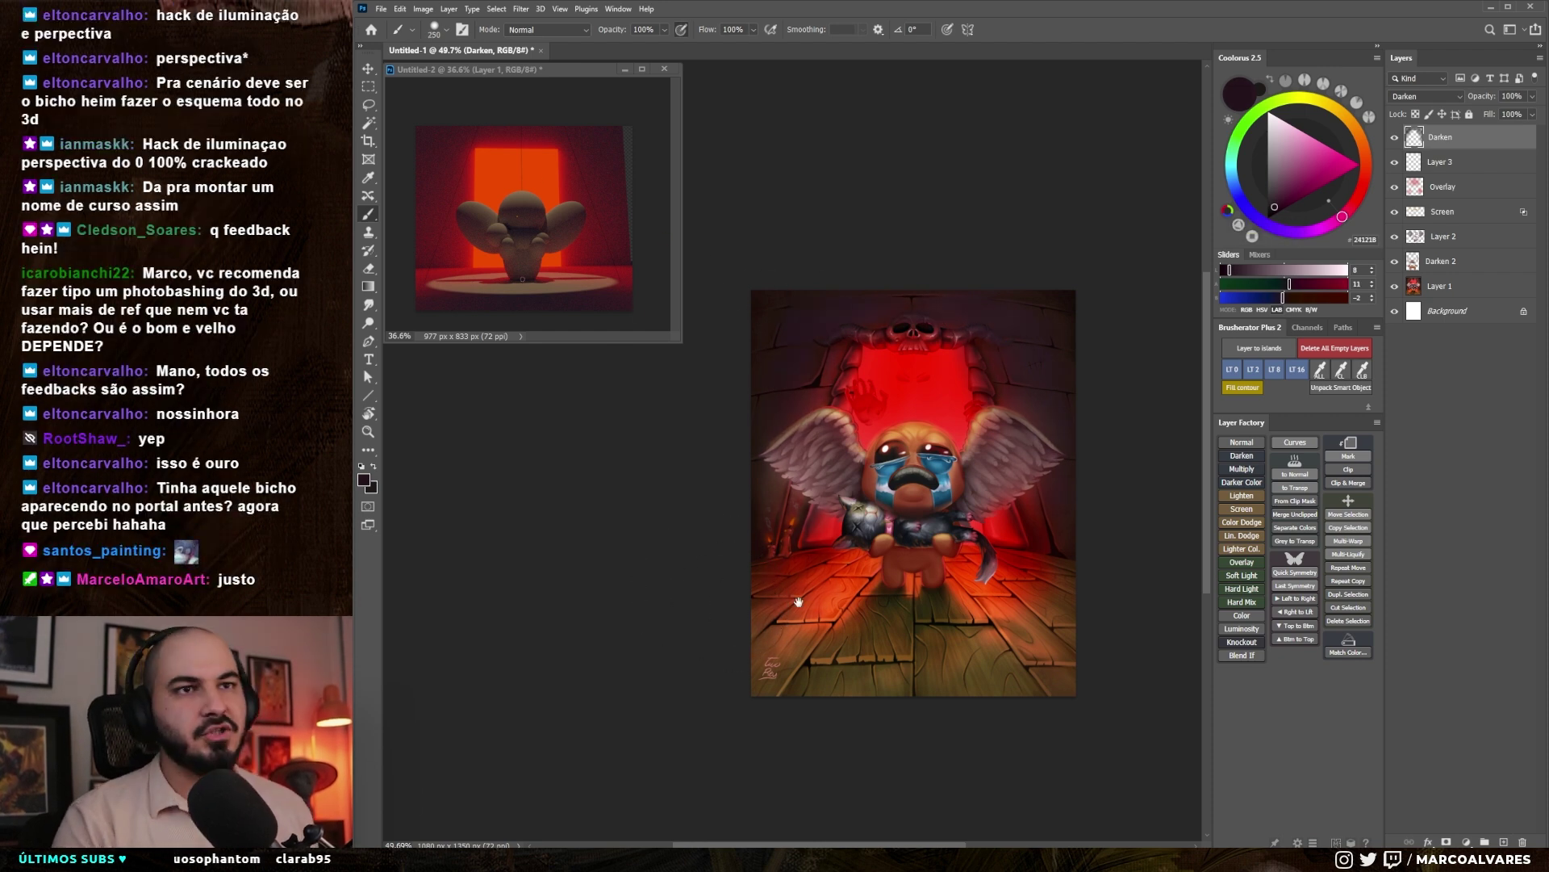
- Try to darken the foreground floor with a broad stroke along the painting's lower edge
left_click_drag(796, 602, 772, 613)
left_click_drag(688, 727, 985, 740)
key("bracketleft")
key("ctrl+z")
- Rotate the canvas and paint dark shadow over the foreground floor, leaving a rounded pool of light around Isaac
key("r")
left_click_drag(868, 520, 972, 471)
key("bracketleft")
key("bracketleft")
key("bracketleft")
key("bracketleft")
mouse_move(1129, 488)
left_mouse_down()
mouse_move(848, 717)
mouse_move(770, 711)
left_mouse_up()
key("ctrl+a")
- Refine the dark shadow along the floor edges and lower walls around Isaac with smaller brush sizes
key("bracketleft")
key("bracketleft")
key("bracketleft")
key("bracketleft")
key("bracketleft")
key("bracketleft")
key("bracketleft")
key("bracketleft")
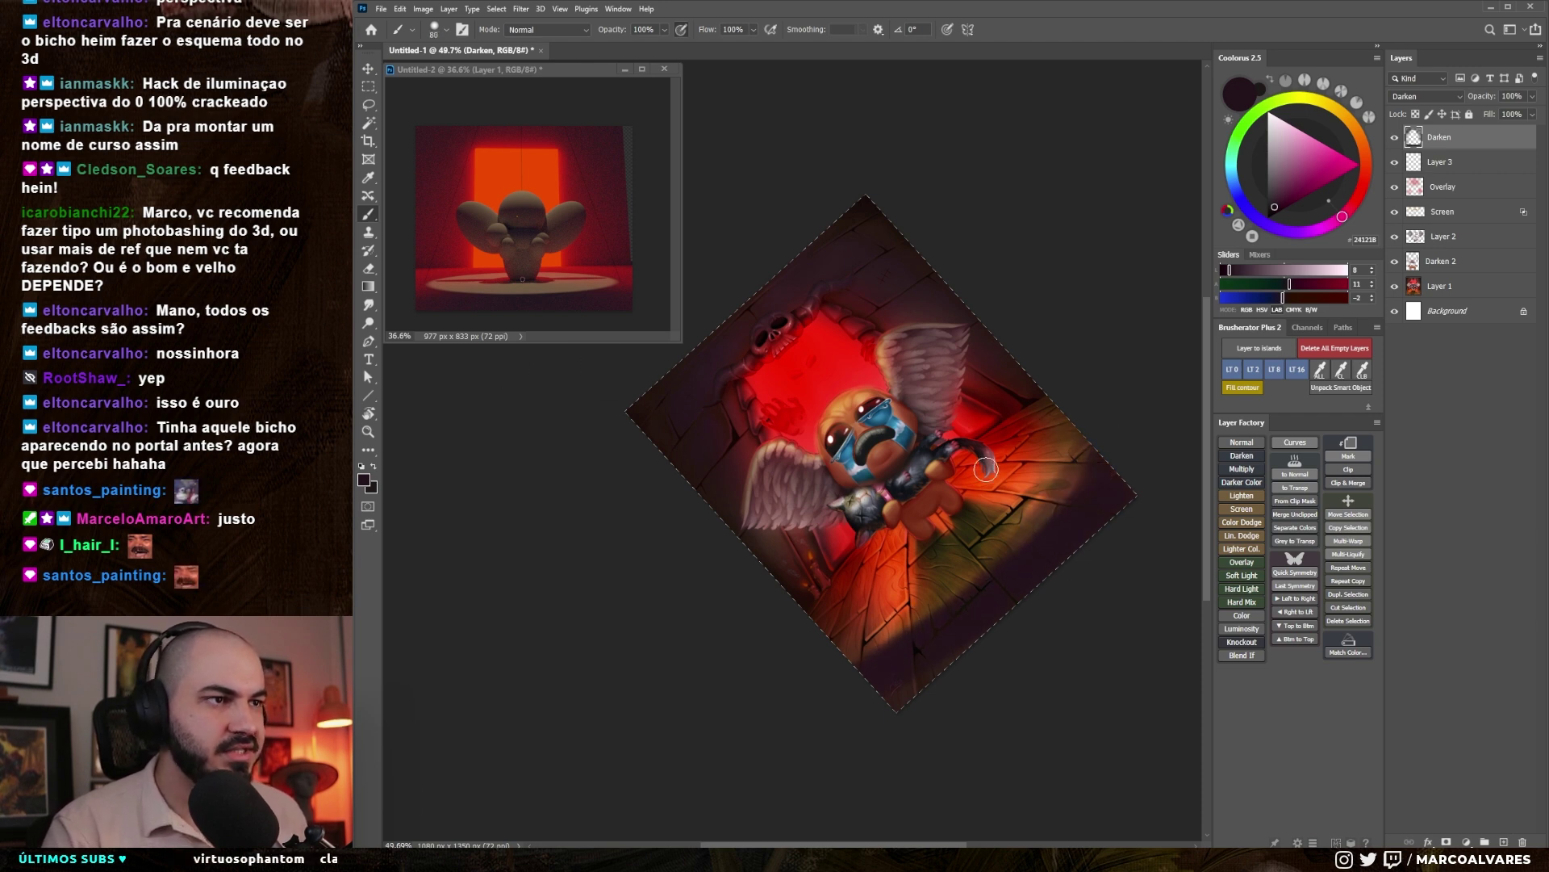
key("bracketright")
key("bracketright")
key("bracketright")
key("bracketleft")
key("bracketleft")
key("bracketleft")
key("bracketleft")
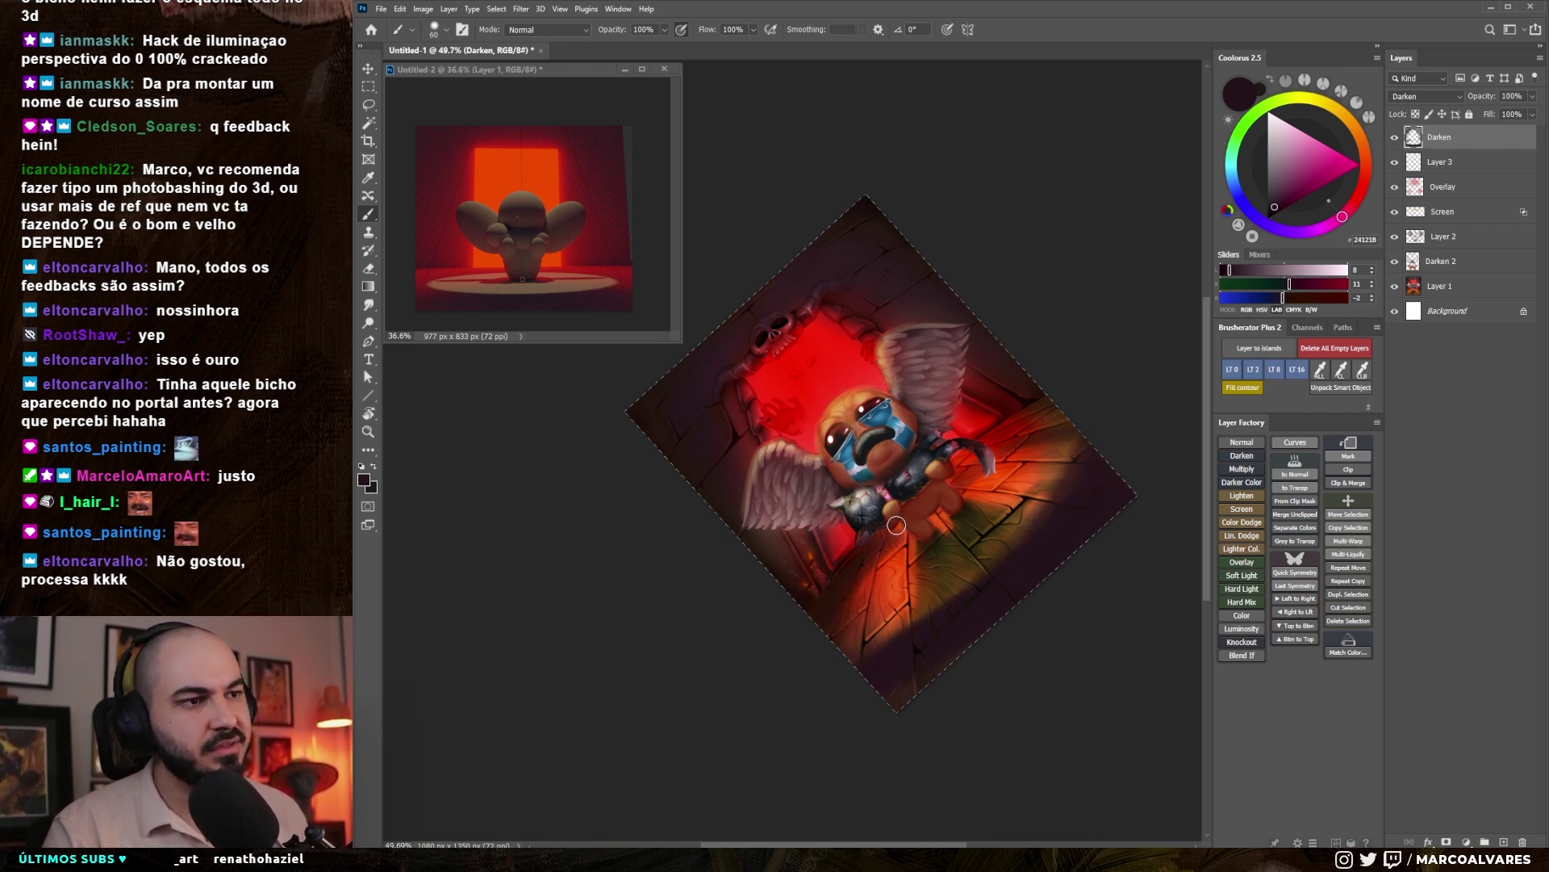
key("bracketleft")
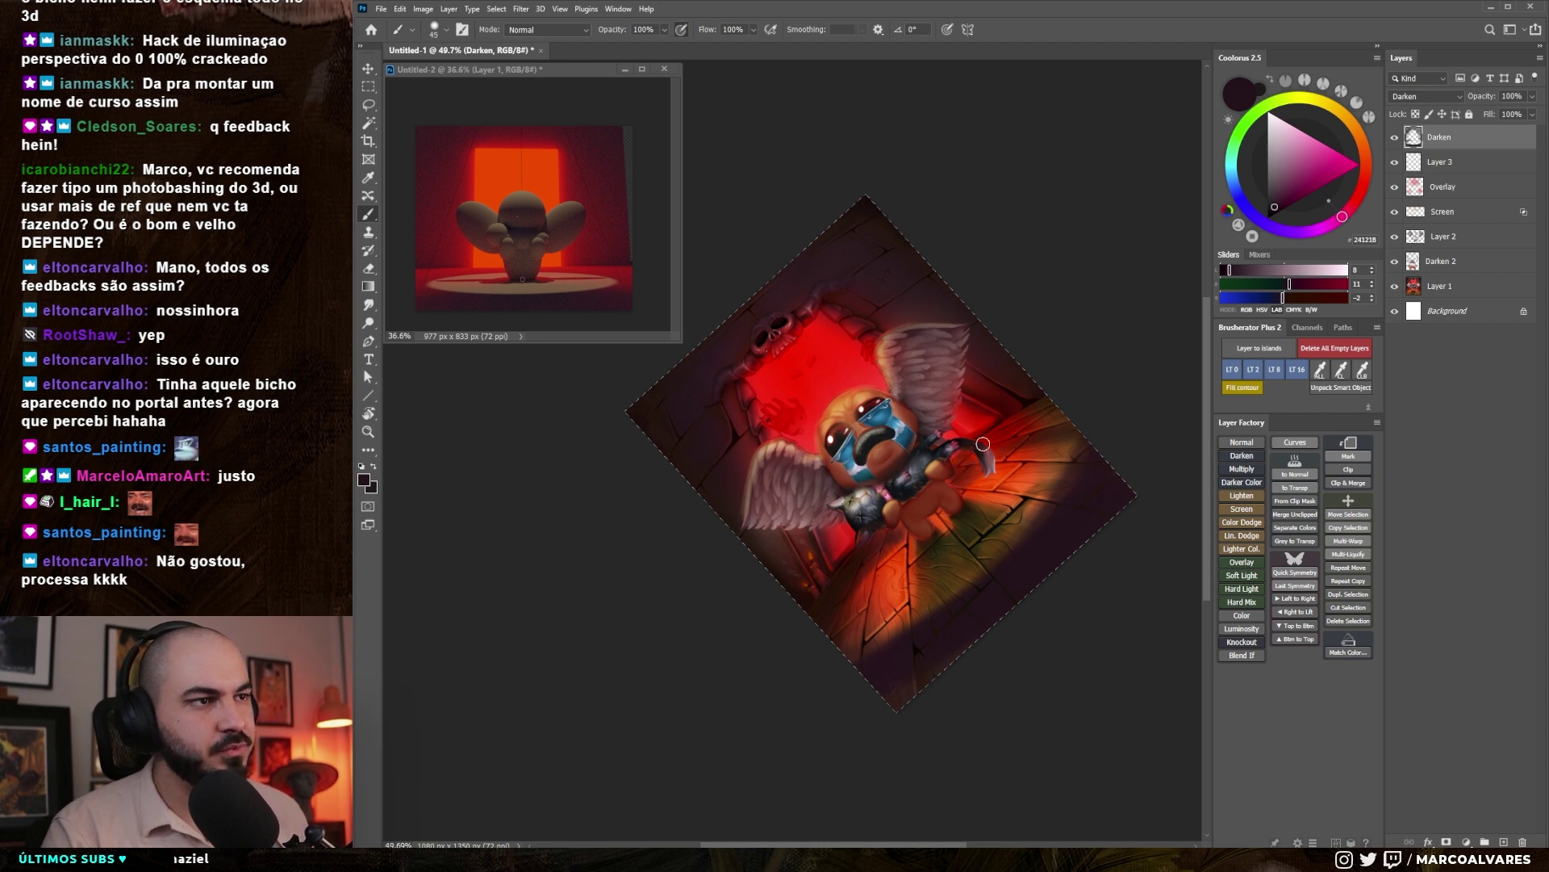
- Touch up the shadow beside the held creature's tail, choose an eraser tip for corrections and clear the selection
key("bracketleft")
left_click_drag(1011, 437, 1001, 447)
key("e")
right_click(979, 402)
left_click(1120, 322)
key("Escape")
key("ctrl+d")
key("b")
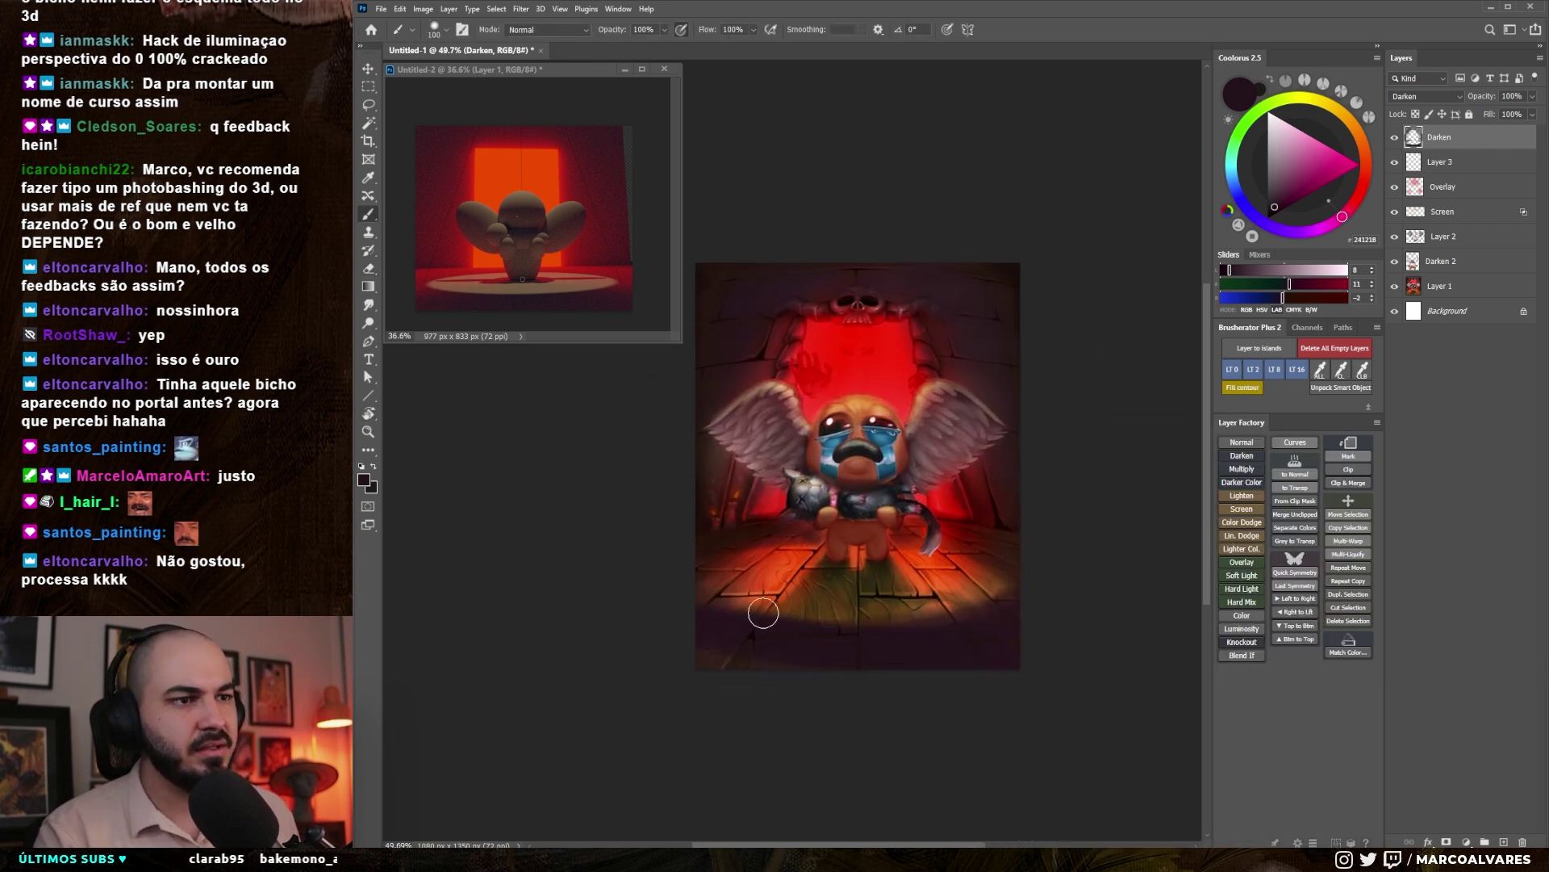
- Even out the dark foreground shadow around the front edge of the floor's light pool with a larger brush
key("bracketright")
key("bracketright")
key("bracketright")
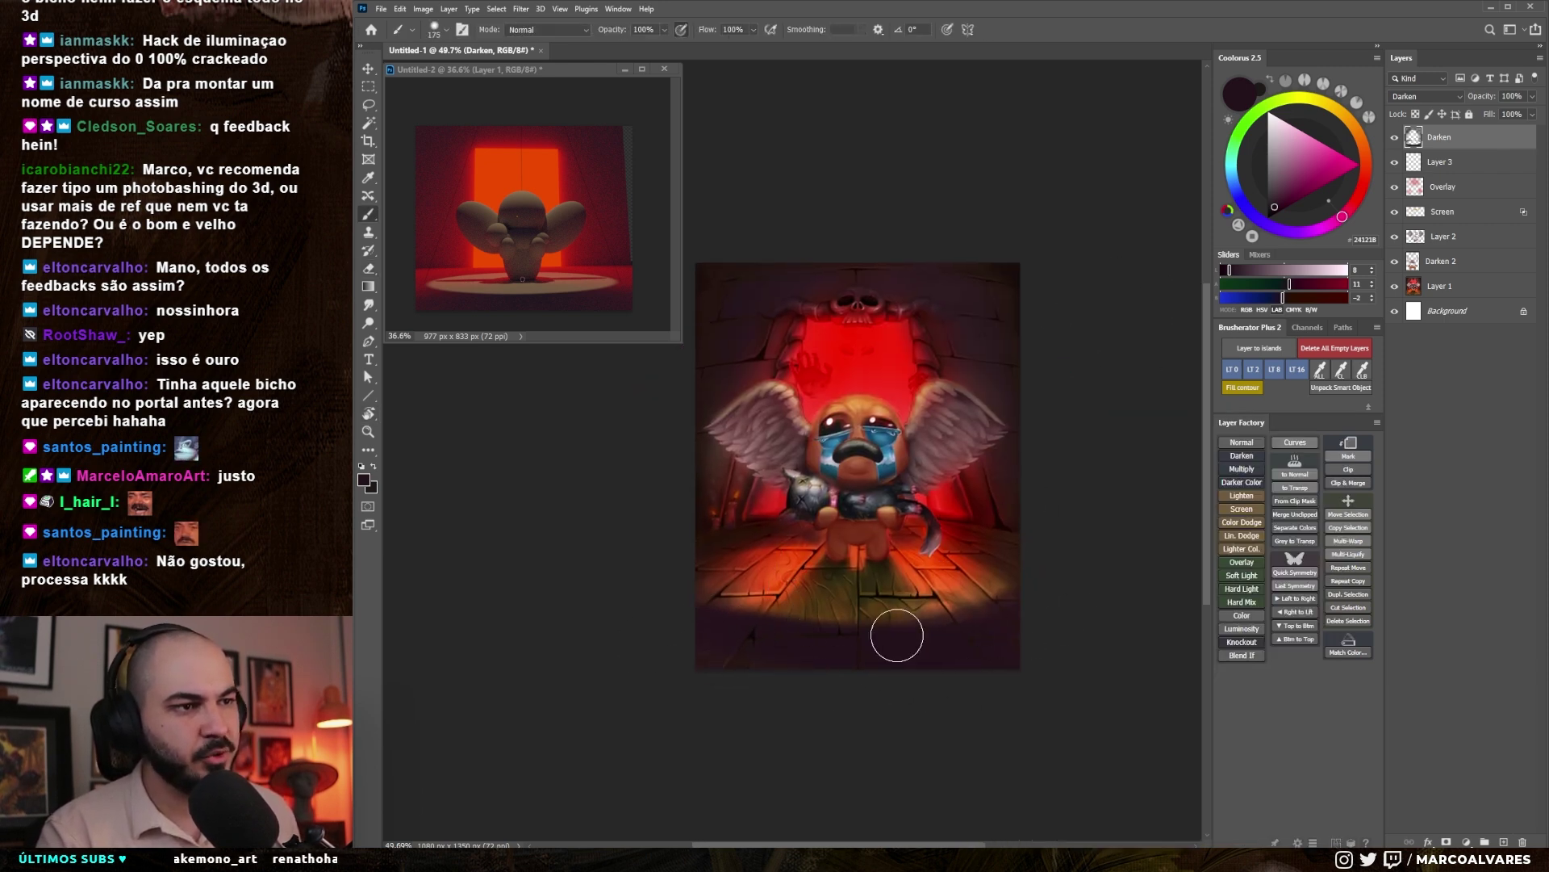
key("bracketright")
key("bracketleft")
left_click_drag(840, 594, 815, 598)
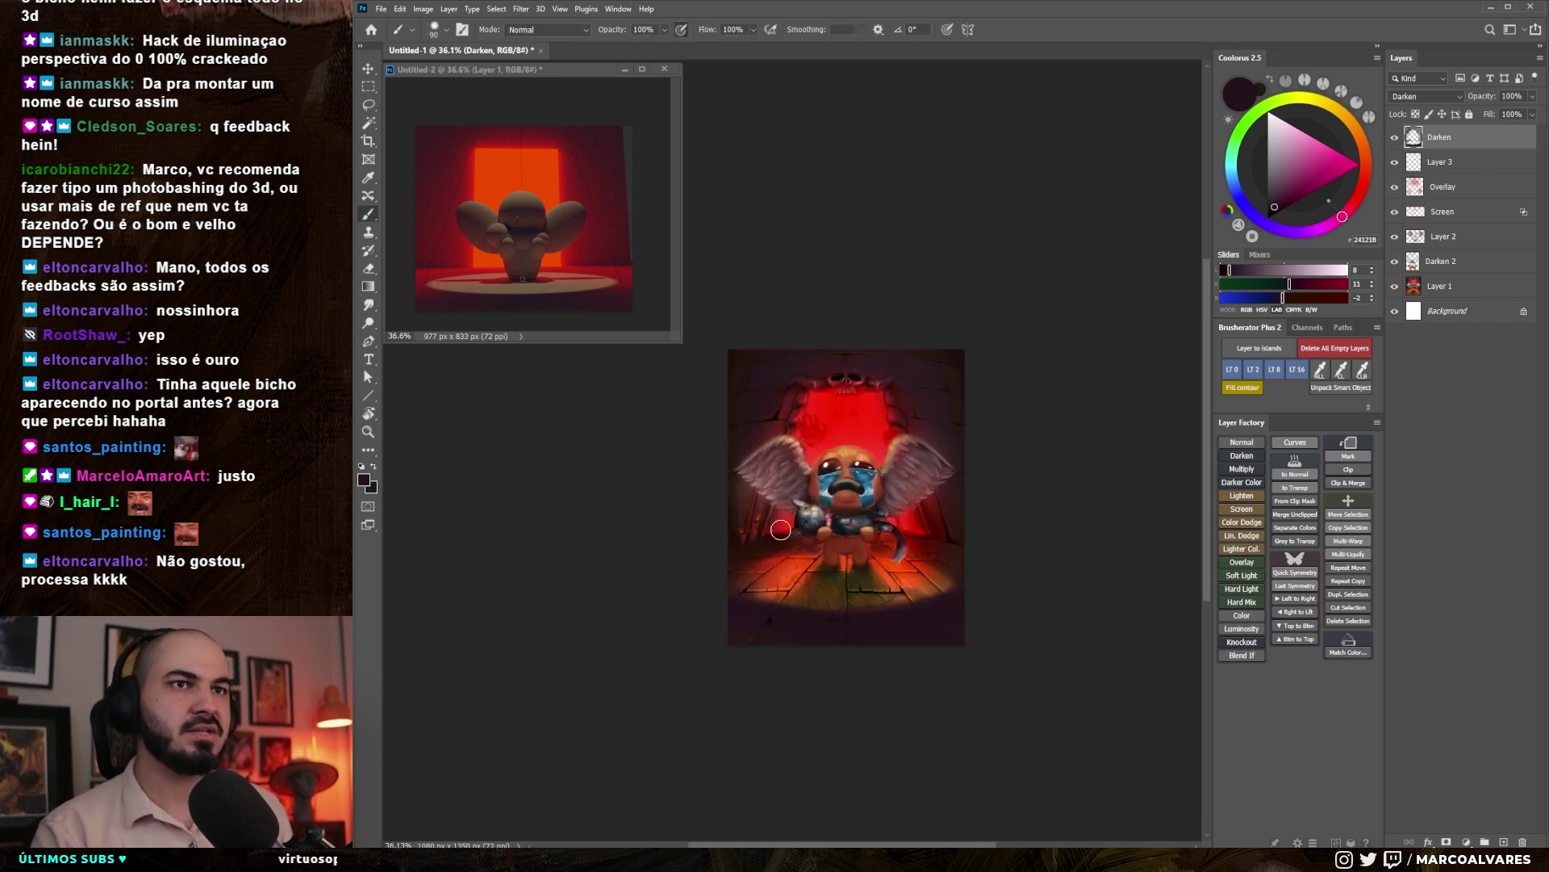
- Move the Darken layer down two places so it sits directly beneath the Overlay layer
key("bracketleft")
key("ctrl+bracketleft")
key("ctrl+bracketleft")
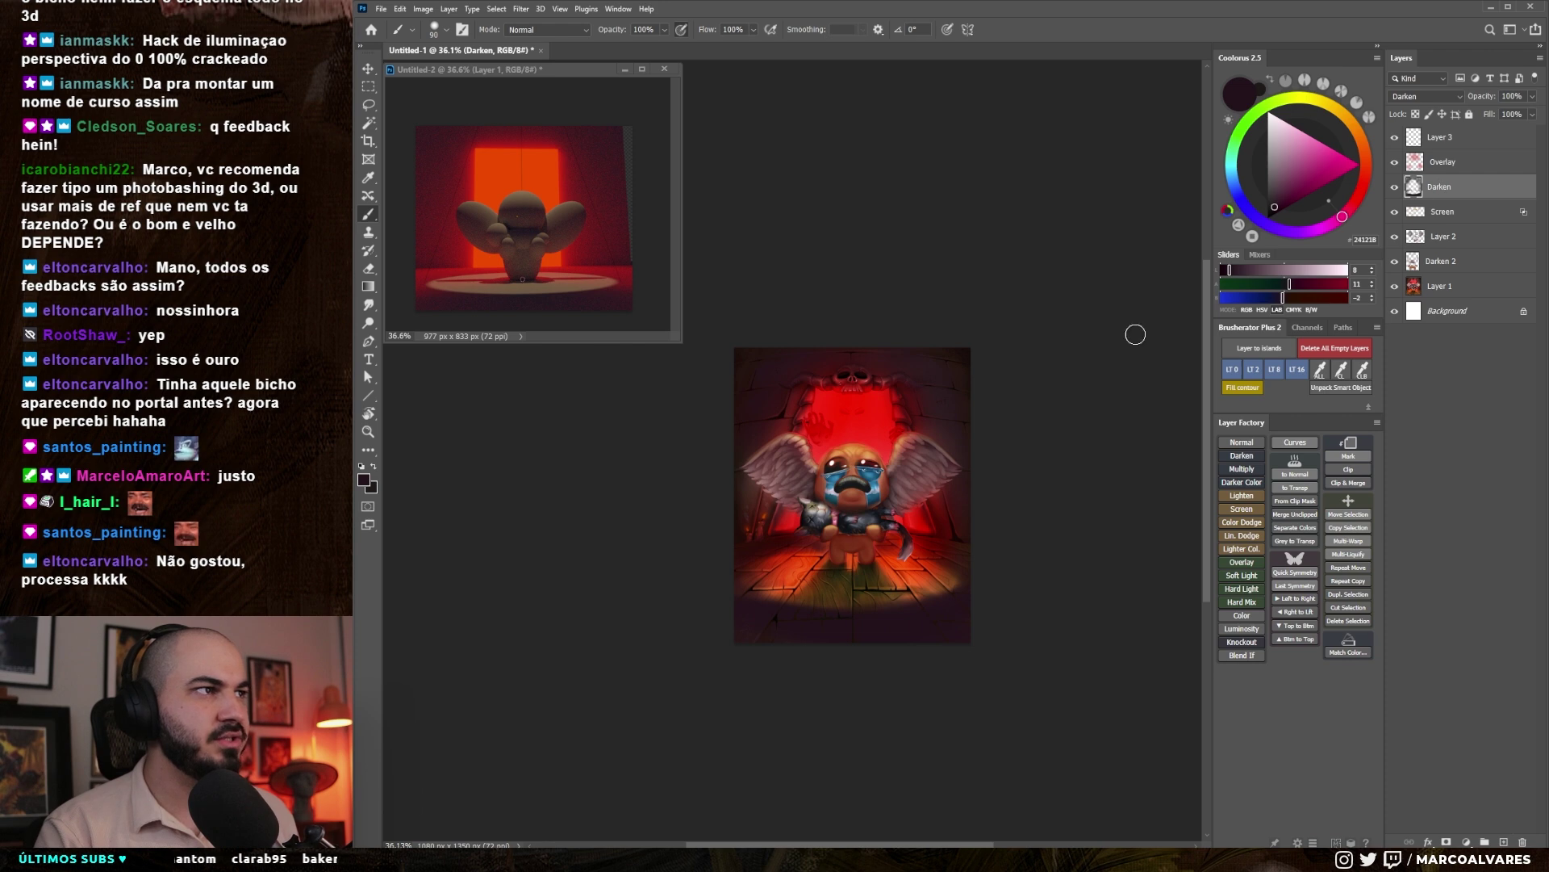
- Add a Screen layer above the Overlay layer and choose a soft round brush with a muted red colour
left_click_drag(759, 584, 780, 577)
key("alt+bracketright")
left_click(1242, 509)
right_click(892, 409)
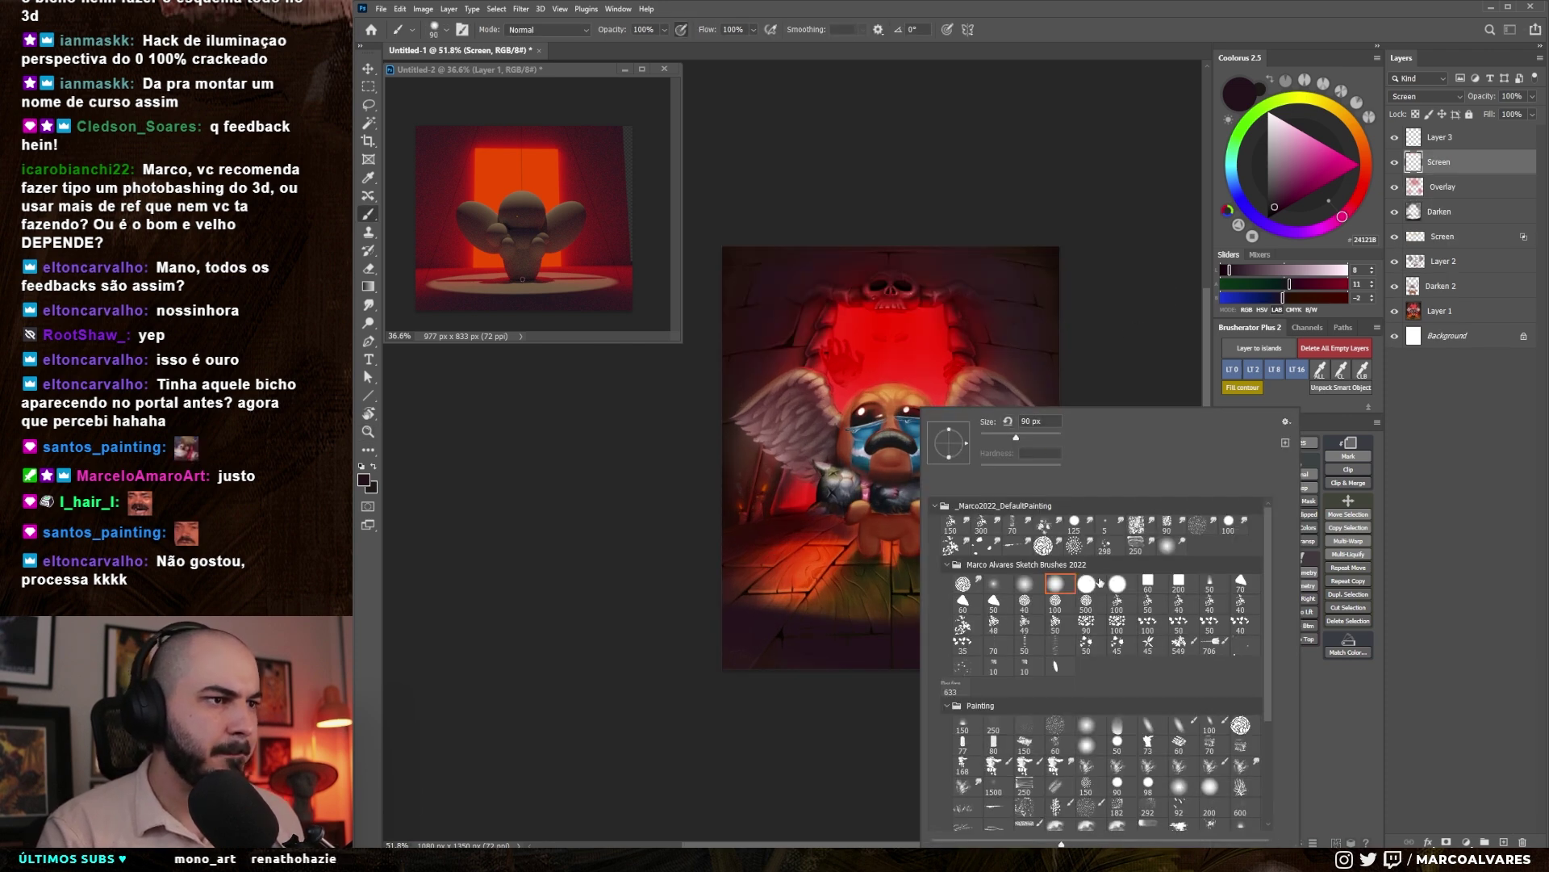
left_click(1366, 182)
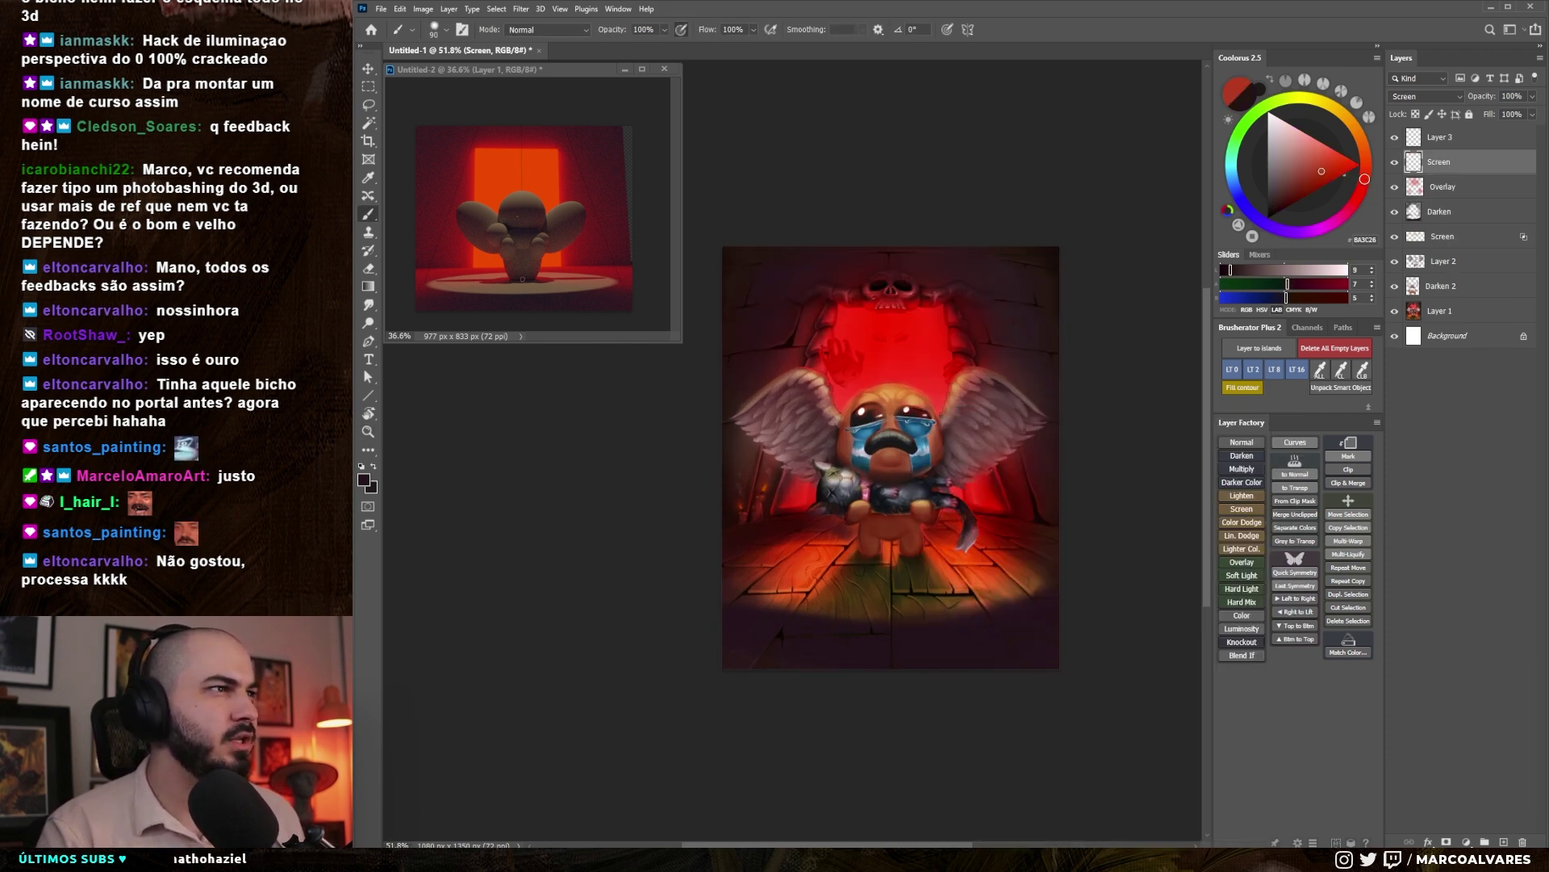
left_click_drag(1325, 169, 1323, 170)
- Try painting a muted red glow around the top of the doorway on the Screen layer with a large brush
key("bracketright")
key("bracketright")
key("bracketright")
key("bracketright")
key("bracketright")
key("bracketright")
key("bracketright")
left_click_drag(804, 372, 807, 338)
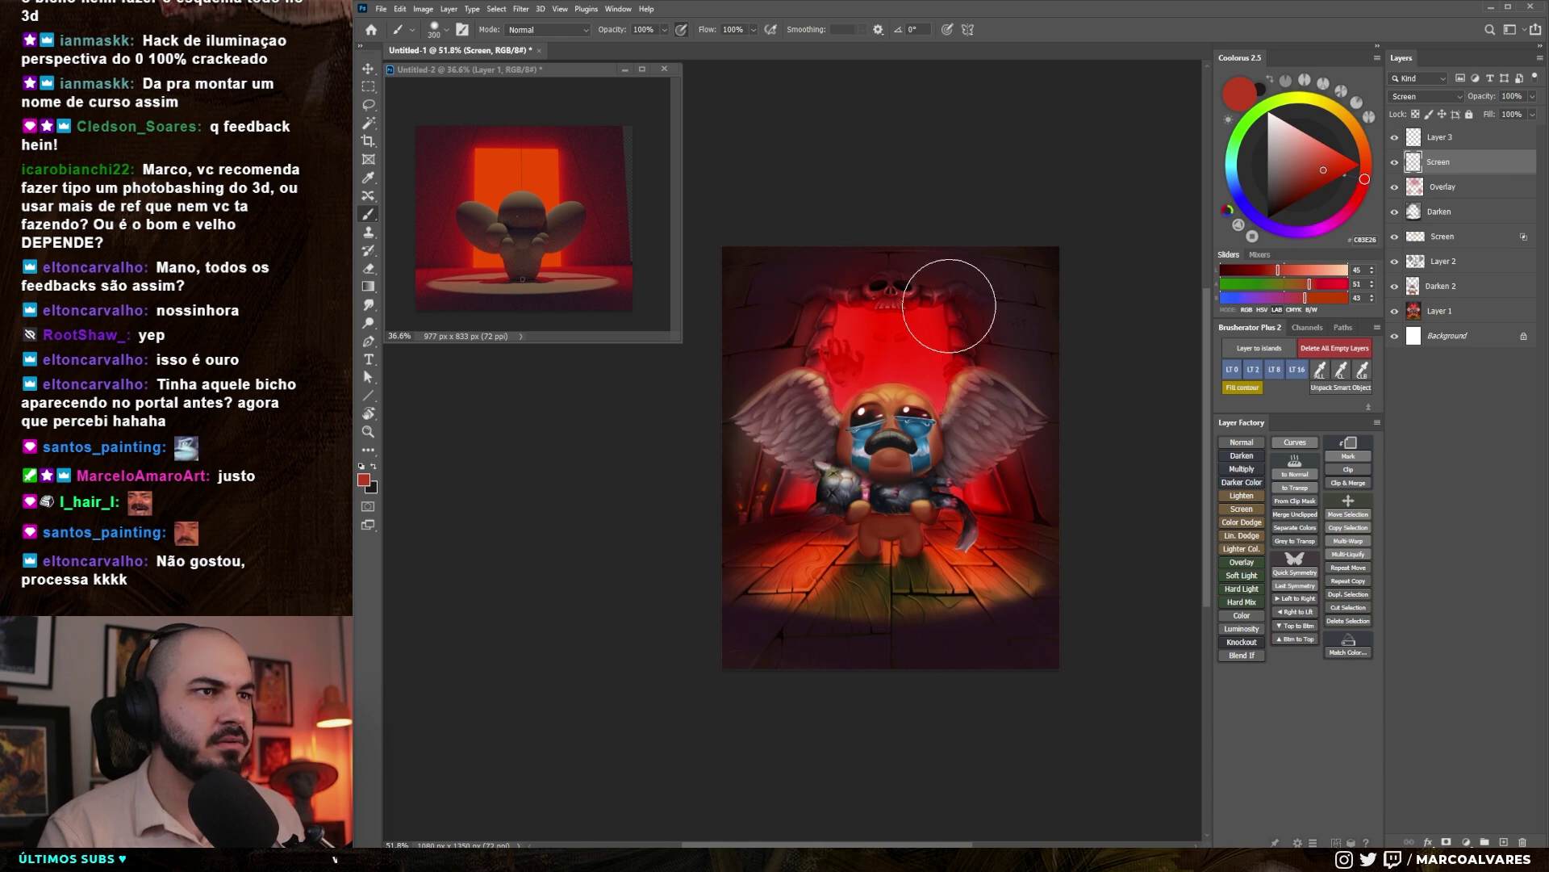
key("ctrl+z")
- Choose a more saturated red and paint the glow around the doorway on the Screen layer
left_click_drag(1333, 173, 1337, 175)
key("bracketright")
key("bracketleft")
key("bracketleft")
left_click_drag(816, 361, 813, 353)
- Extend the red glow along the doorway and side walls on the Screen layer, varying the brush size
key("bracketleft")
key("bracketleft")
key("bracketleft")
key("bracketleft")
key("bracketleft")
key("bracketleft")
key("bracketleft")
key("bracketleft")
key("bracketleft")
key("bracketleft")
key("bracketleft")
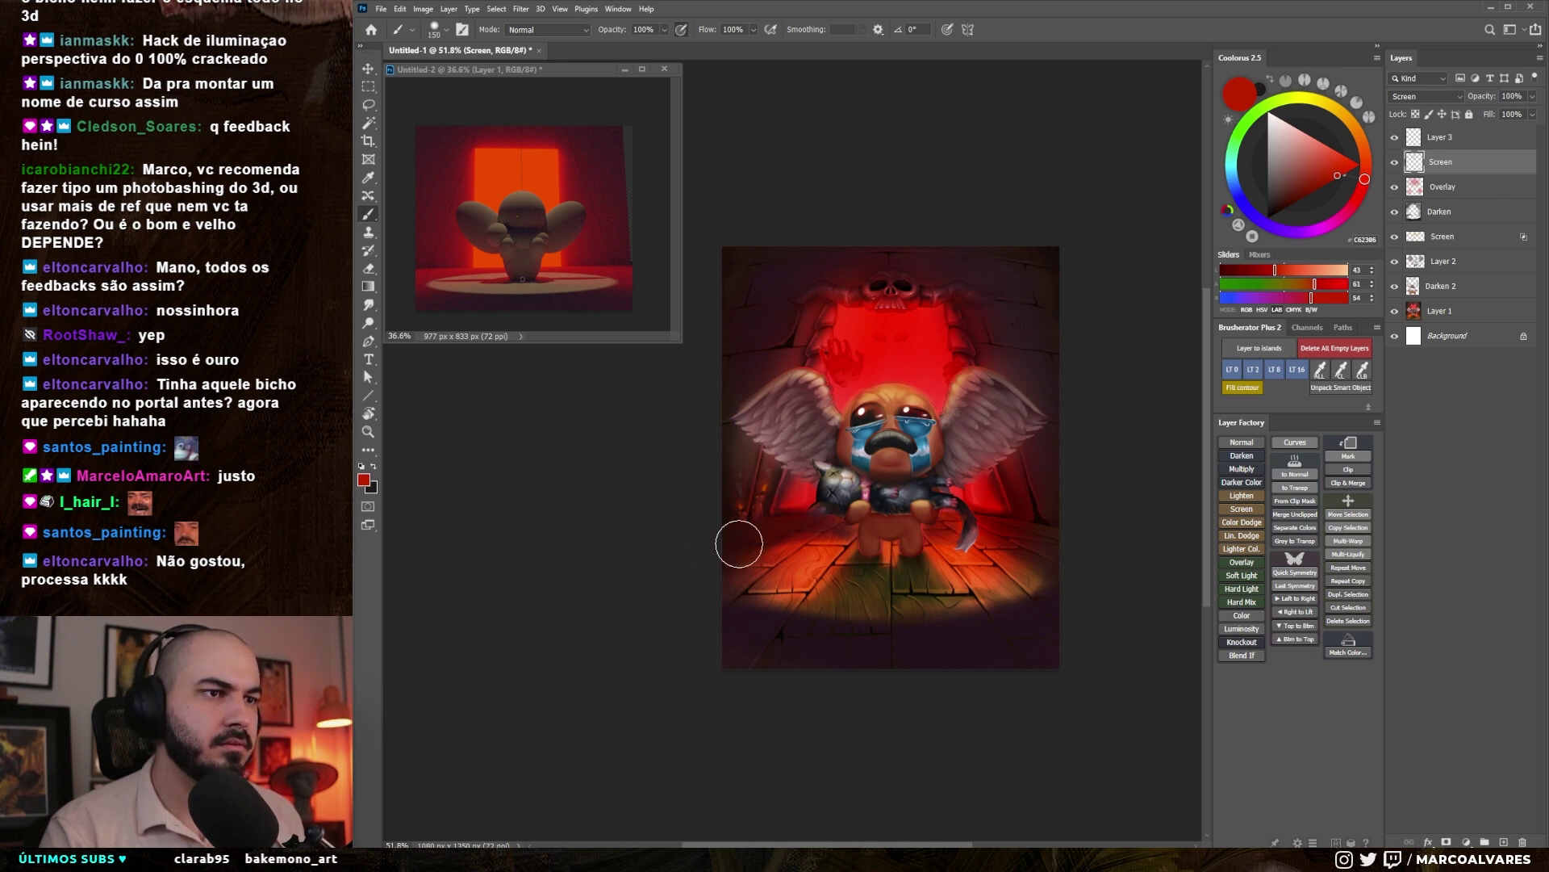
key("bracketright")
key("bracketright")
key("bracketright")
key("bracketright")
key("bracketright")
key("bracketright")
key("bracketright")
key("bracketright")
- Select the Darken layer and paint a dark tone sampled from the render's foreground over the bottom of the floor
left_click(1439, 212)
key("x")
left_click(545, 309, "alt")
left_click_drag(544, 308, 840, 725)
left_click_drag(1006, 581, 984, 580)
- Select the upper Screen layer and toggle its visibility to compare the painting with and without it
left_click(1442, 162)
left_click(1397, 163)
left_click(1397, 163)
left_click_drag(1091, 374, 1081, 373)
- Pick a pale yellow and try painting light over the floor pool on the Screen layer with the canvas rotated
left_click(1330, 108)
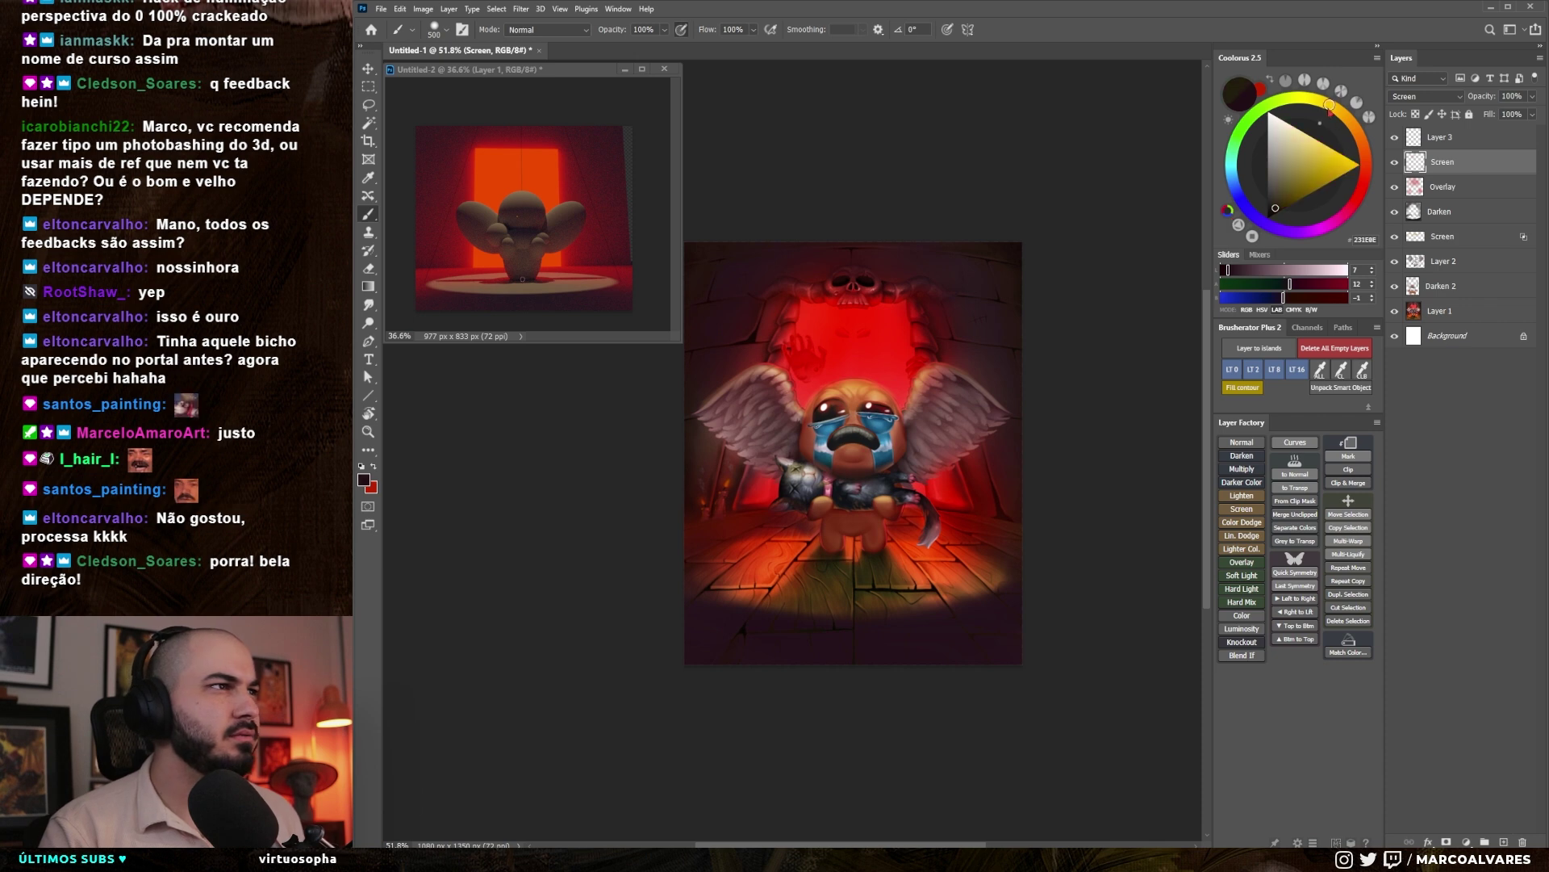
left_click(1307, 141)
left_click(1339, 112)
key("bracketleft")
mouse_move(870, 556)
left_mouse_down()
mouse_move(894, 502)
mouse_move(1003, 403)
left_mouse_up()
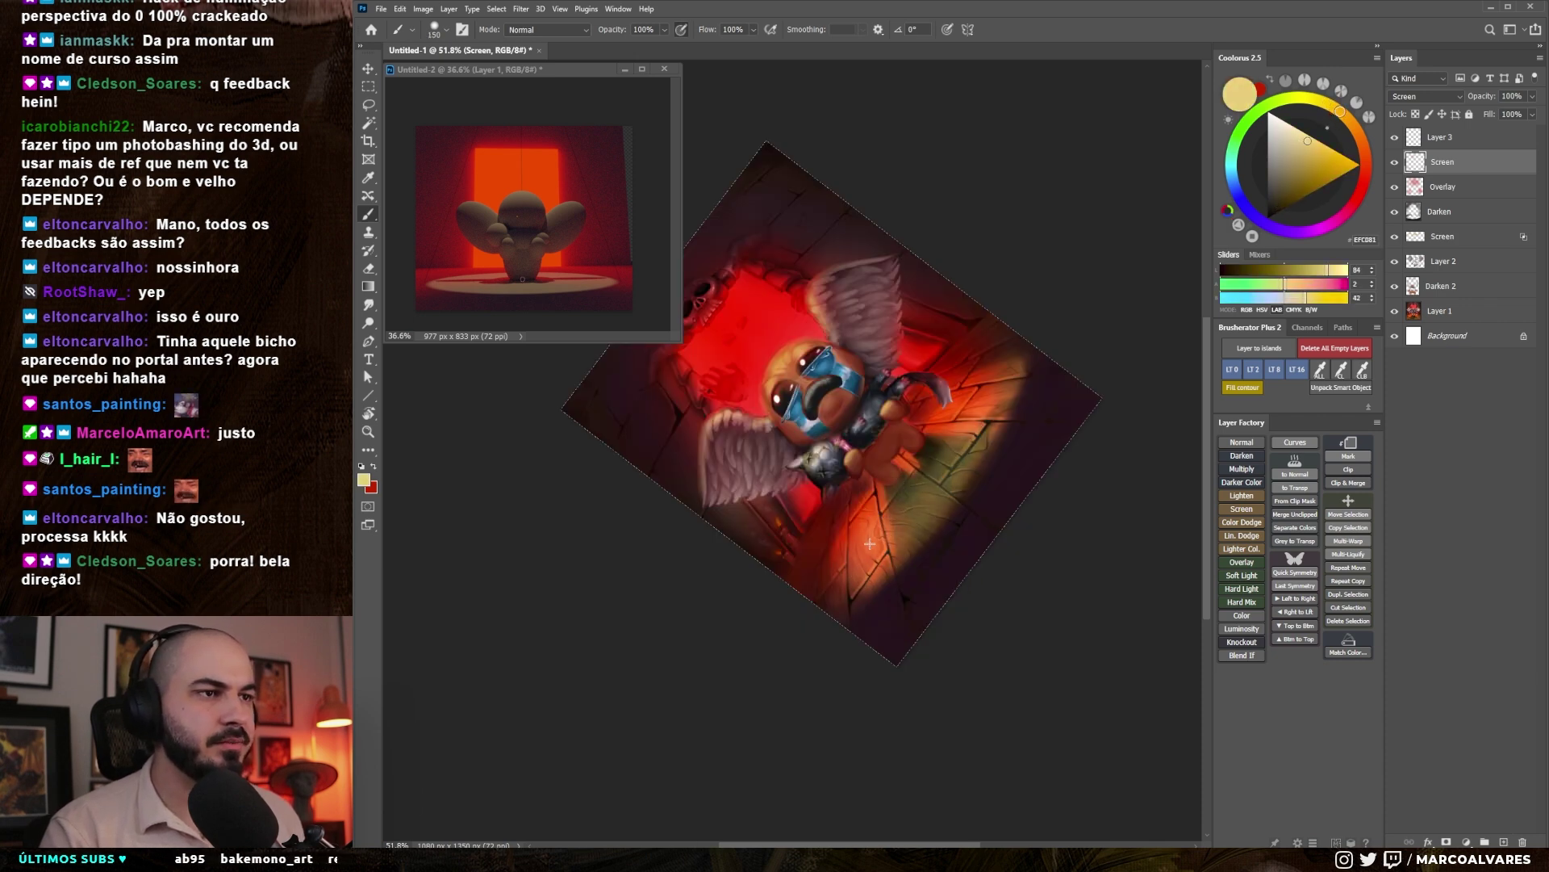
- Clear the test strokes from the Screen layer and pick a more muted golden yellow for the floor light
key("ctrl+a")
key("Delete")
left_click(1314, 151)
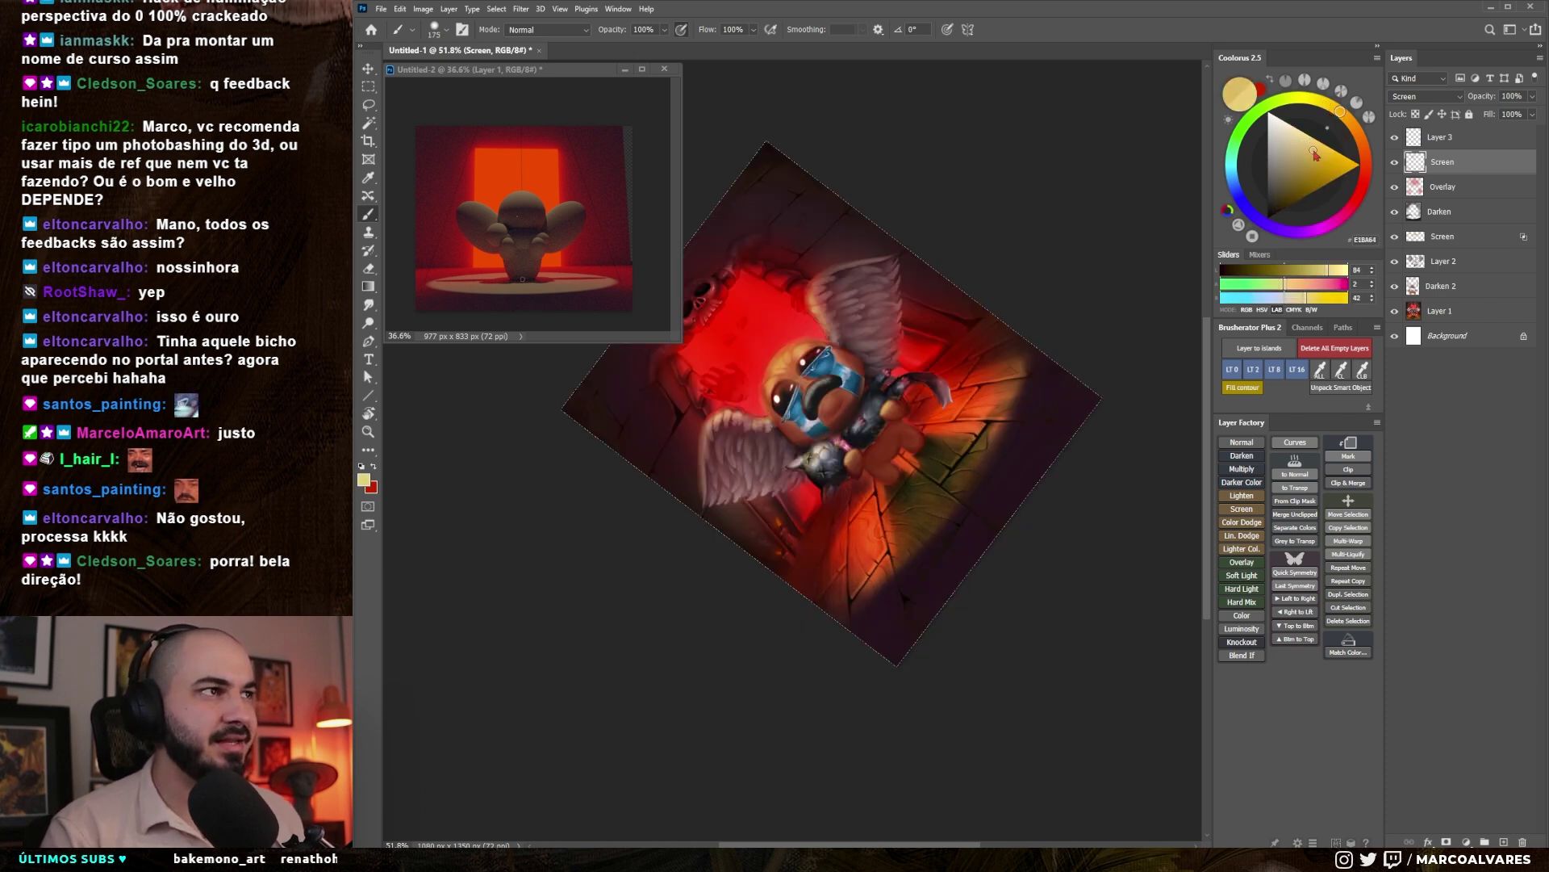
left_click(1348, 118)
left_click(1303, 161)
- Paint the muted yellow light over the floor pool on the Screen layer, varying the brush size, and straighten the canvas
key("bracketleft")
mouse_move(869, 559)
left_mouse_down()
mouse_move(986, 385)
mouse_move(933, 433)
left_mouse_up()
key("ctrl+z")
key("bracketleft")
key("bracketleft")
key("bracketleft")
key("bracketleft")
key("bracketright")
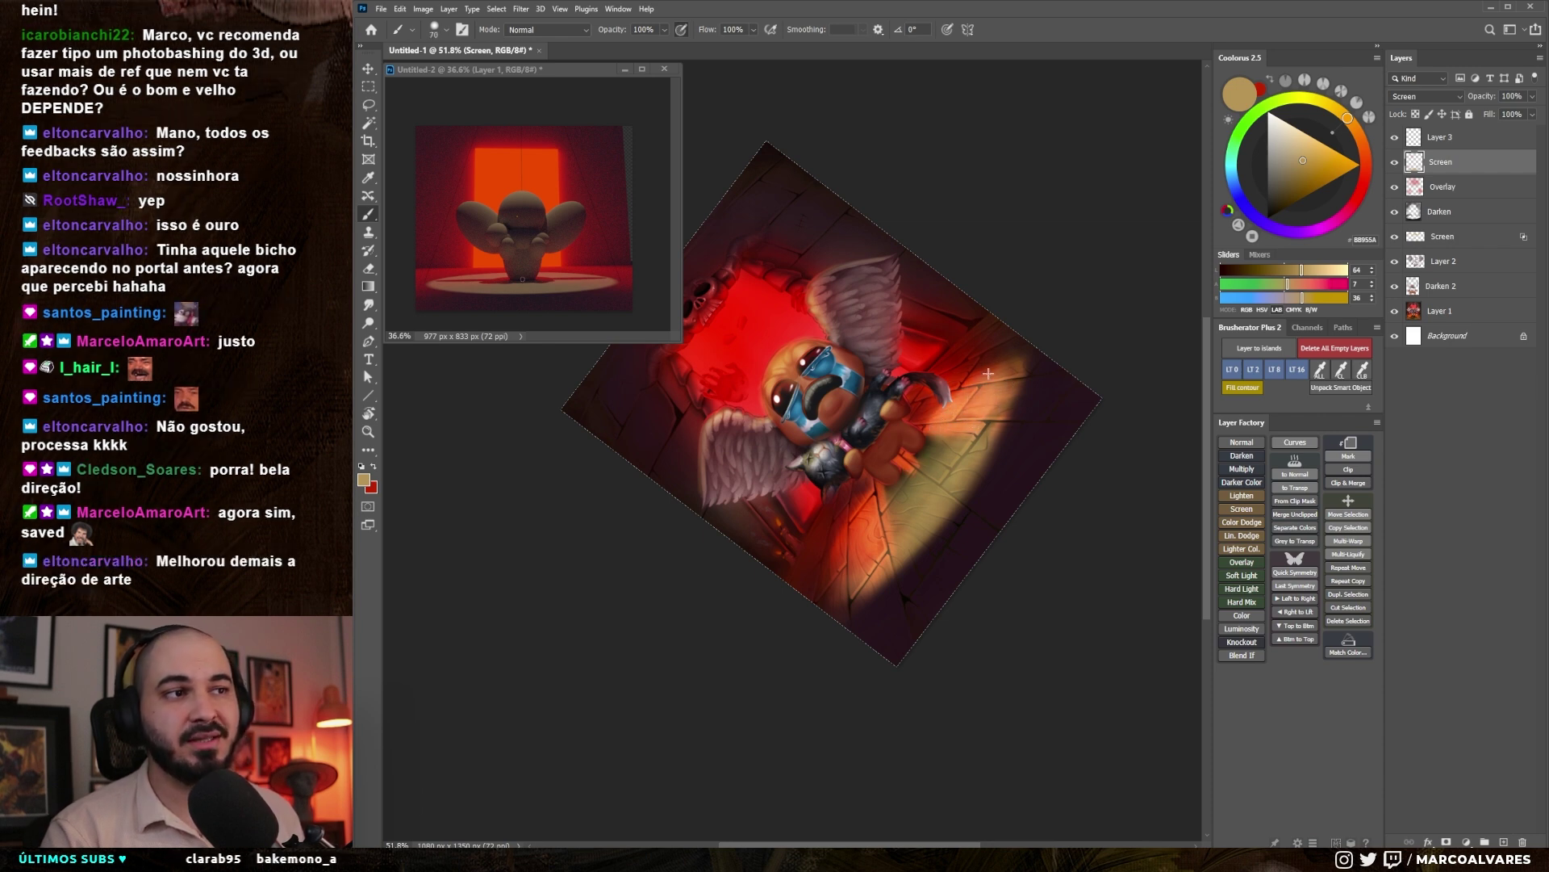
key("bracketright")
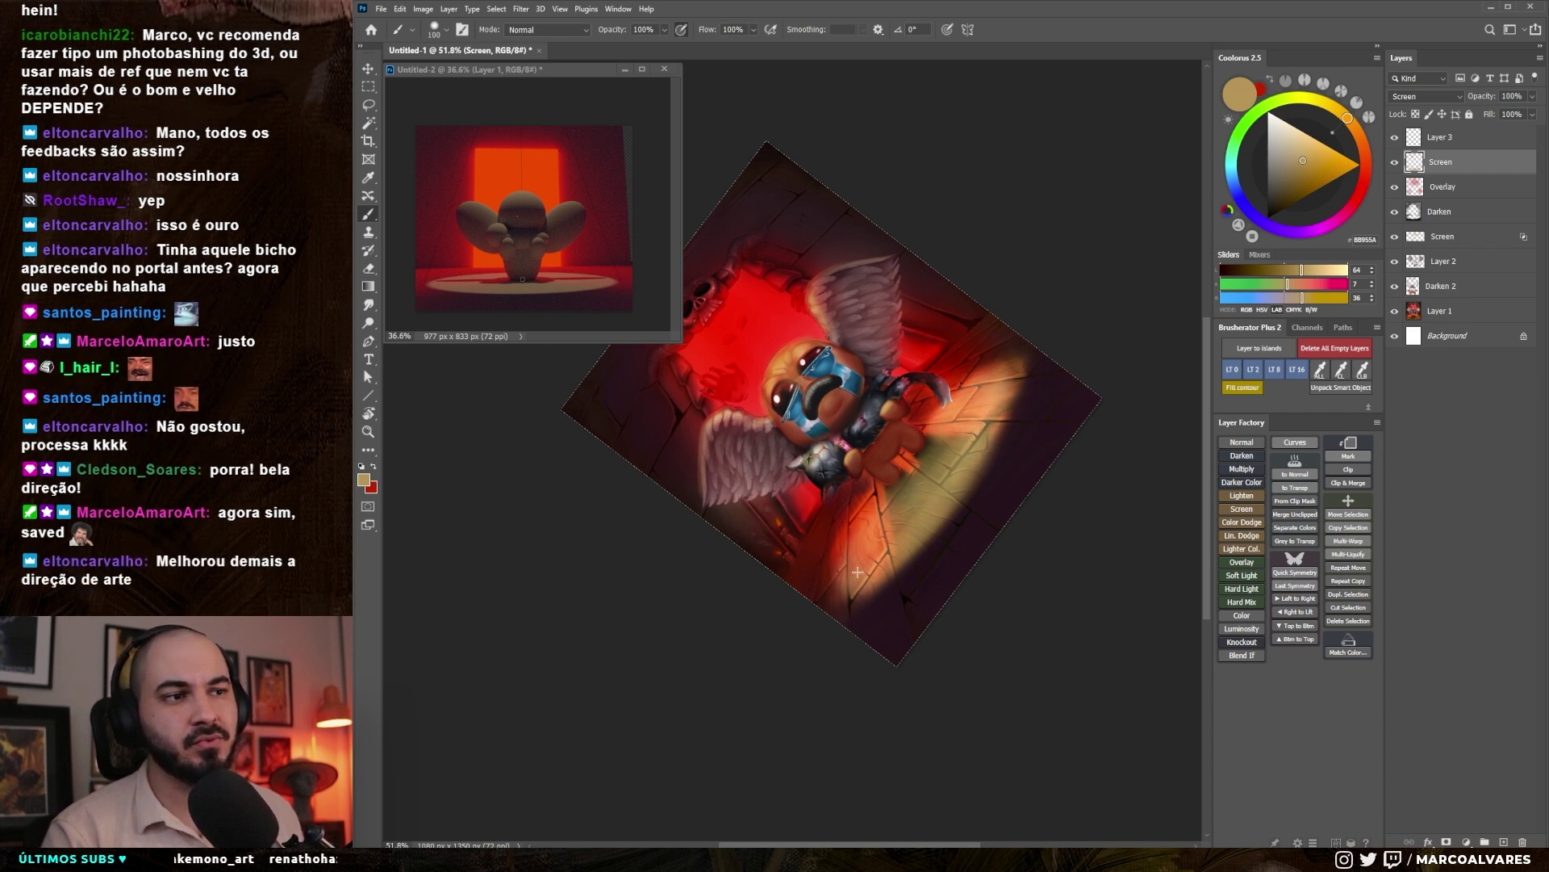
left_click_drag(1008, 445, 951, 657)
key("Escape")
key("bracketright")
key("bracketright")
mouse_move(886, 601)
left_mouse_down()
mouse_move(943, 592)
mouse_move(920, 594)
left_mouse_up()
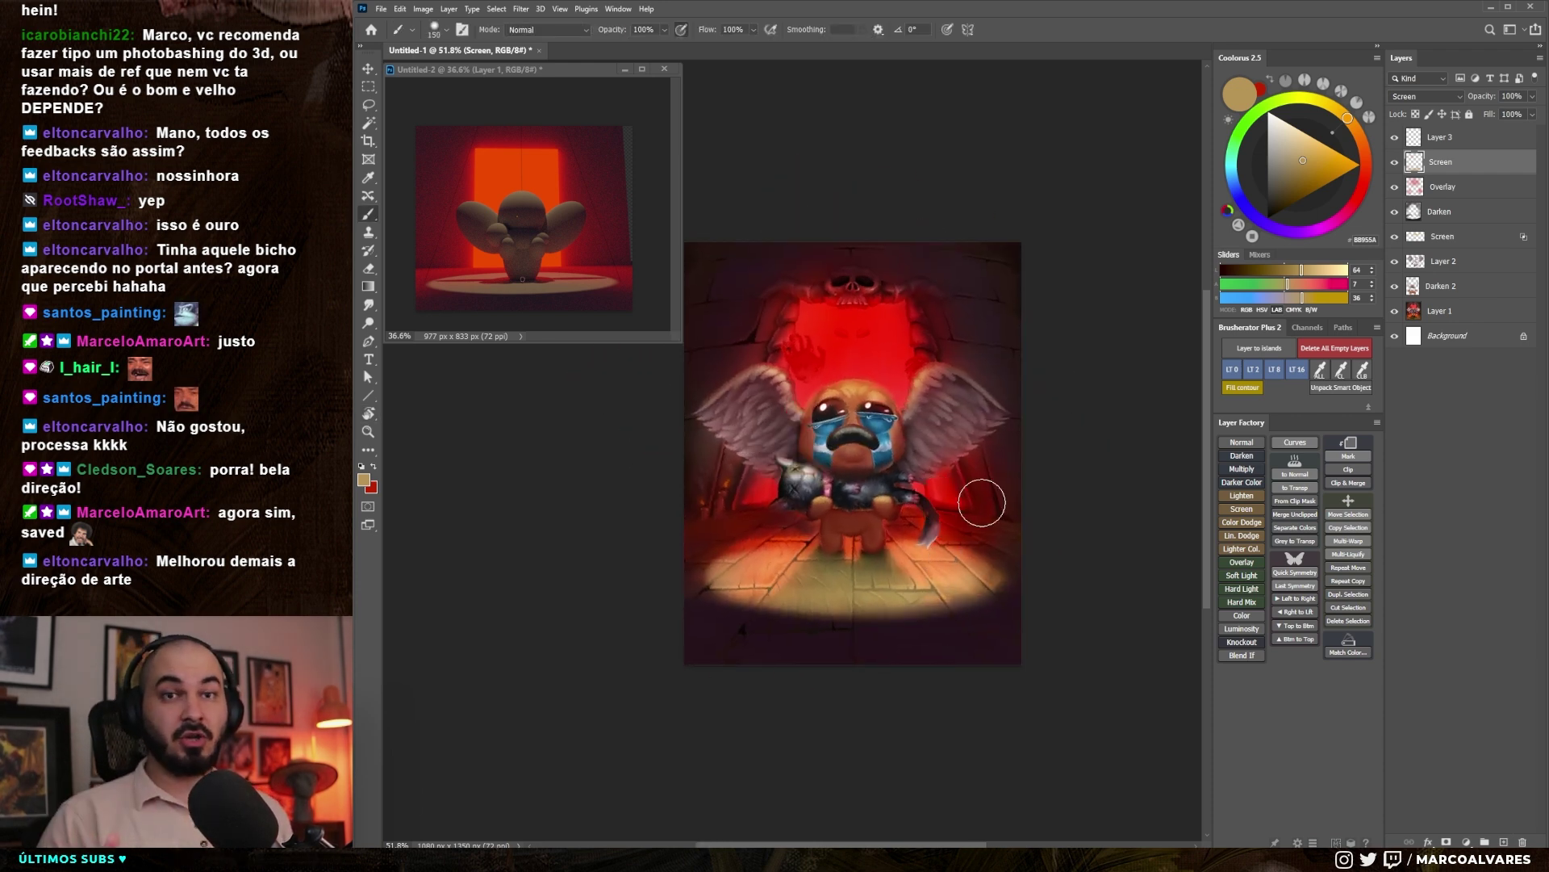
- Pick a darker orange-brown and paint a warm tint over the floor pool on the Screen layer with a larger brush
left_click(1314, 177)
key("bracketleft")
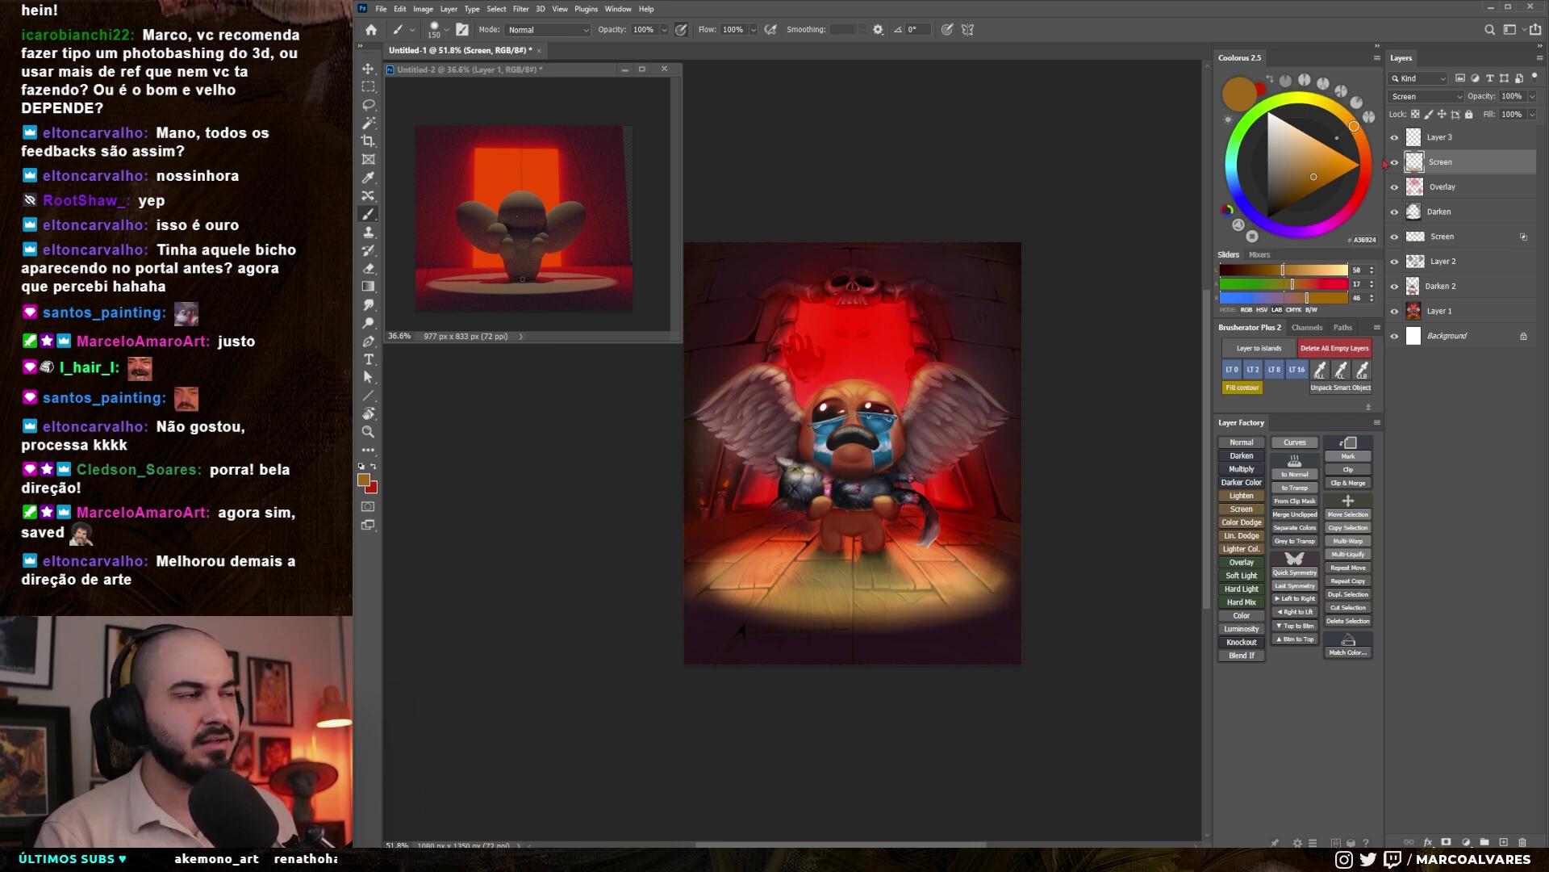
left_click(1312, 191)
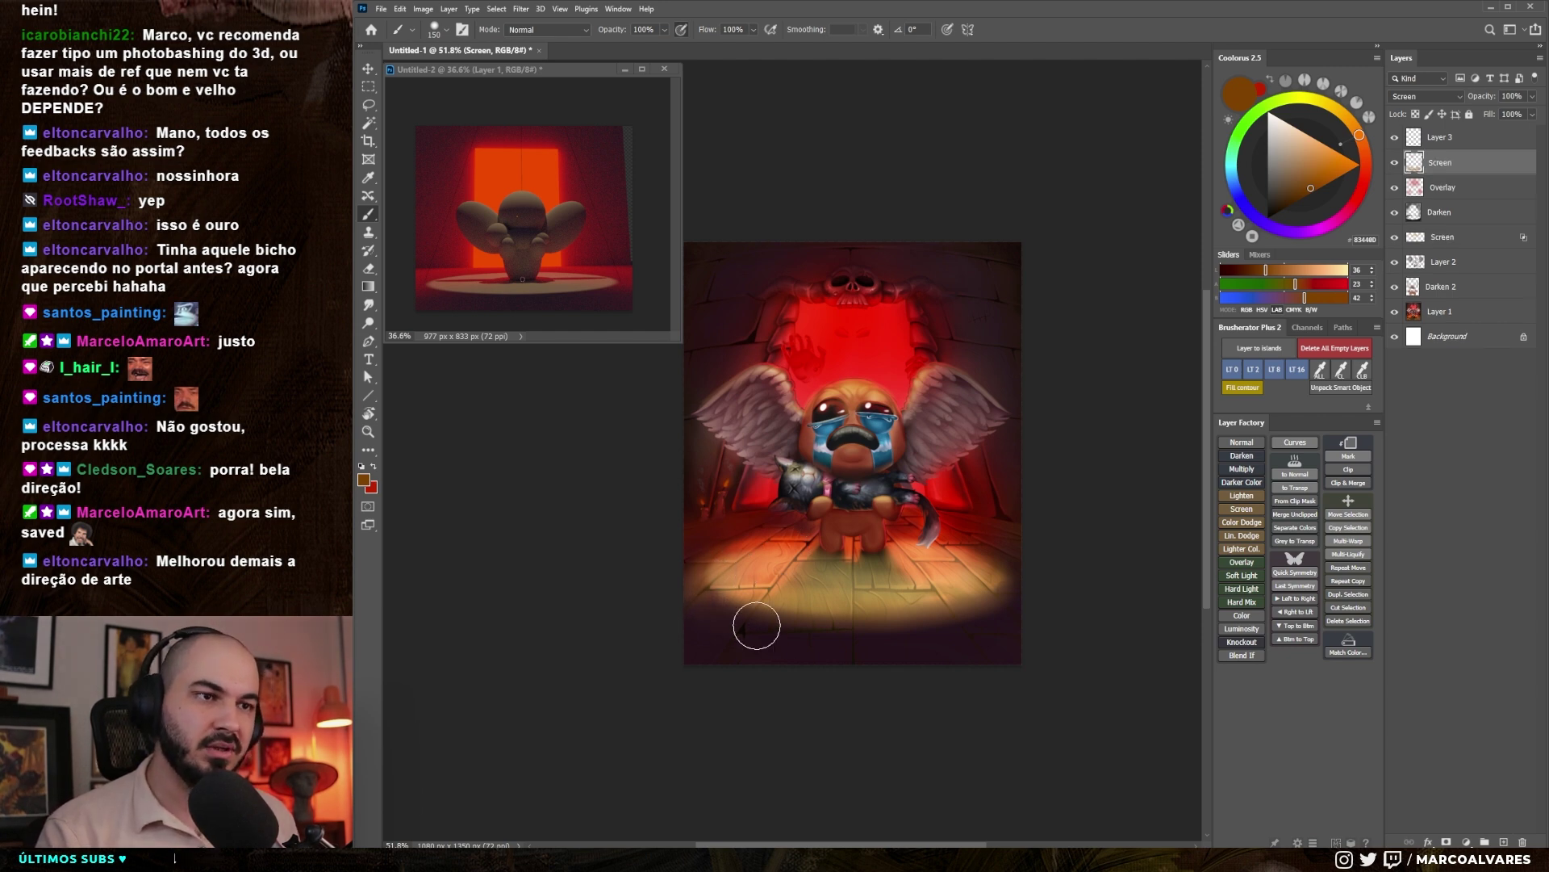
key("bracketright")
key("bracketright")
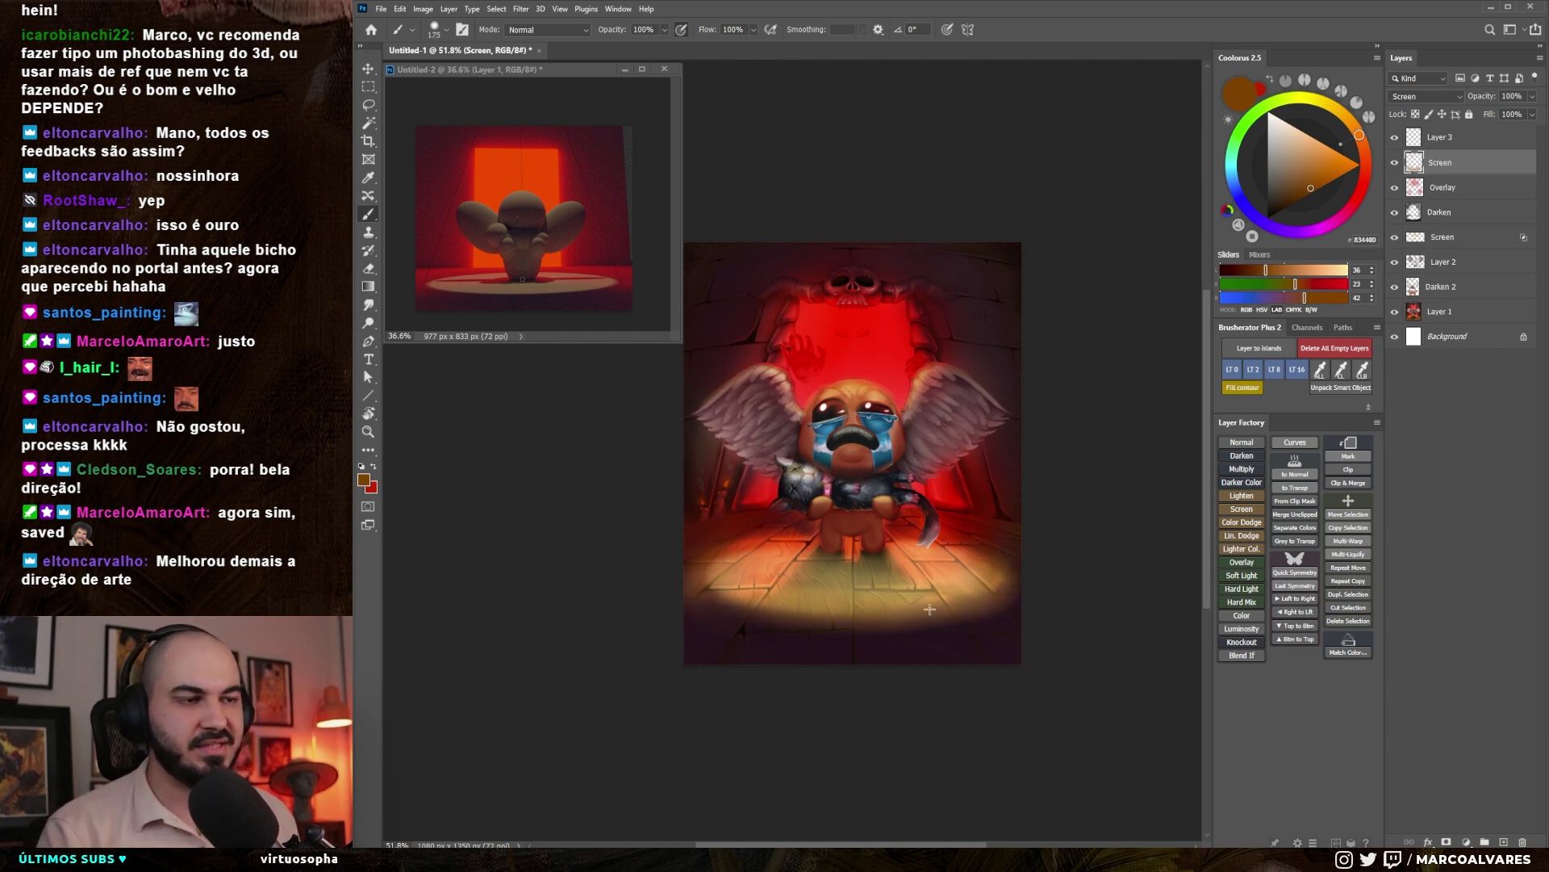
key("bracketright")
key("bracketright")
left_click_drag(874, 518, 909, 531)
- Create a new layer above the Screen layer and paint a sampled dark tone over the floor's foreground
key("ctrl+alt+shift+n")
left_click(920, 545, "alt")
key("bracketleft")
left_click(873, 669, "alt")
- Toggle Layer 2's visibility to compare and inspect the Overlay and upper Screen layers
left_click(1416, 262)
left_click(1395, 262)
left_click(1396, 262)
left_click(1423, 213)
key("e")
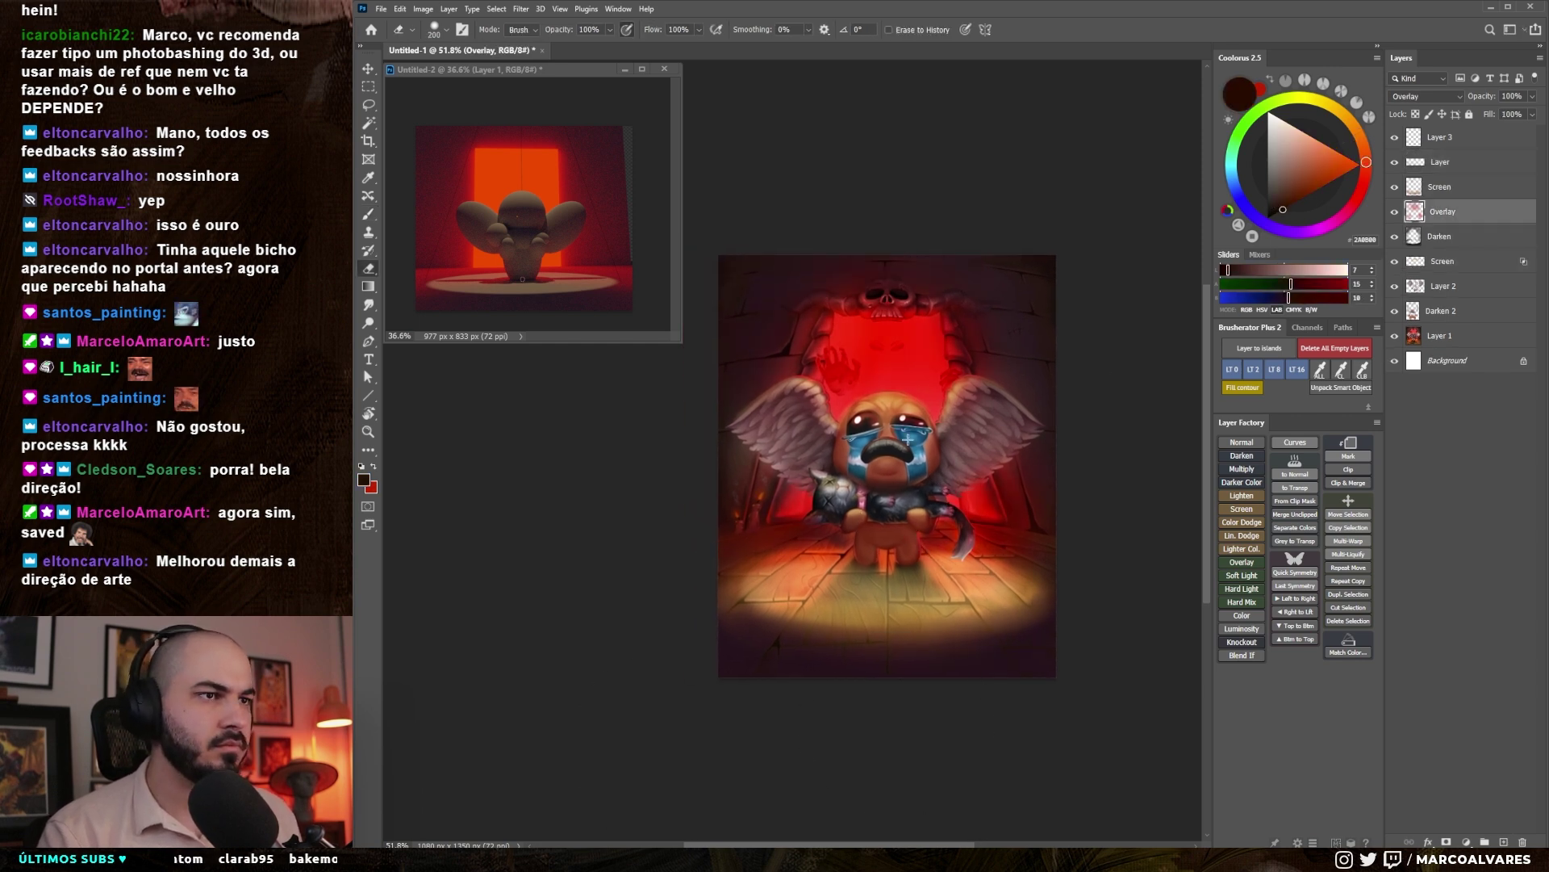
left_click(1443, 189)
key("b")
right_click(915, 498)
mouse_move(879, 563)
left_mouse_down()
mouse_move(909, 553)
mouse_move(866, 568)
left_mouse_up()
left_click(1216, 605)
- Create a new normal layer above the Screen layer and paint a sampled dark shadow across the floor beneath the character's feet
key("ctrl+alt+shift+n")
key("bracketleft")
key("bracketleft")
key("bracketleft")
left_click(885, 567, "alt")
key("bracketleft")
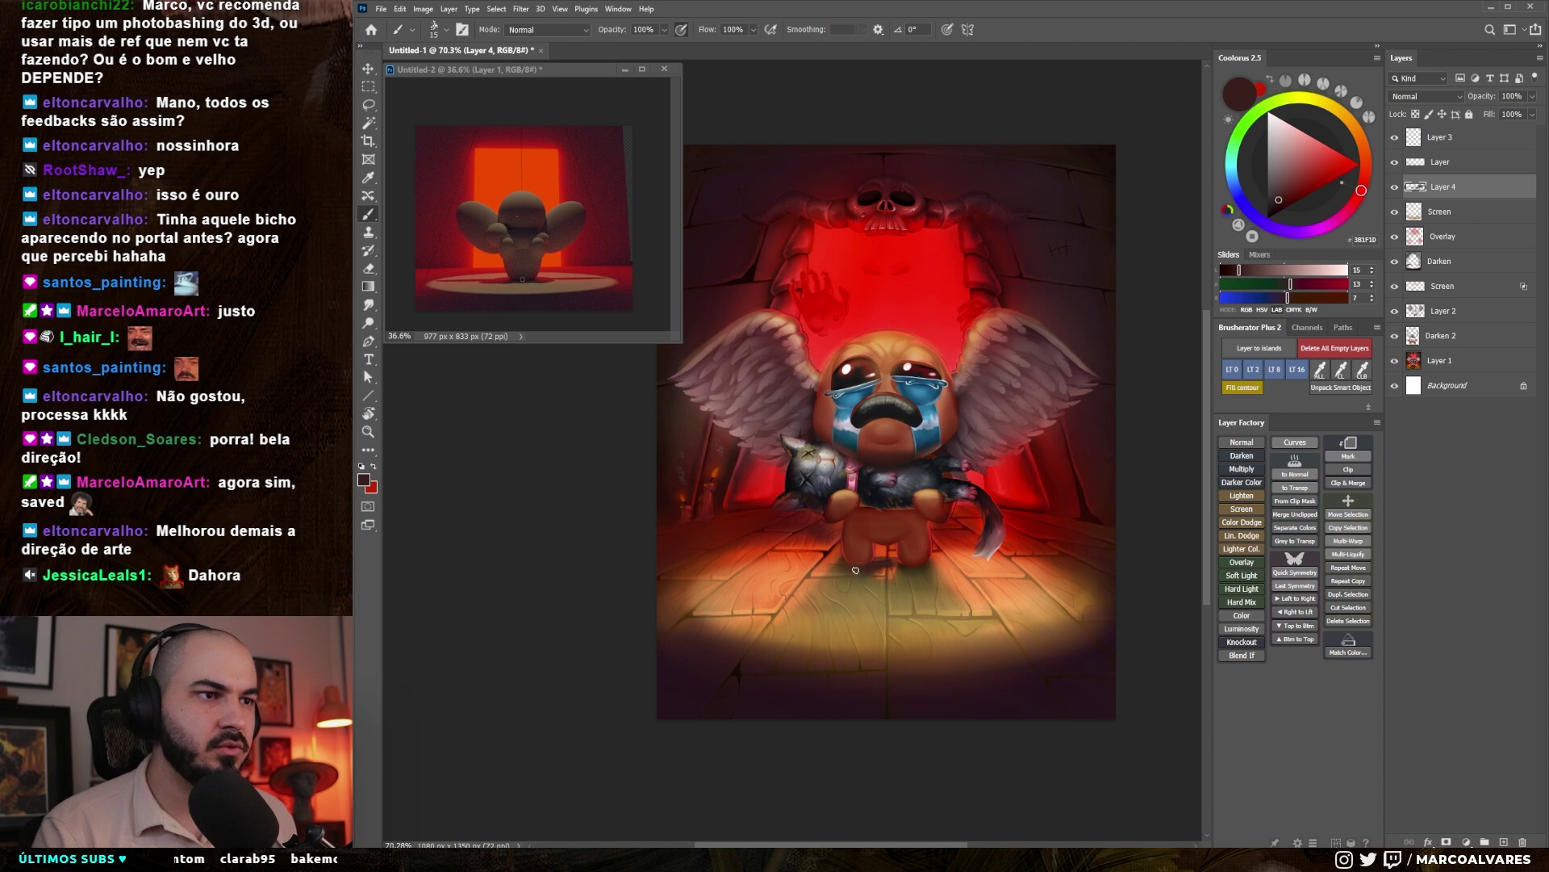
key("bracketright")
key("bracketright")
left_click_drag(915, 572, 949, 572)
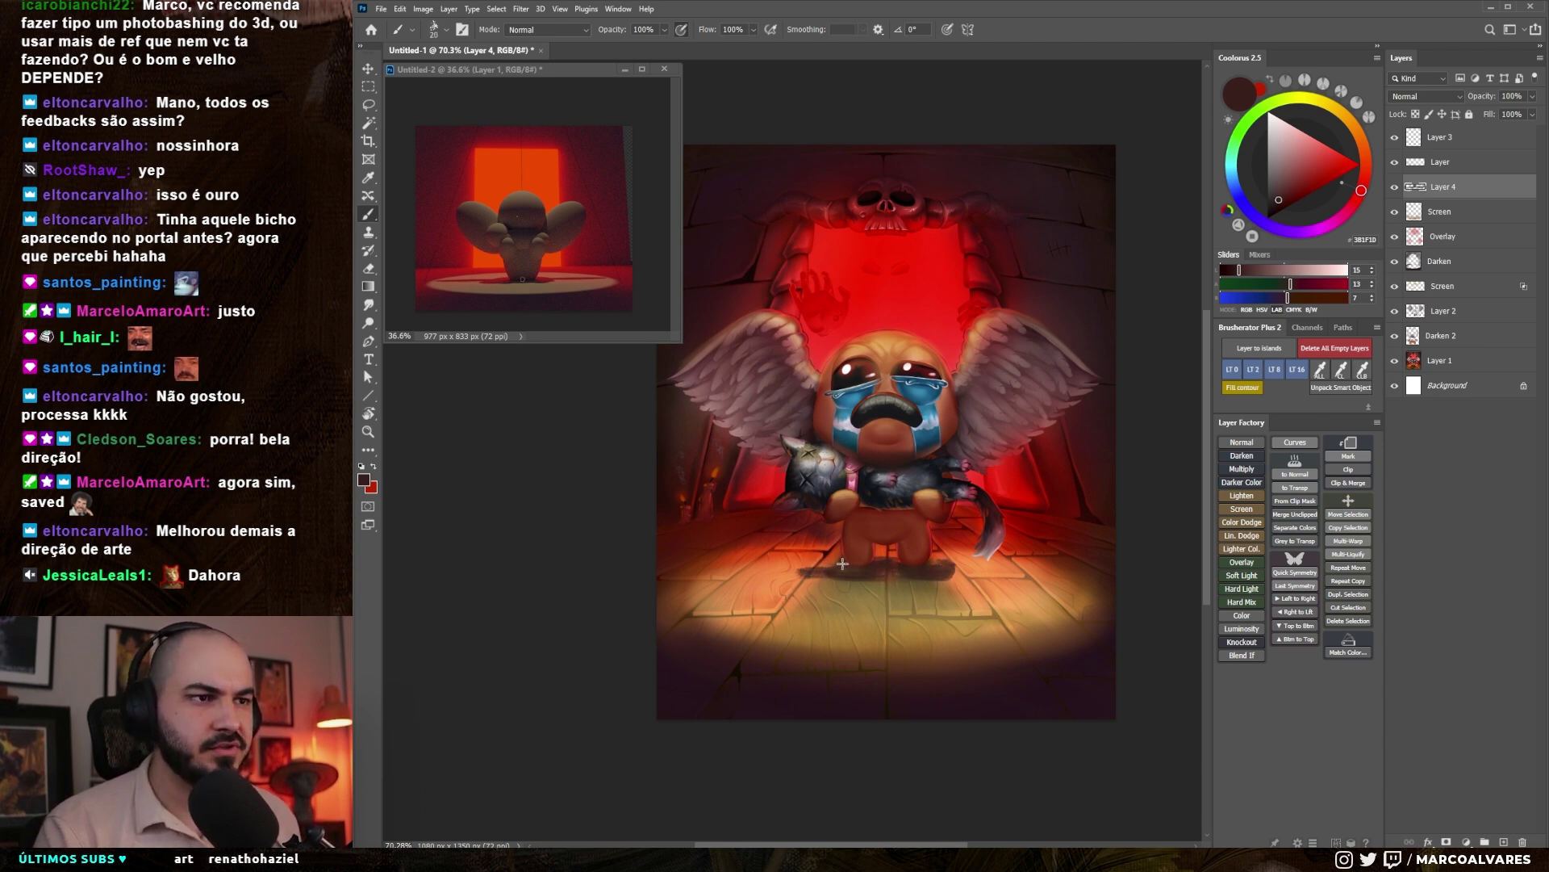
key("ctrl+z")
mouse_move(848, 575)
left_mouse_down()
mouse_move(726, 558)
mouse_move(809, 567)
mouse_move(735, 561)
left_mouse_up()
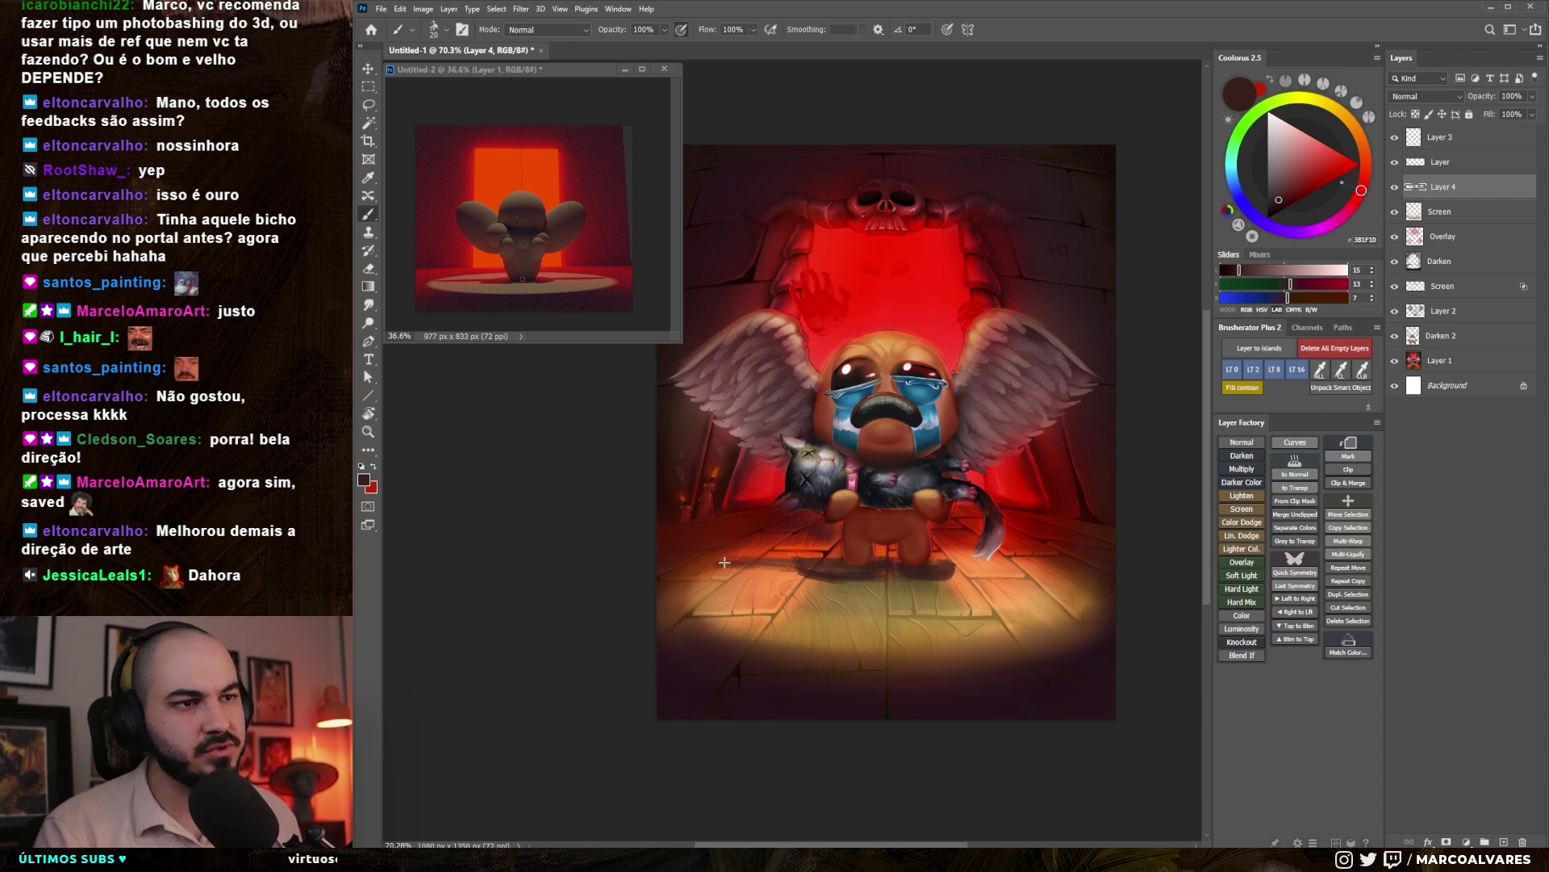
- Refine the edges of the floor shadow with dark reds sampled nearby, rotating the canvas and straightening it
left_click_drag(939, 524, 1070, 388)
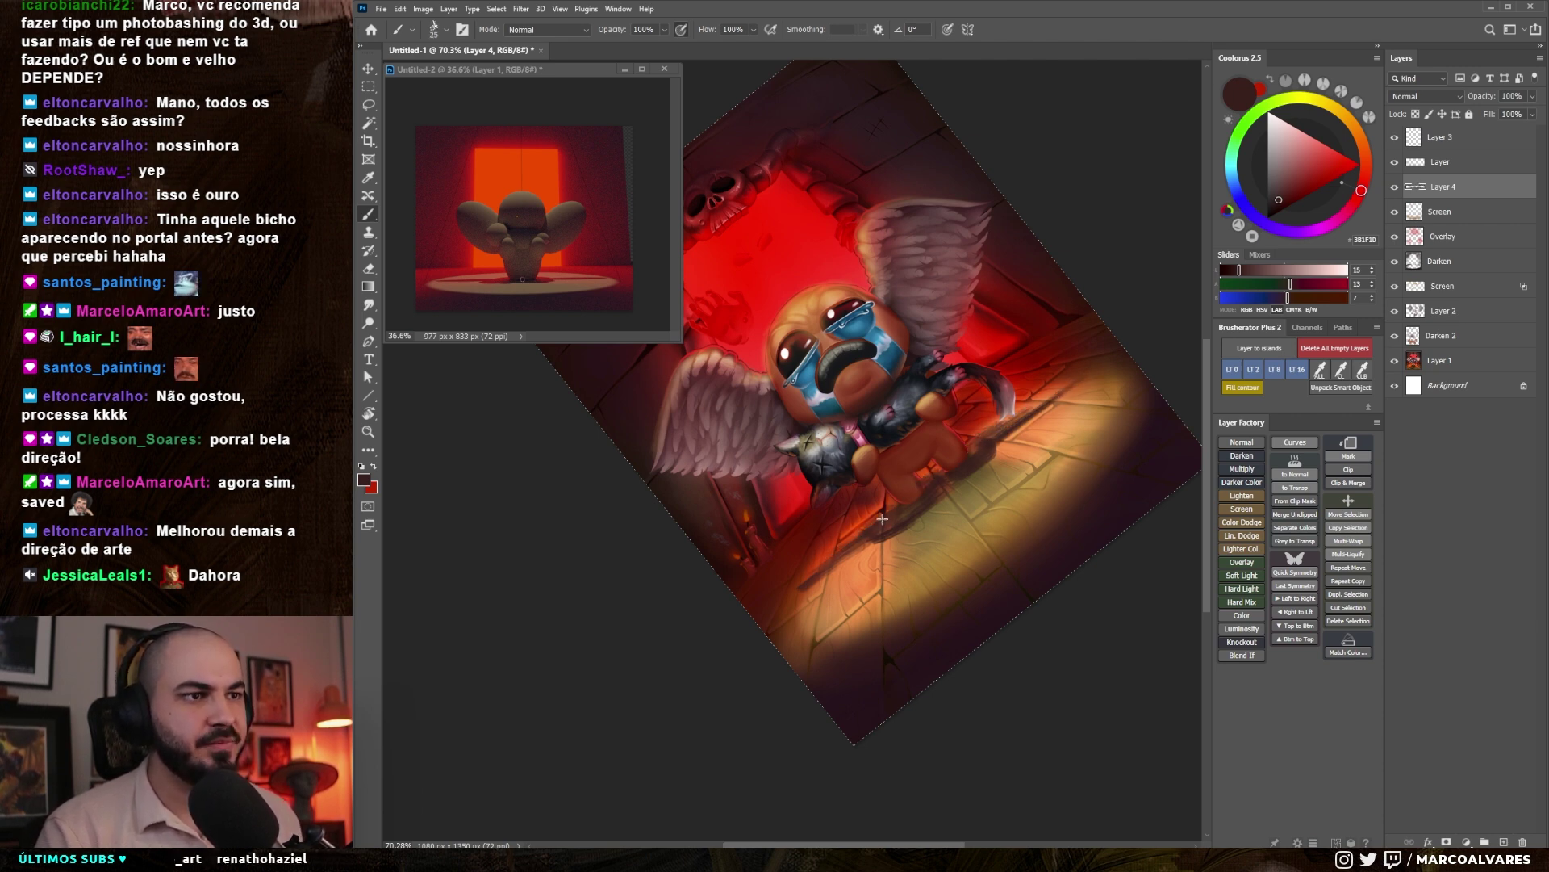
left_click(799, 531, "alt")
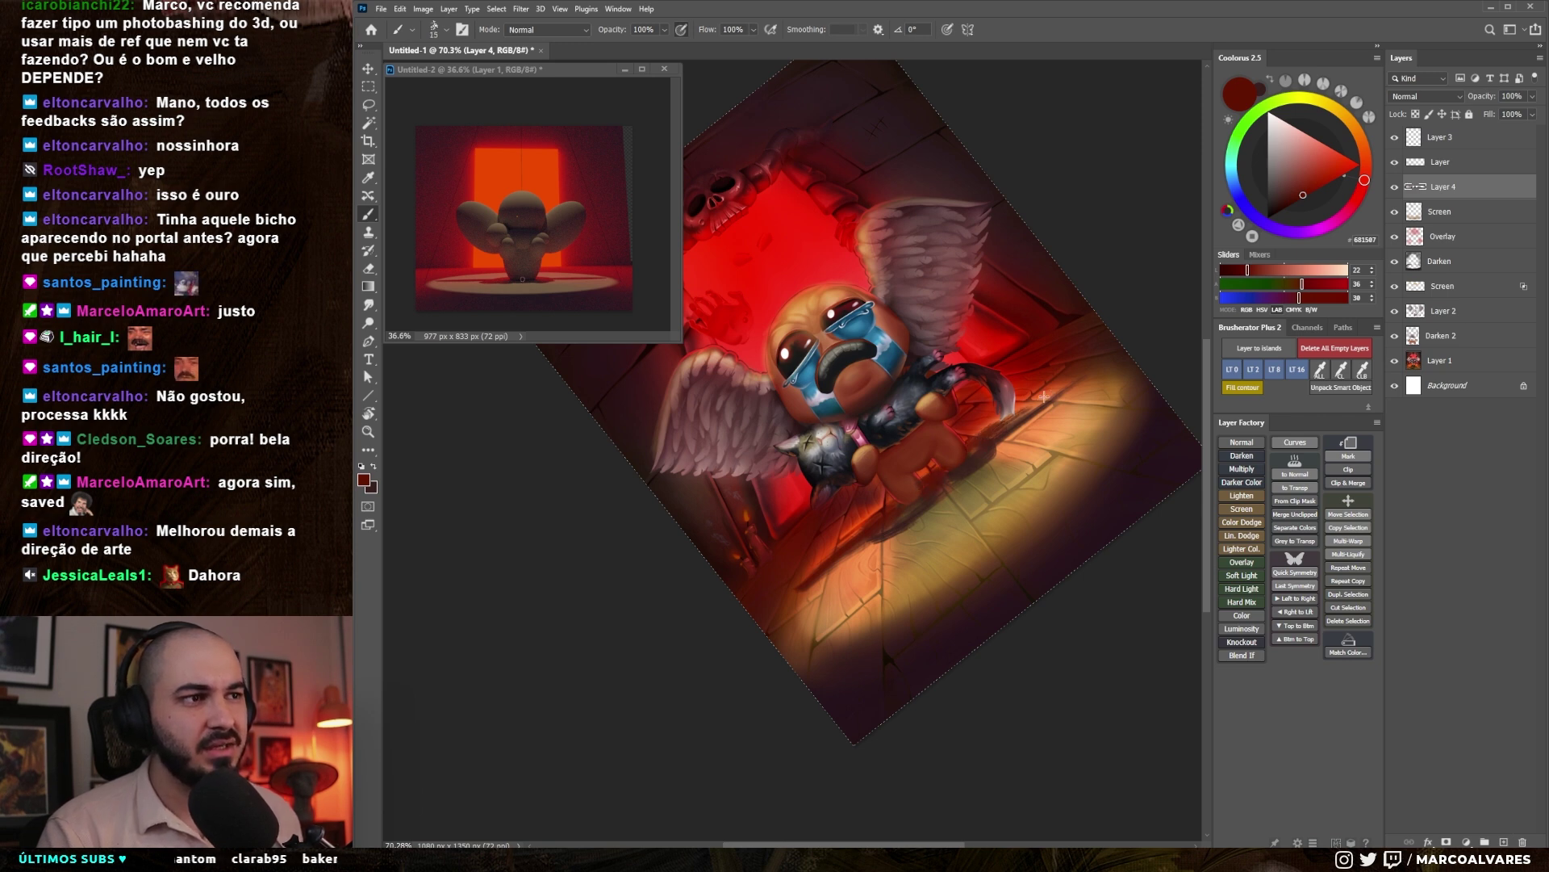
key("r")
left_click_drag(1022, 418, 994, 565)
key("bracketleft")
left_click_drag(815, 542, 810, 513)
left_click(827, 526, "alt")
key("bracketright")
key("bracketright")
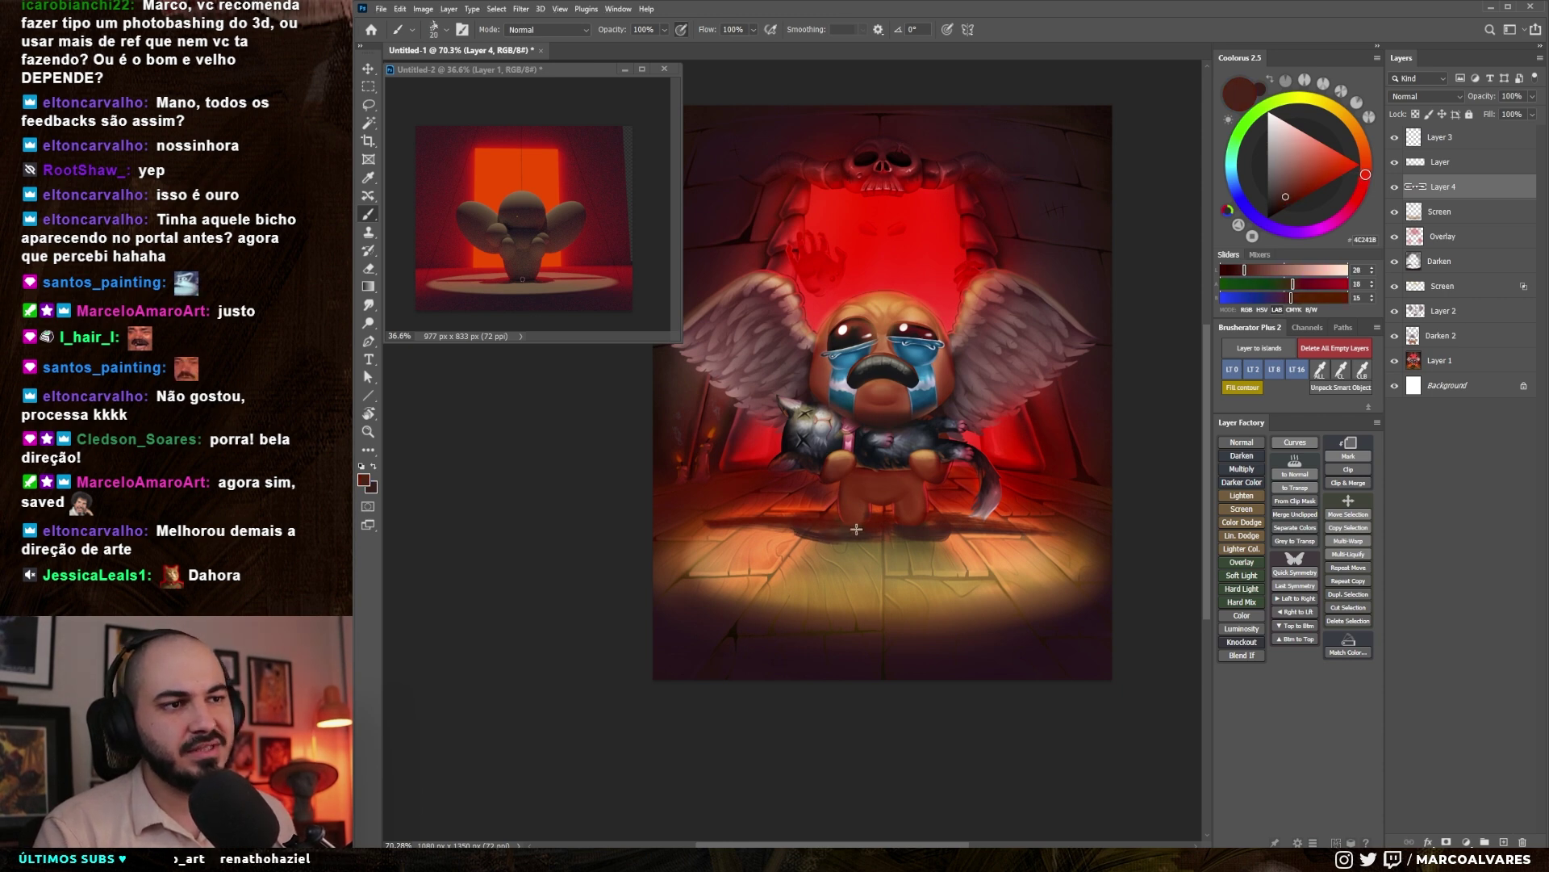
- Sample a reddish brown from the character's body and repaint the lower legs above the shadow
left_click(855, 509, "alt")
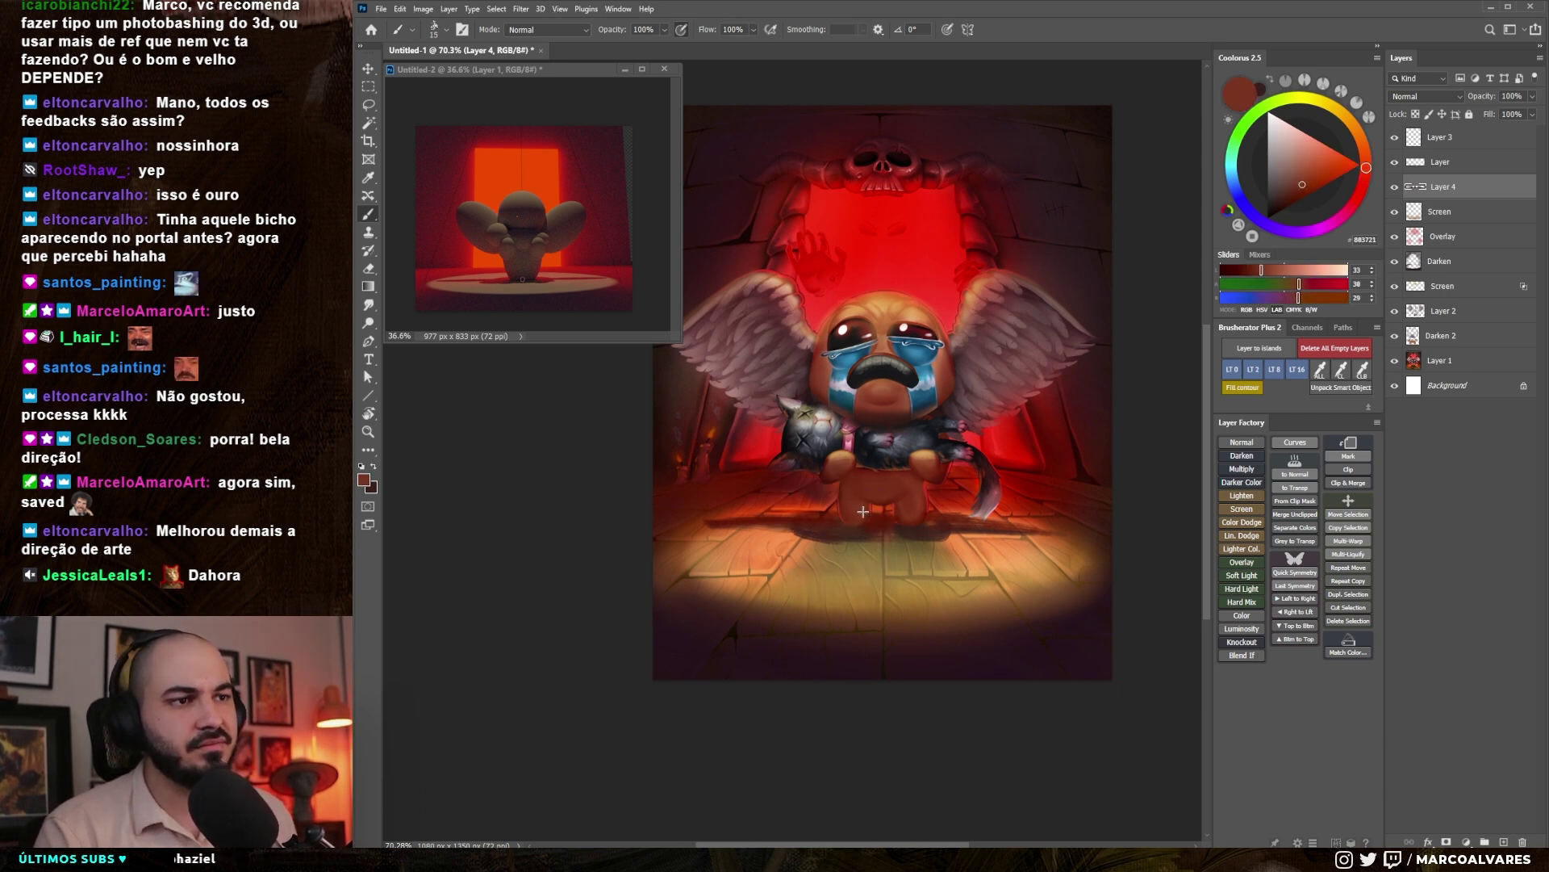
left_click_drag(875, 499, 863, 519)
mouse_move(919, 487)
left_mouse_down()
mouse_move(899, 525)
mouse_move(874, 508)
mouse_move(900, 507)
left_mouse_up()
- Sample a light orange from the lit floor and paint it over the greenish floor pool with a larger brush
mouse_move(864, 584)
left_mouse_down()
mouse_move(845, 558)
mouse_move(774, 550)
left_mouse_up()
left_click(781, 579, "alt")
key("bracketright")
key("bracketright")
key("bracketright")
key("bracketright")
key("bracketright")
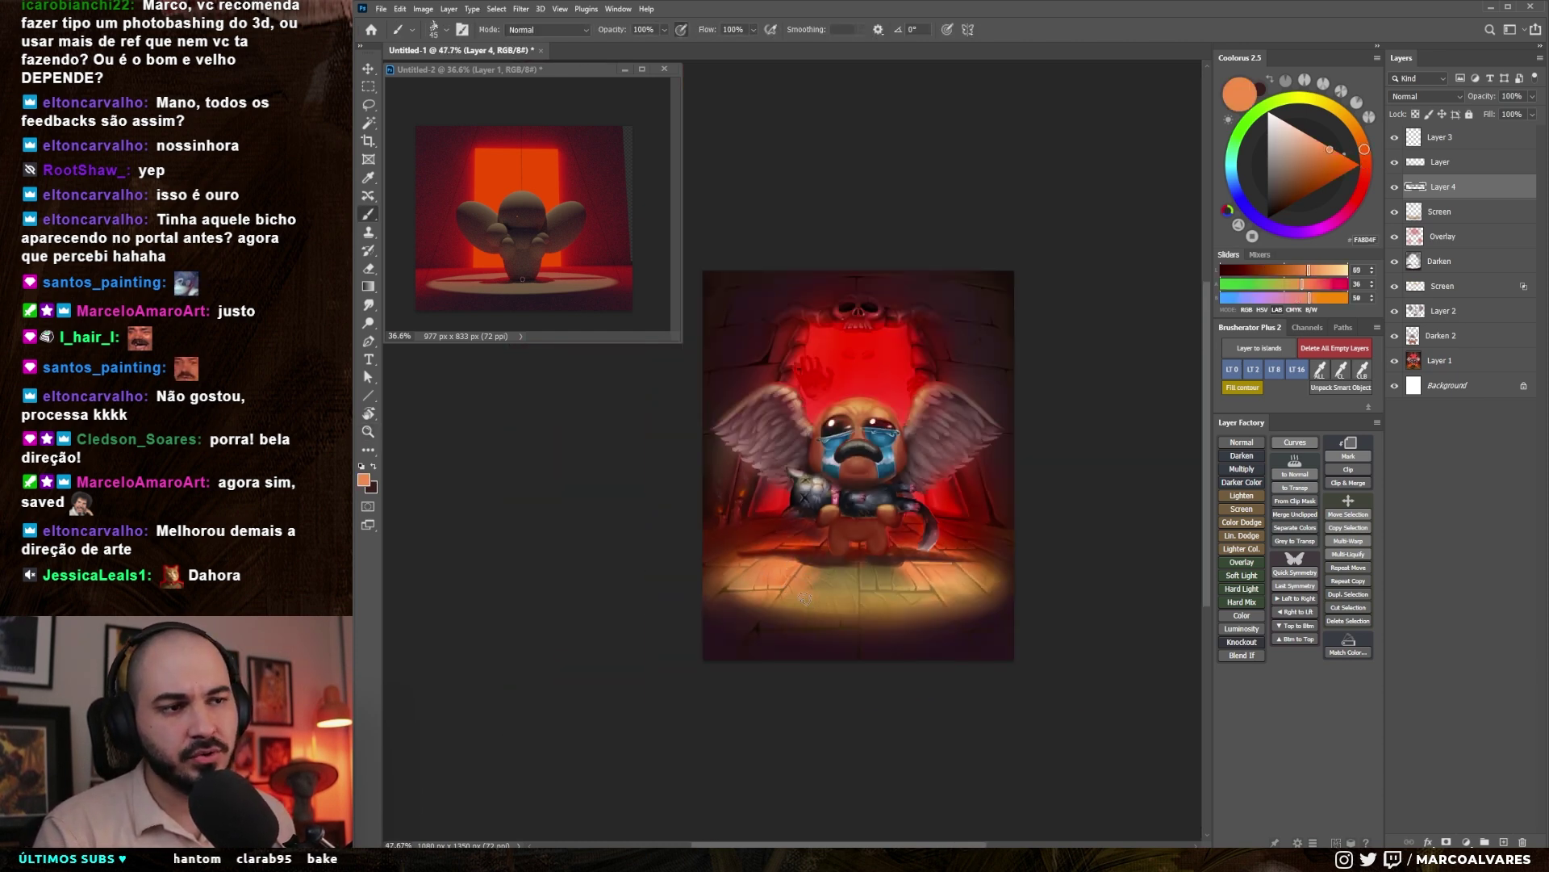
key("ctrl+z")
left_click(771, 575, "alt")
key("bracketright")
key("bracketright")
key("bracketright")
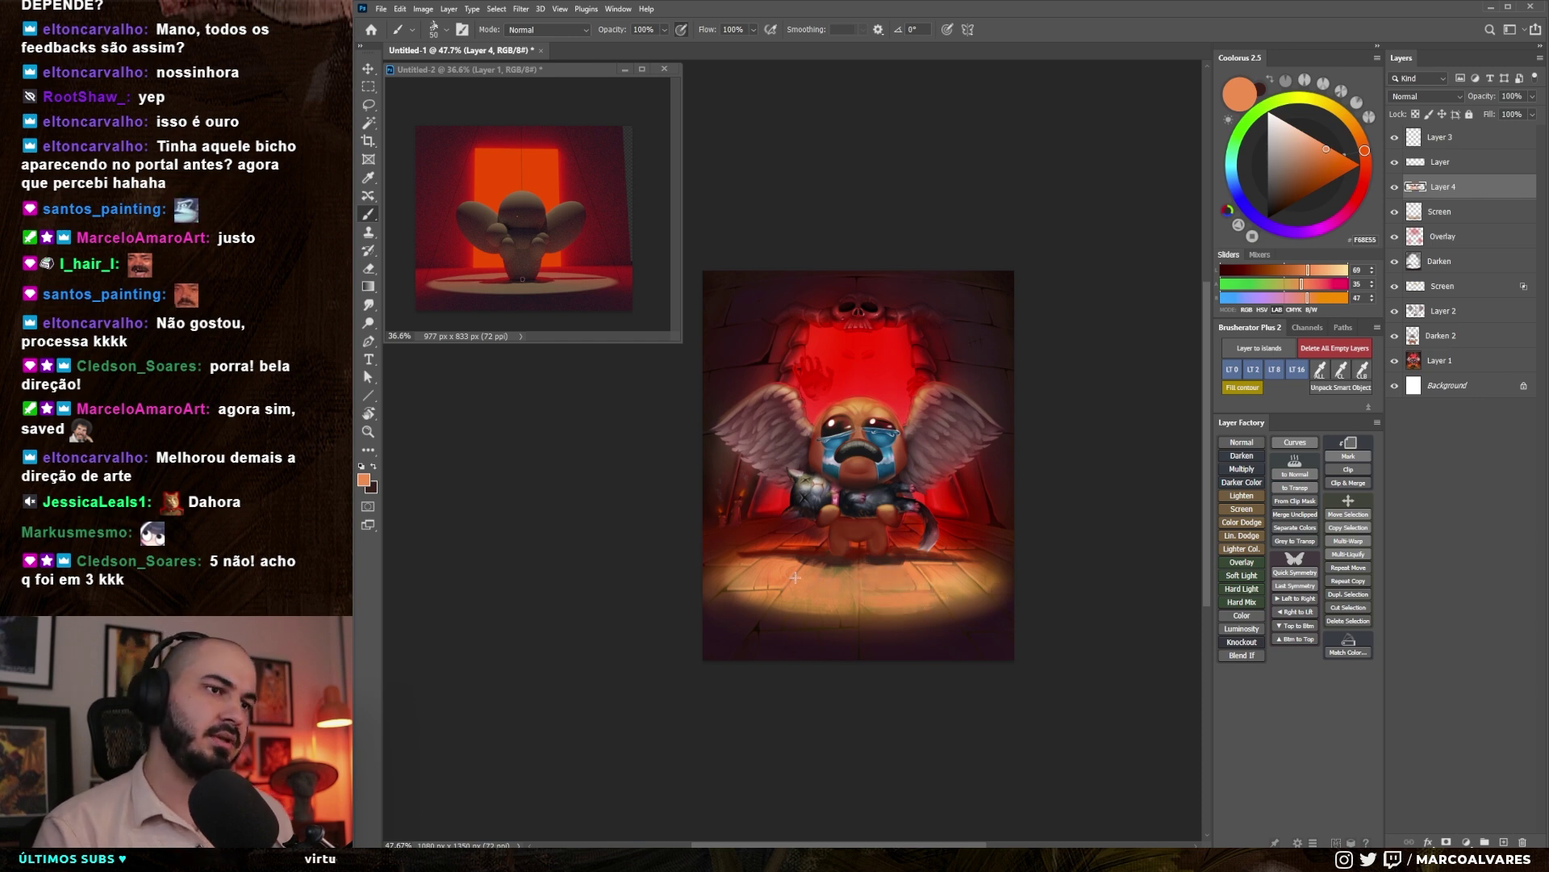
- Clean up the floor shadow's edges against the lit planks with sampled floor colors and a smaller brush, rotating the canvas
key("ctrl+space")
mouse_move(879, 542)
left_mouse_down()
mouse_move(951, 567)
mouse_move(953, 404)
left_mouse_up()
left_click(924, 555, "alt")
key("r")
key("bracketleft")
key("bracketleft")
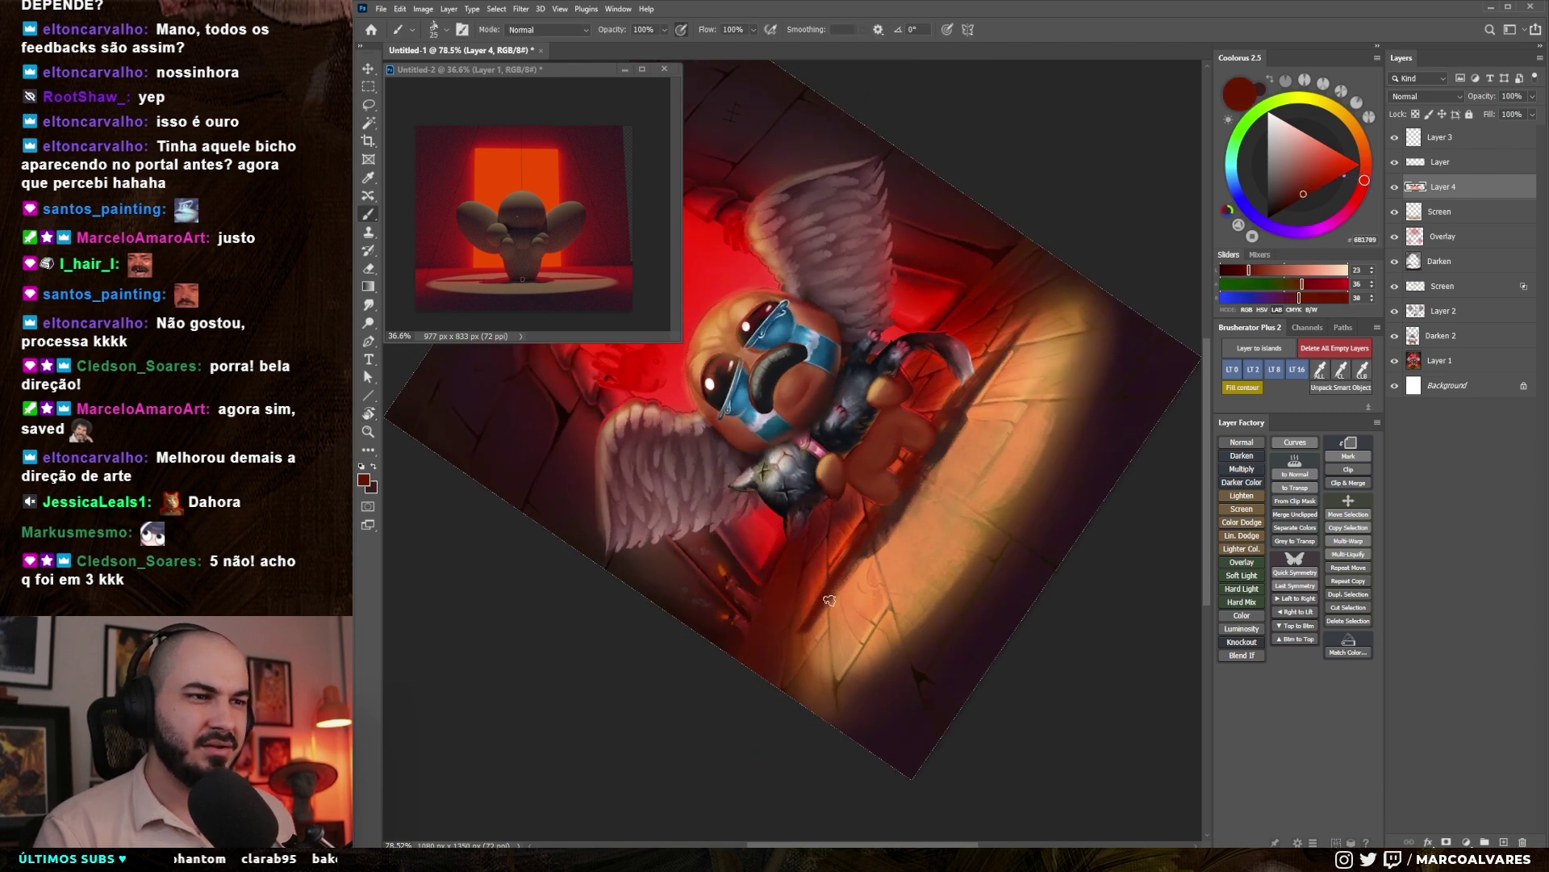
left_click(833, 567, "alt")
left_click_drag(845, 515, 833, 504)
mouse_move(819, 575)
left_mouse_down()
mouse_move(798, 602)
mouse_move(861, 615)
mouse_move(773, 613)
mouse_move(896, 565)
left_mouse_up()
key("Escape")
- Sample a dark red from the character's face with a small brush and create a normal layer above Layer 3
key("ctrl+space")
key("ctrl+space")
left_click_drag(826, 331, 841, 328)
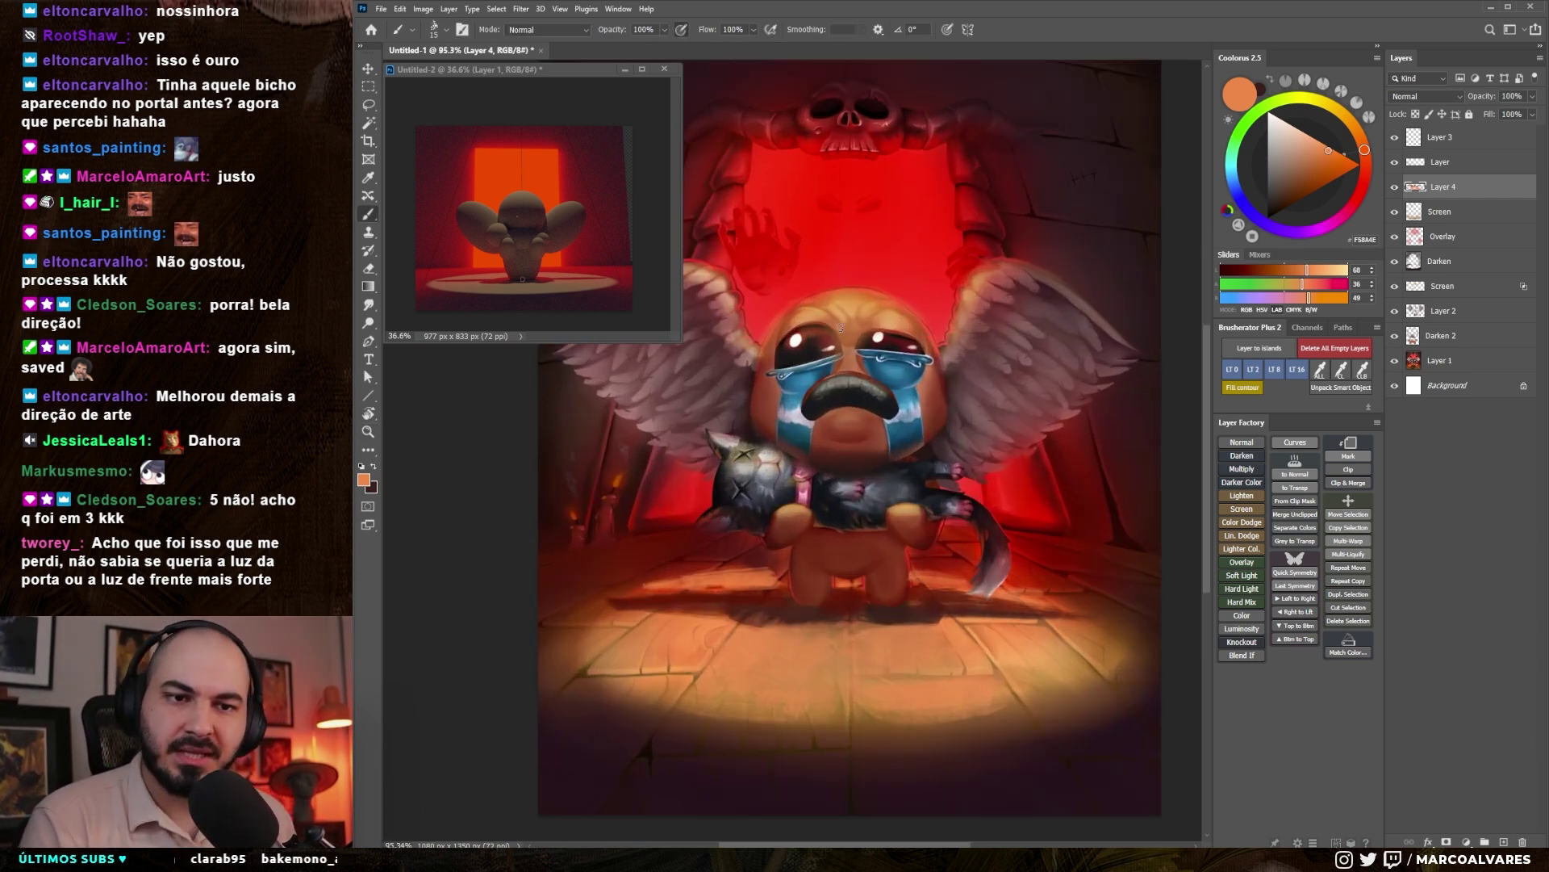
left_click_drag(871, 485, 859, 481)
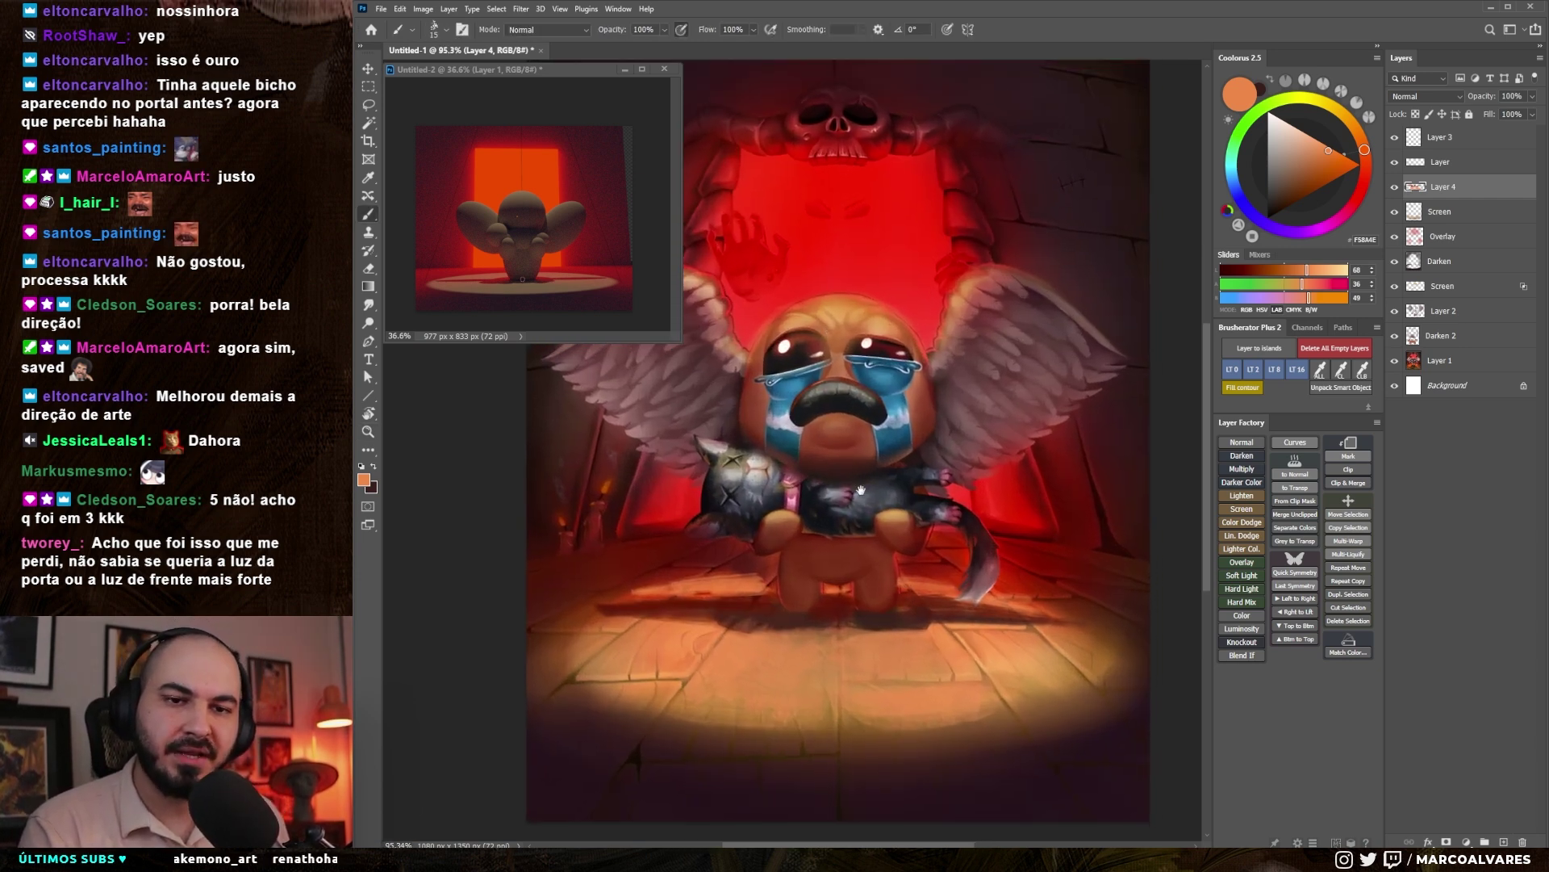
left_click_drag(833, 404, 856, 412)
left_click(859, 350, "alt")
left_click_drag(800, 335, 850, 325, "ctrl+space")
key("bracketleft")
key("bracketleft")
key("bracketleft")
key("bracketleft")
key("bracketleft")
key("bracketleft")
left_click(754, 444, "alt")
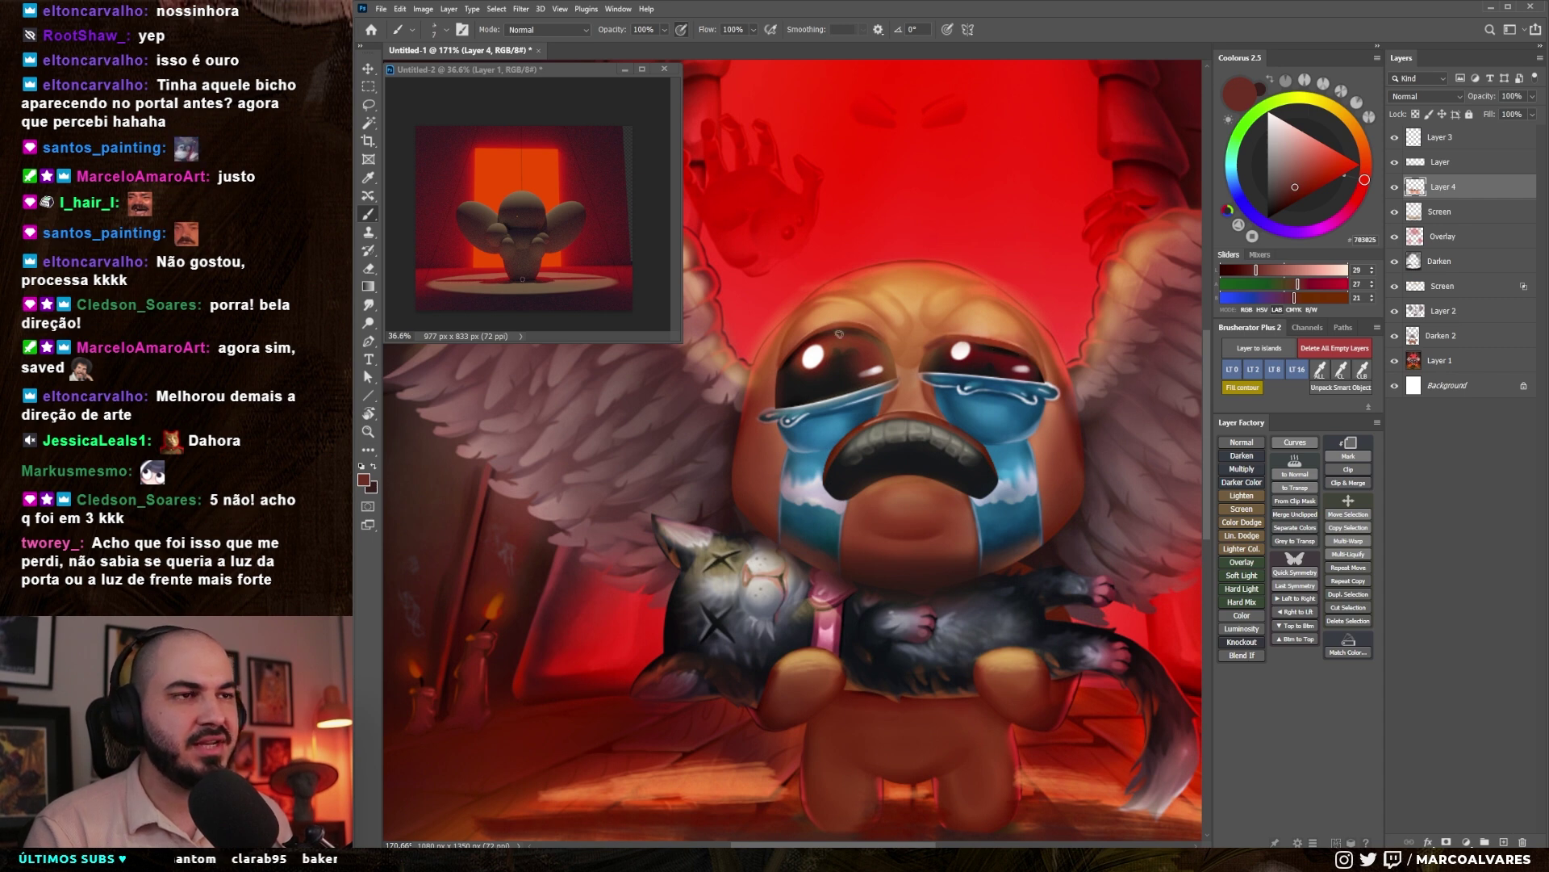
left_click_drag(950, 343, 949, 342)
left_click(1428, 140)
left_click(1242, 442)
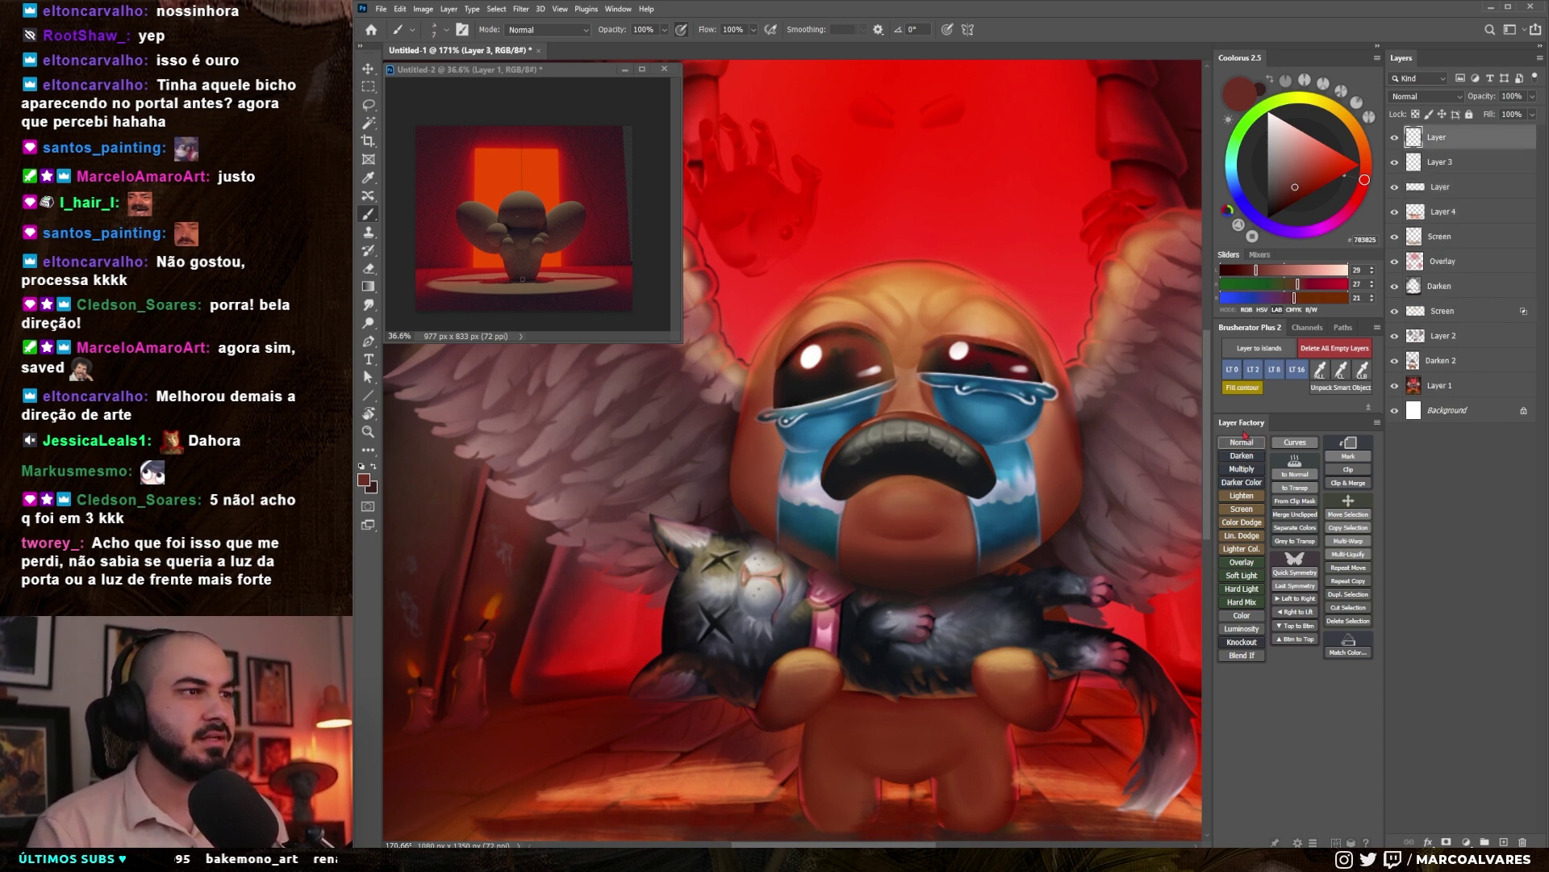
- Paint dark red shading along the upper rims of both eyes and around the mouth on the new top layer
left_click_drag(828, 327, 874, 339)
key("bracketright")
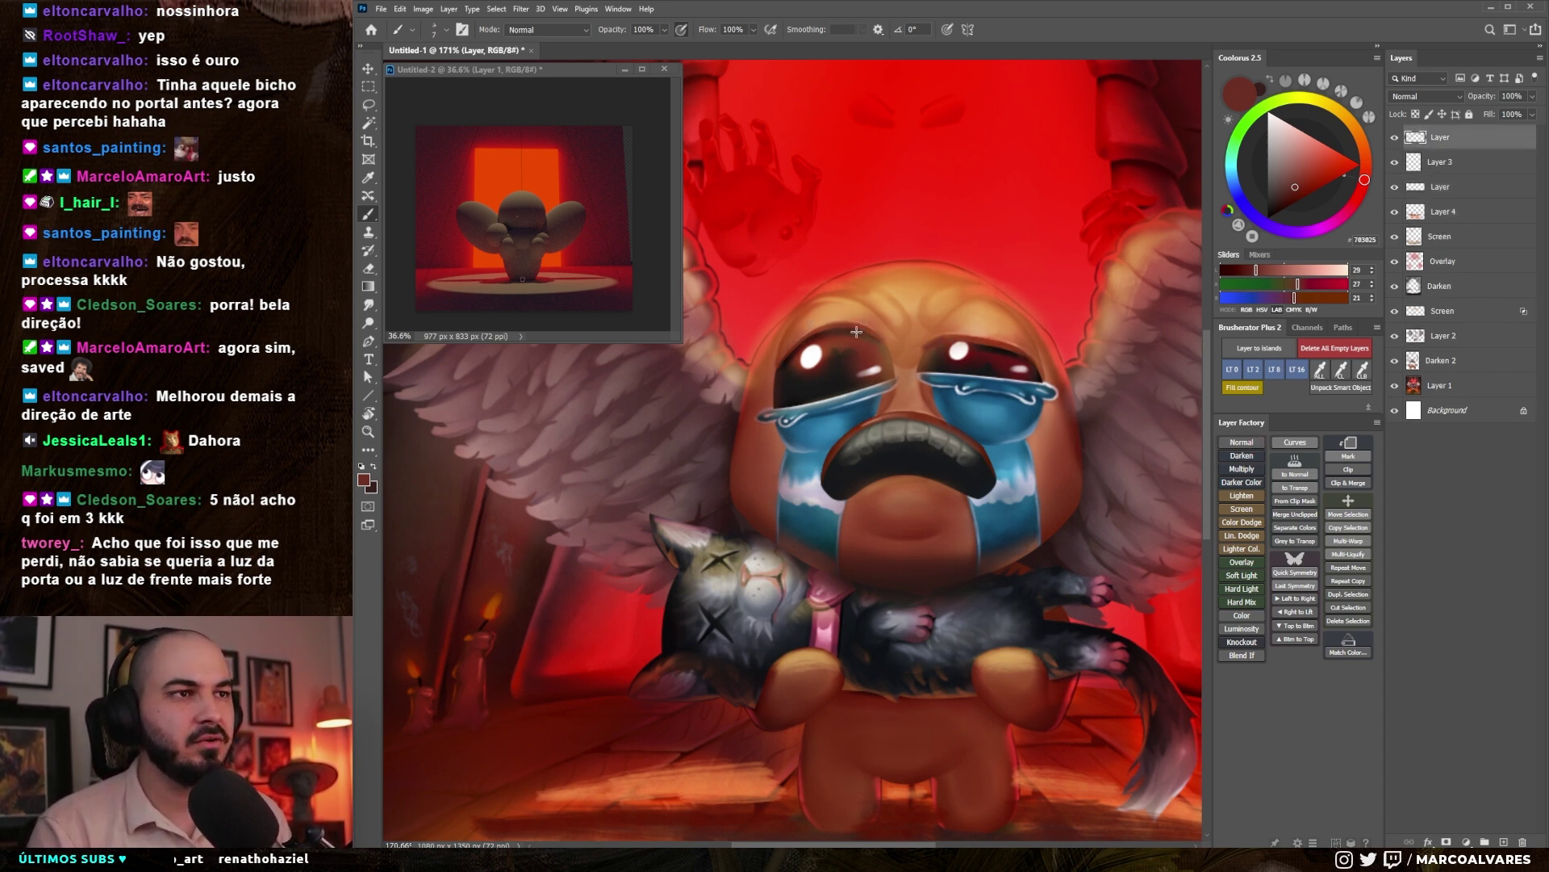
left_click_drag(978, 340, 1036, 367)
key("bracketright")
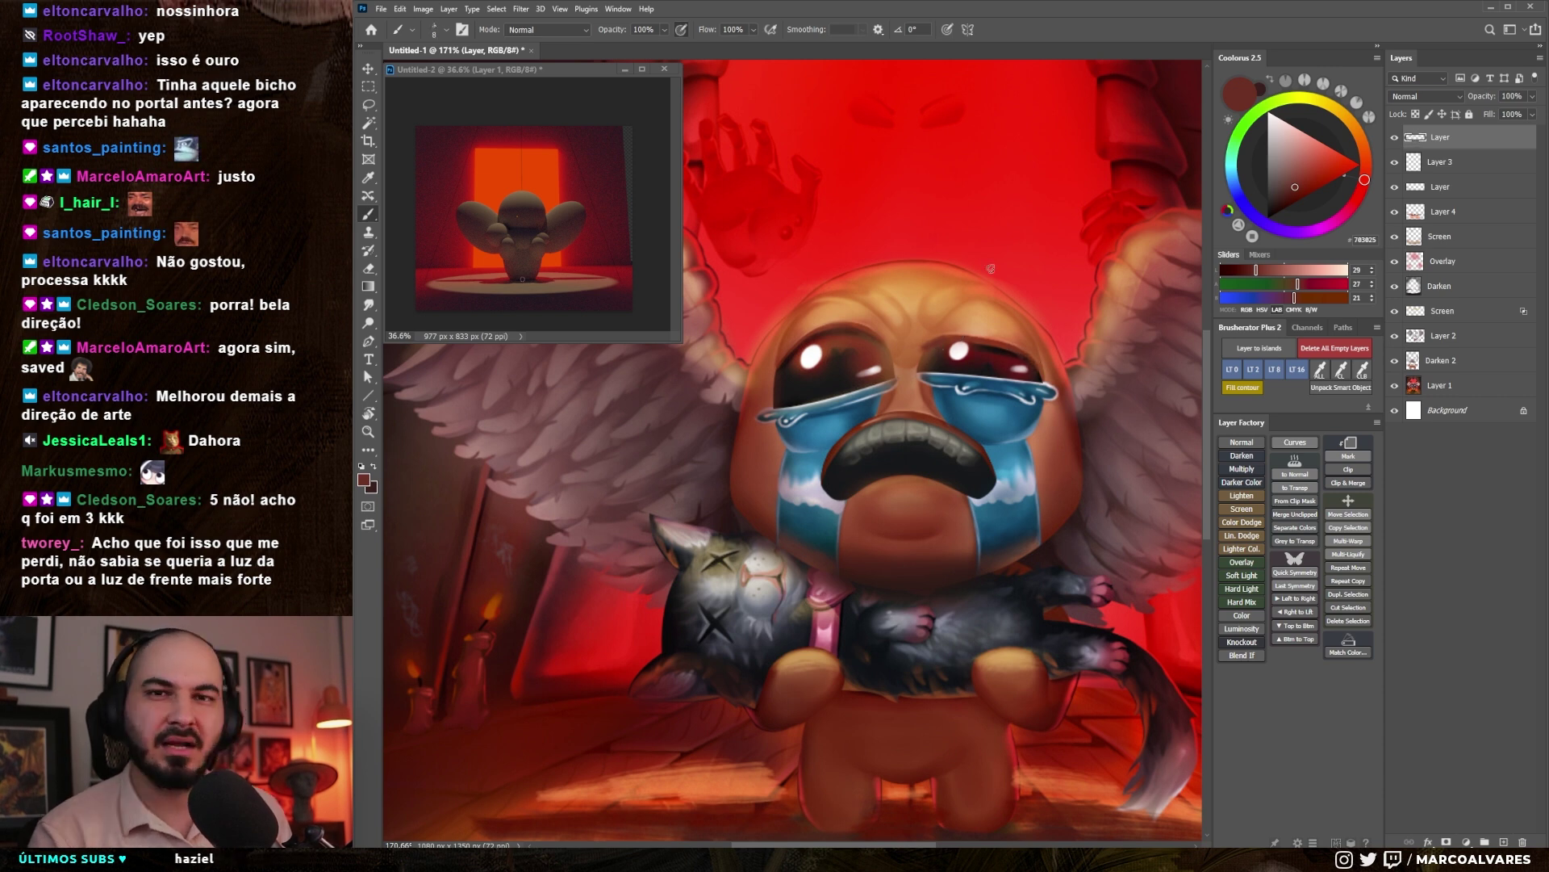
left_click_drag(858, 436, 840, 431)
left_click_drag(874, 529, 862, 466)
left_click_drag(857, 501, 872, 504)
- Pick a light peach-orange and paint a rim light along the top of the head with the canvas rotated
left_click(888, 208, "alt")
mouse_move(899, 211)
left_mouse_down()
mouse_move(666, 208)
mouse_move(907, 284)
mouse_move(785, 339)
mouse_move(776, 365)
left_mouse_up()
key("bracketright")
key("bracketright")
key("bracketright")
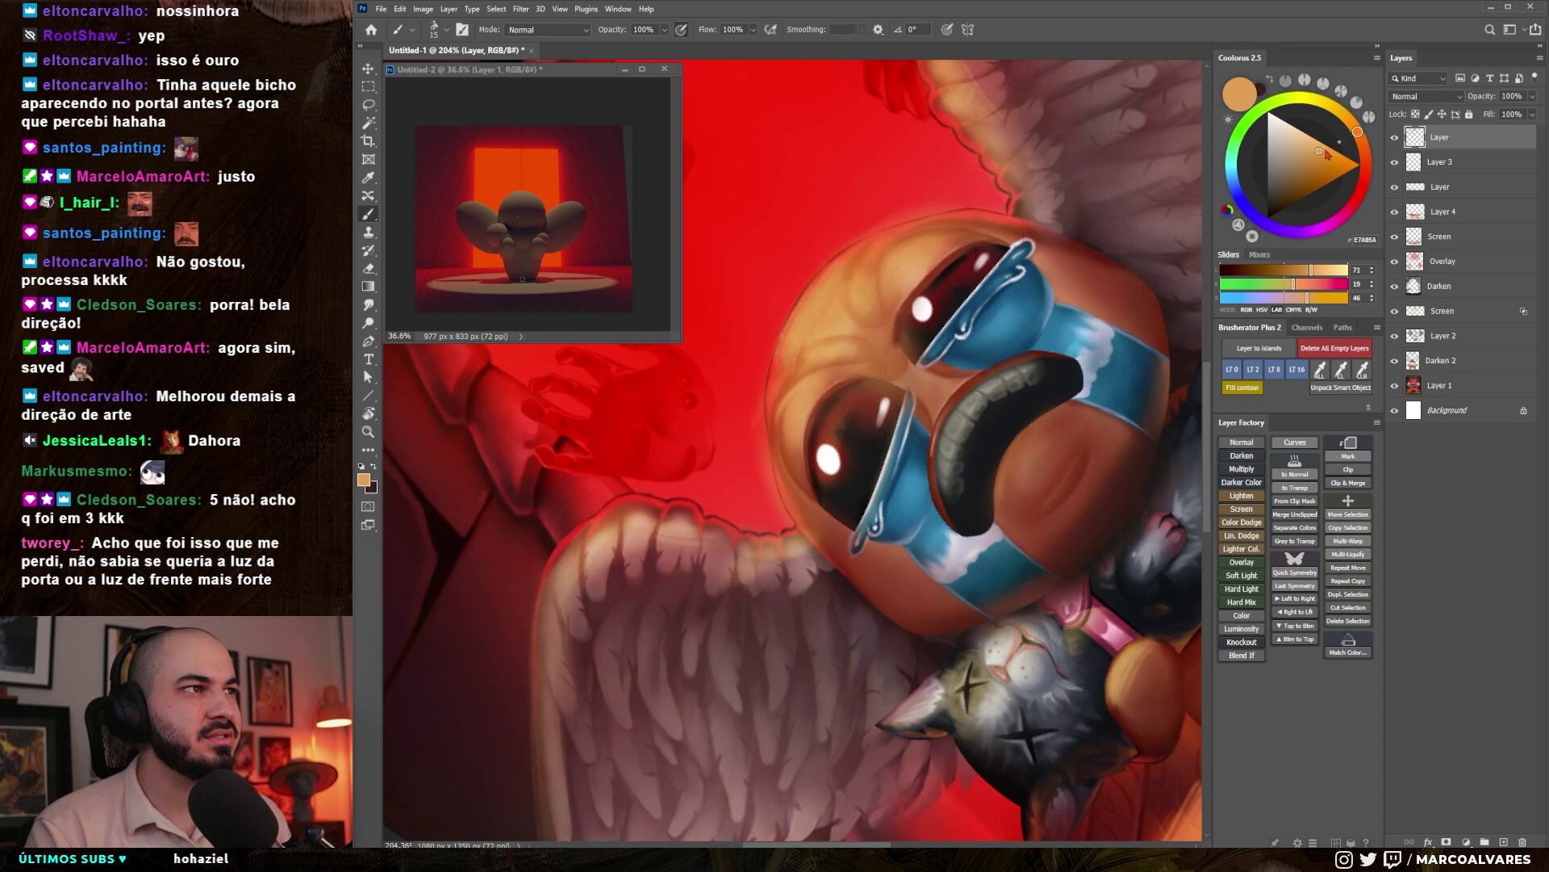
left_click(1320, 142)
left_click(1351, 122)
key("bracketleft")
left_click_drag(779, 388, 780, 449)
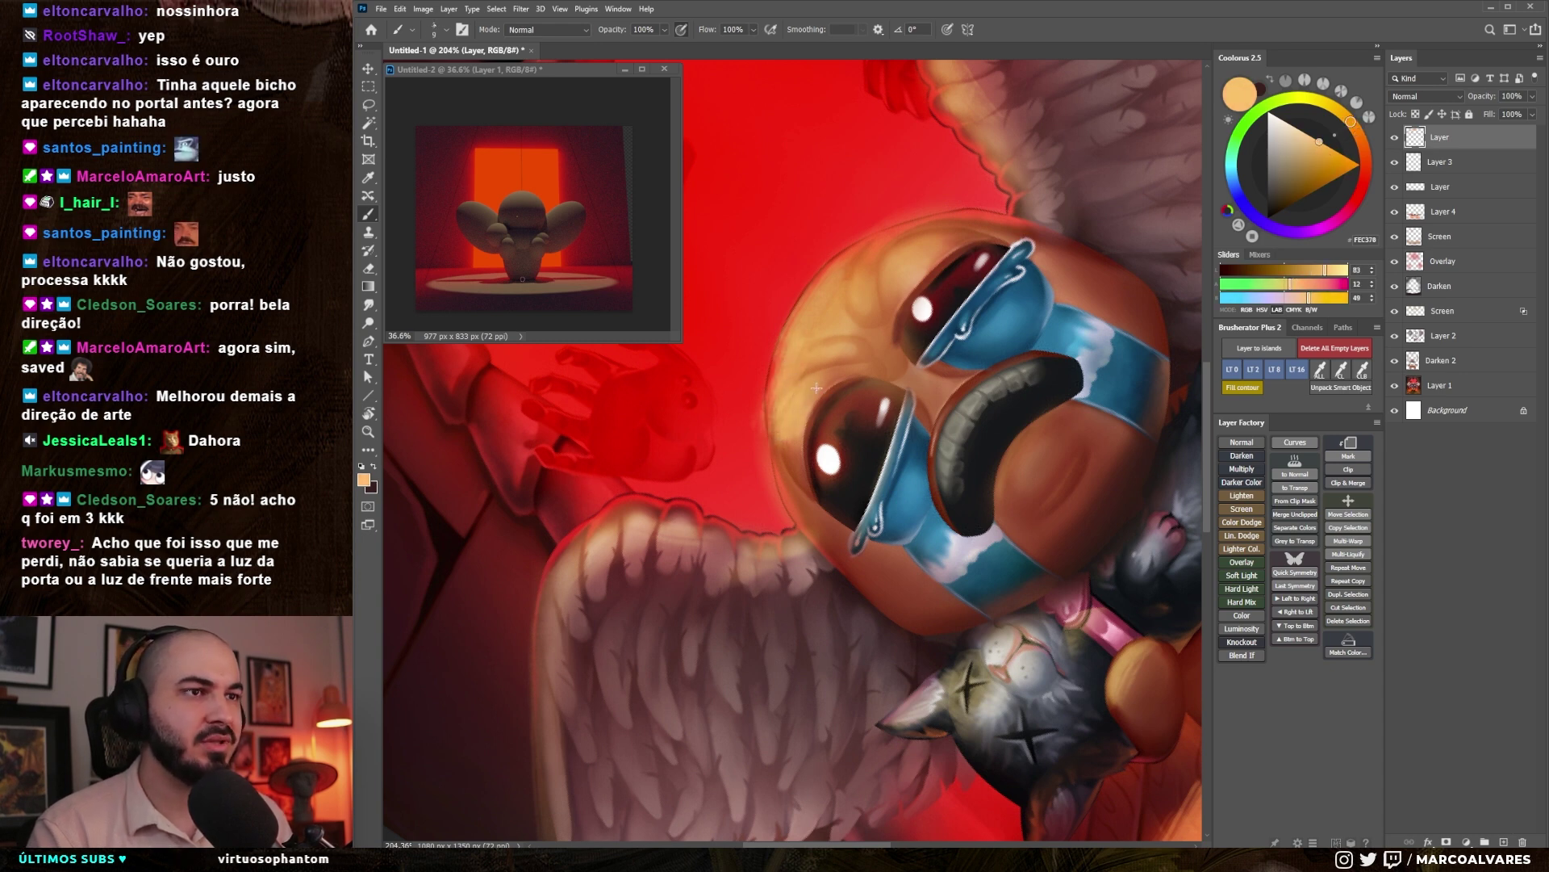
mouse_move(849, 272)
left_mouse_down()
mouse_move(870, 297)
mouse_move(881, 254)
mouse_move(932, 229)
mouse_move(893, 259)
mouse_move(900, 273)
mouse_move(952, 234)
mouse_move(910, 207)
mouse_move(900, 289)
mouse_move(922, 224)
mouse_move(919, 259)
mouse_move(1002, 227)
mouse_move(1015, 259)
mouse_move(981, 448)
mouse_move(935, 509)
mouse_move(905, 482)
mouse_move(906, 390)
left_mouse_up()
key("bracketright")
key("r")
- Shade the face beside the tears and around the eyes with sampled dark reddish tones, enlarging the brush for the cheek
left_click(1104, 460, "alt")
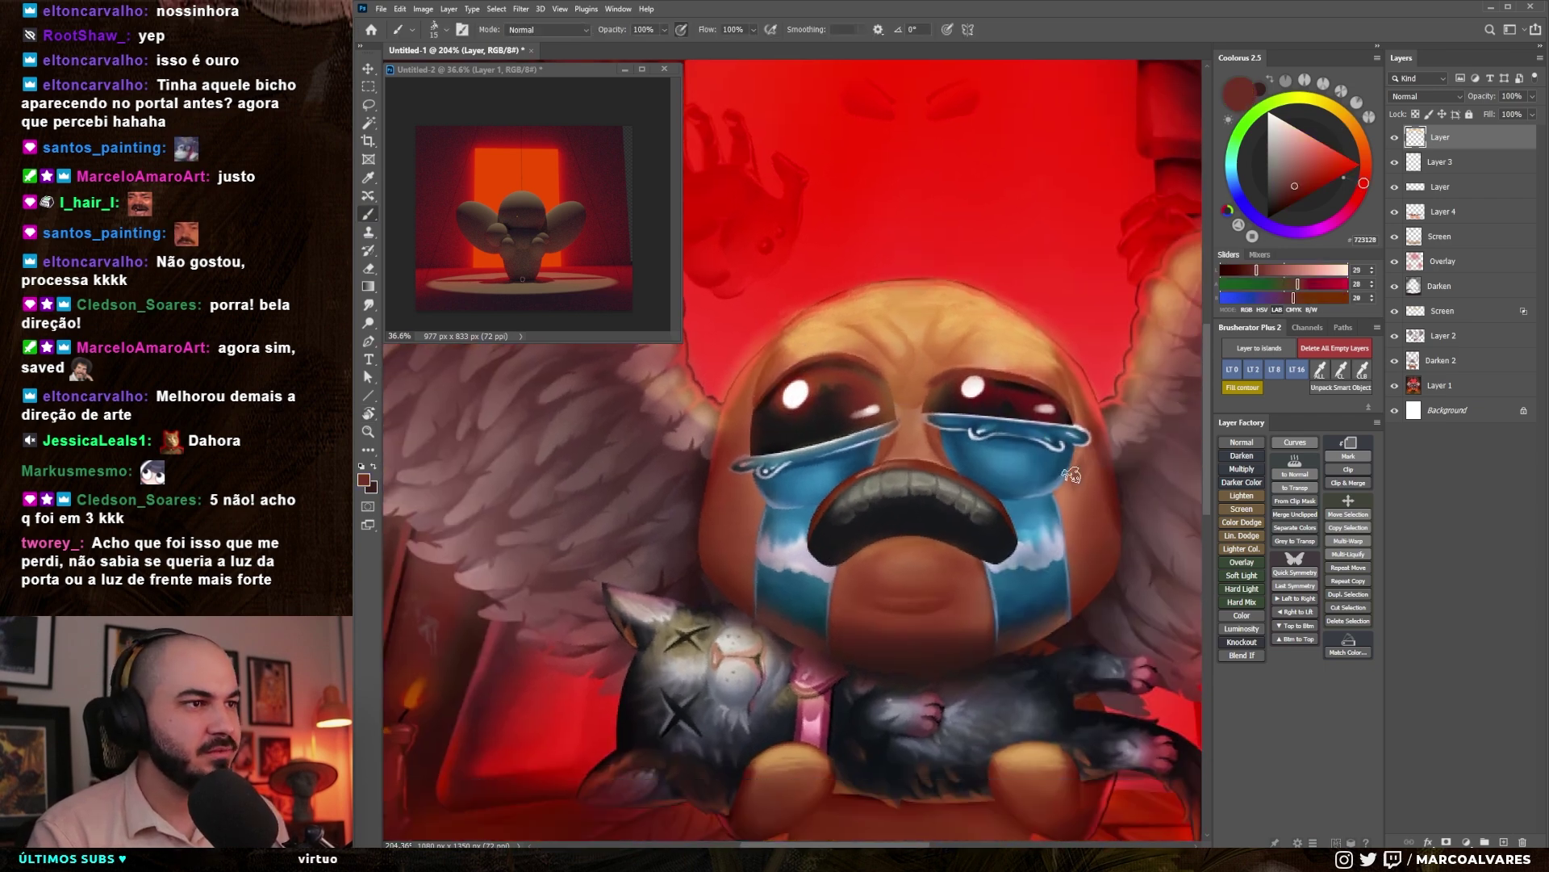
left_click(1070, 493, "alt")
left_click(1107, 457, "alt")
mouse_move(1094, 444)
left_mouse_down()
mouse_move(1086, 471)
mouse_move(1083, 455)
left_mouse_up()
left_click(1068, 494, "alt")
left_click(904, 416, "alt")
mouse_move(911, 411)
left_mouse_down()
mouse_move(916, 447)
mouse_move(907, 420)
left_mouse_up()
key("bracketright")
key("bracketright")
key("bracketright")
left_click_drag(744, 402, 734, 432)
left_click_drag(935, 536, 913, 392)
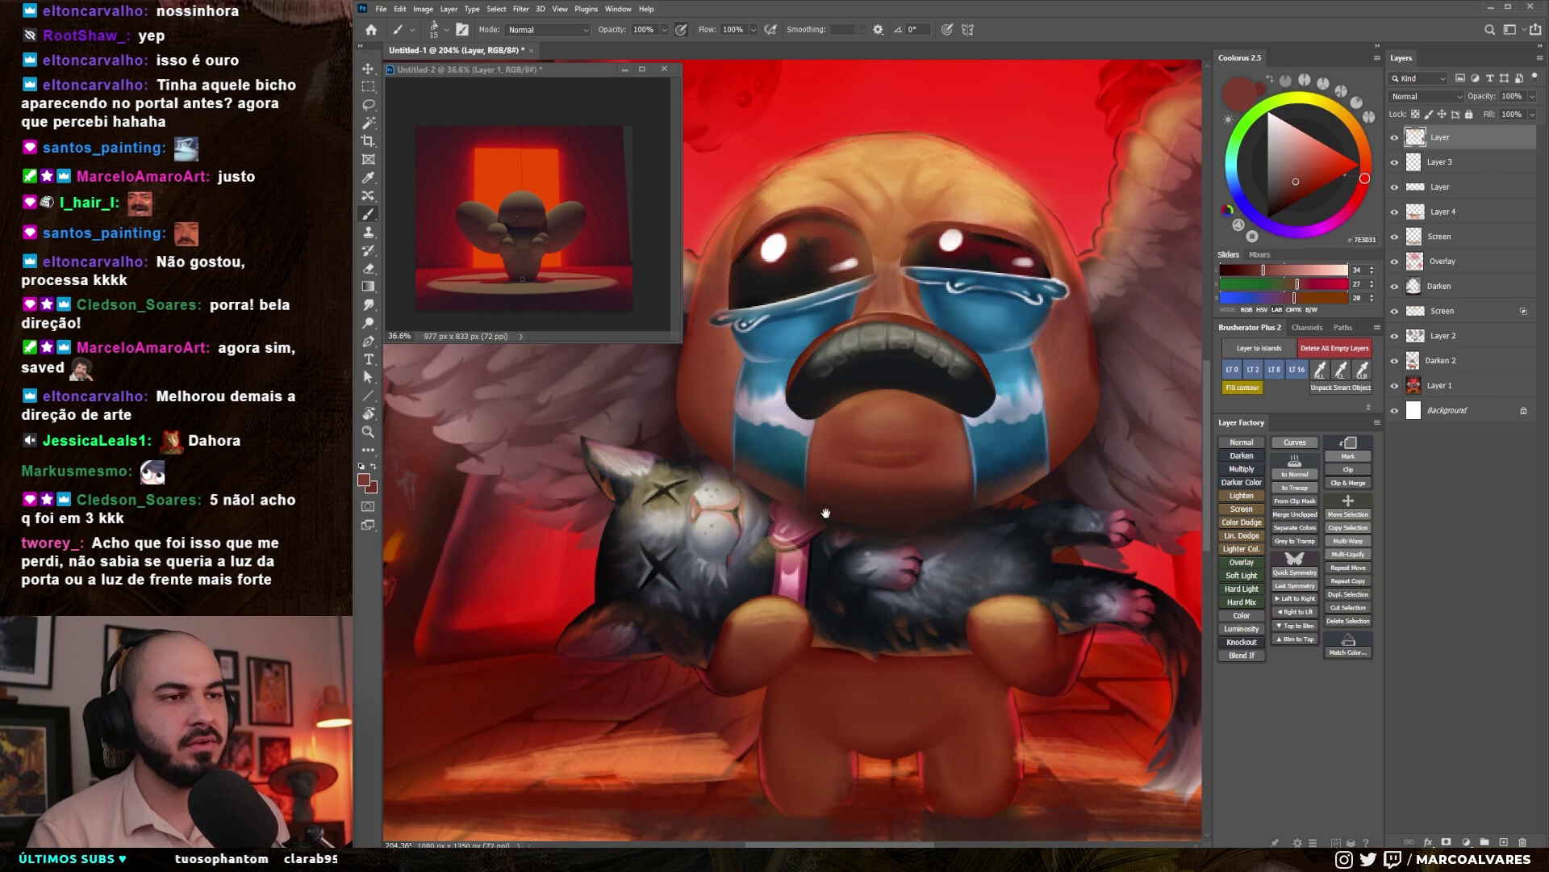
- Paint sampled reddish-brown shading on the character's hand and along the underside of the cat
left_click_drag(824, 514, 906, 441)
left_click(699, 686, "alt")
left_click_drag(735, 572, 775, 588)
left_click_drag(736, 540, 767, 579)
left_click(753, 573, "alt")
key("[")
left_click_drag(652, 583, 676, 585)
left_click_drag(965, 570, 879, 560)
- Paint sampled reddish-brown shading across the character's belly beneath the cat with an enlarged brush
left_click(936, 606, "alt")
key("]")
key("]")
key("]")
key("]")
left_click_drag(814, 615, 909, 633)
left_click(910, 632, "alt")
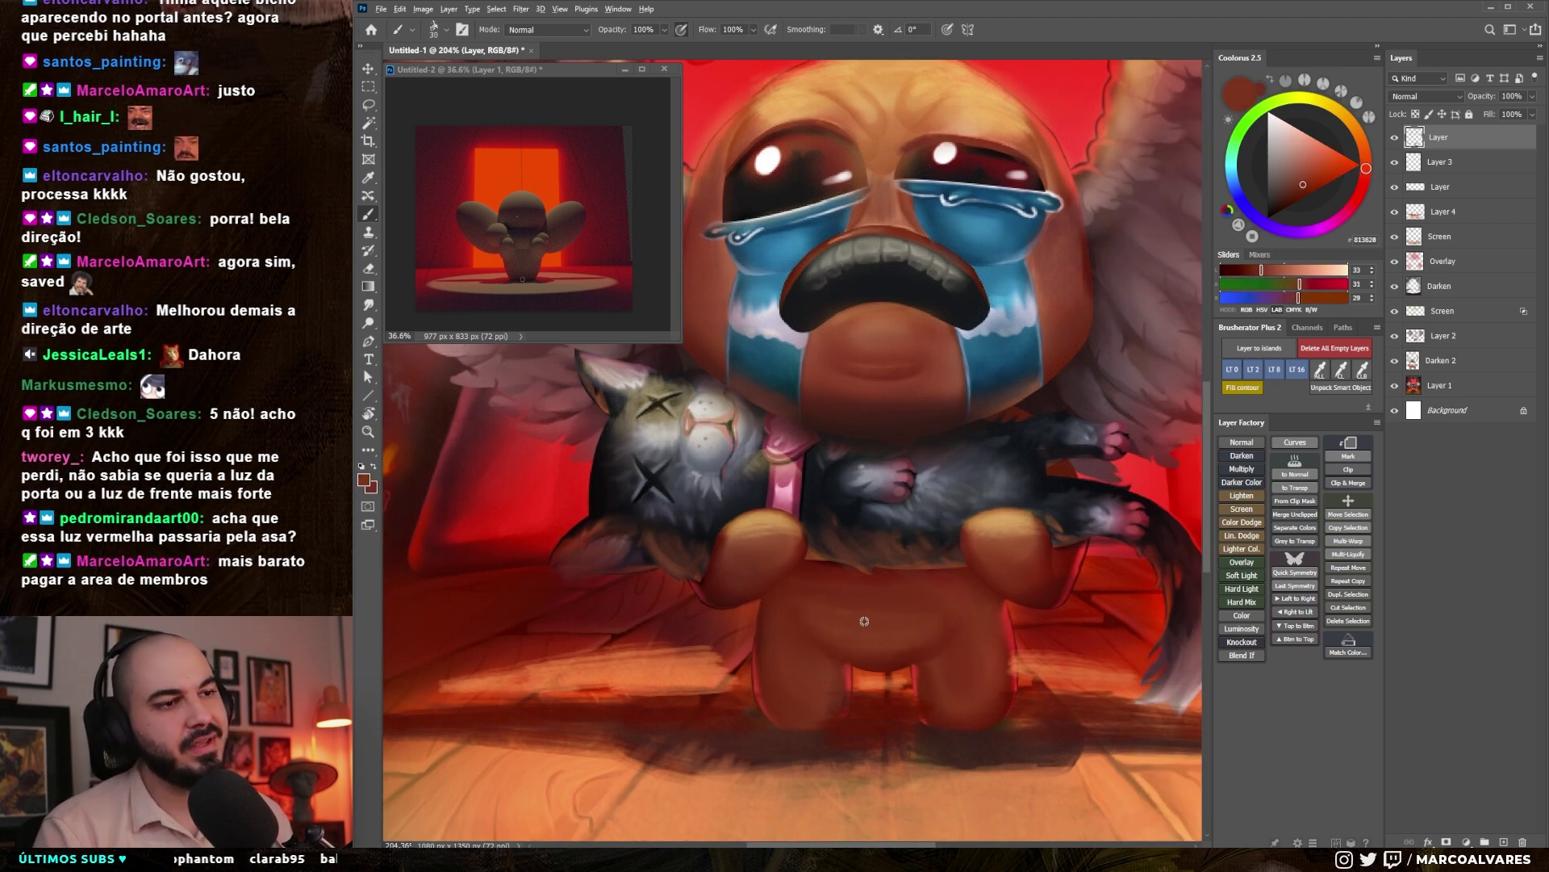
left_click_drag(925, 528, 906, 484)
key("bracketleft")
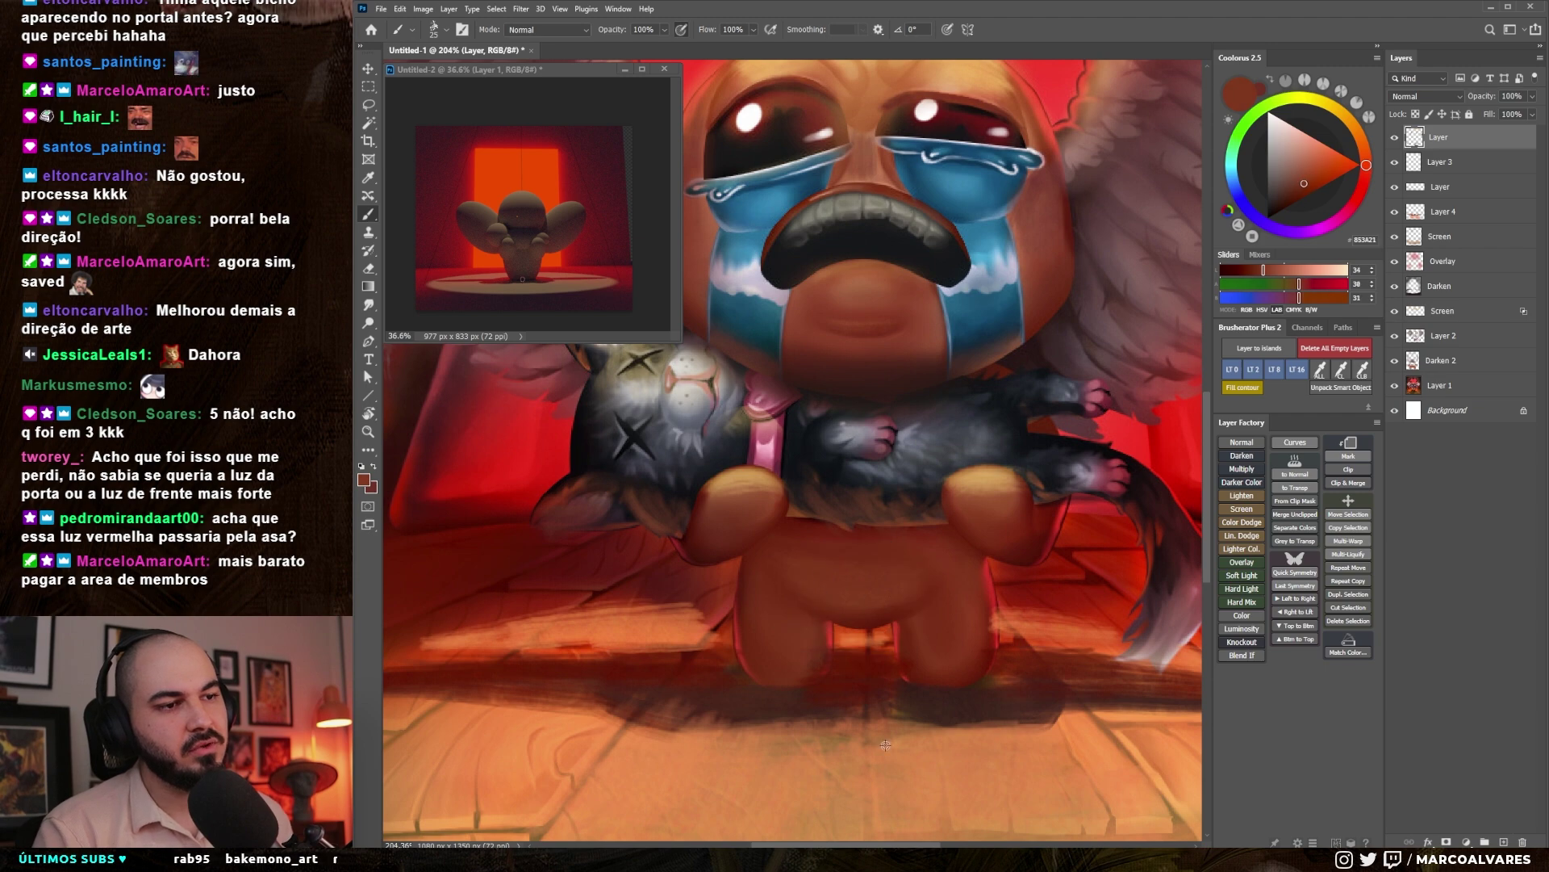
- Shade the character's lower belly, both arms and the legs with sampled reddish-brown tones
left_click(825, 611, "alt")
left_click(856, 597, "alt")
left_click(874, 565, "alt")
key("bracketright")
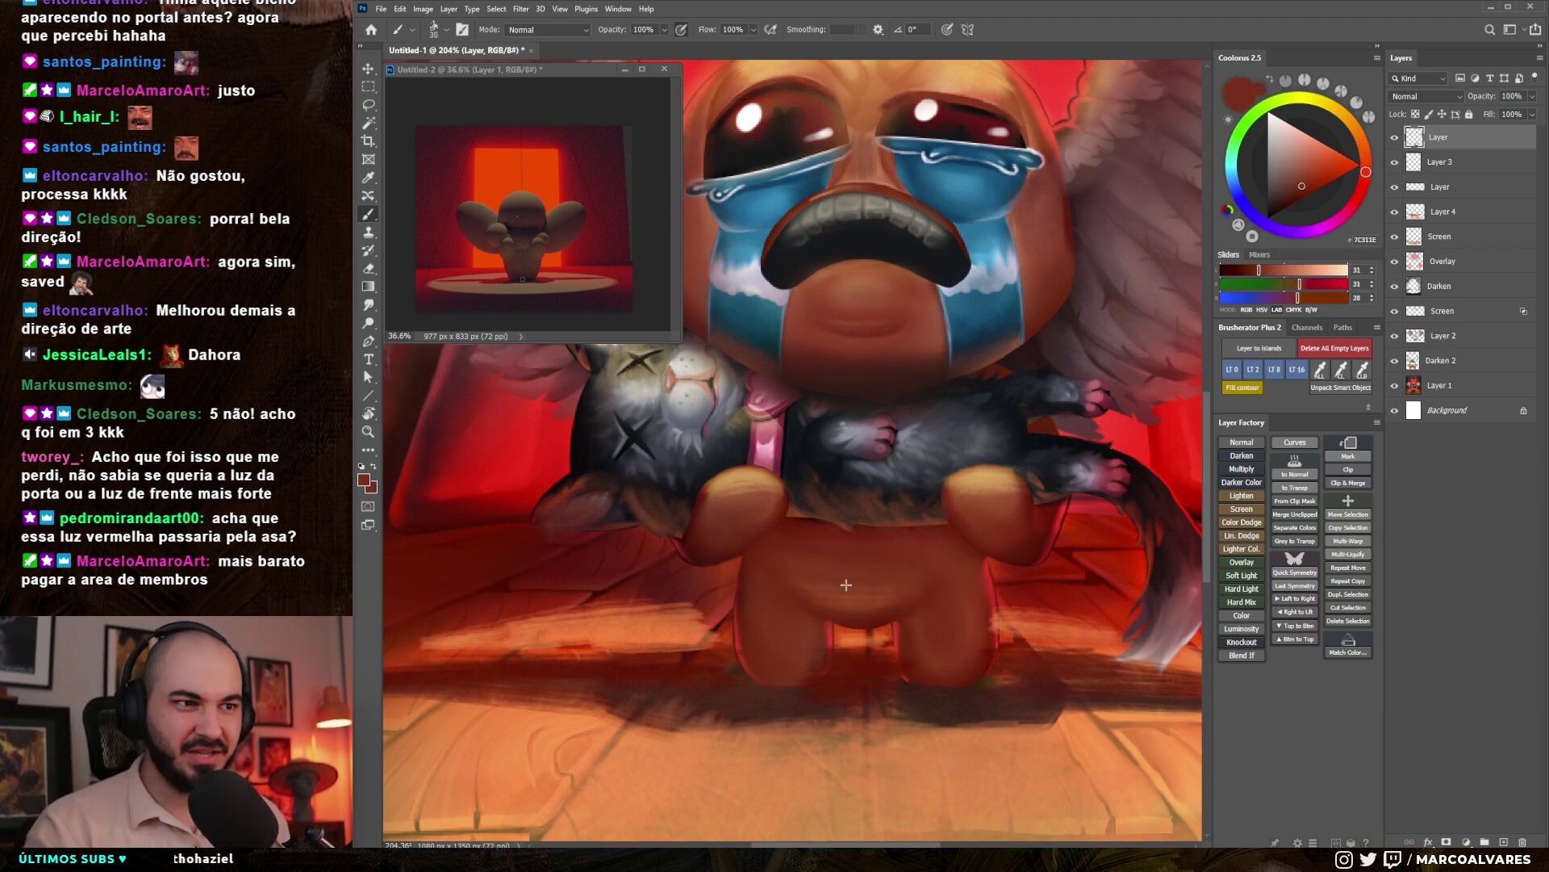
left_click(904, 585, "alt")
left_click_drag(1027, 554, 977, 539)
left_click_drag(731, 537, 698, 549)
left_click_drag(760, 633, 771, 670)
mouse_move(976, 663)
left_mouse_down()
mouse_move(906, 619)
mouse_move(948, 522)
mouse_move(974, 515)
left_mouse_up()
- Add a new Lighten layer above the shading, choose a soft round brush and pick a dark red
left_click(1241, 496)
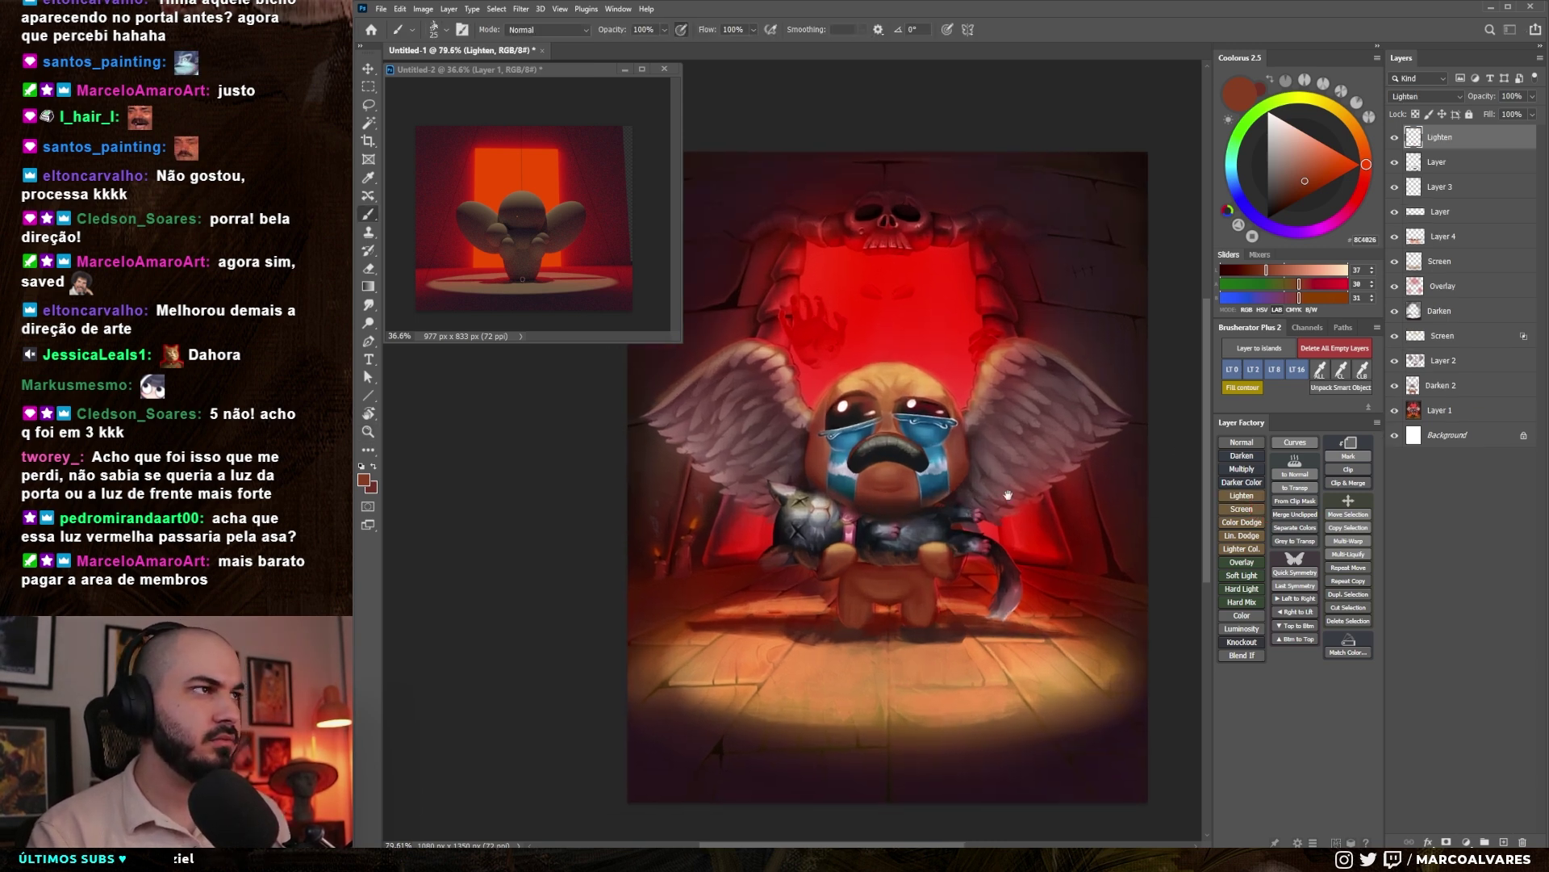
right_click(1109, 462)
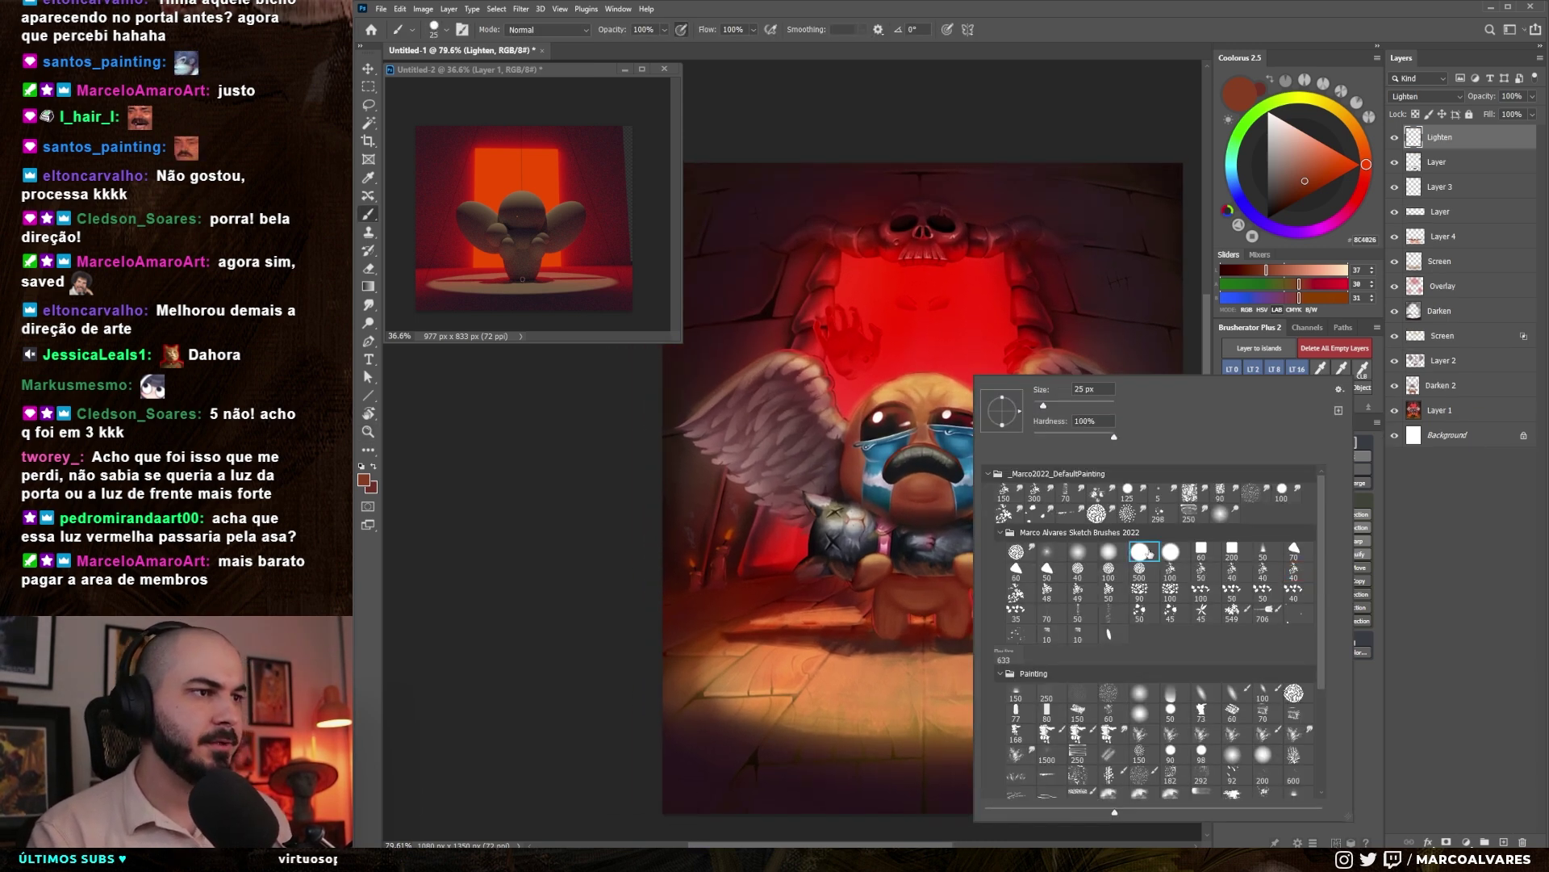
double_click(1111, 553)
left_click_drag(1016, 417, 1002, 393)
left_click(1364, 185)
left_click(1306, 185)
- Glaze dark red light over both wings with the soft brush enlarged, reducing its size after the broad strokes
key("bracketright")
key("bracketright")
key("bracketright")
key("bracketright")
key("bracketright")
key("bracketright")
key("bracketright")
key("bracketright")
key("bracketright")
key("bracketright")
key("bracketright")
key("bracketright")
key("bracketright")
key("bracketright")
key("bracketright")
key("bracketright")
mouse_move(748, 460)
left_mouse_down()
mouse_move(743, 421)
mouse_move(790, 476)
left_mouse_up()
left_click_drag(1078, 448, 1061, 429)
key("bracketleft")
key("bracketleft")
key("bracketleft")
key("bracketleft")
key("bracketleft")
key("bracketleft")
key("bracketleft")
key("bracketleft")
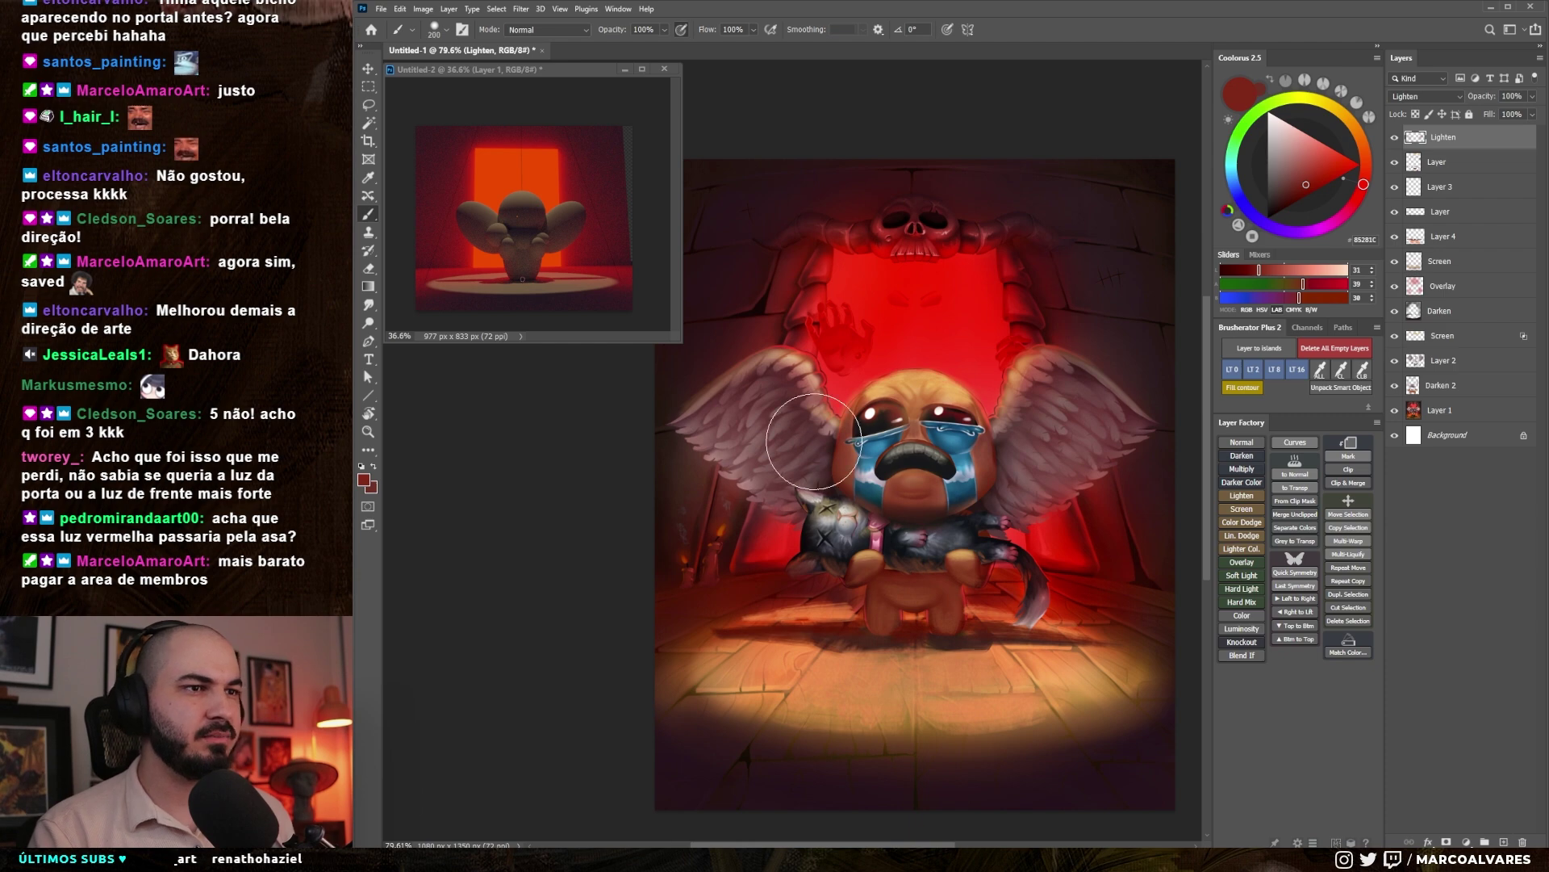
- Erase excess red glaze around the character and cat, and minimize the reference render window
key("e")
left_click_drag(1000, 516, 925, 530)
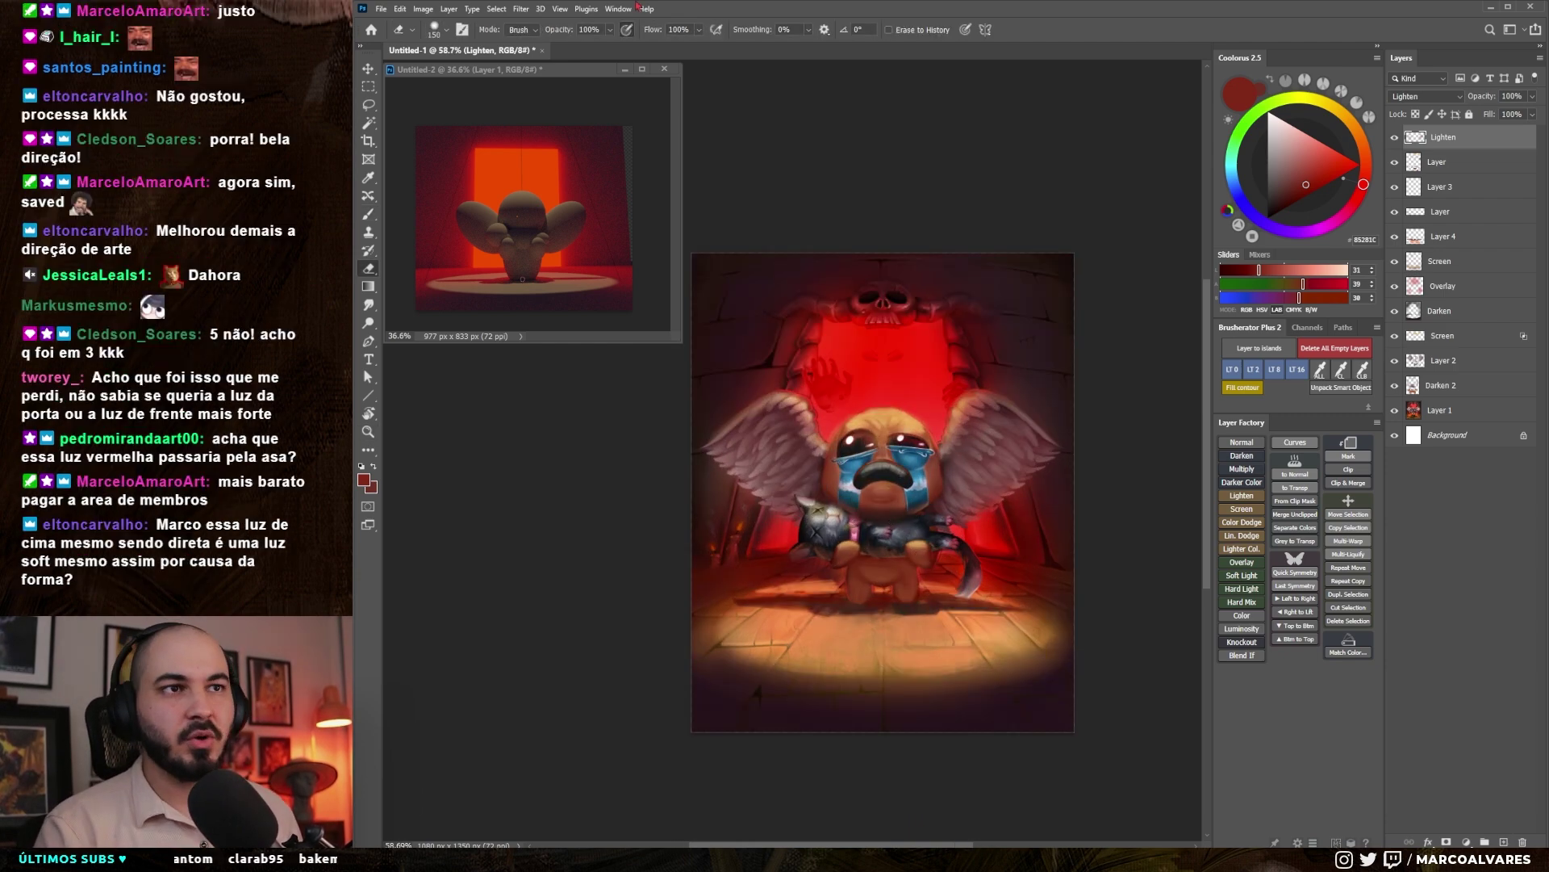
left_click(625, 71)
scroll(622, 355, "up", 3)
left_click_drag(652, 420, 609, 410)
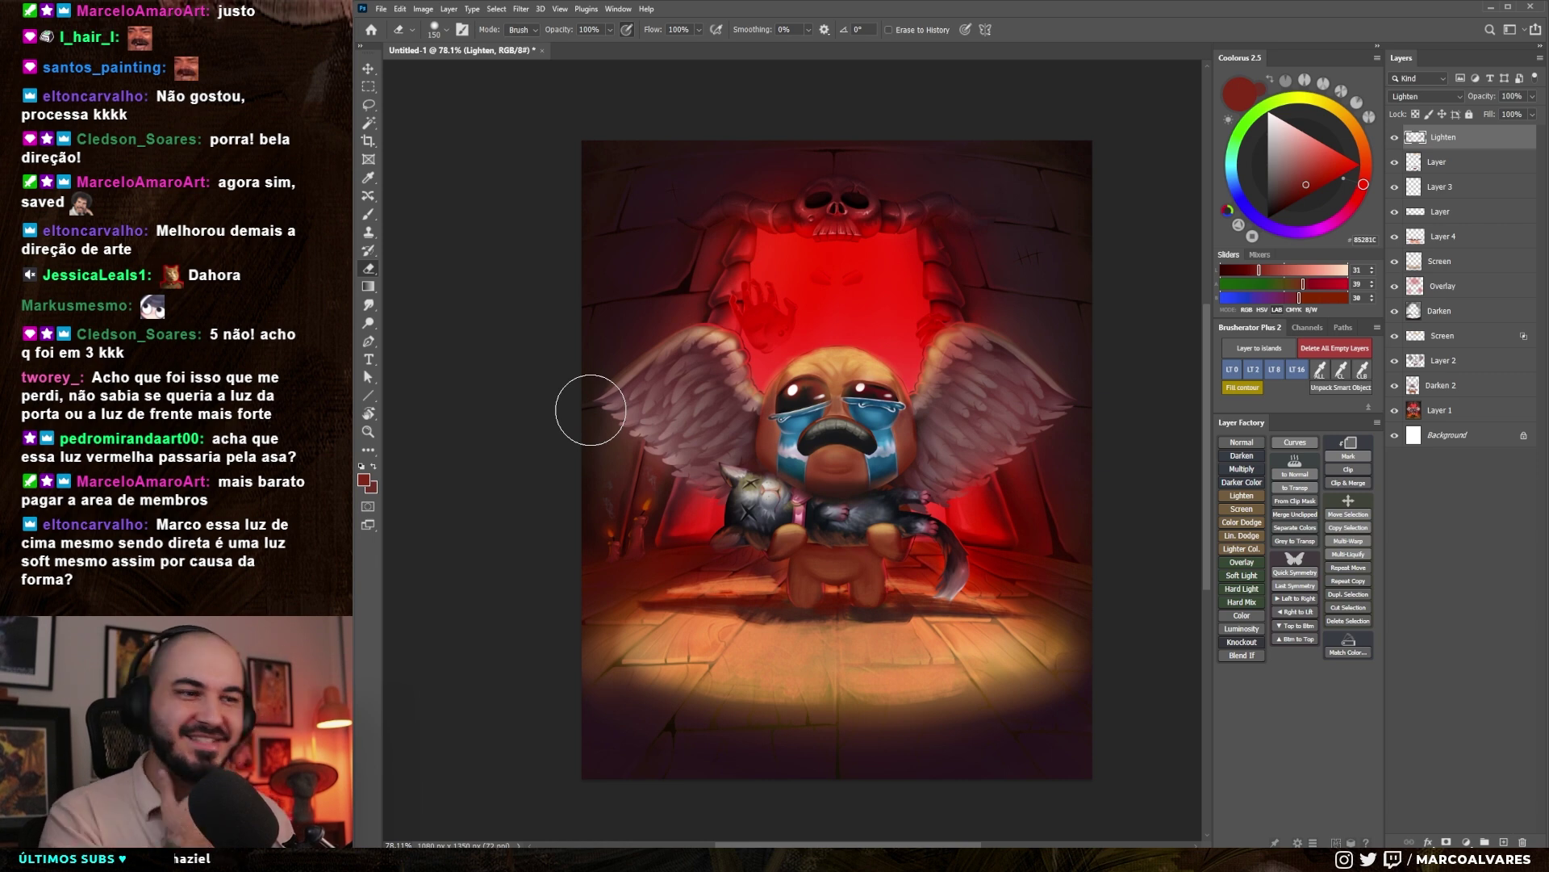
left_click_drag(878, 554, 905, 591)
left_click_drag(905, 589, 886, 562)
key("e")
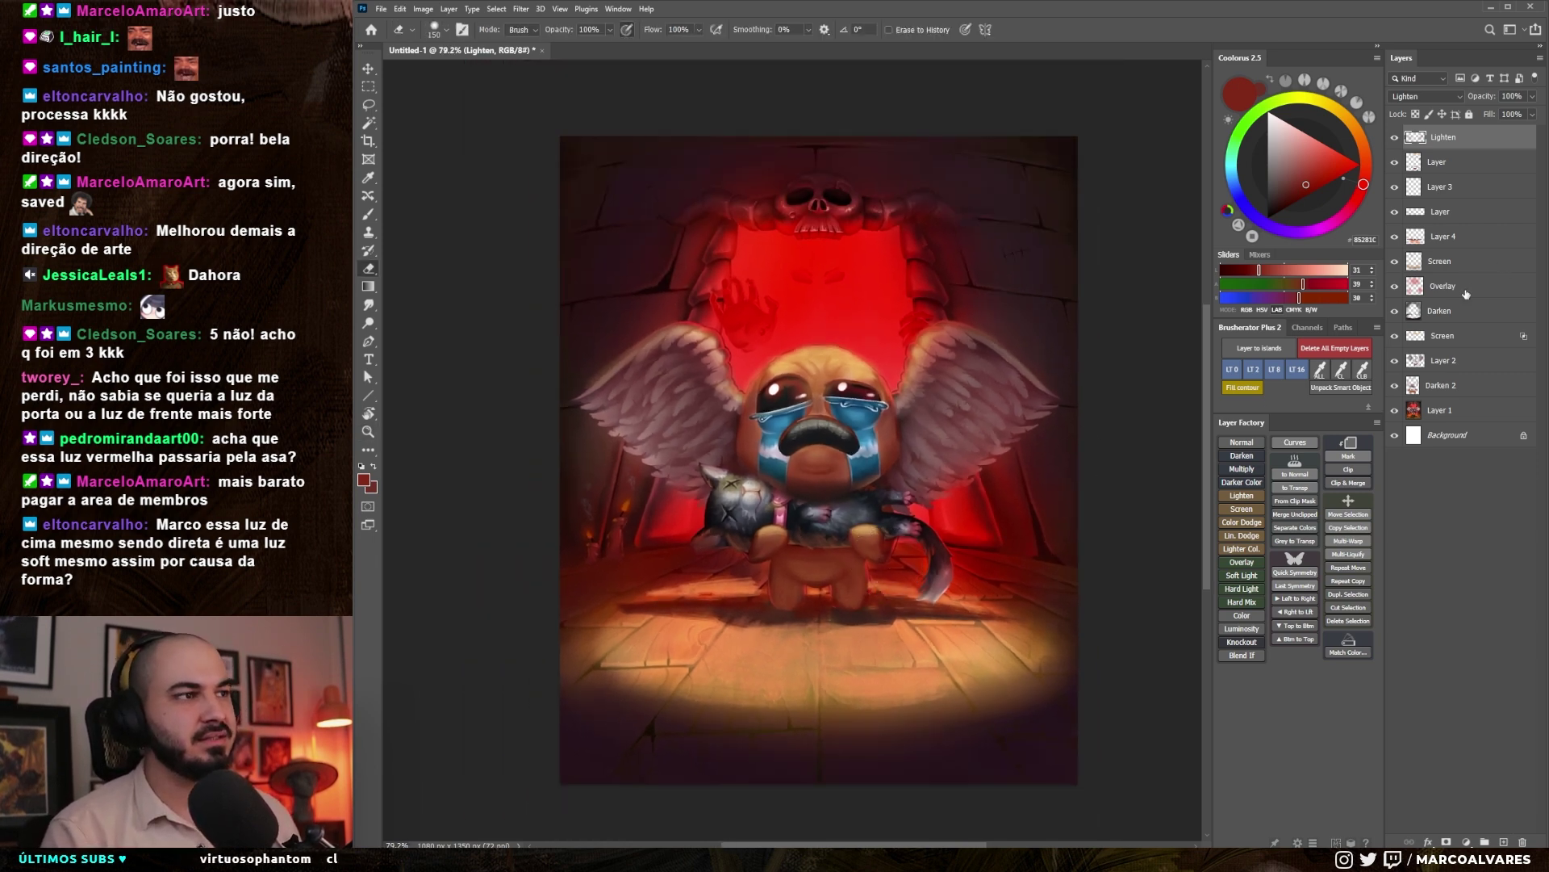
- Add a Color Lookup adjustment layer on top of the stack and load the 3Strip.look 3D LUT
left_click(1460, 840)
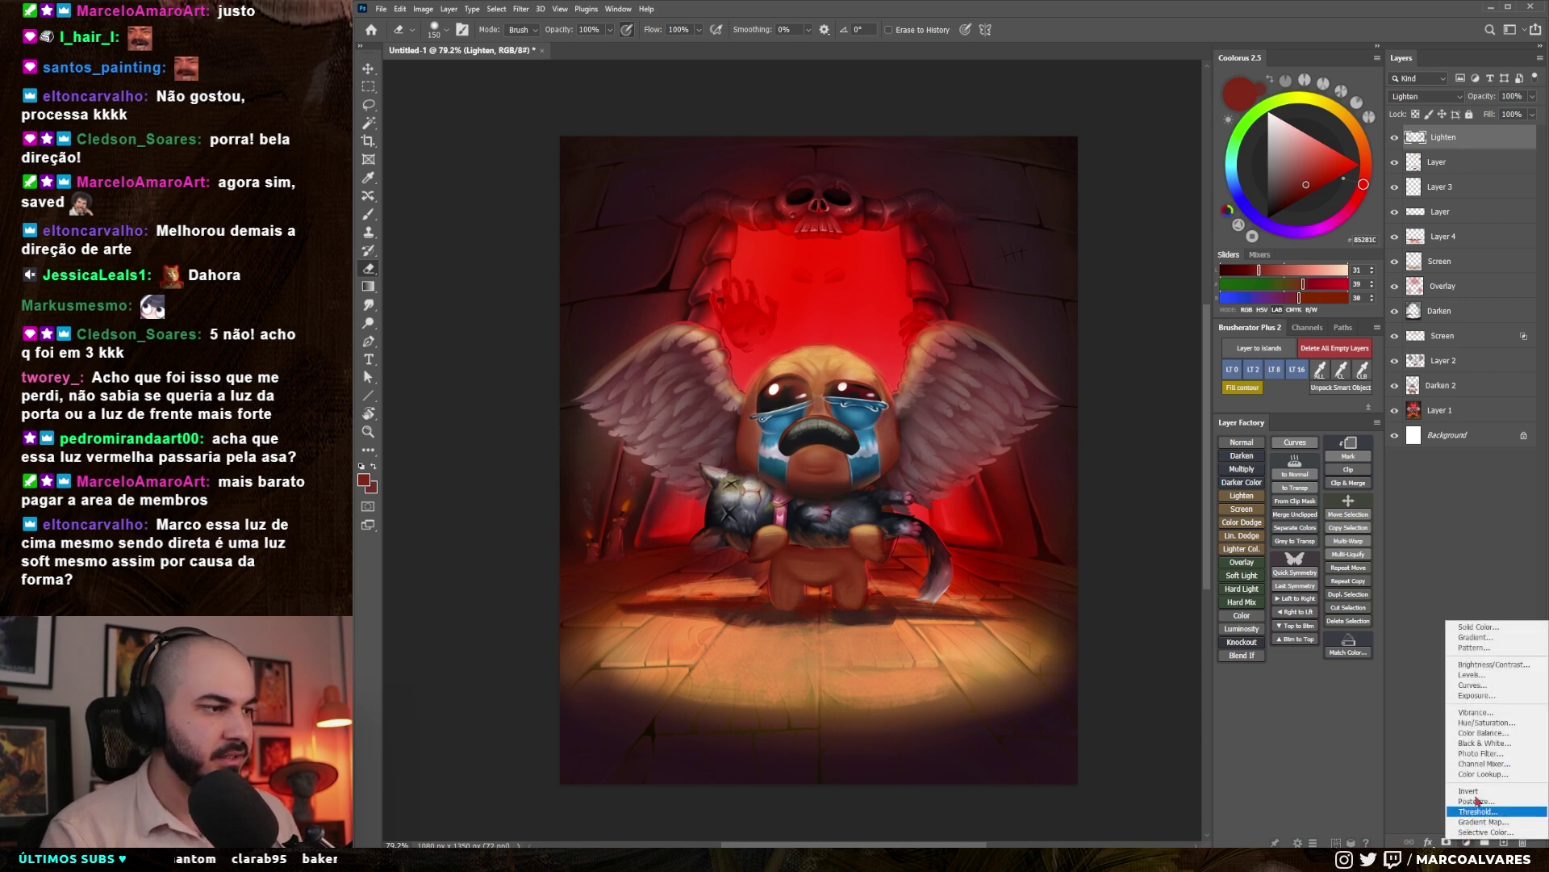
left_click(1485, 770)
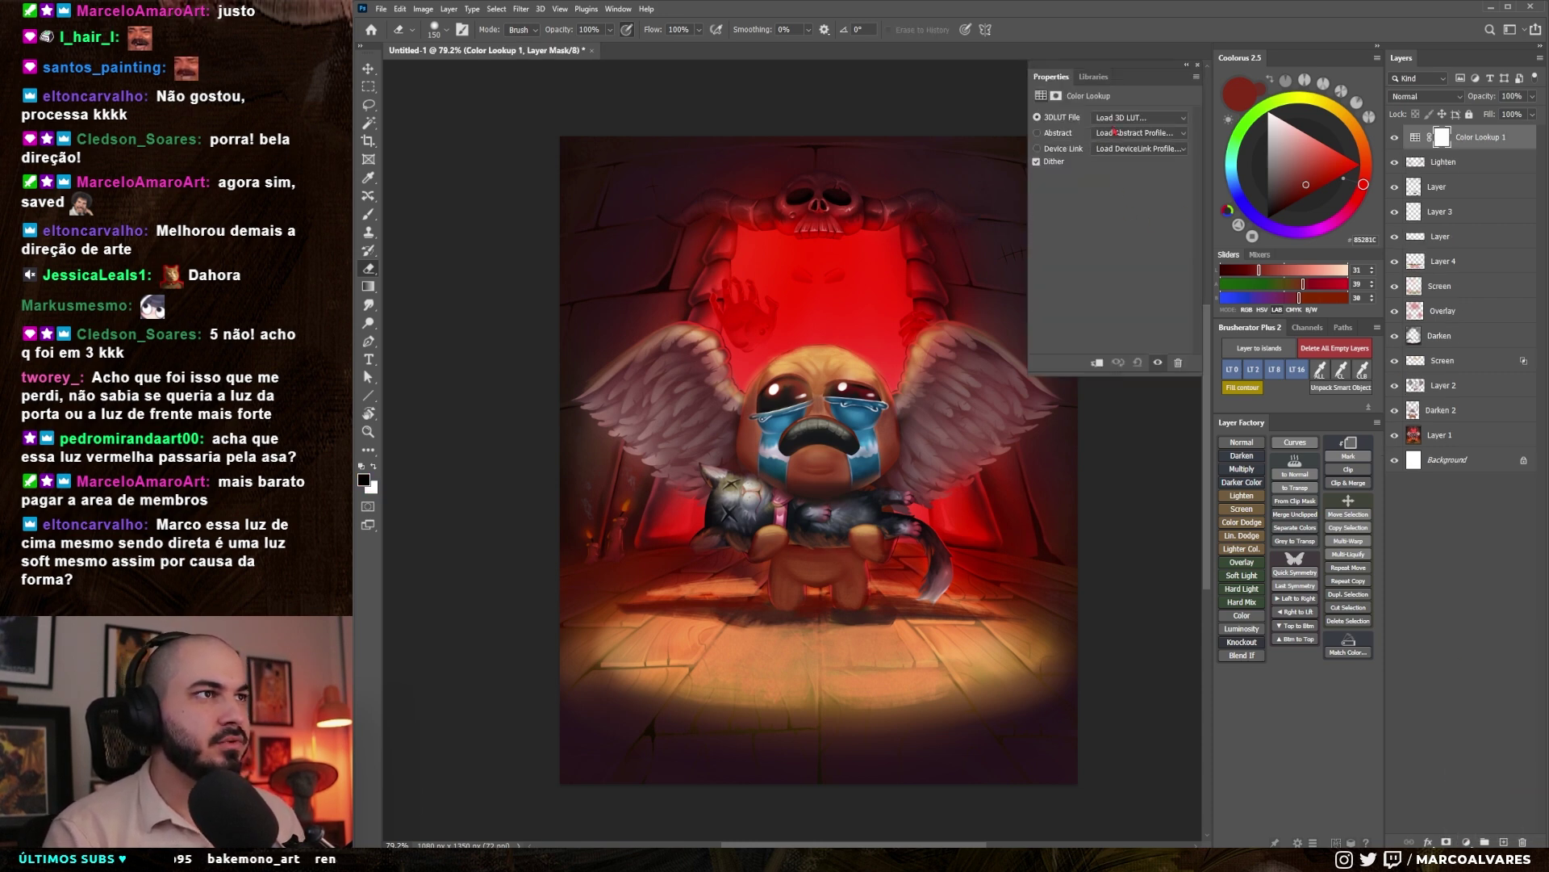
left_click(1116, 121)
left_click(1117, 174)
scroll(1116, 122, "down", 2)
scroll(1120, 119, "up", 1)
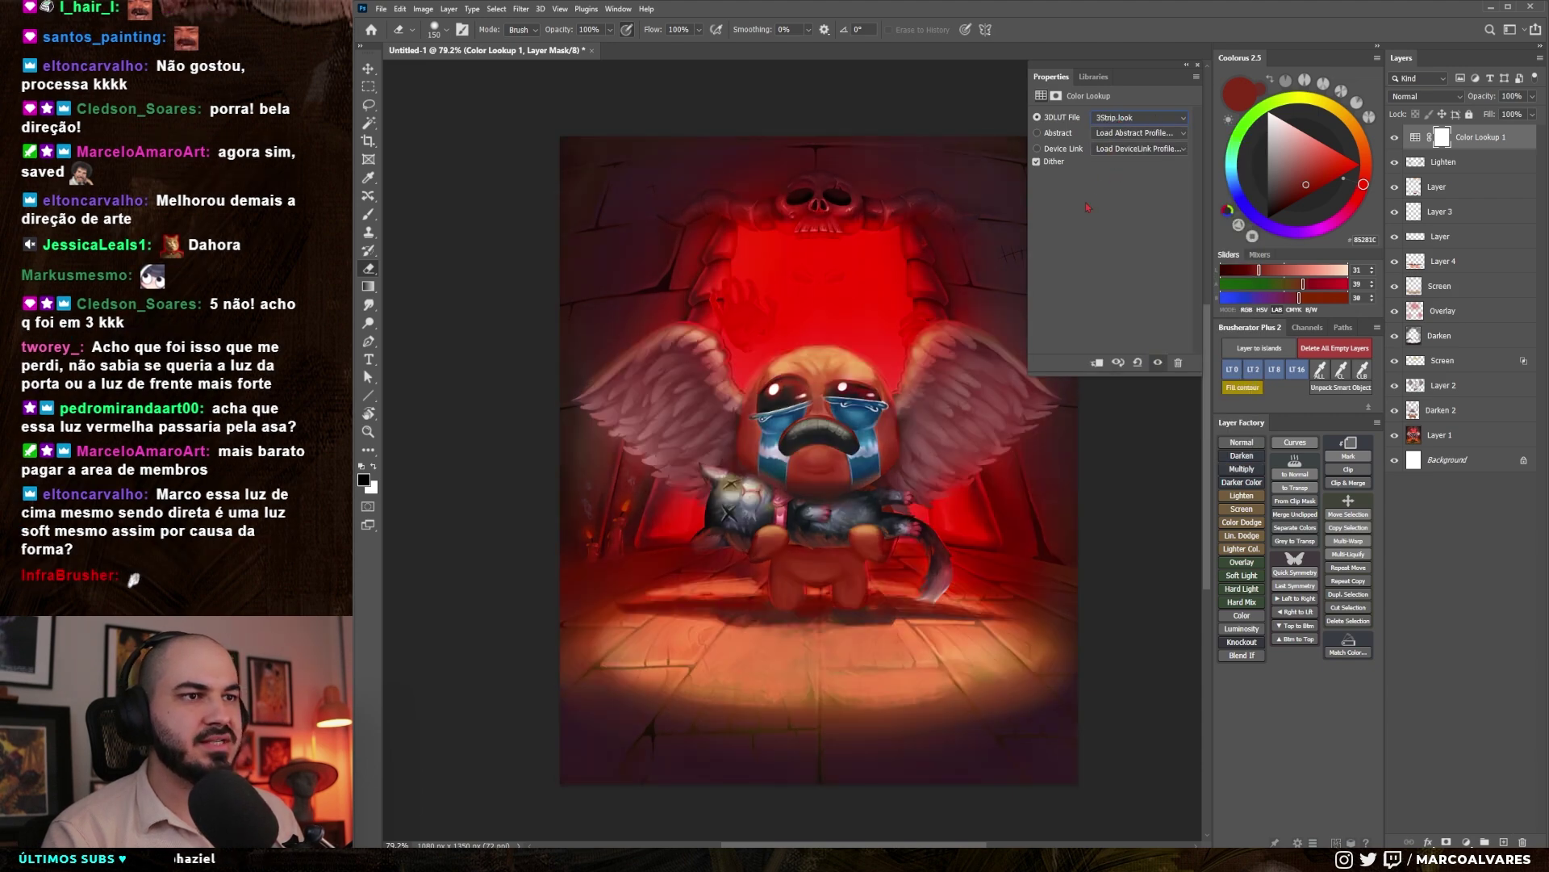
- Try other 3D LUTs on the Color Lookup layer, from Crisp_Winter.look through HorrorBlue.3DL and LateSunset.3DL to TensionGreen.3DL
scroll(1142, 120, "down", 4)
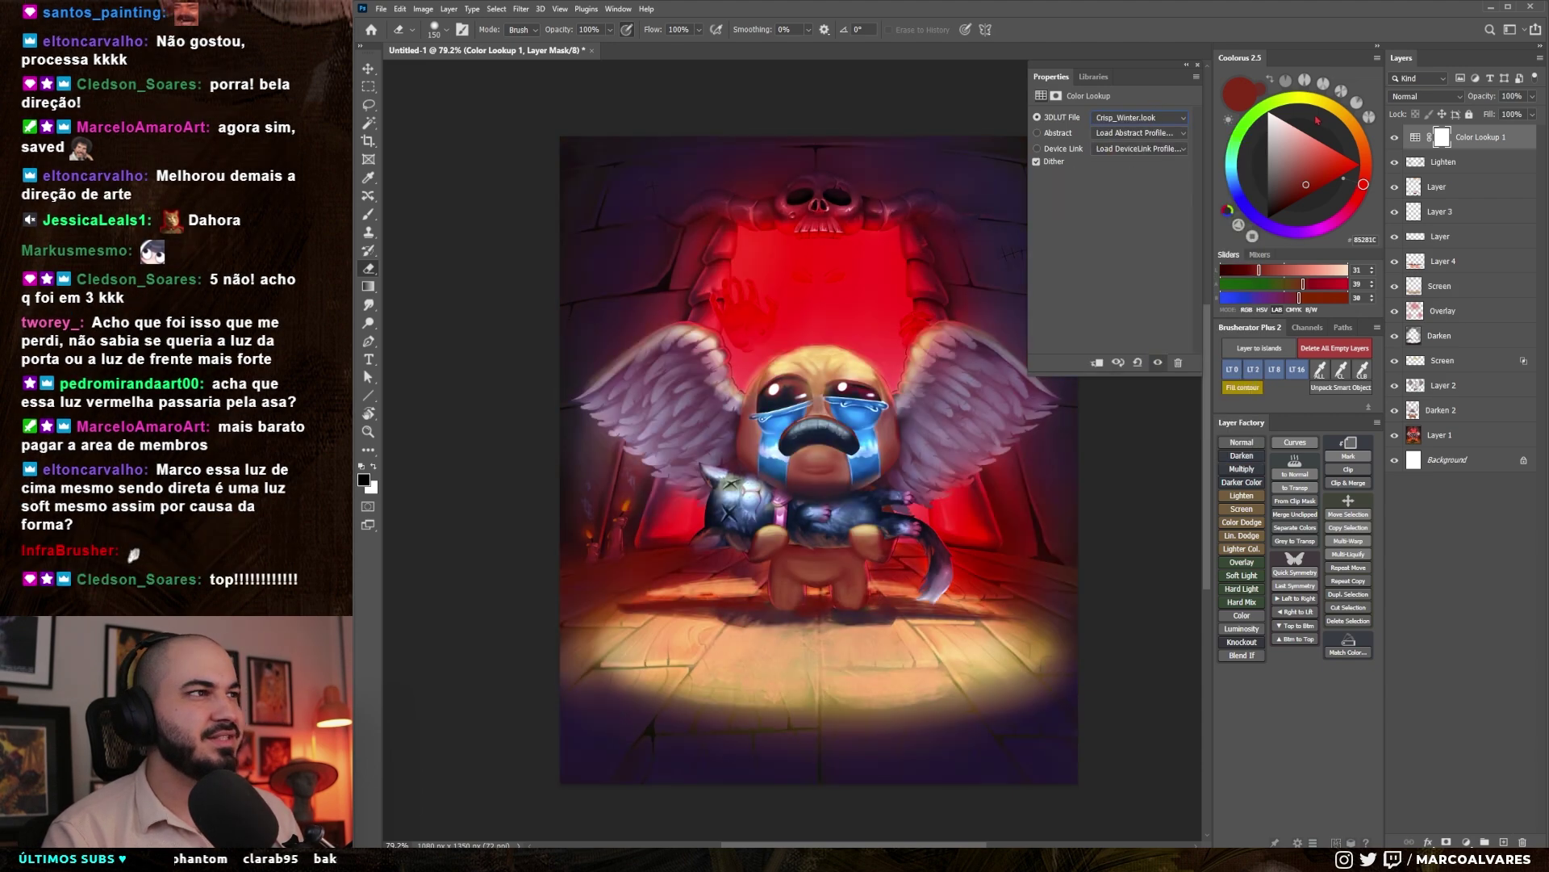
left_click(1394, 137)
left_click(1393, 137)
left_click(1154, 119)
left_click(1162, 123)
scroll(1163, 122, "down", 2)
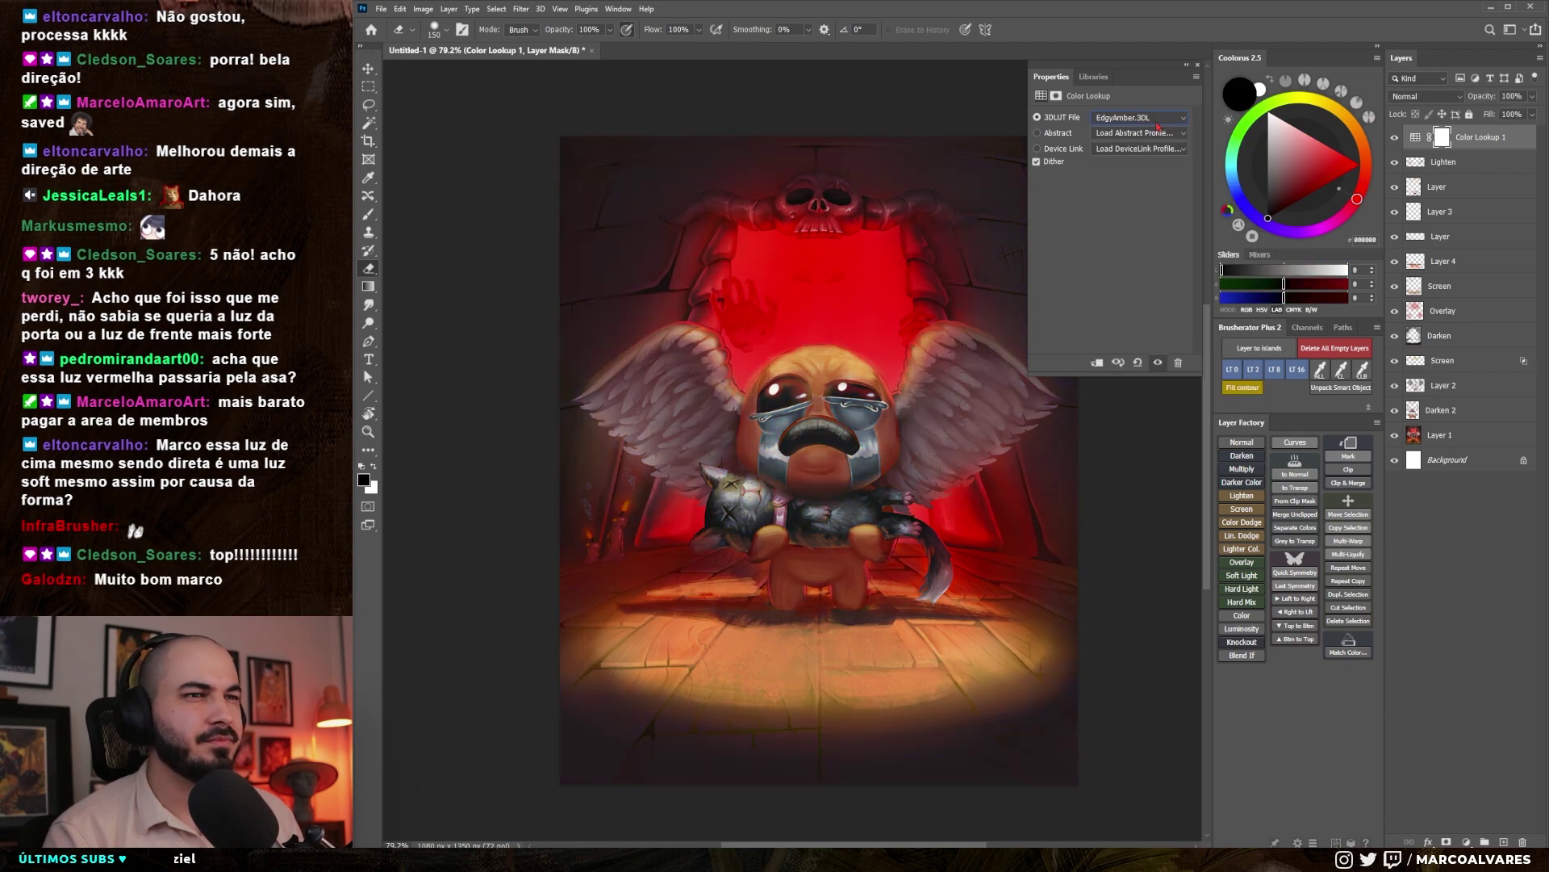
scroll(1158, 123, "down", 8)
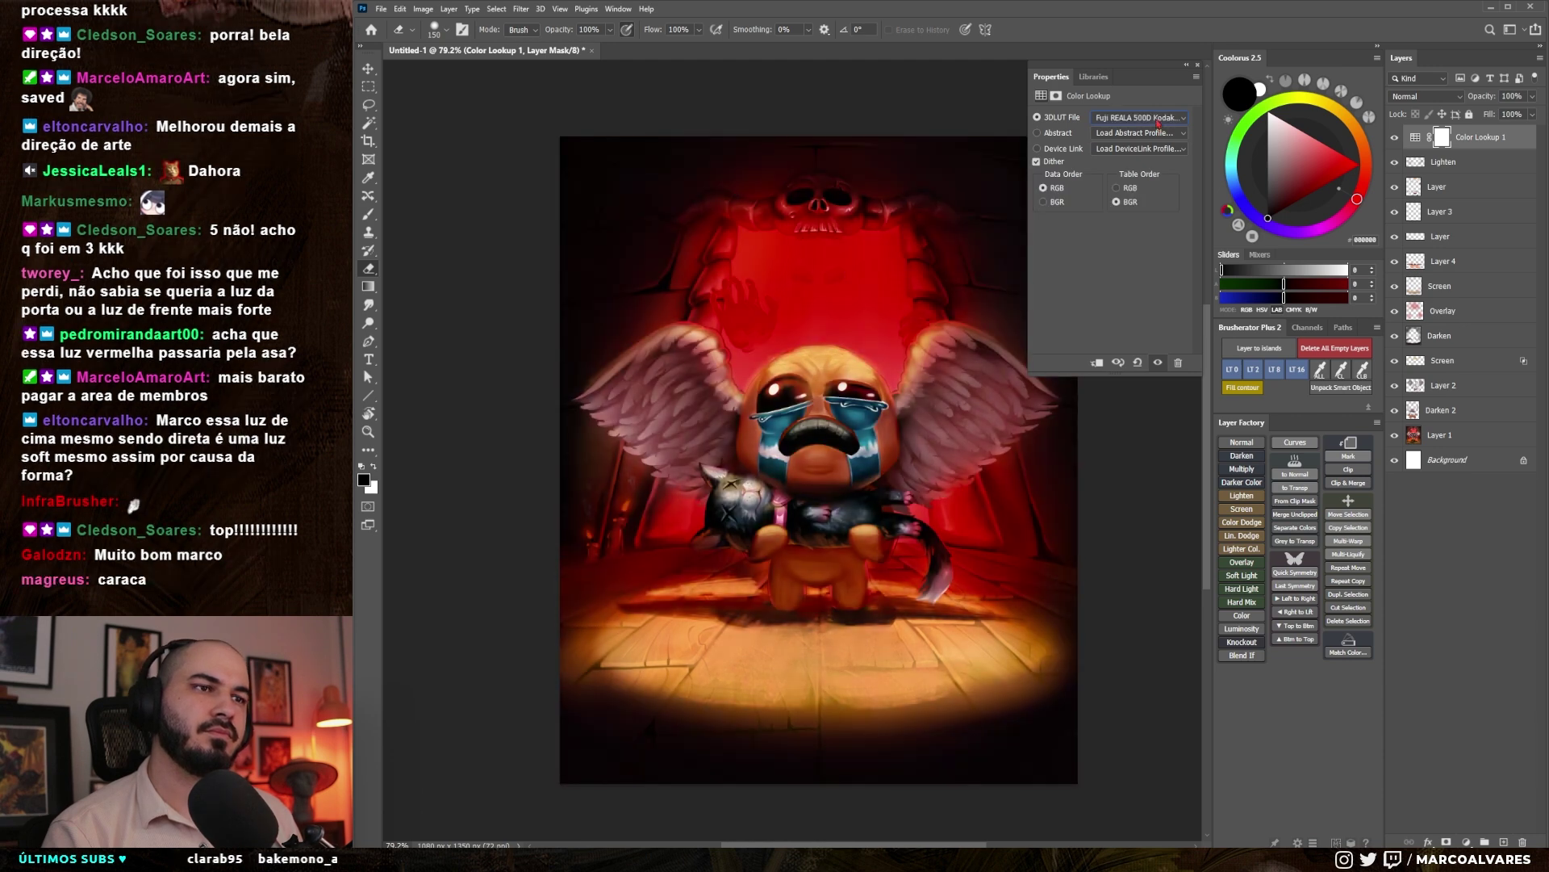
scroll(1158, 122, "down", 3)
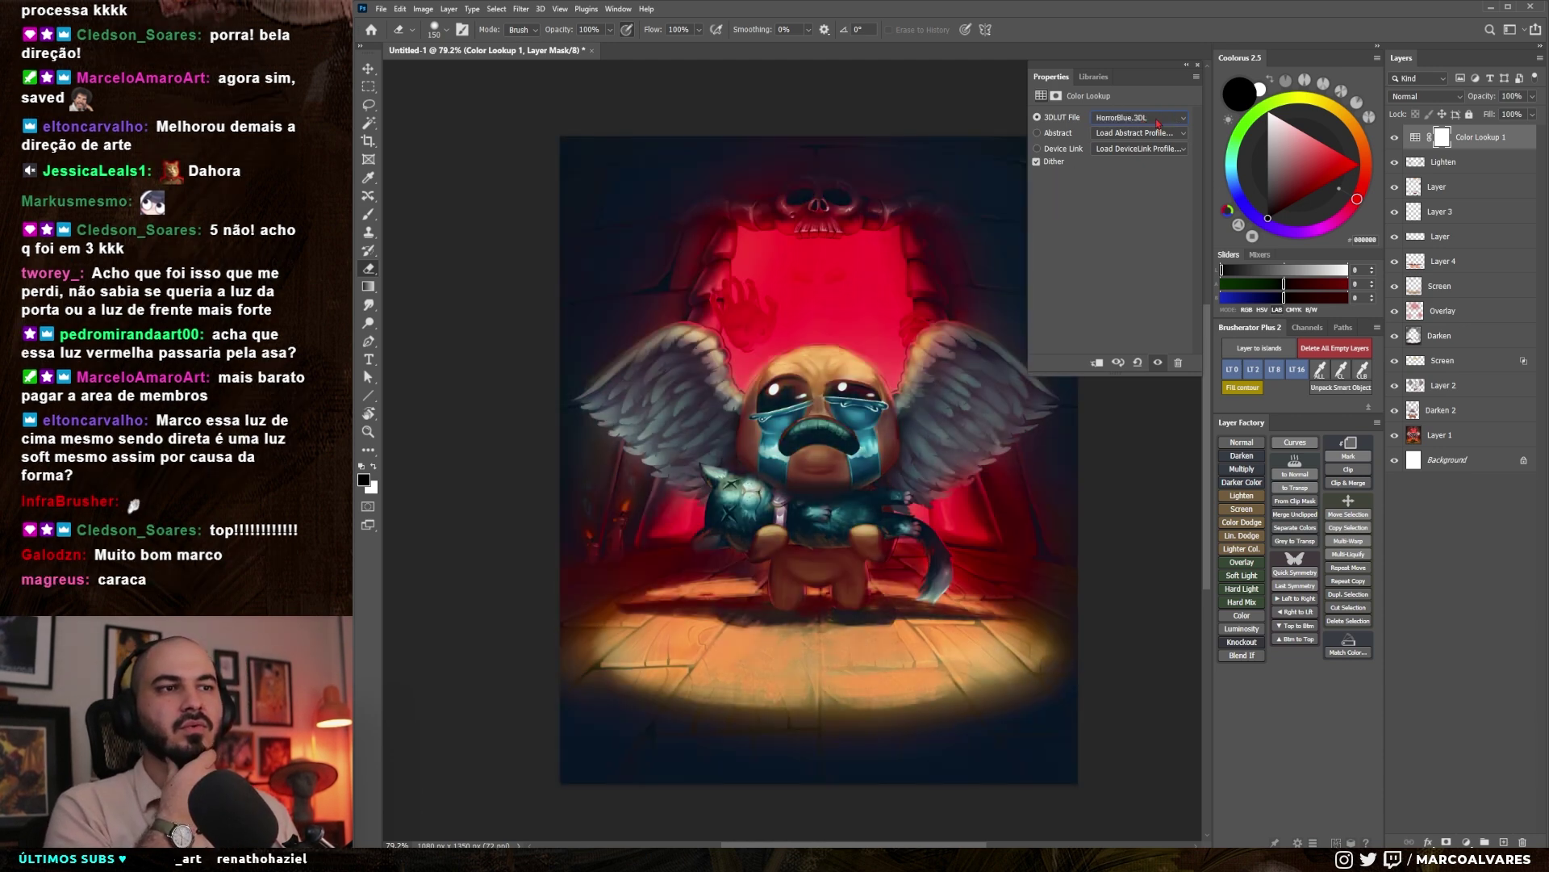
scroll(1158, 123, "down", 1)
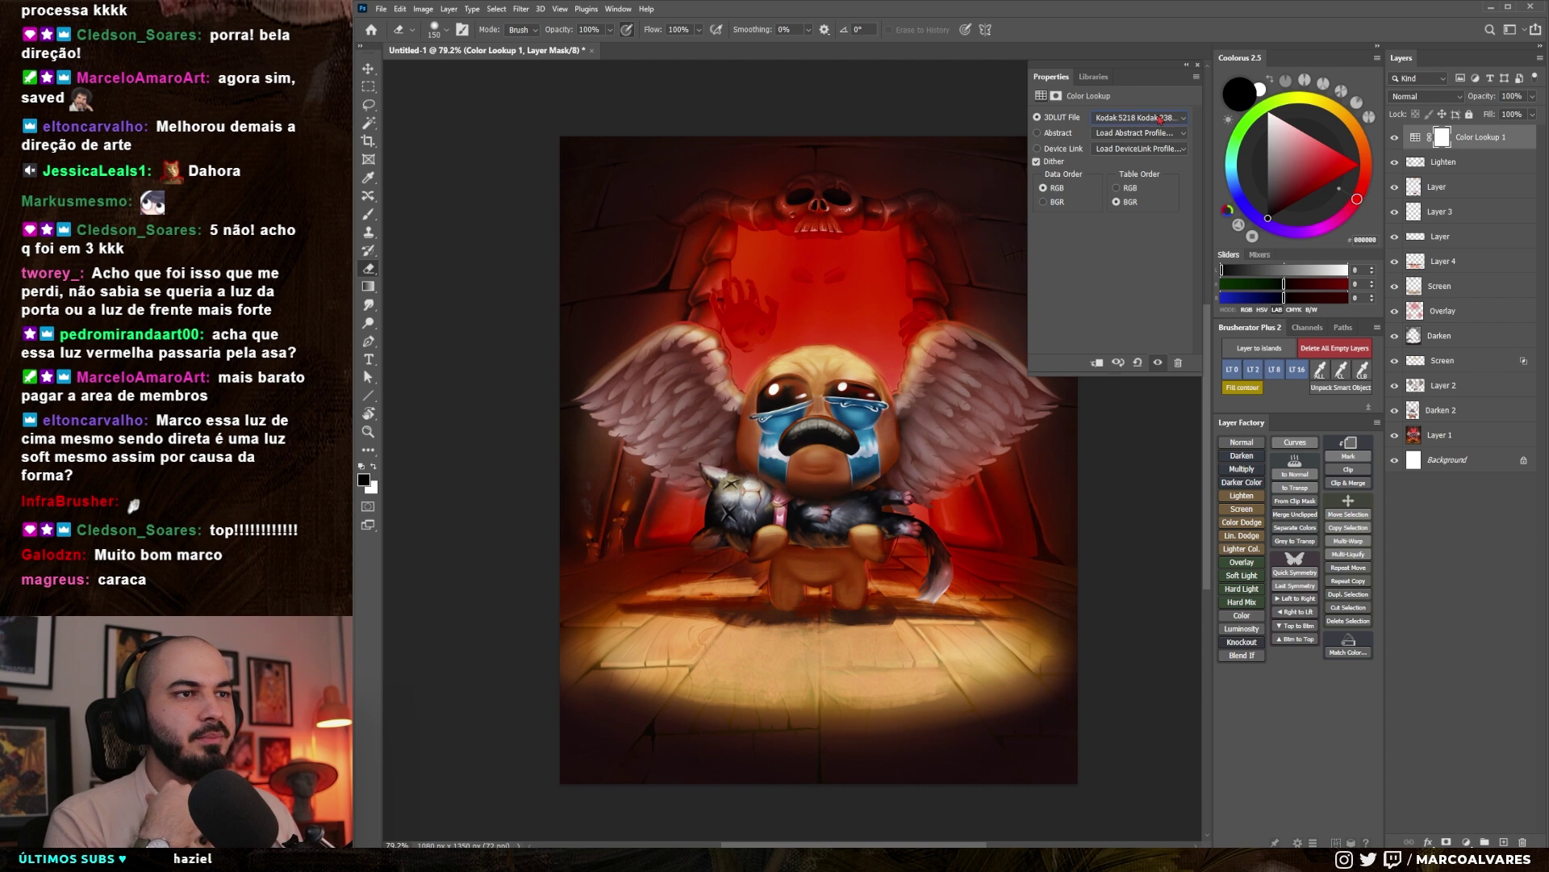
scroll(1160, 119, "down", 1)
scroll(1159, 119, "down", 3)
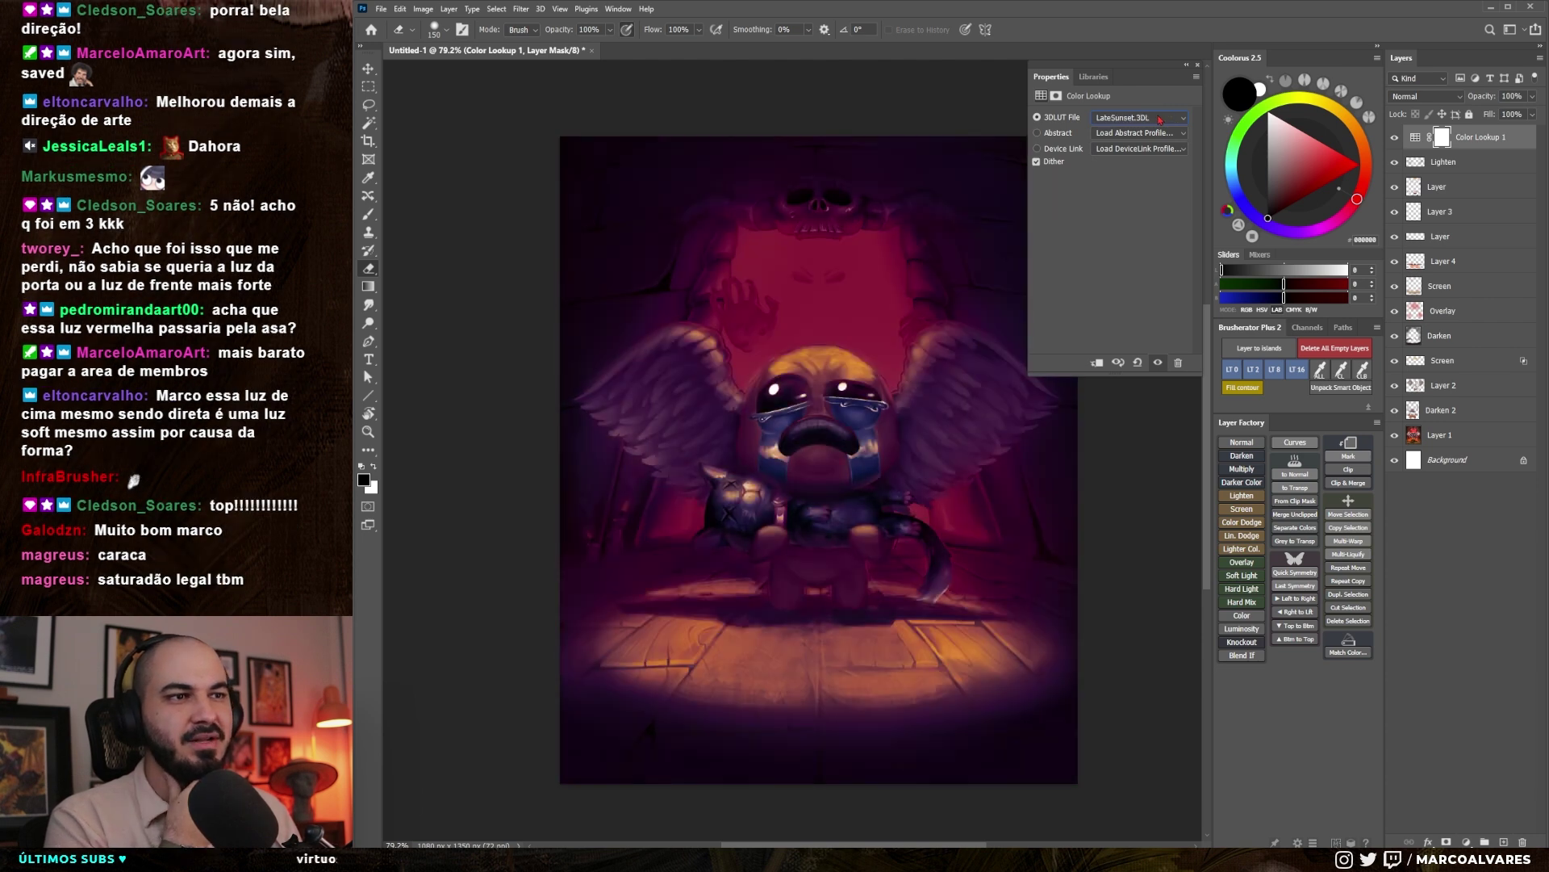
scroll(1160, 119, "down", 2)
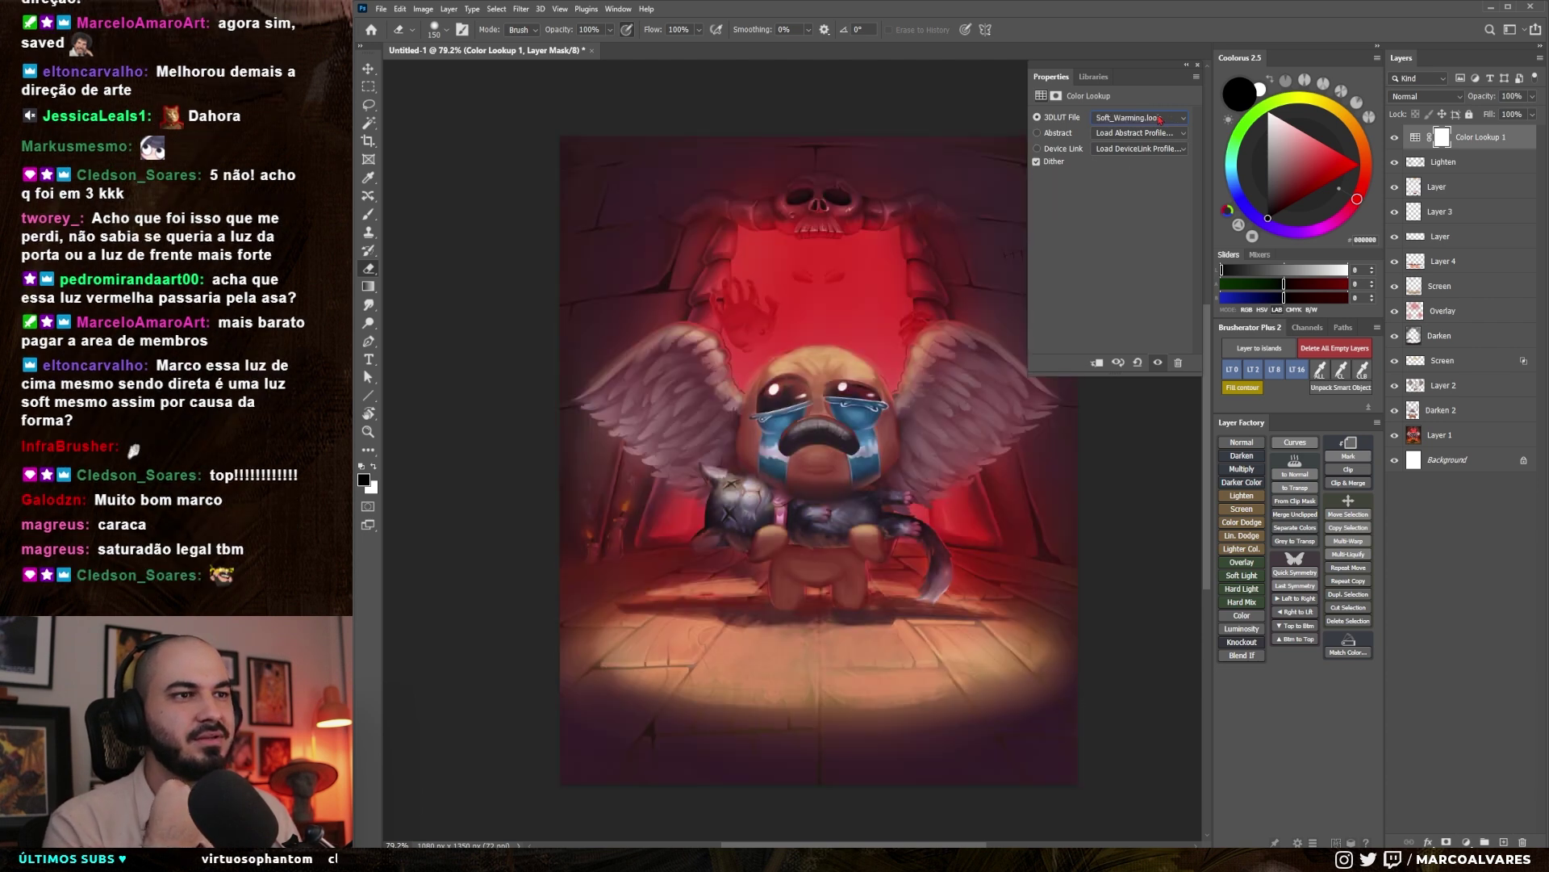
scroll(1159, 119, "down", 1)
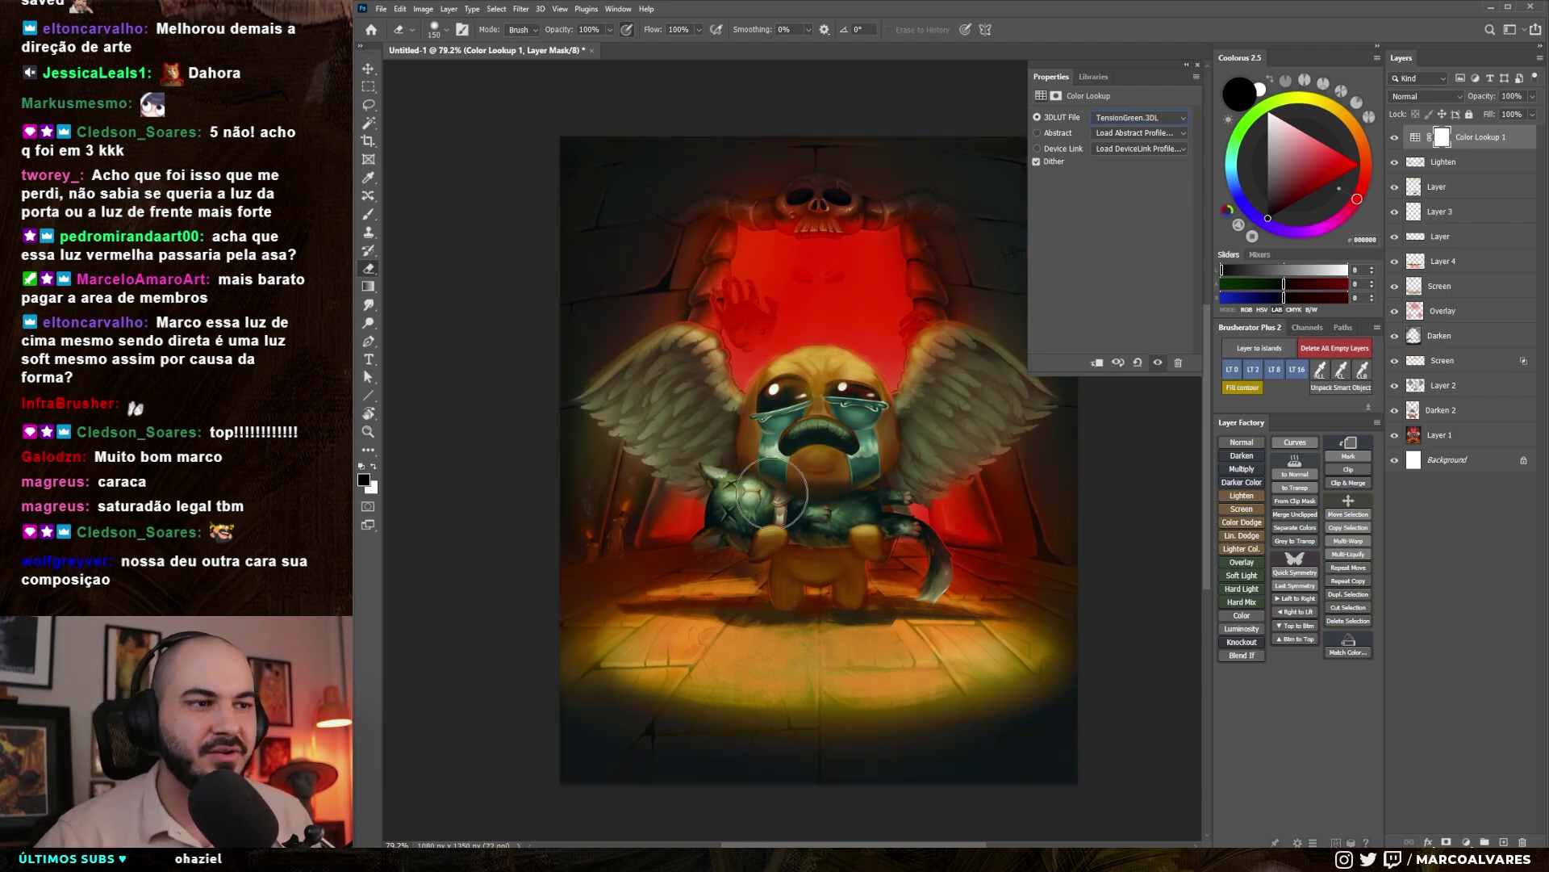
- Try the Overlay and Lighter Color blend modes on the Color Lookup layer with TensionGreen.3DL loaded
left_click(1243, 509)
left_click(1253, 448)
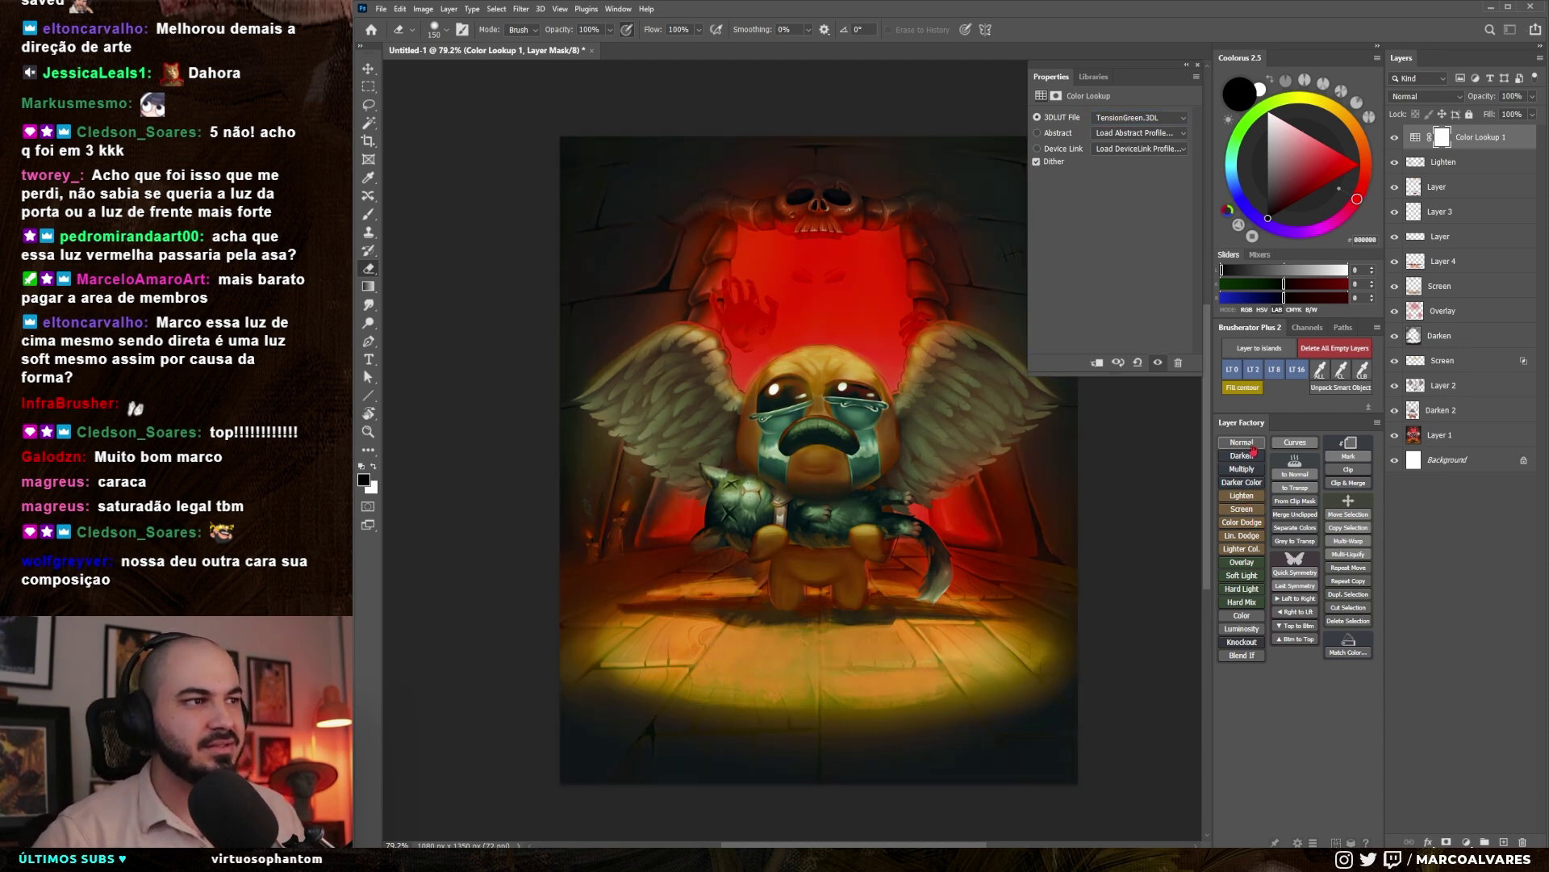
left_click(1425, 96)
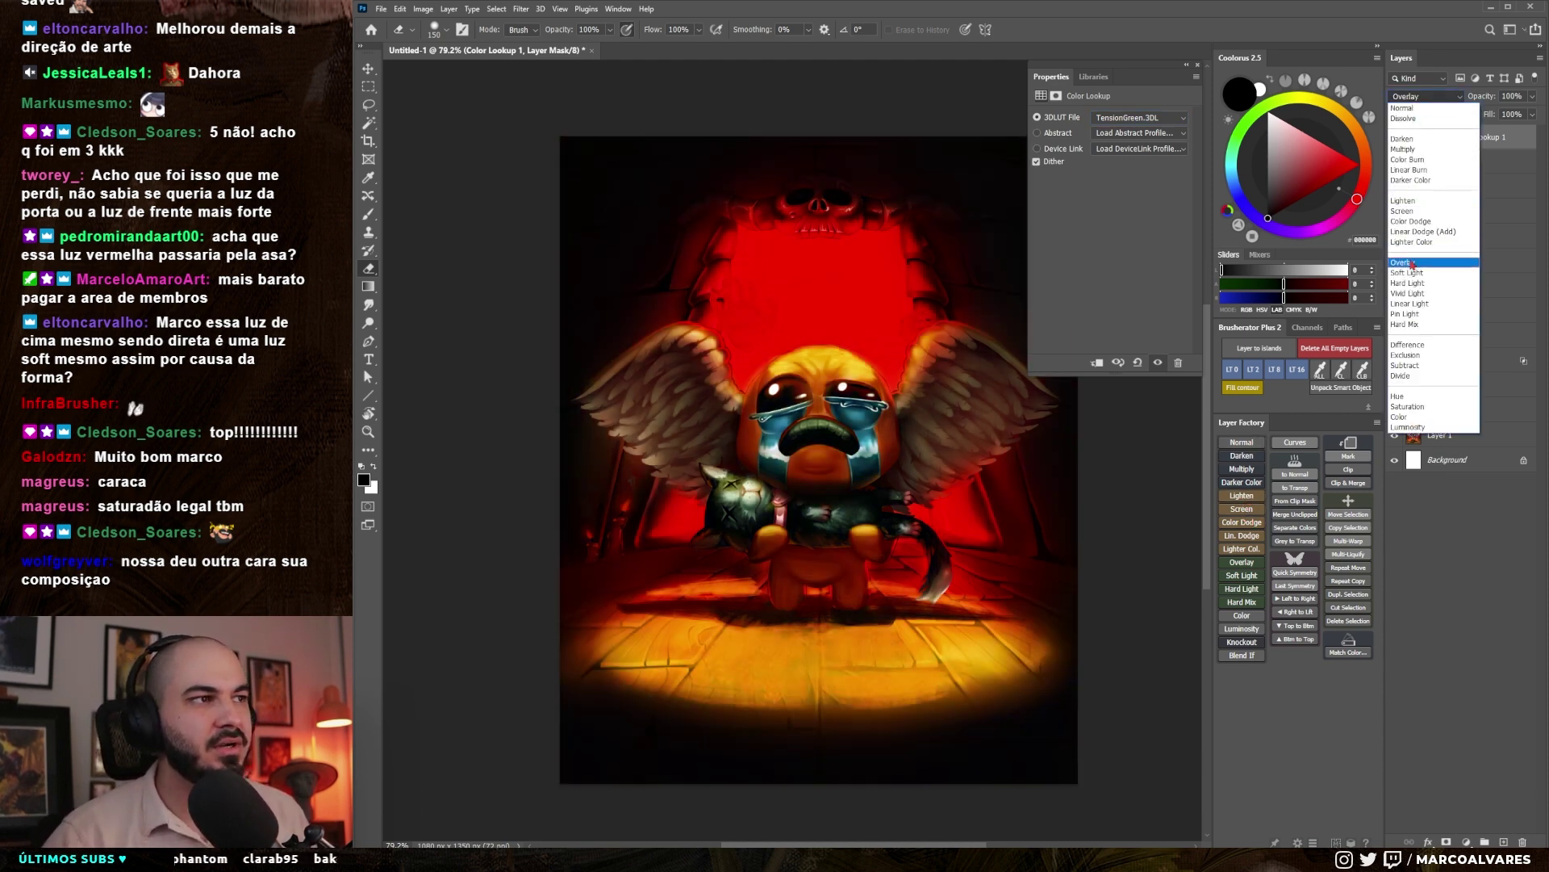
left_click(1411, 263)
left_click(1429, 97)
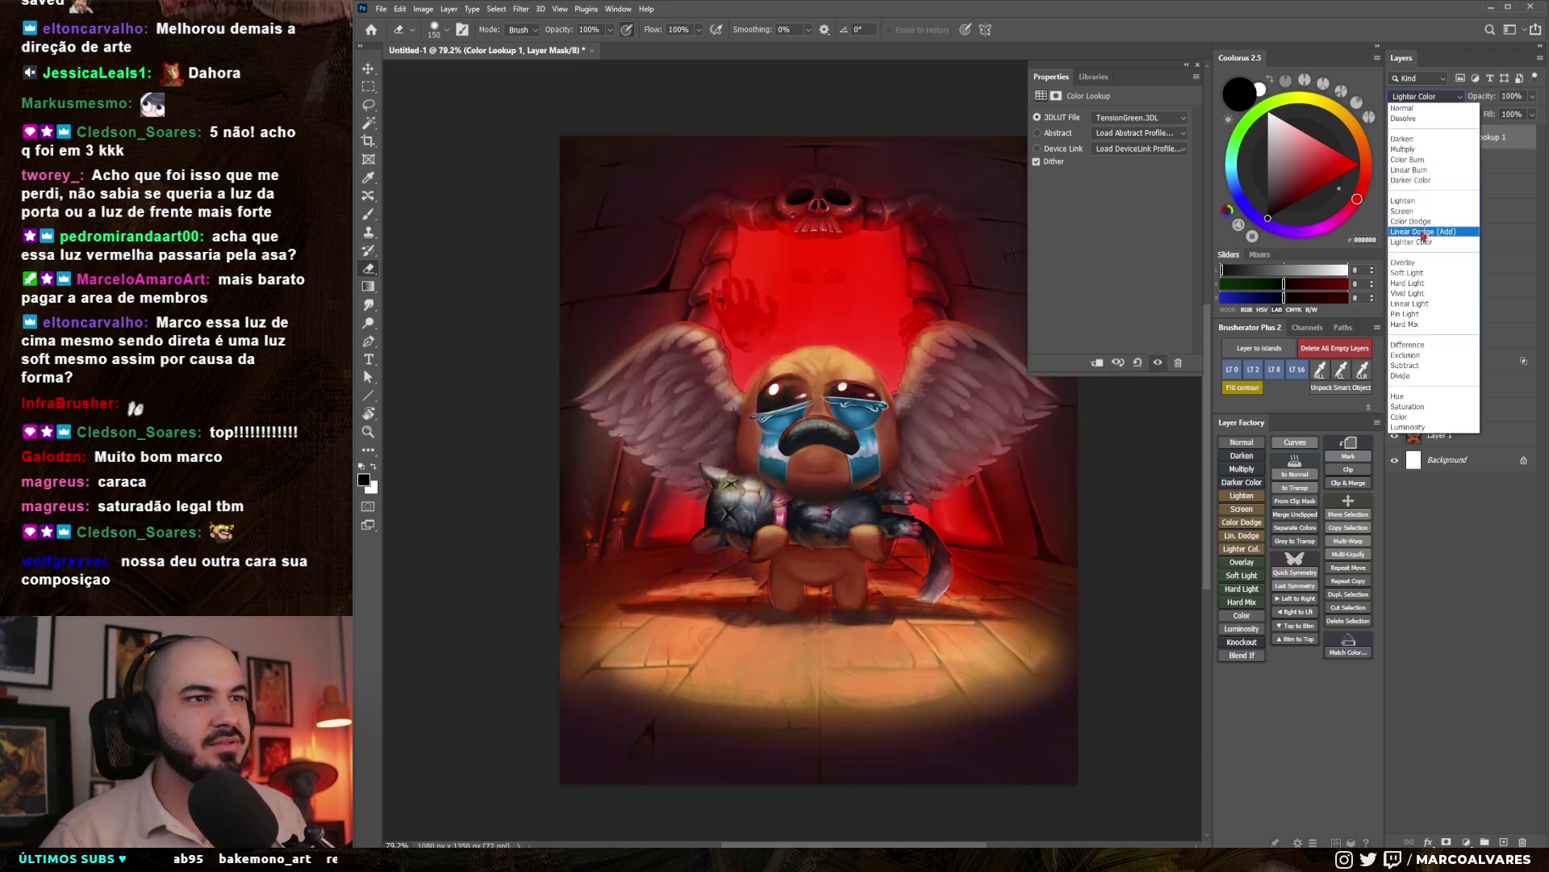
left_click(1300, 187)
scroll(646, 519, "down", 3)
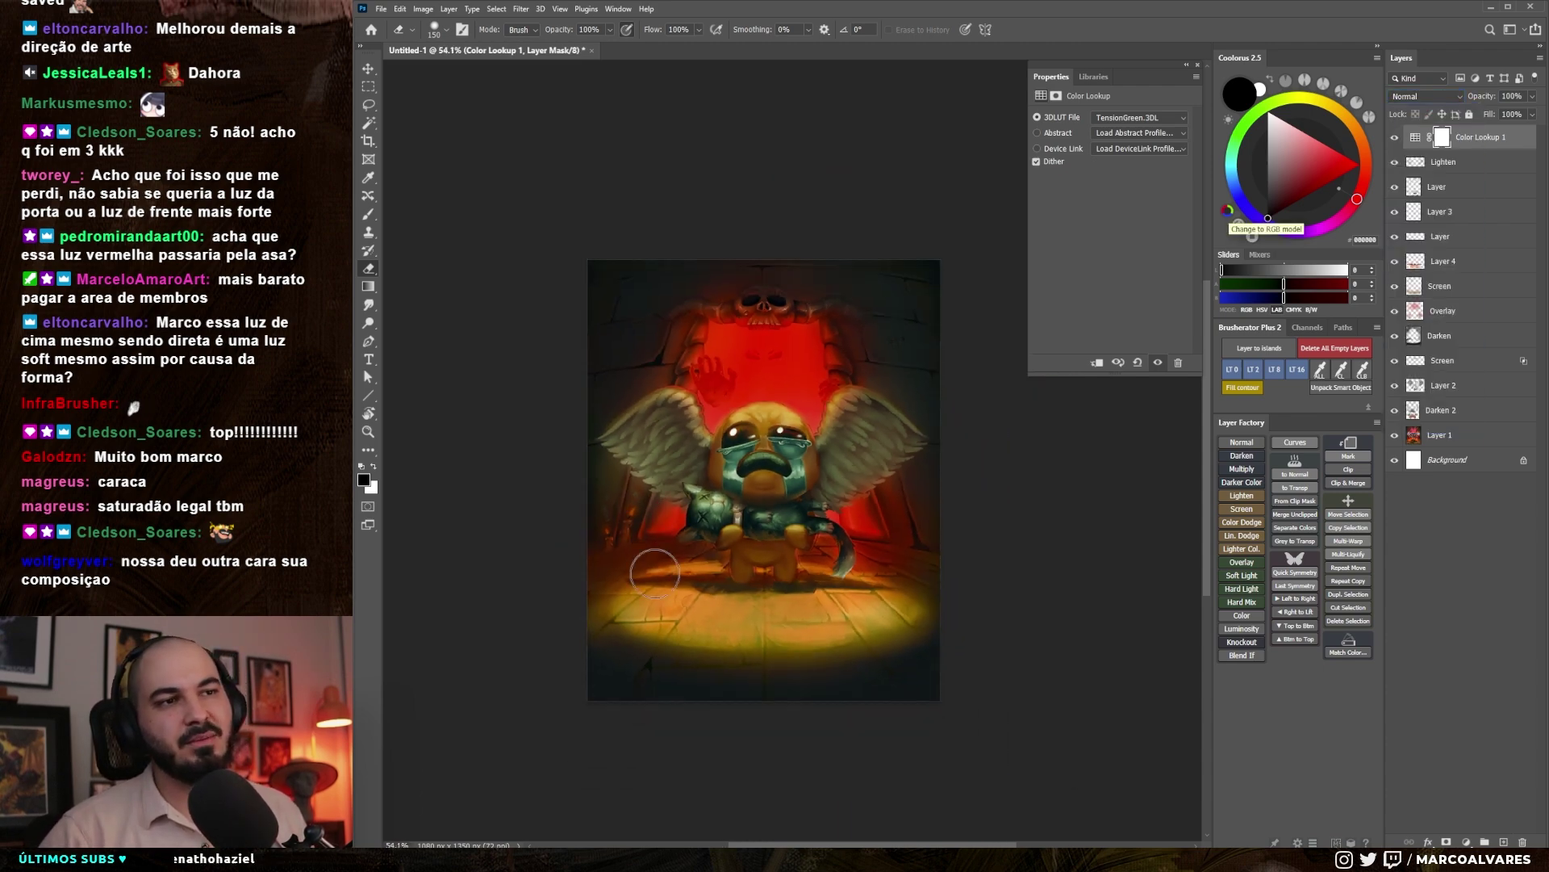
- Set the Color Lookup layer with 3Strip.look to Darken blending and toggle its visibility to compare
scroll(766, 484, "up", 4)
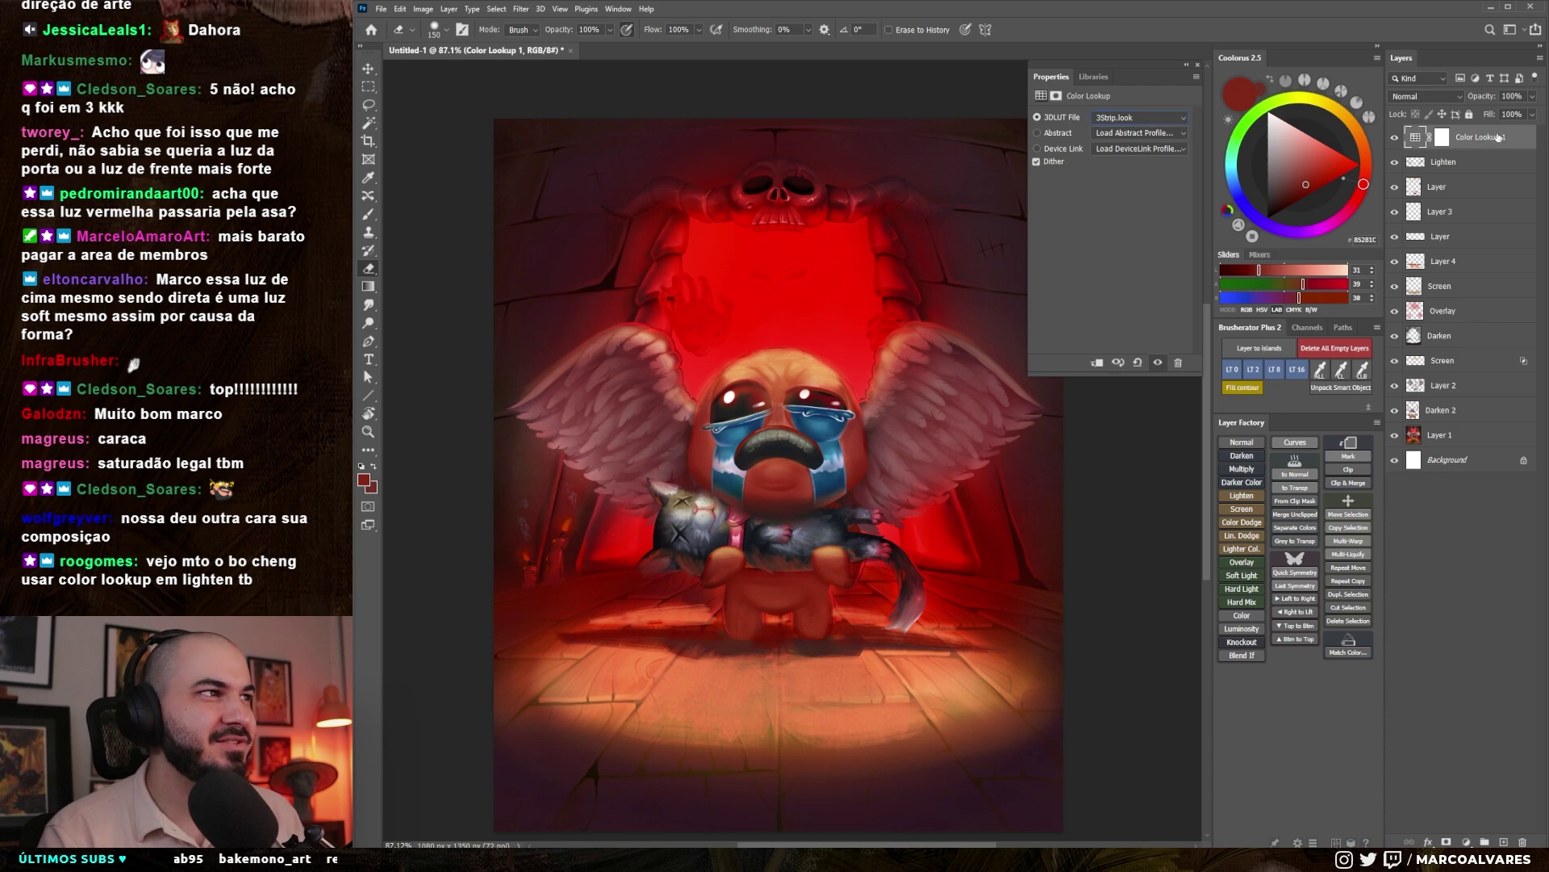
left_click(1425, 96)
left_click(1420, 204)
scroll(665, 527, "down", 3)
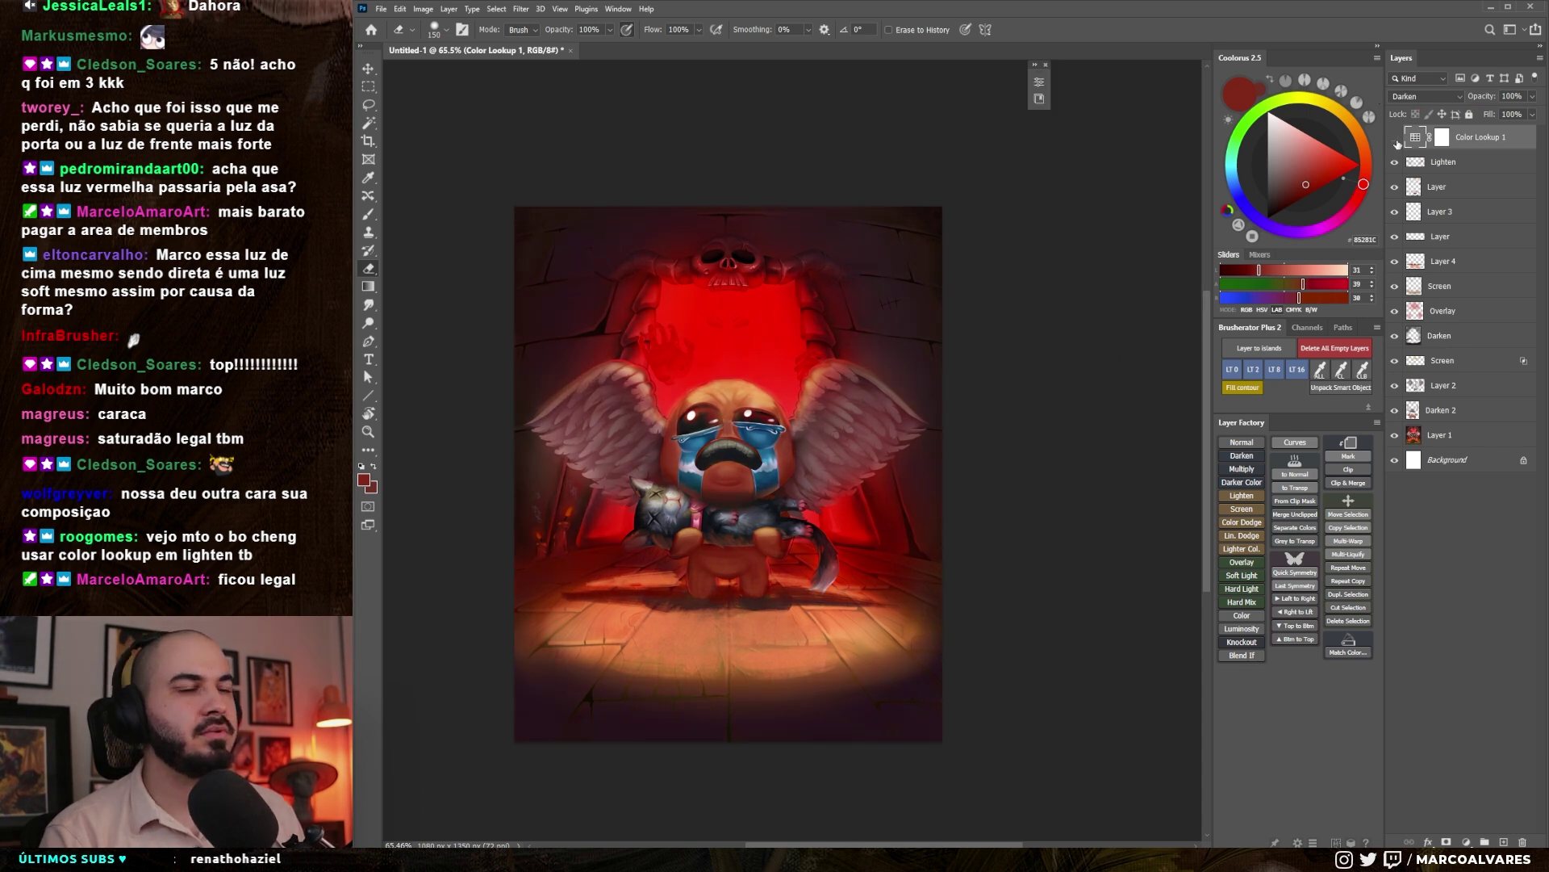
left_click(1395, 137)
left_click(1394, 138)
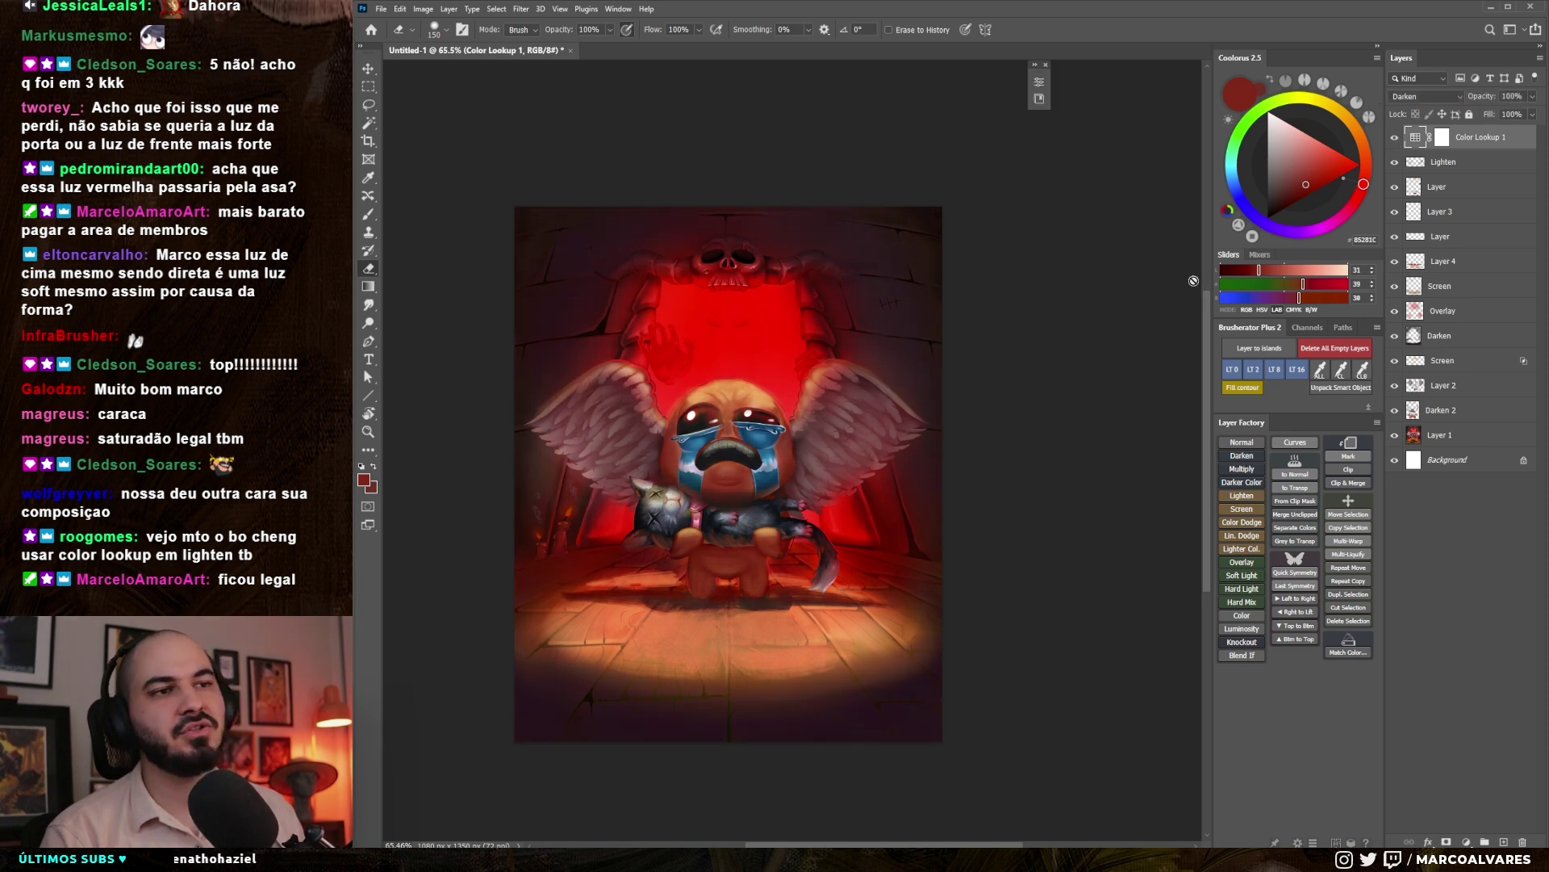
- Create a new layer above the Color Lookup layer and choose a small brush preset for detail painting
scroll(827, 510, "down", 2)
scroll(664, 539, "up", 3)
scroll(713, 531, "up", 3)
key("ctrl+shift+alt+n")
key("b")
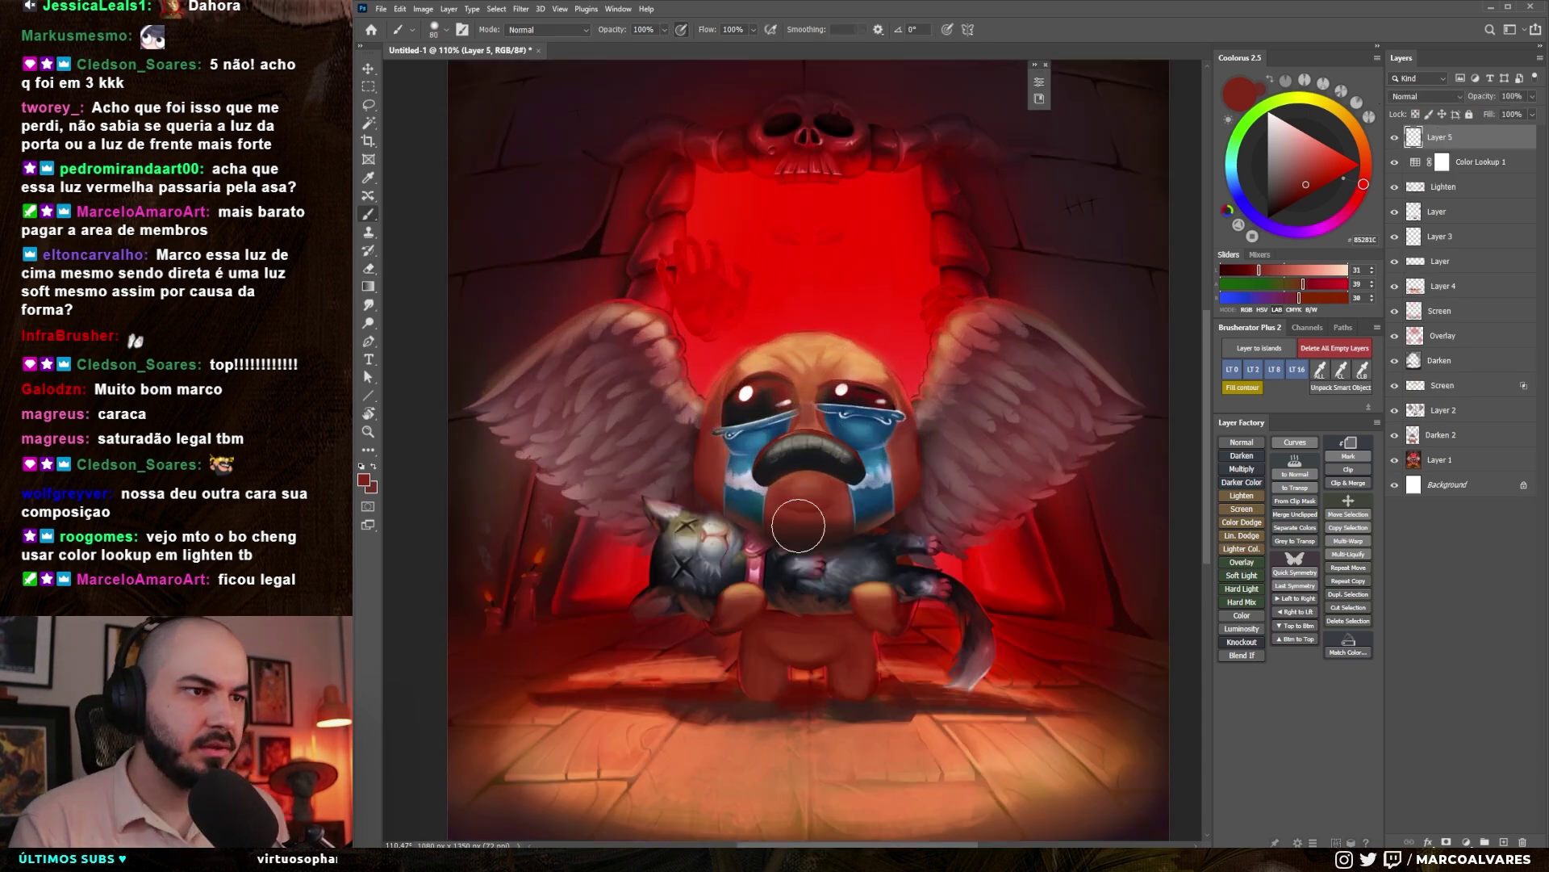
right_click(771, 432)
double_click(1102, 605)
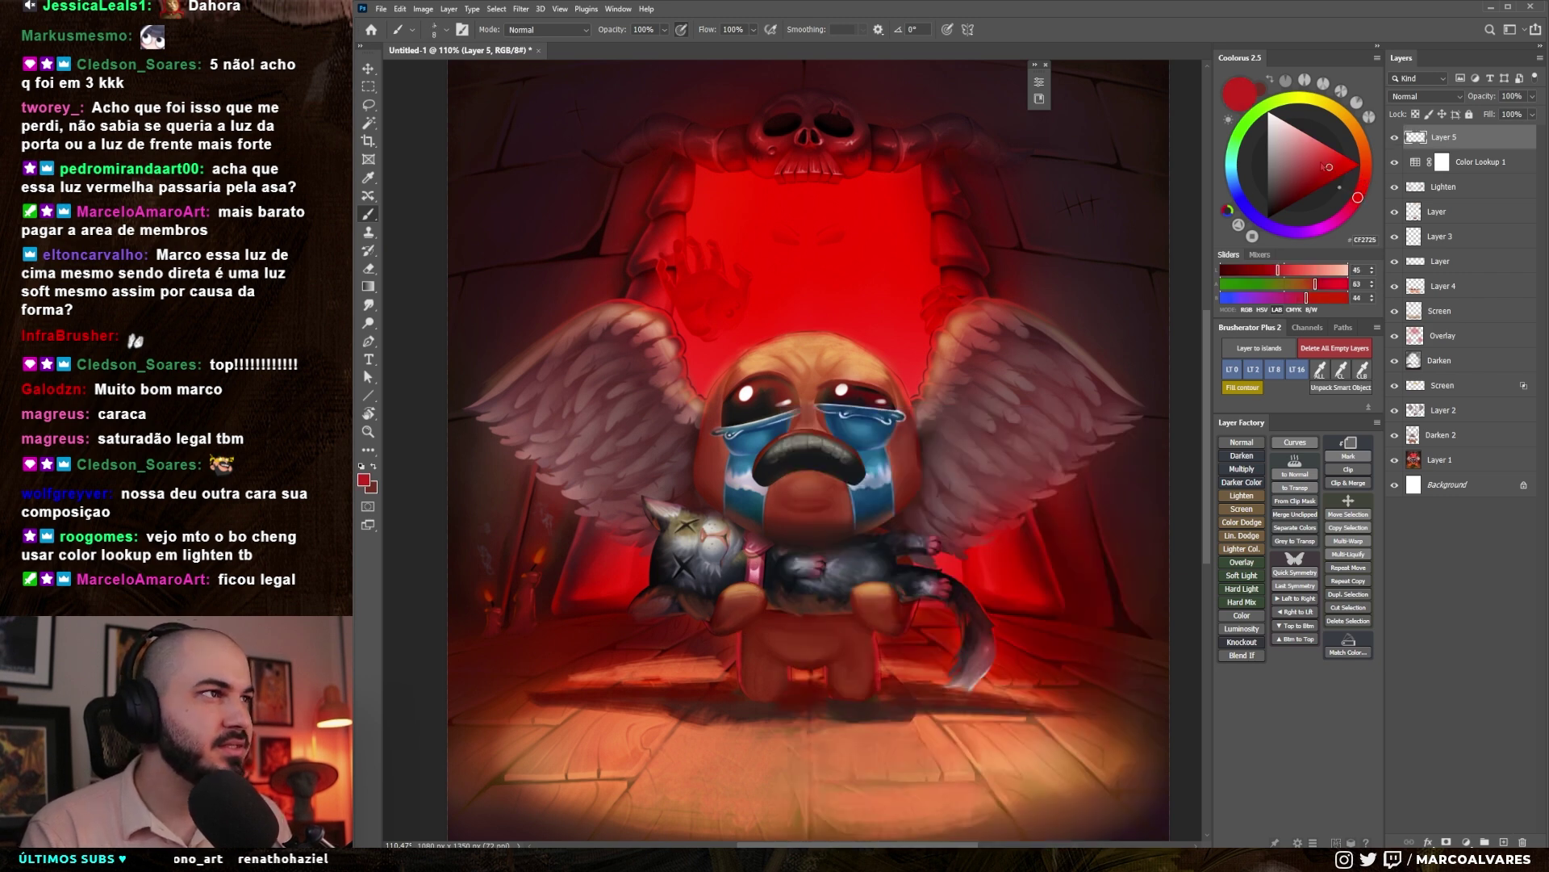
- Pick a bright orange-red and paint a thin rim along the side of the head with a smaller brush
left_click_drag(1322, 164, 1330, 146)
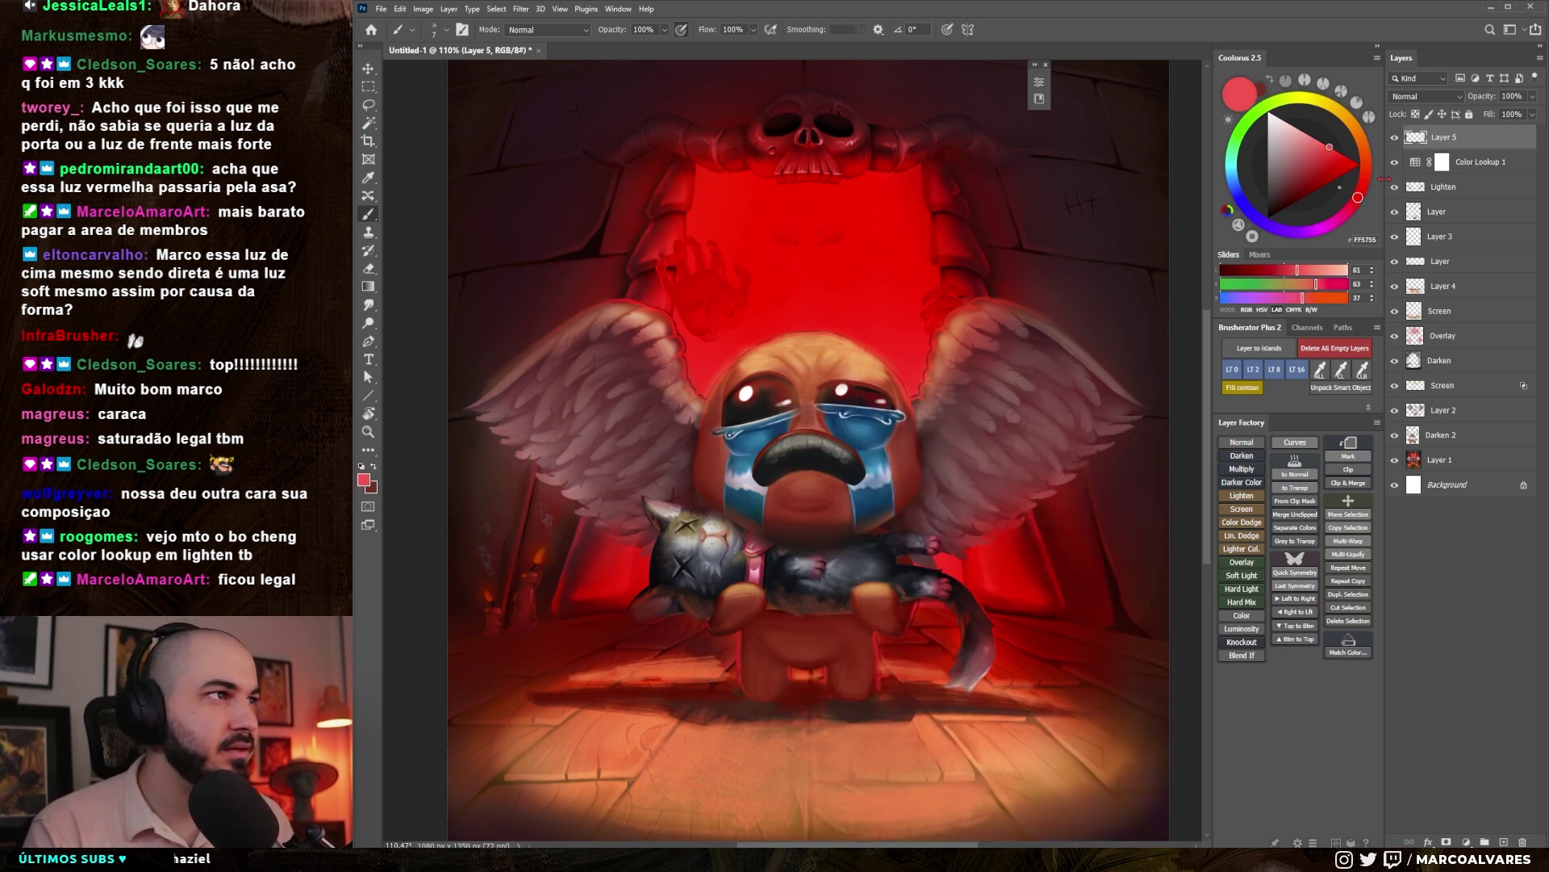
left_click(1365, 176)
left_click_drag(1332, 148, 1341, 153)
key("ctrl+z")
key("[")
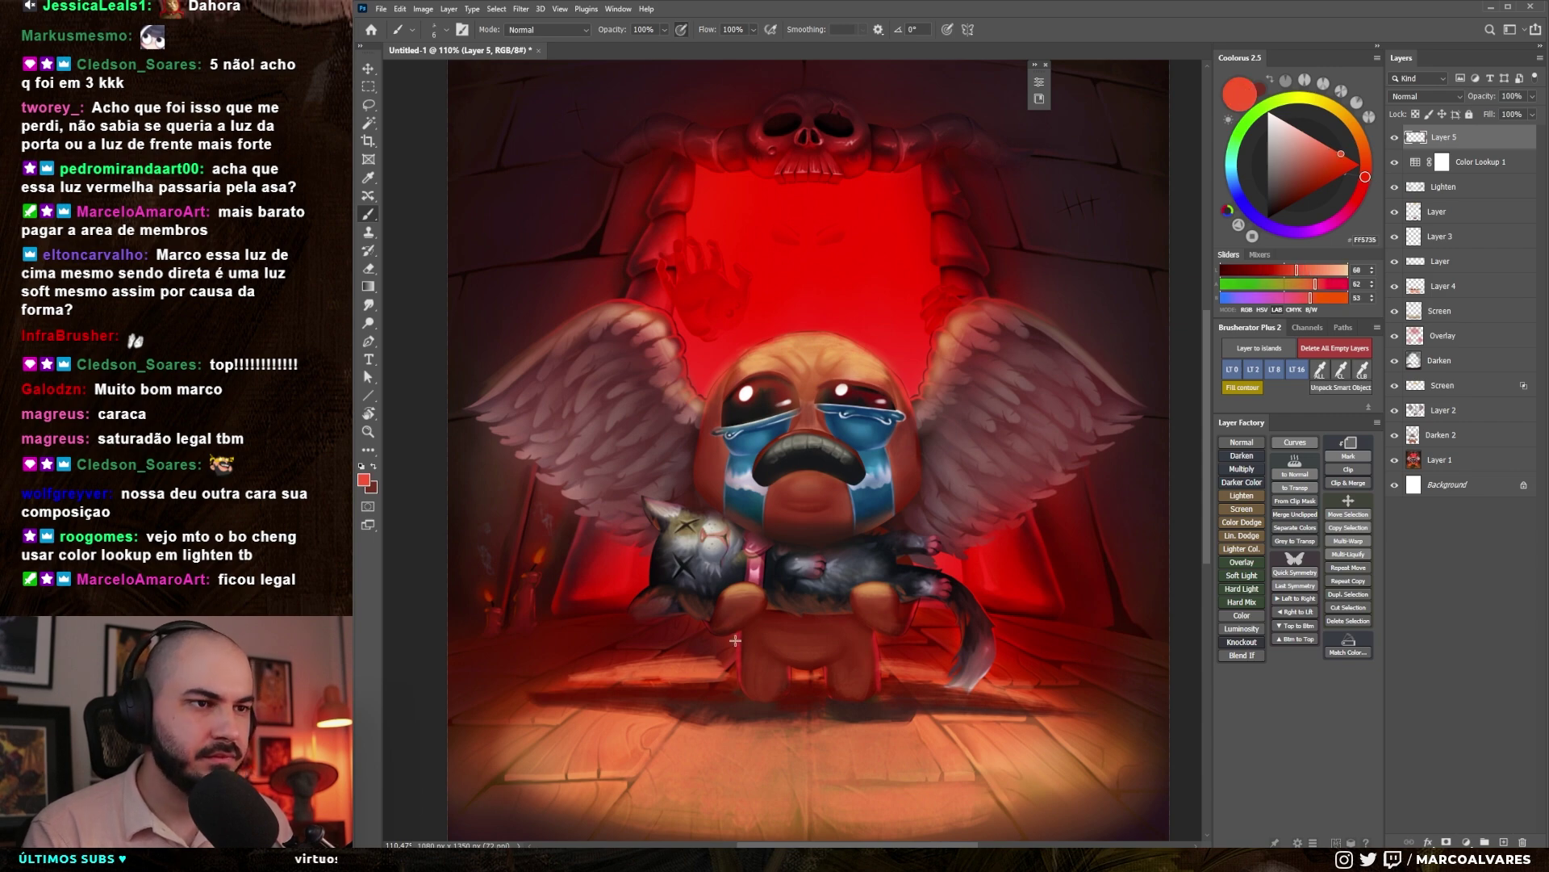
mouse_move(702, 407)
left_mouse_down()
mouse_move(723, 373)
mouse_move(753, 366)
left_mouse_up()
key("b")
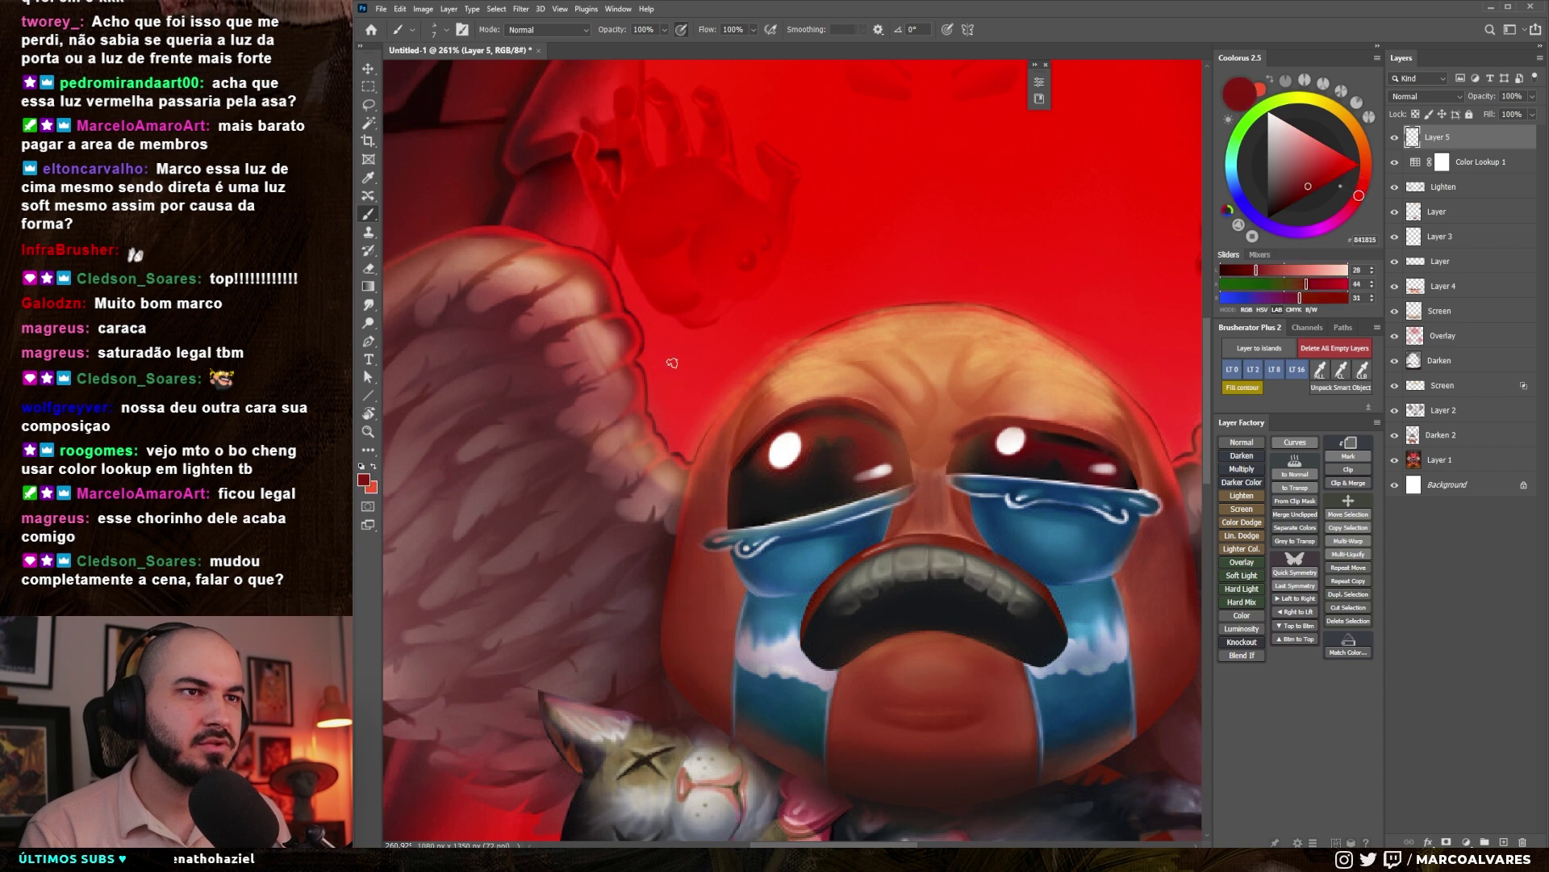
- Pick a very dark red and refine the outline along the top of the head with the canvas rotated
left_click(740, 454, "alt")
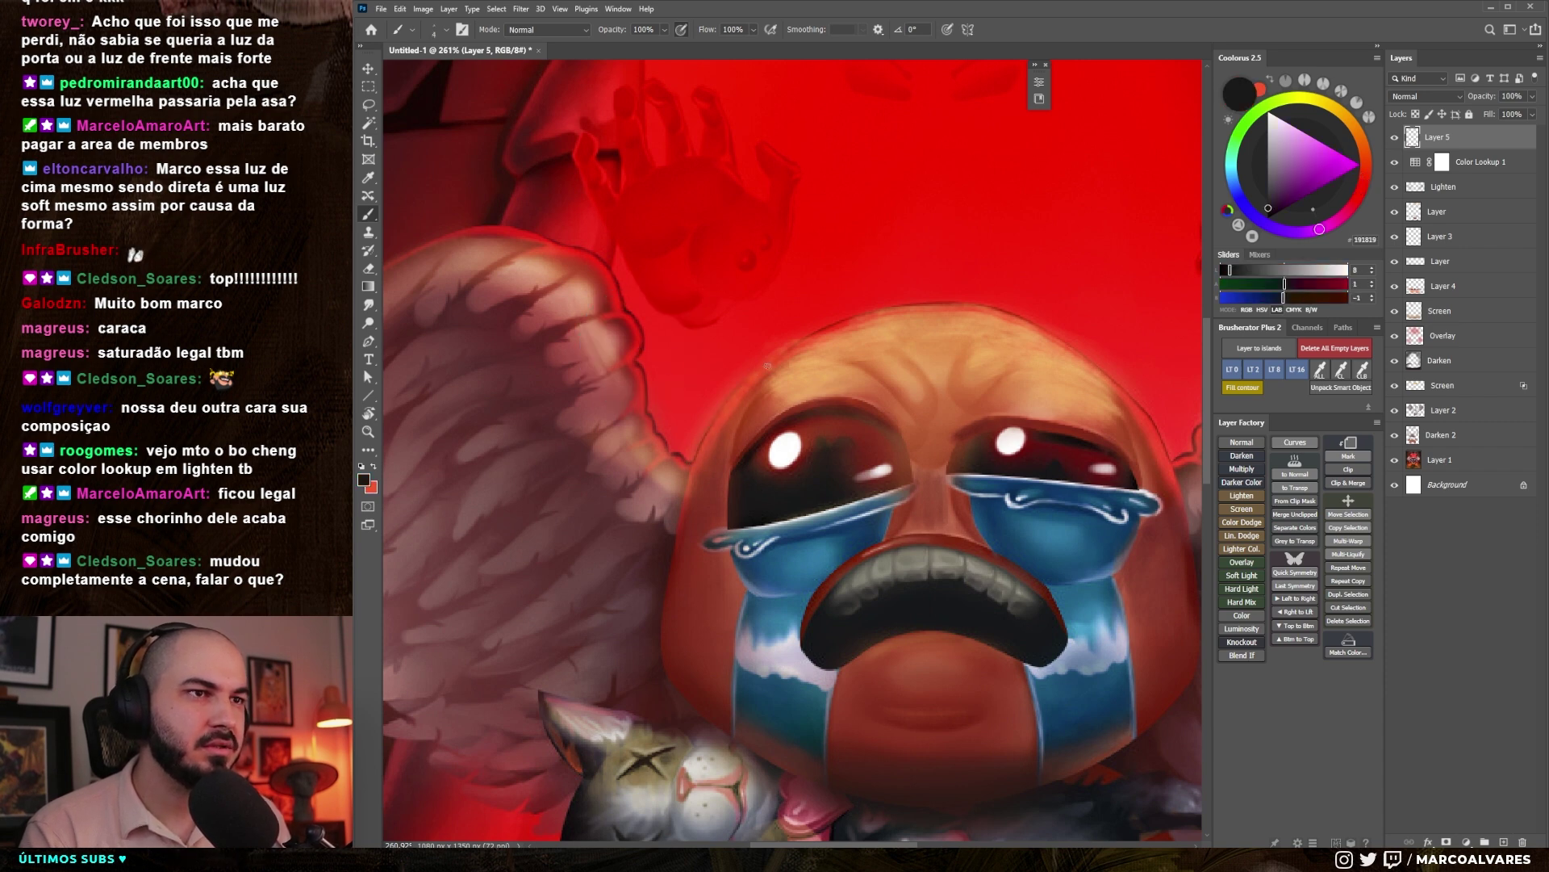
left_click(1358, 198)
left_click(1292, 204)
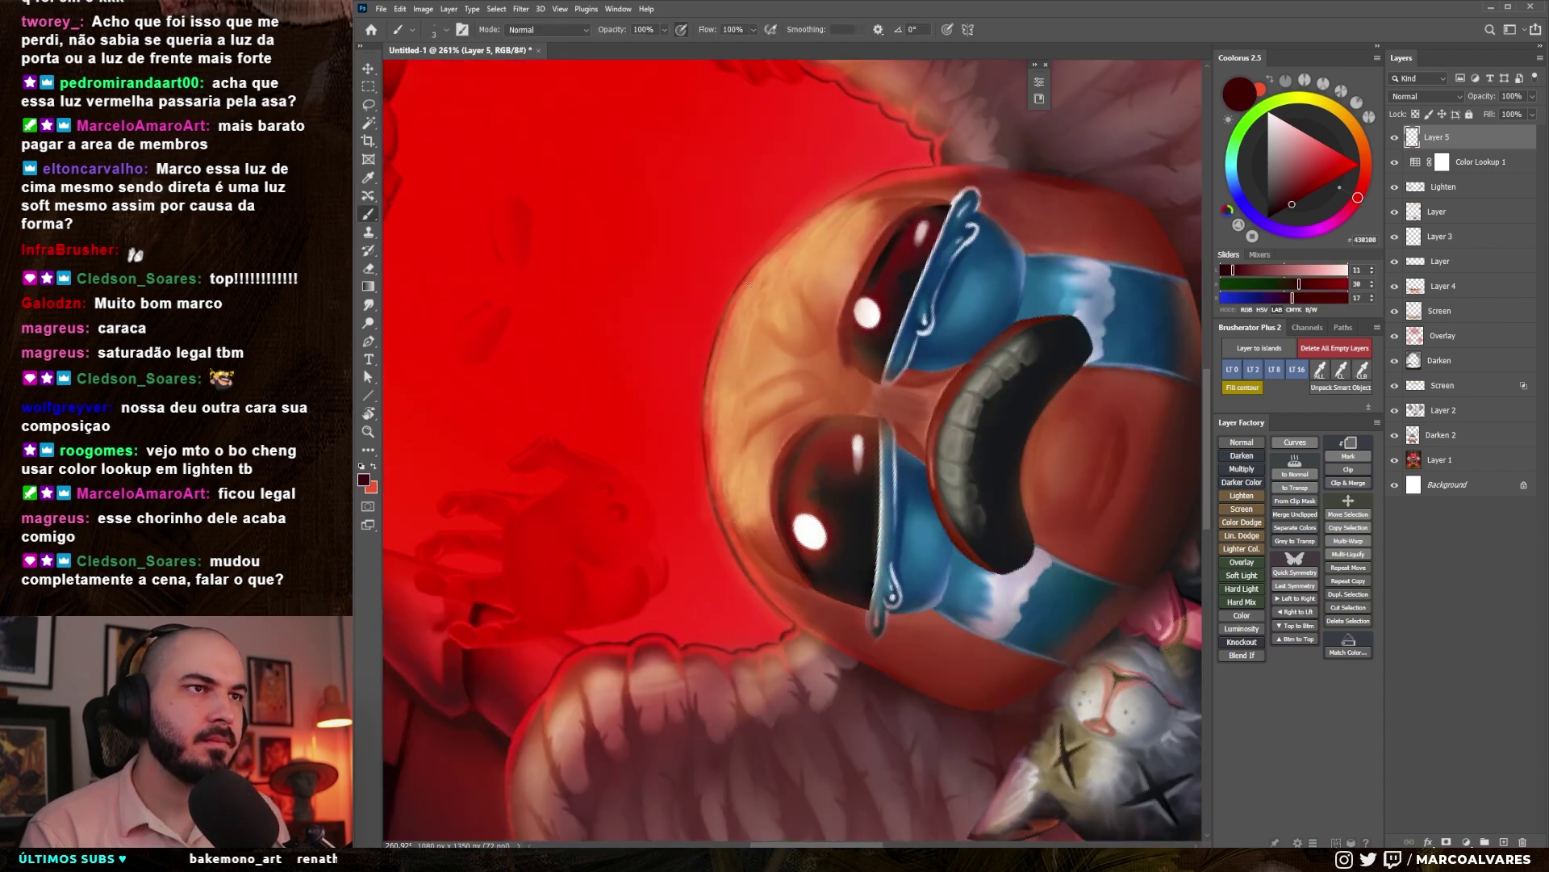
mouse_move(754, 270)
left_mouse_down()
mouse_move(894, 173)
mouse_move(996, 511)
left_mouse_up()
- Swap back to the orange-red, enlarge the brush and add a light stroke on the character
key("r")
key("x")
key("]")
key("]")
key("]")
key("]")
key("]")
key("]")
key("]")
mouse_move(912, 443)
left_mouse_down()
mouse_move(726, 449)
mouse_move(839, 452)
left_mouse_up()
- Duplicate the painted Layer 1 and place the copy directly above the Background layer
left_click_drag(1451, 462, 1440, 486)
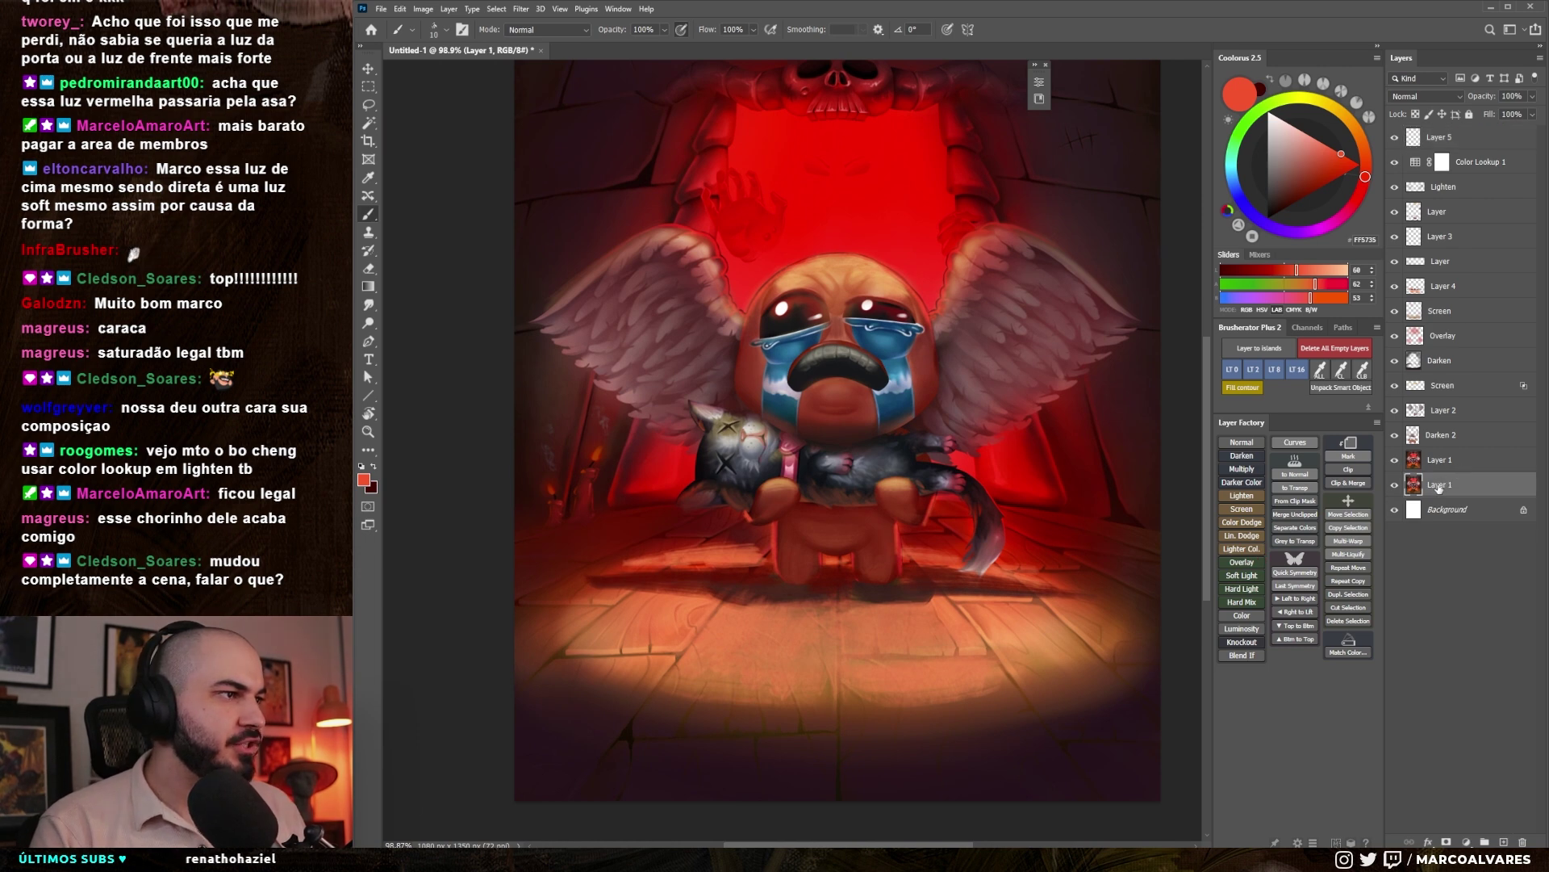
- Rename the duplicated painting layer above the Background as hide
type("hid")
type("e")
key("Return")
- Turn off the hide layer's visibility and move it to the top of the layer stack, above Layer 5
left_click(1395, 485)
left_click_drag(1437, 485, 1453, 129)
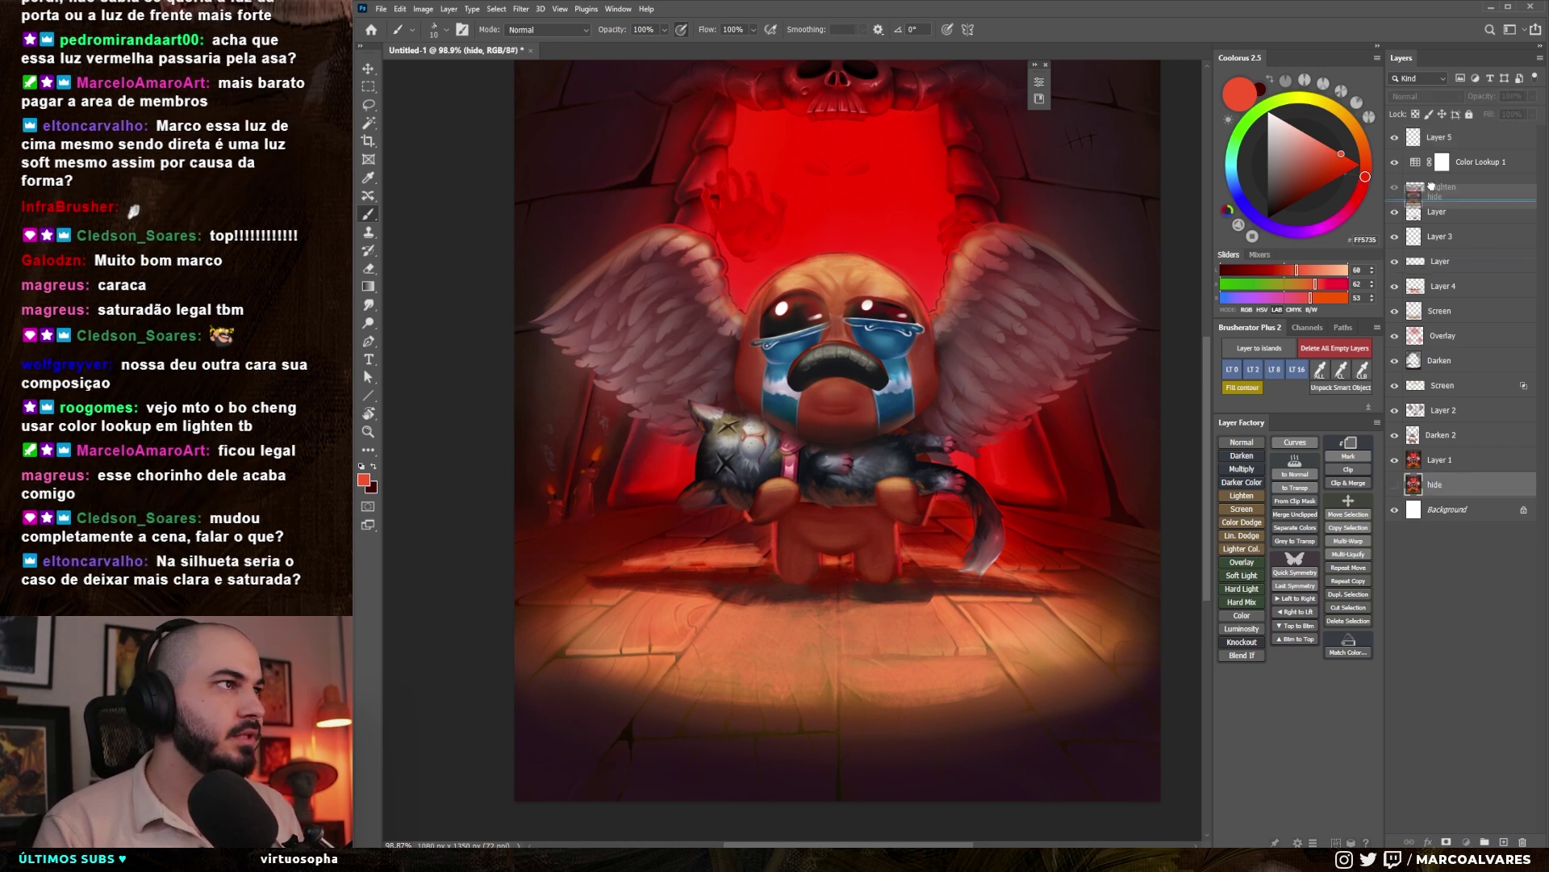
scroll(903, 483, "down", 1)
left_click(774, 569)
left_click(942, 315)
left_click_drag(770, 541, 790, 509)
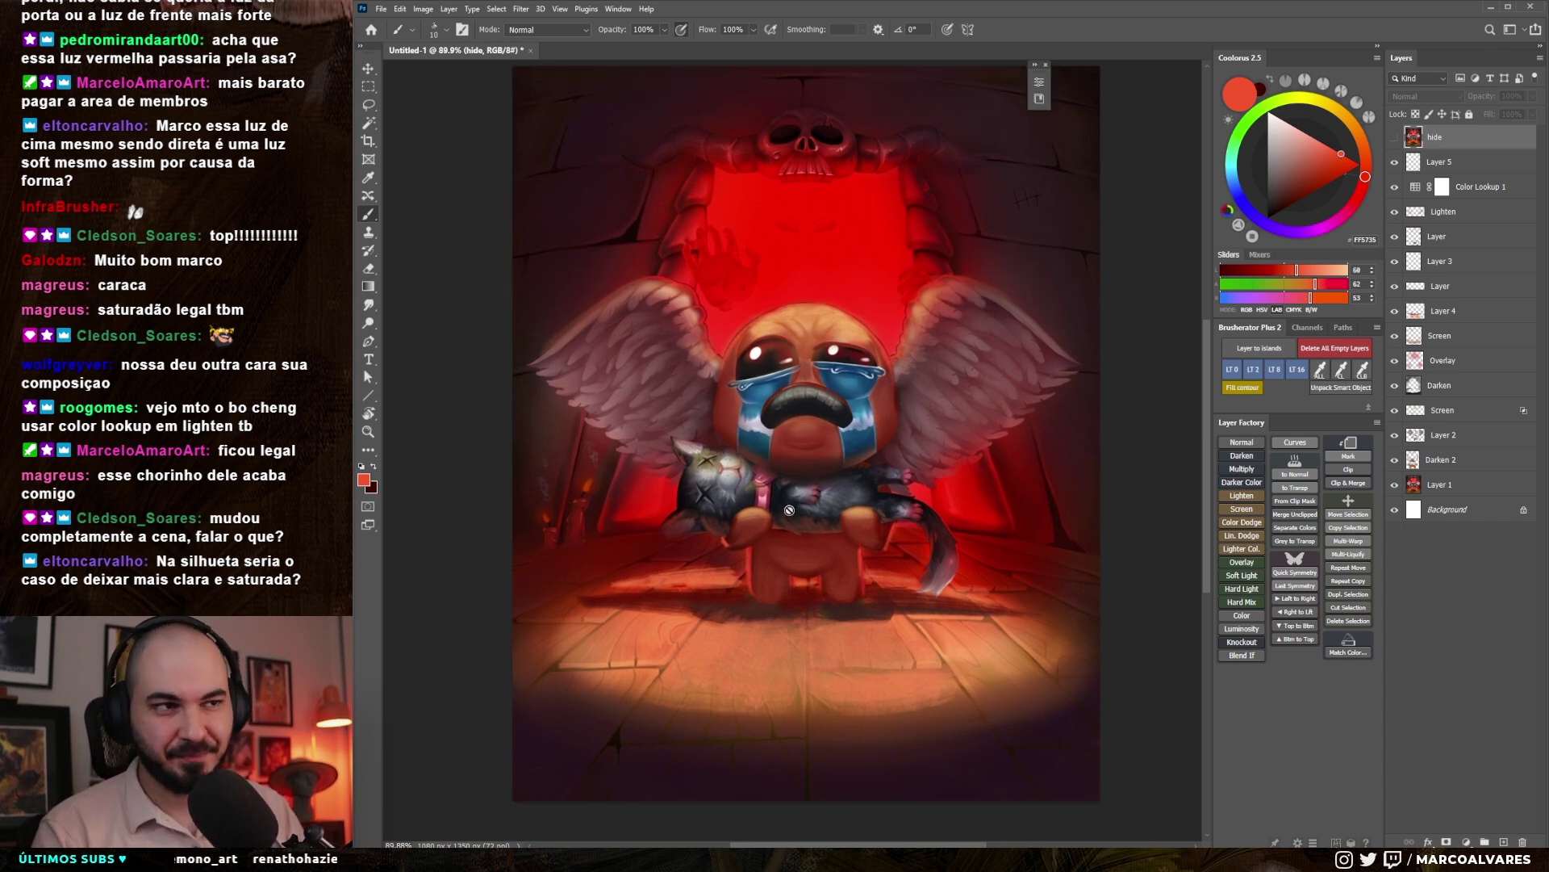
- Hide the interface panels and examine the whole relit illustration
key("Tab")
scroll(1275, 541, "up", 1)
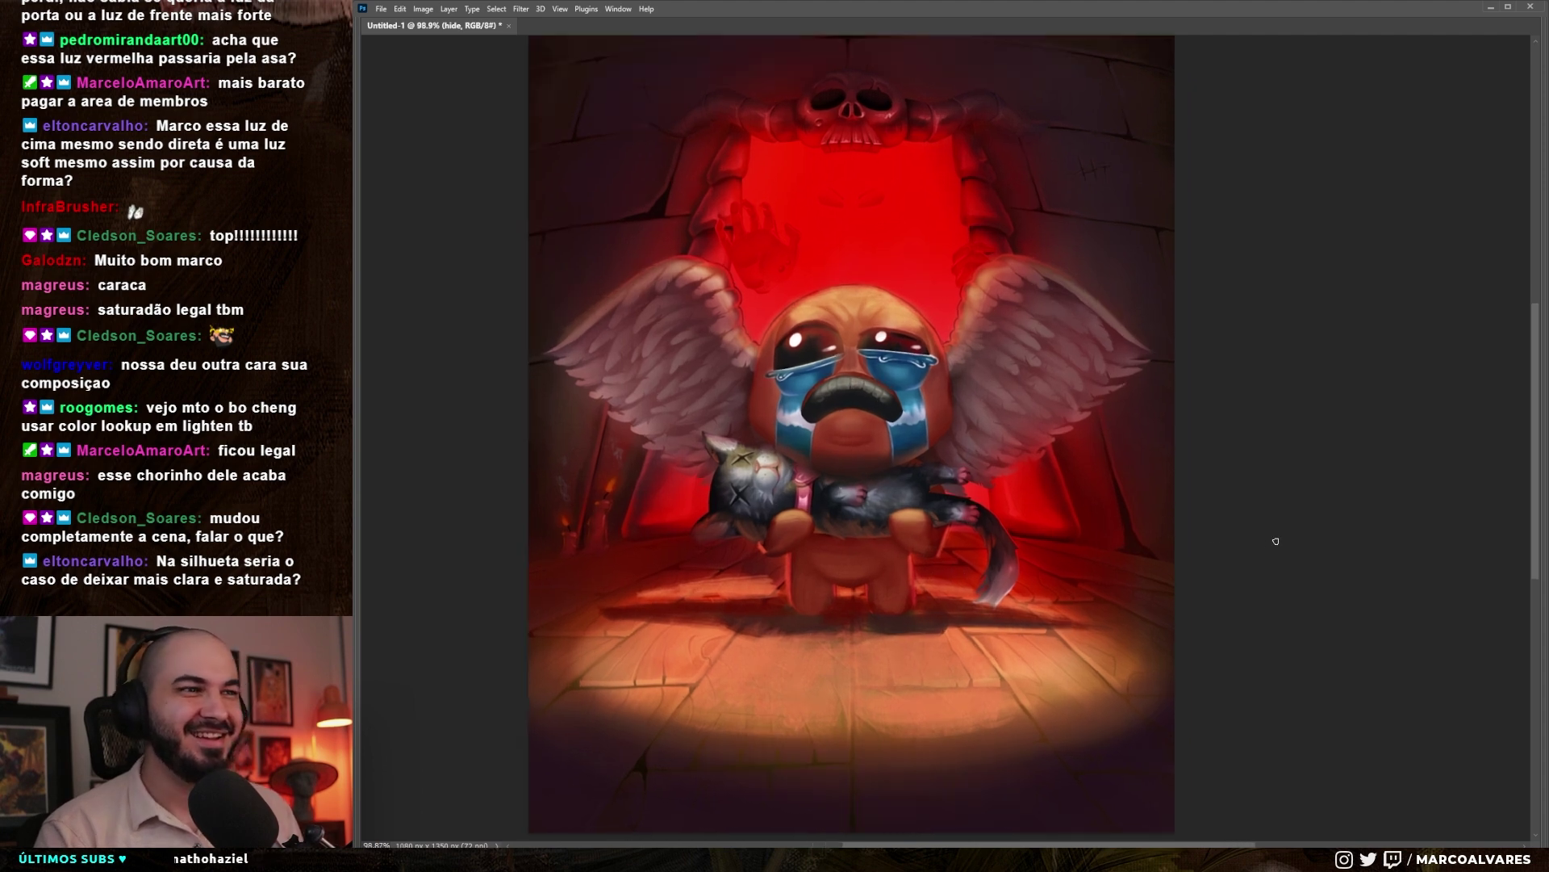
scroll(1271, 545, "down", 1)
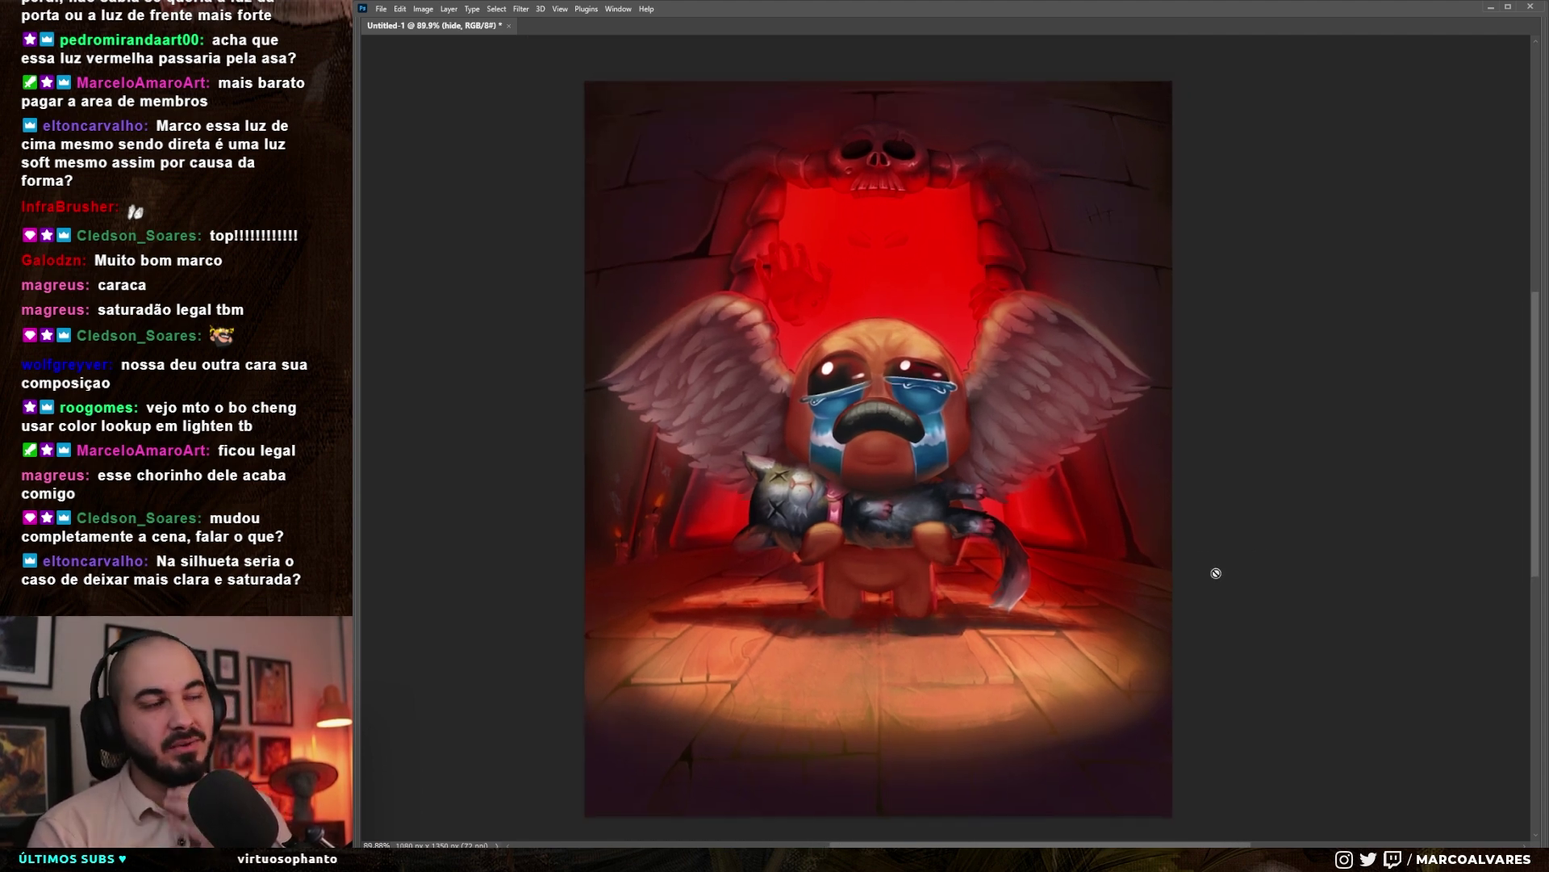
mouse_move(1242, 588)
left_mouse_down()
mouse_move(1250, 568)
mouse_move(1232, 562)
mouse_move(1253, 585)
left_mouse_up()
scroll(1231, 564, "up", 1)
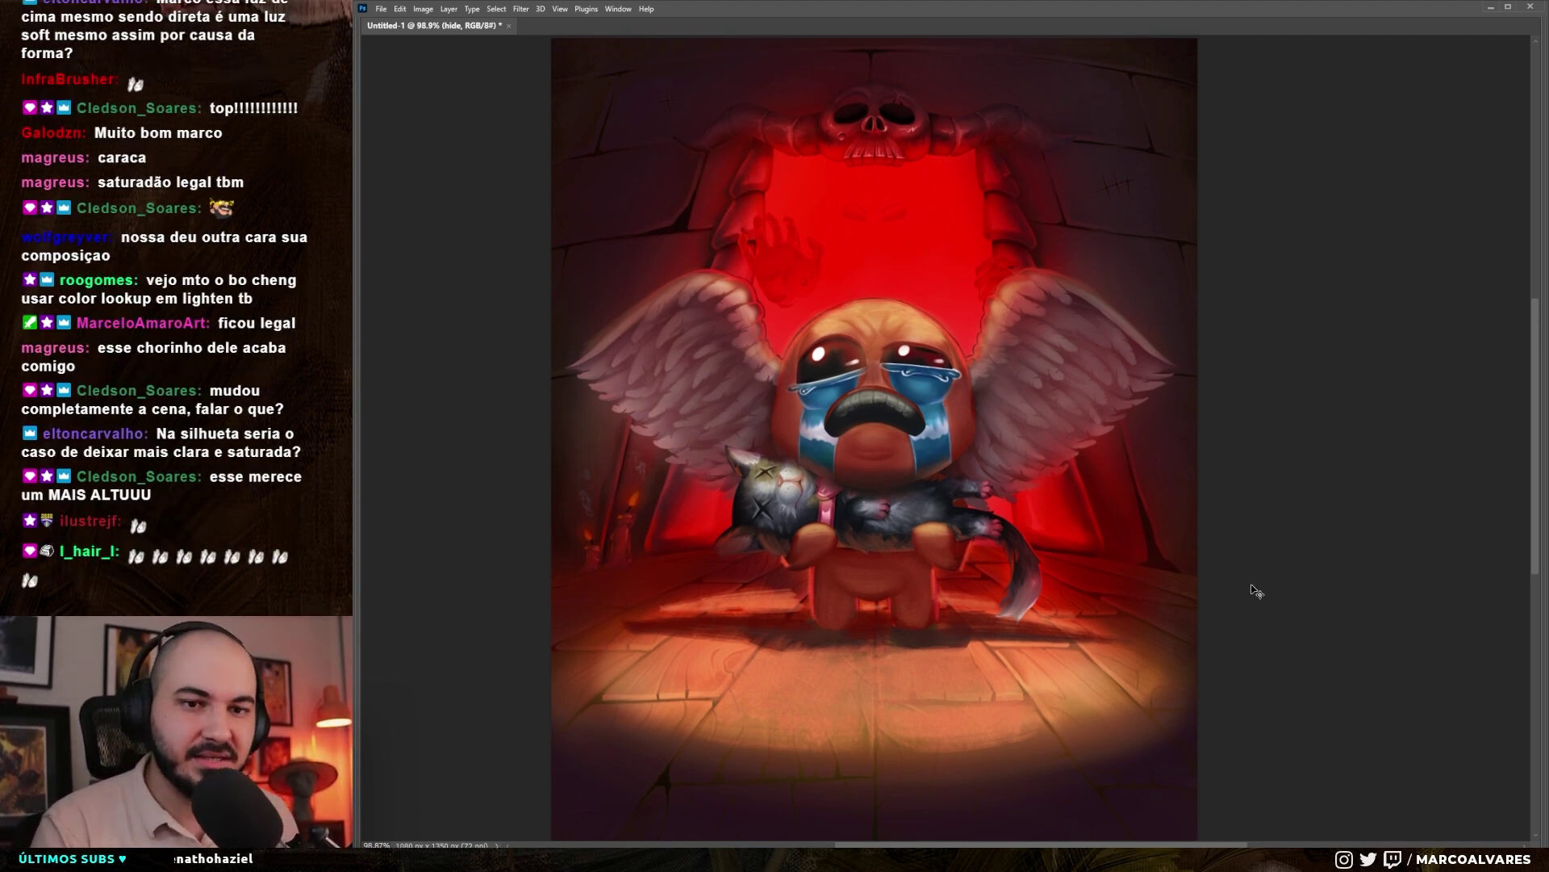
- Toggle the hide layer on and off repeatedly to compare the original fanart with the relit version, leaving it hidden
key("ctrl+comma")
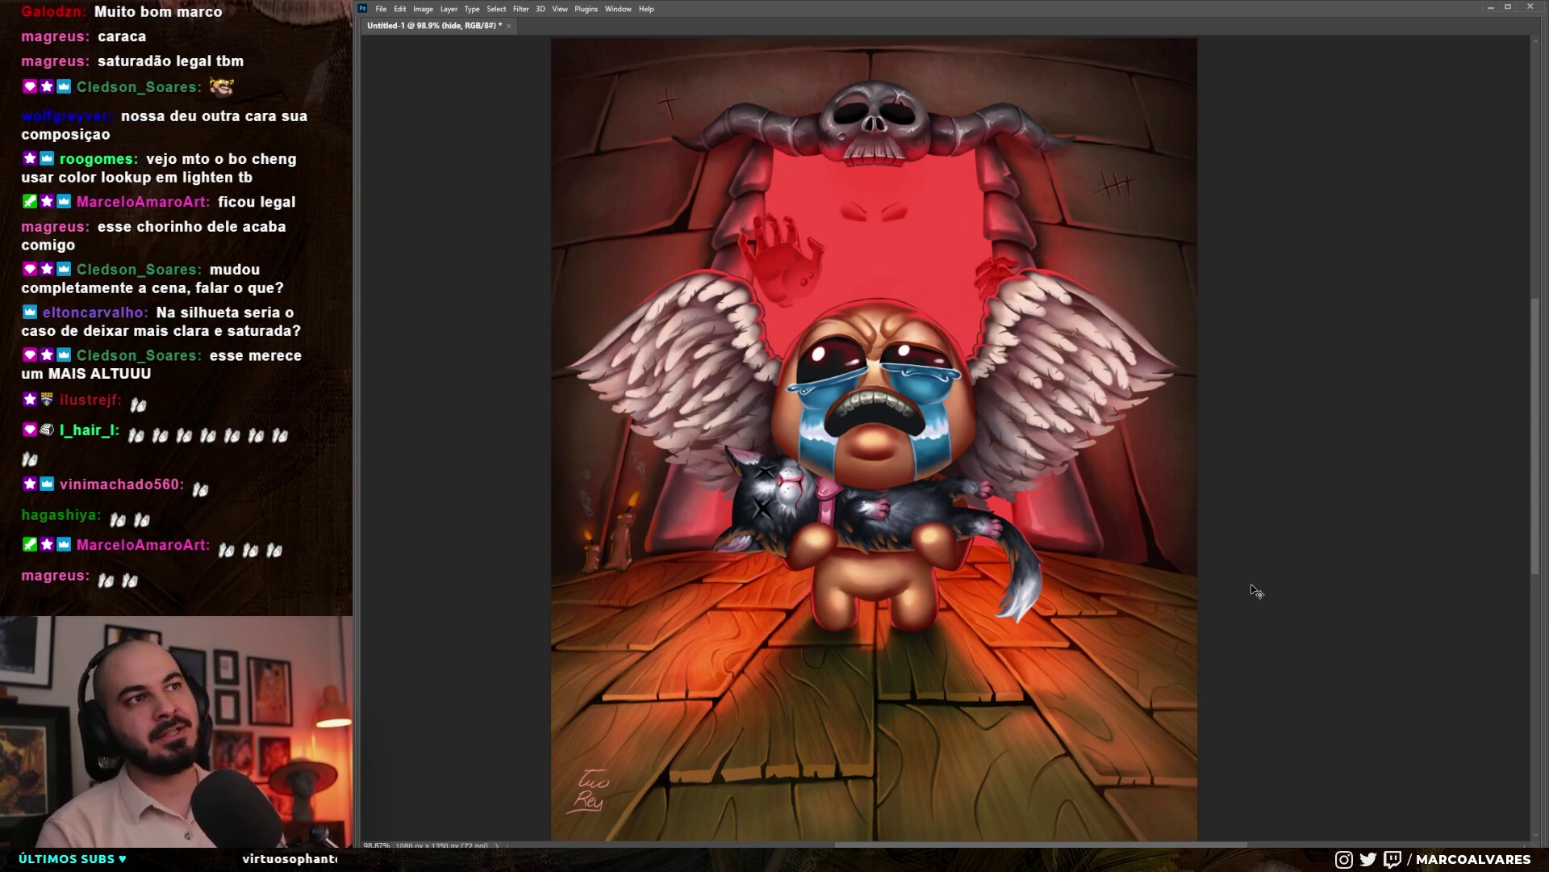
key("ctrl+shift+z")
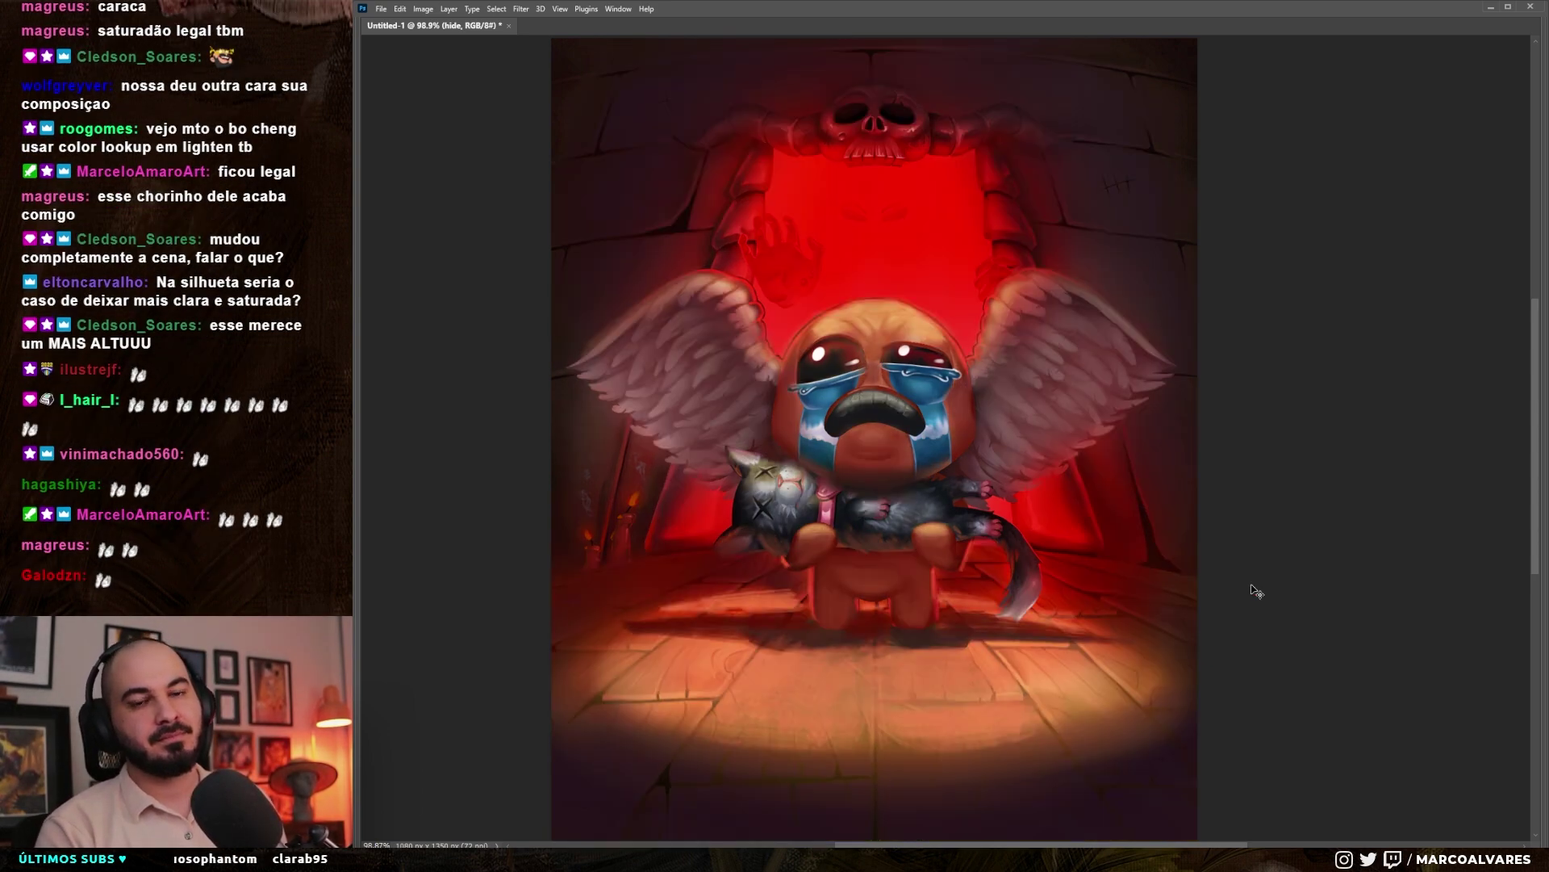
key("ctrl+z")
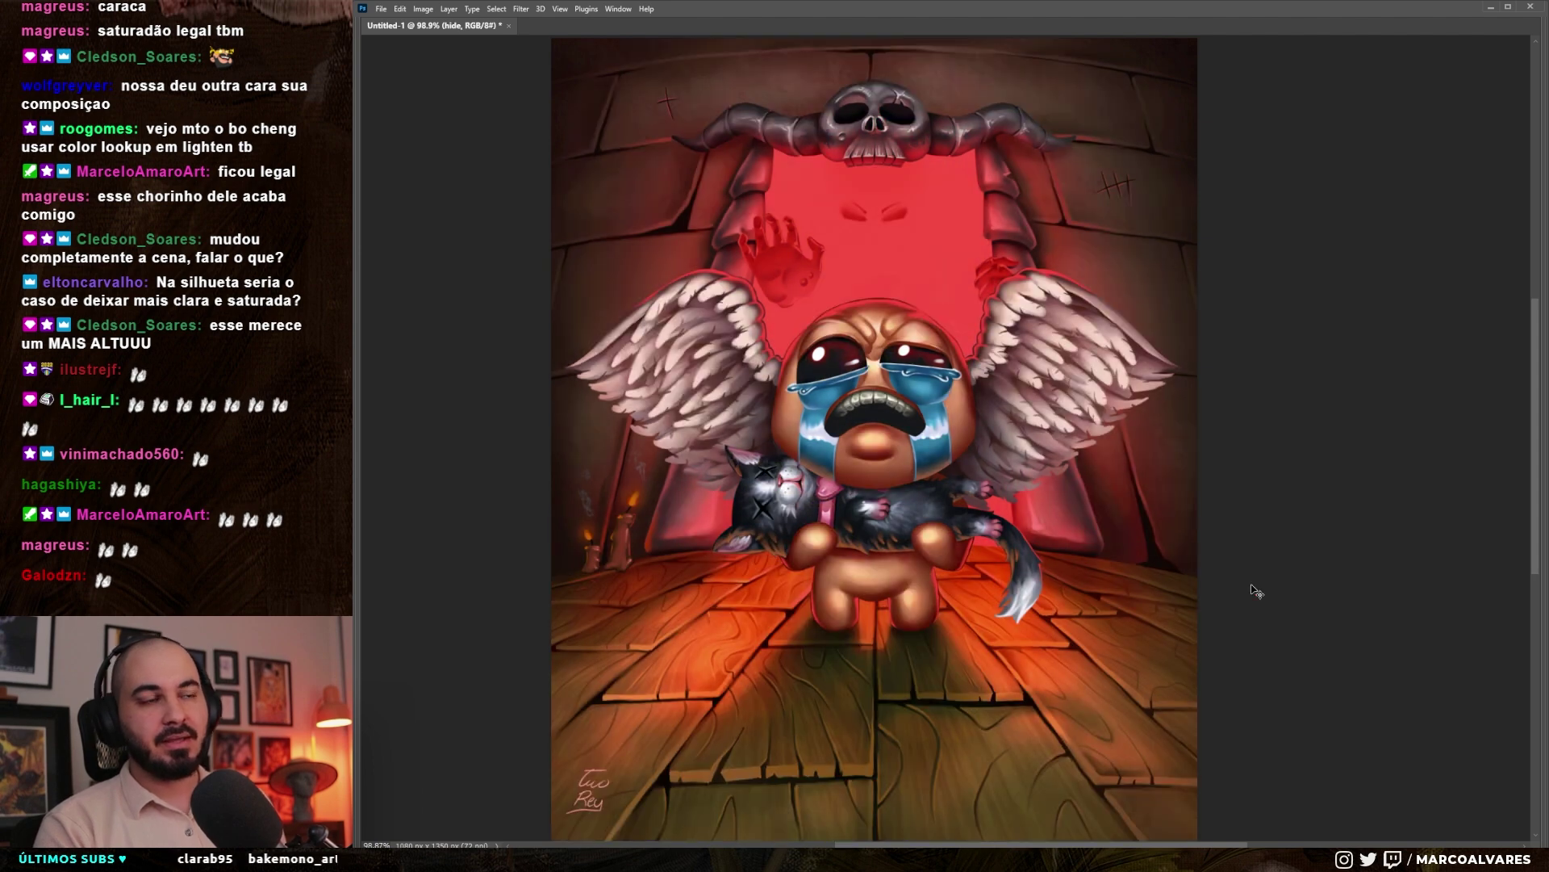
key("ctrl+shift+z")
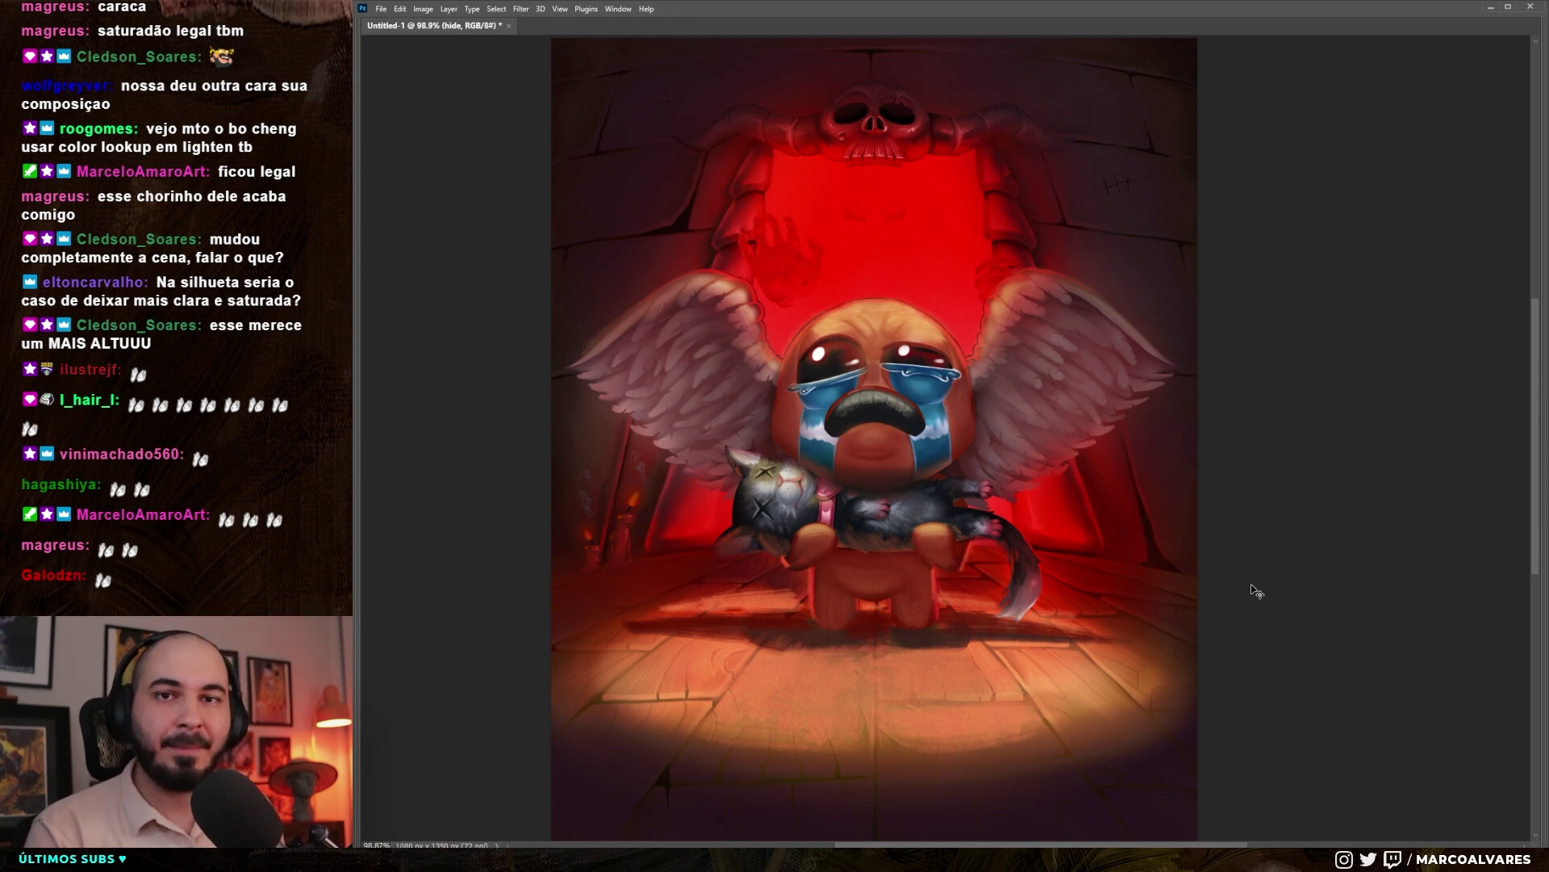
key("ctrl+z")
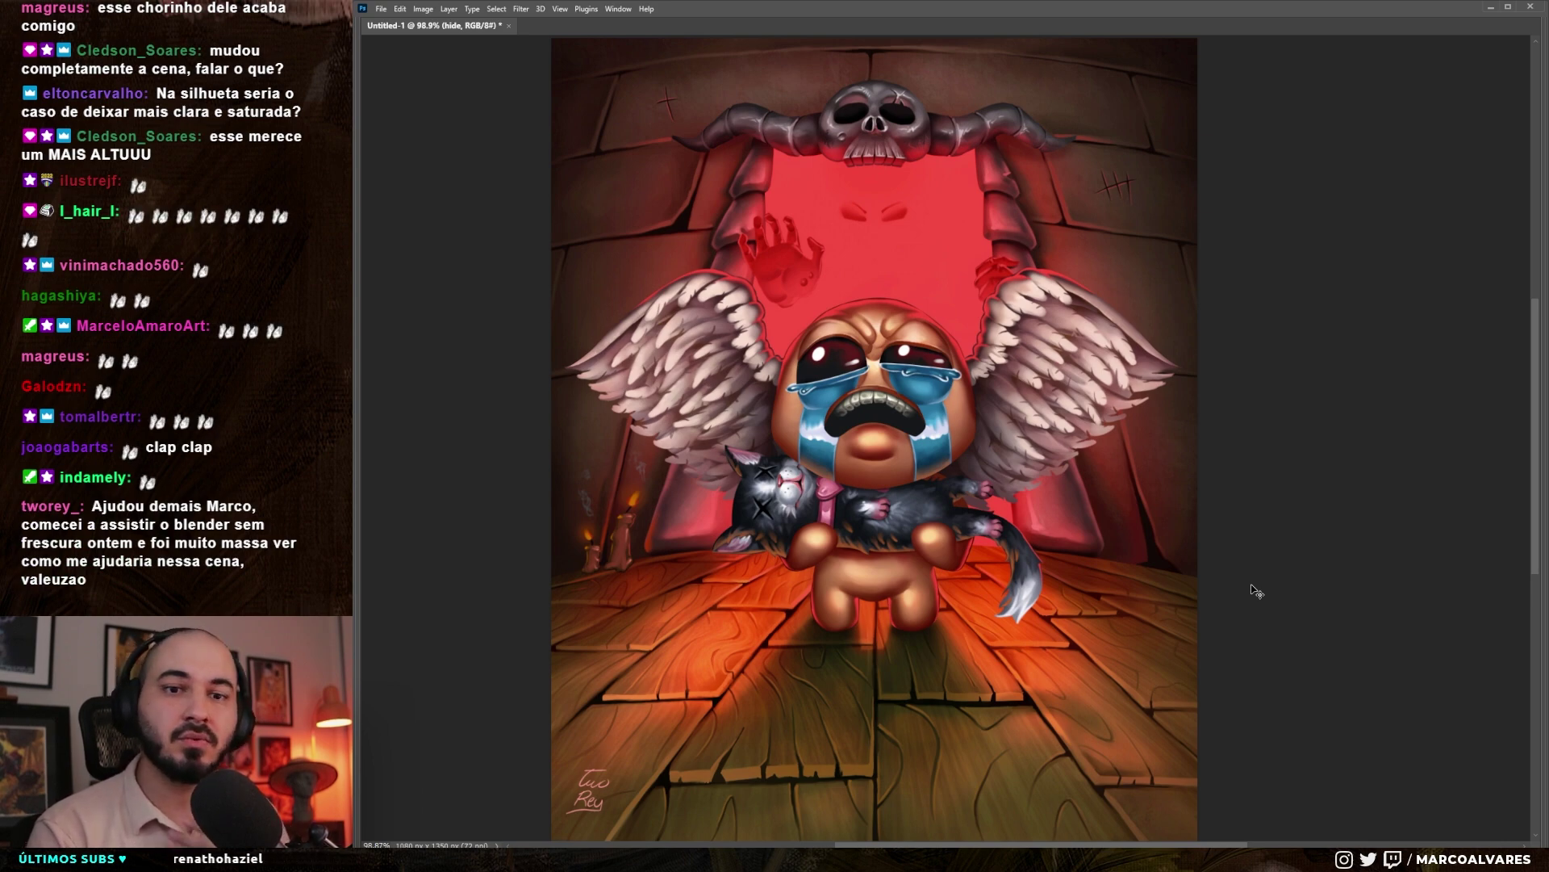
key("ctrl+comma")
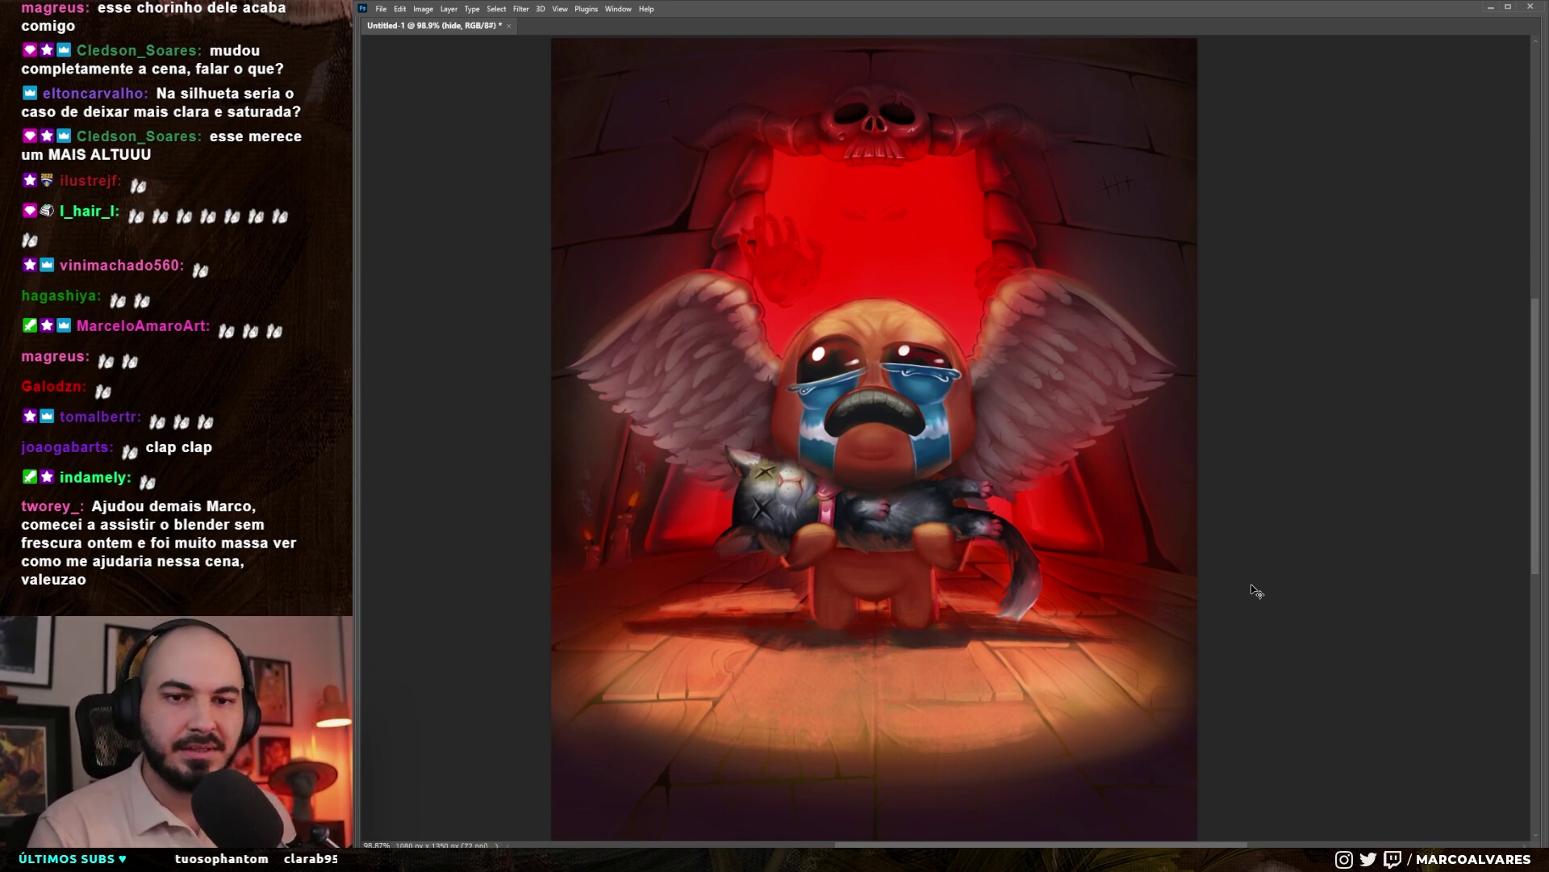
key("ctrl+comma")
key("ctrl+comma")
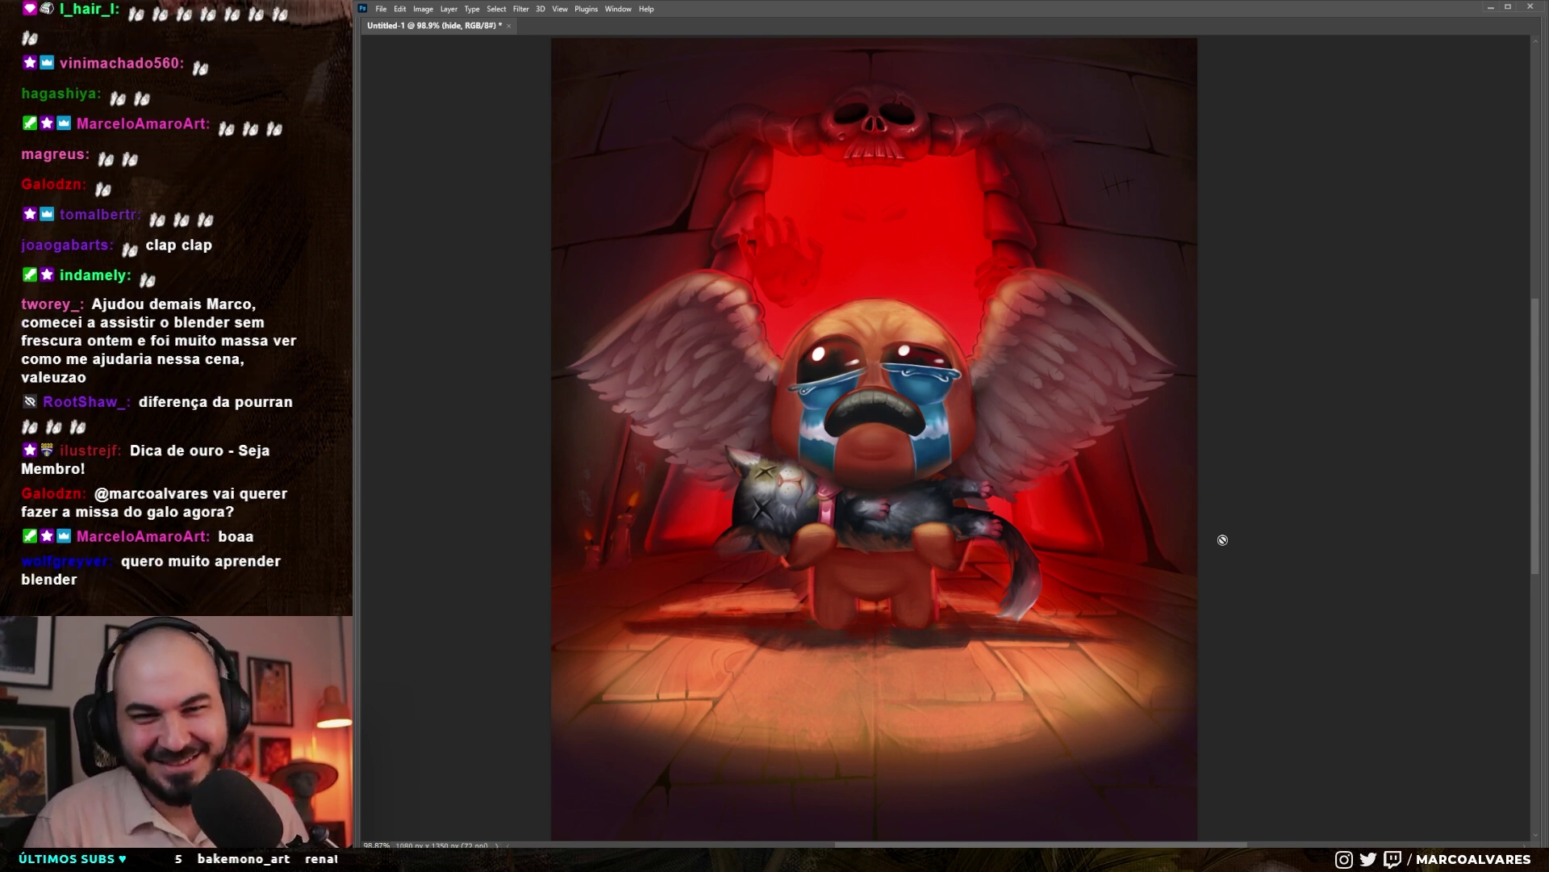
scroll(1239, 528, "down", 2)
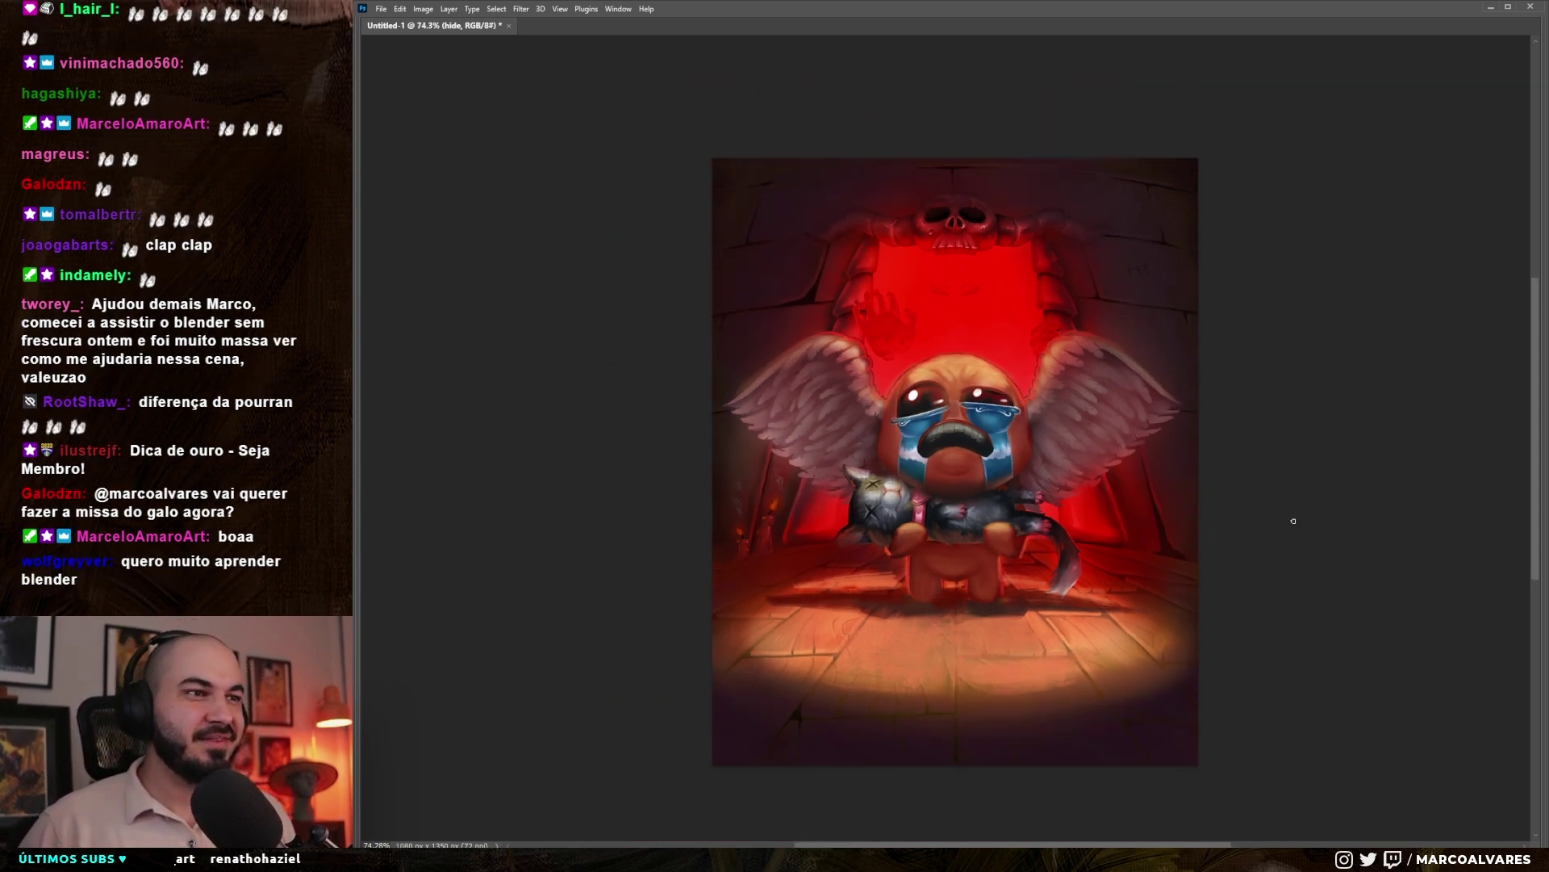
scroll(1294, 521, "up", 1)
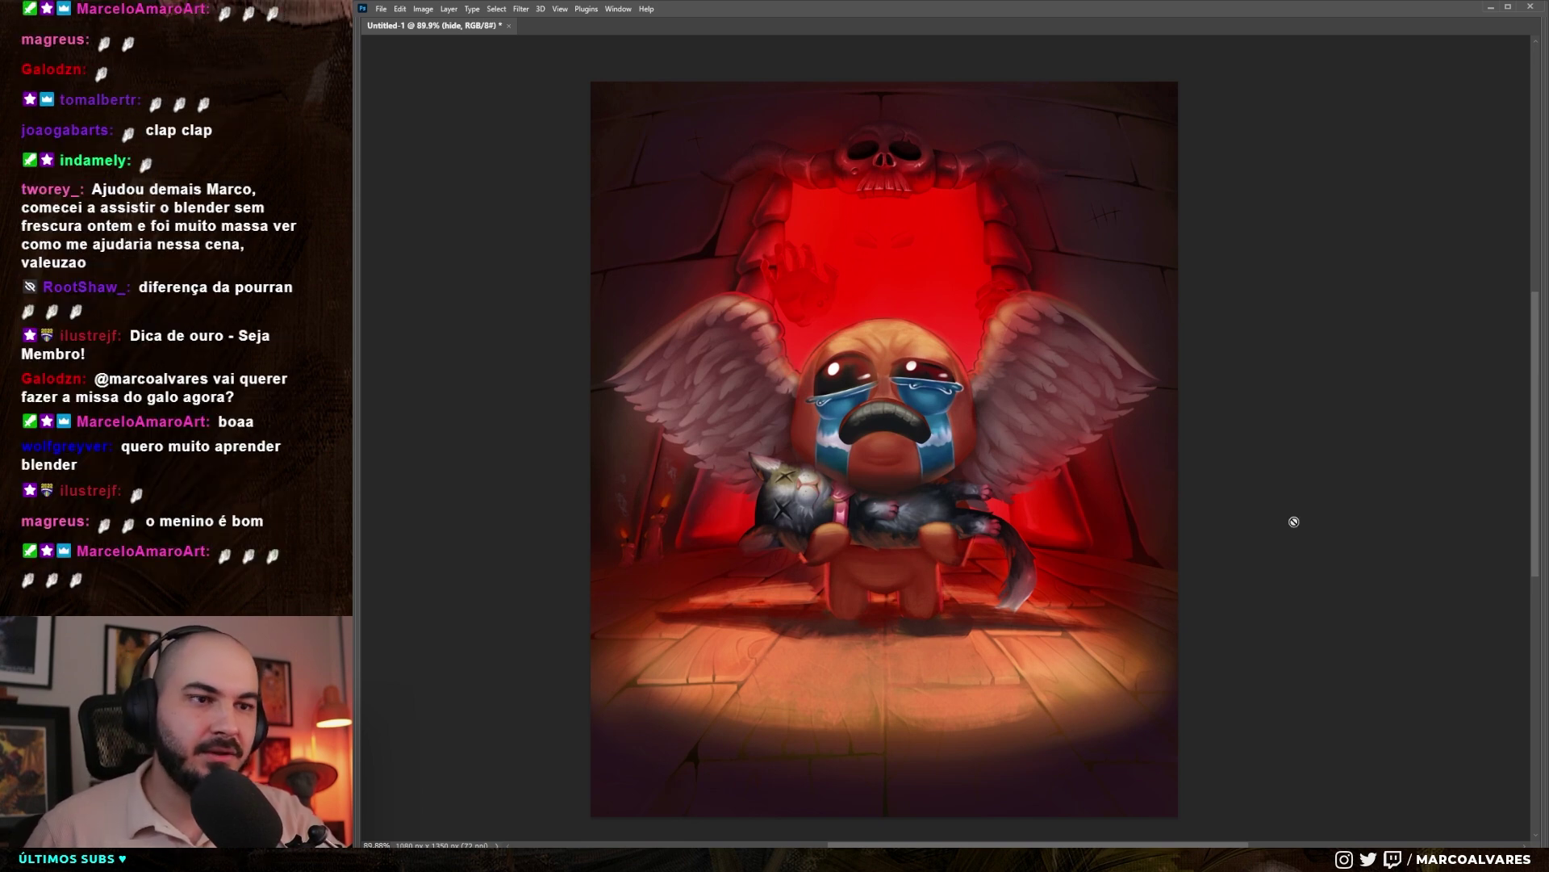